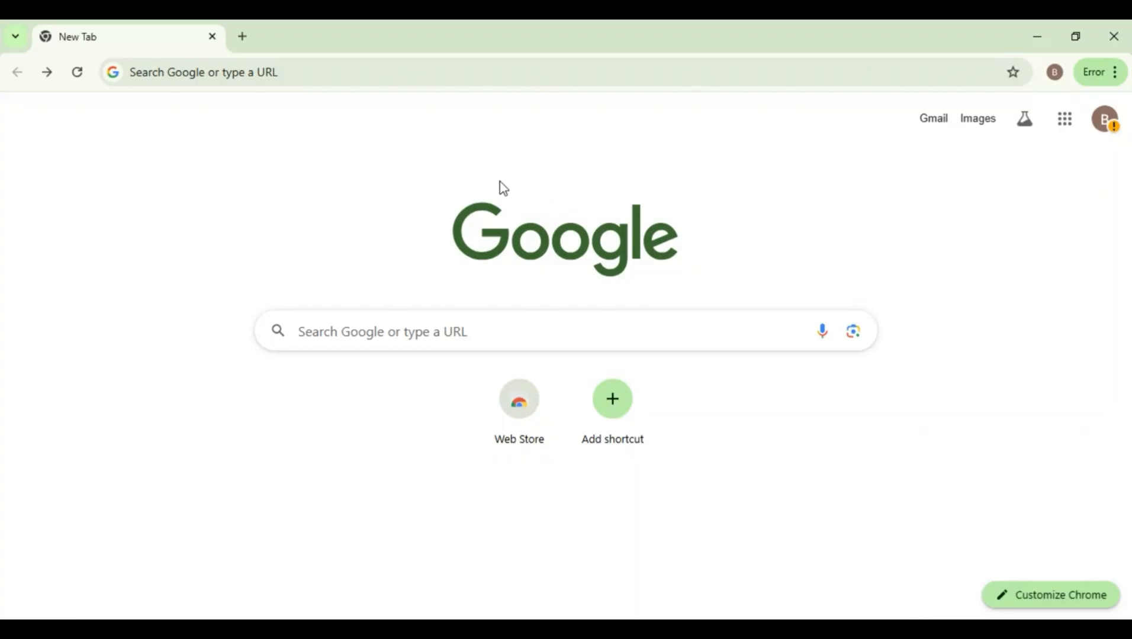
Search Google for "ltd formation" and open the GOV.UK result for registering a private limited company
click(286, 72)
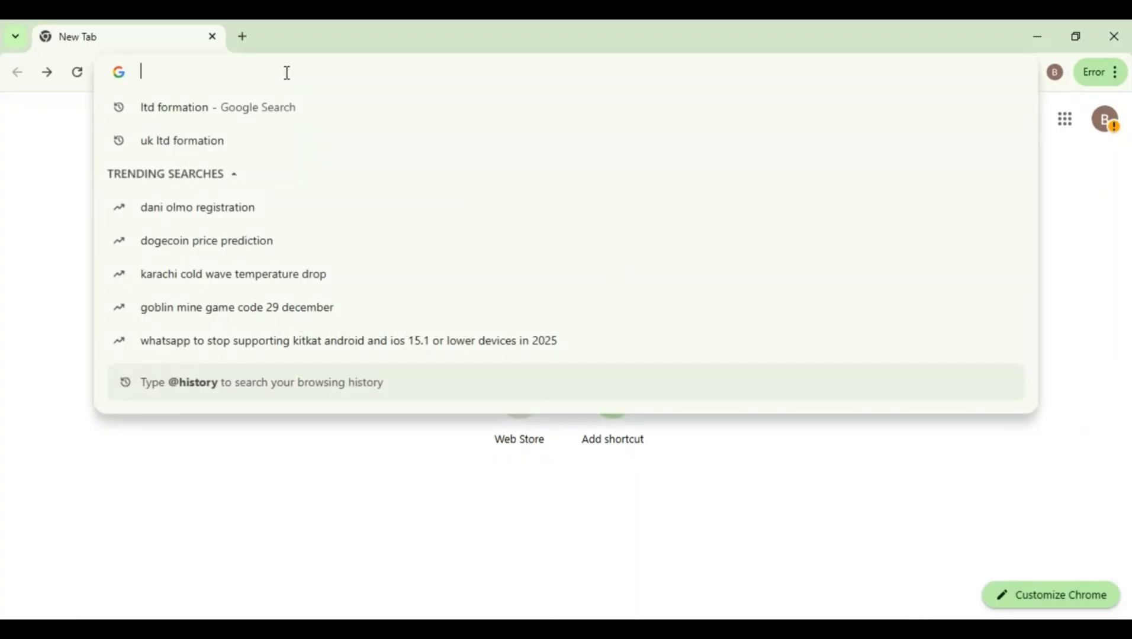
text(lt)
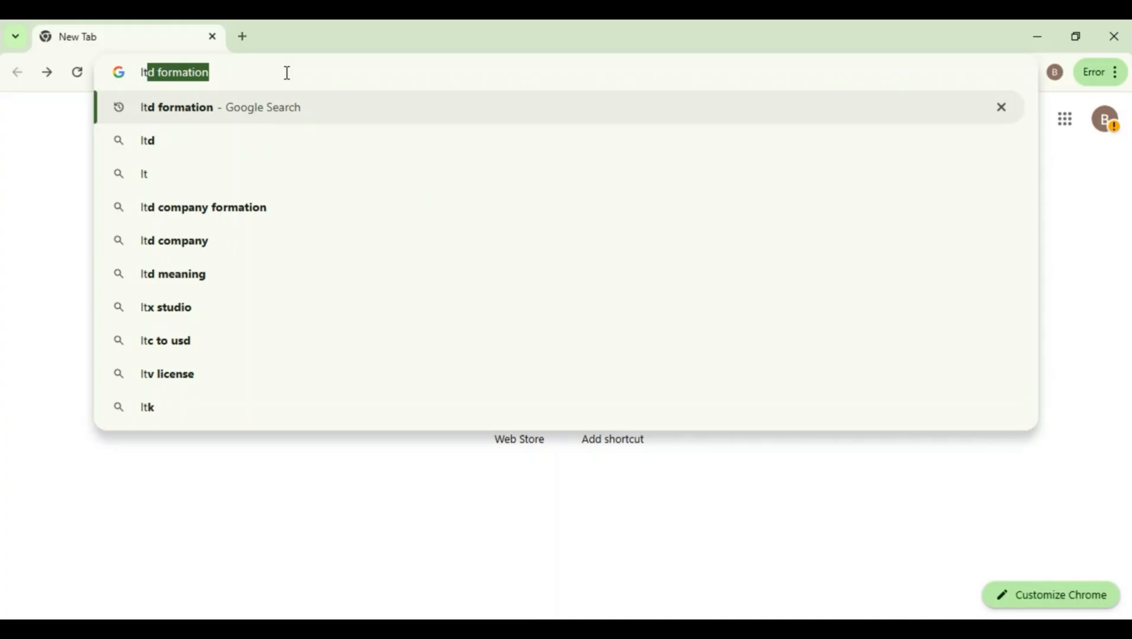
key(Return)
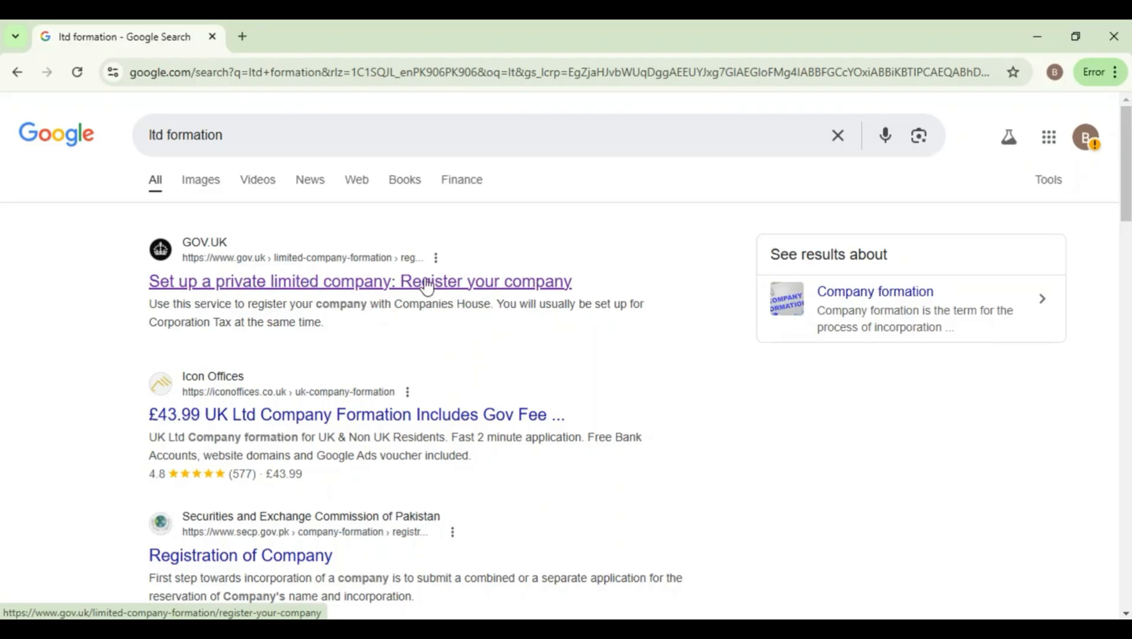
click(389, 290)
Review the company registration page for the required personal information, the cost, the processing time and the postal option
scroll(950, 258, down, 2)
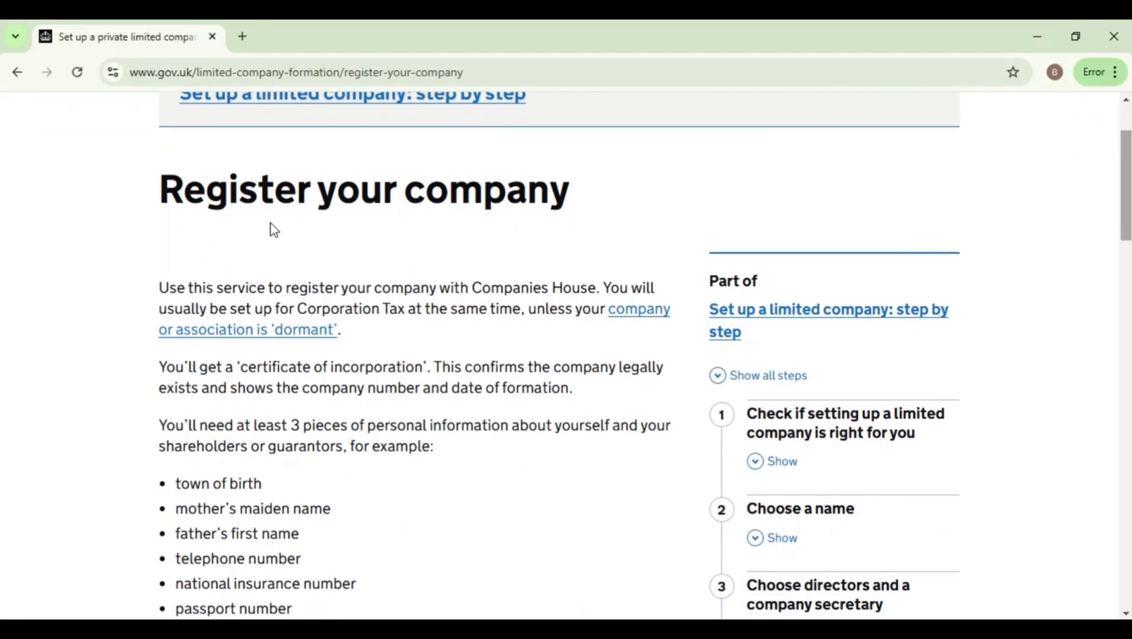
scroll(627, 237, down, 2)
scroll(956, 276, down, 2)
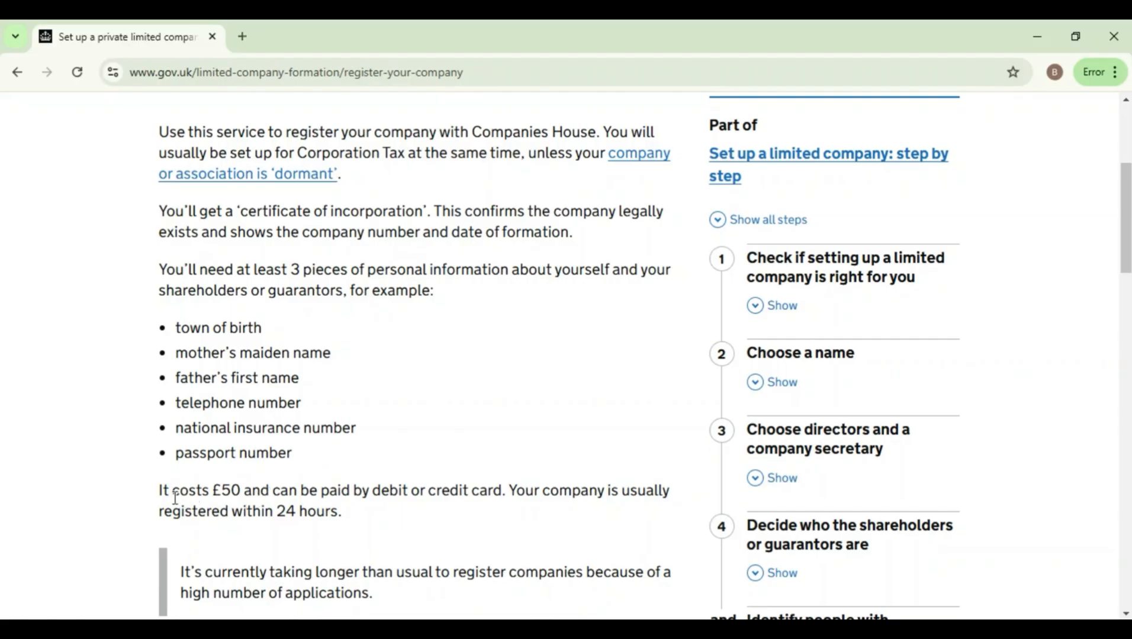
drag(159, 489, 368, 518)
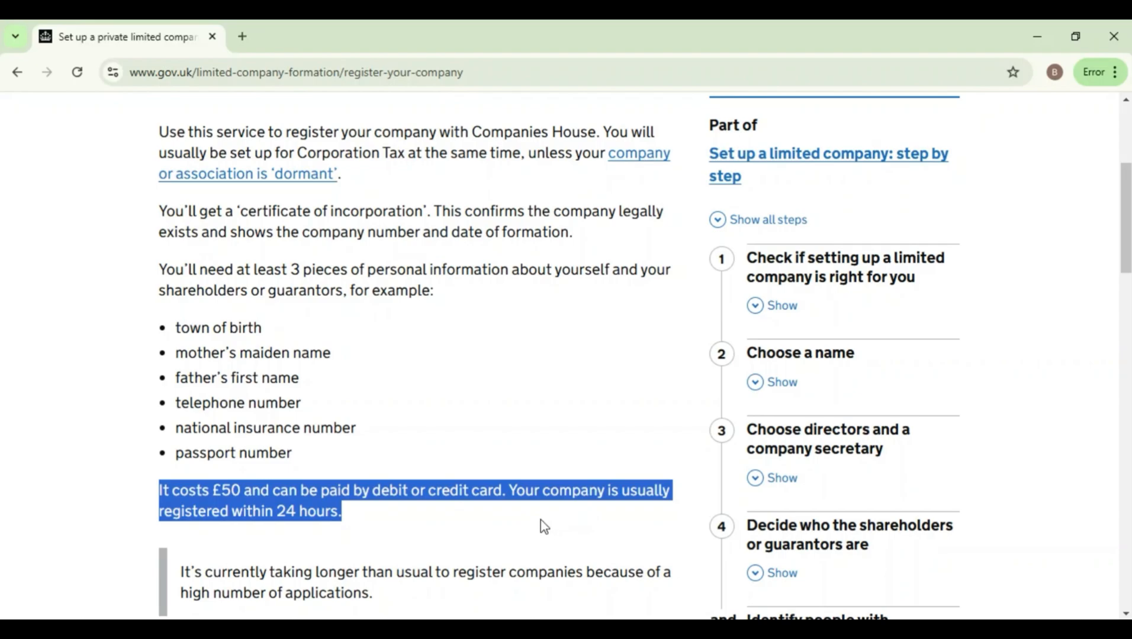
scroll(1127, 314, down, 5)
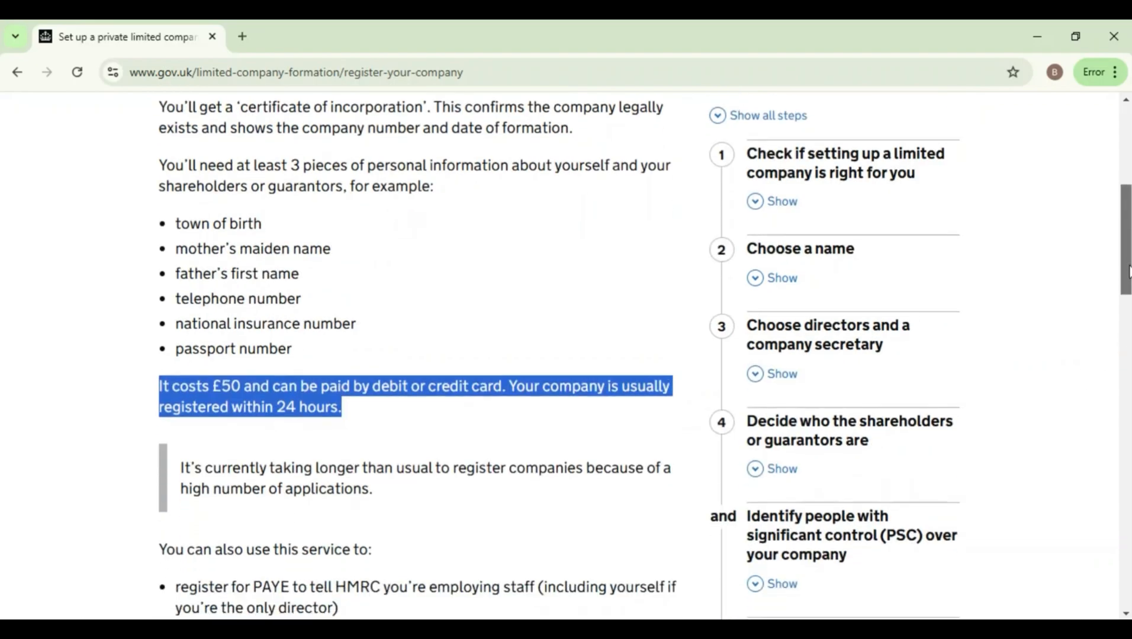
scroll(1128, 314, down, 2)
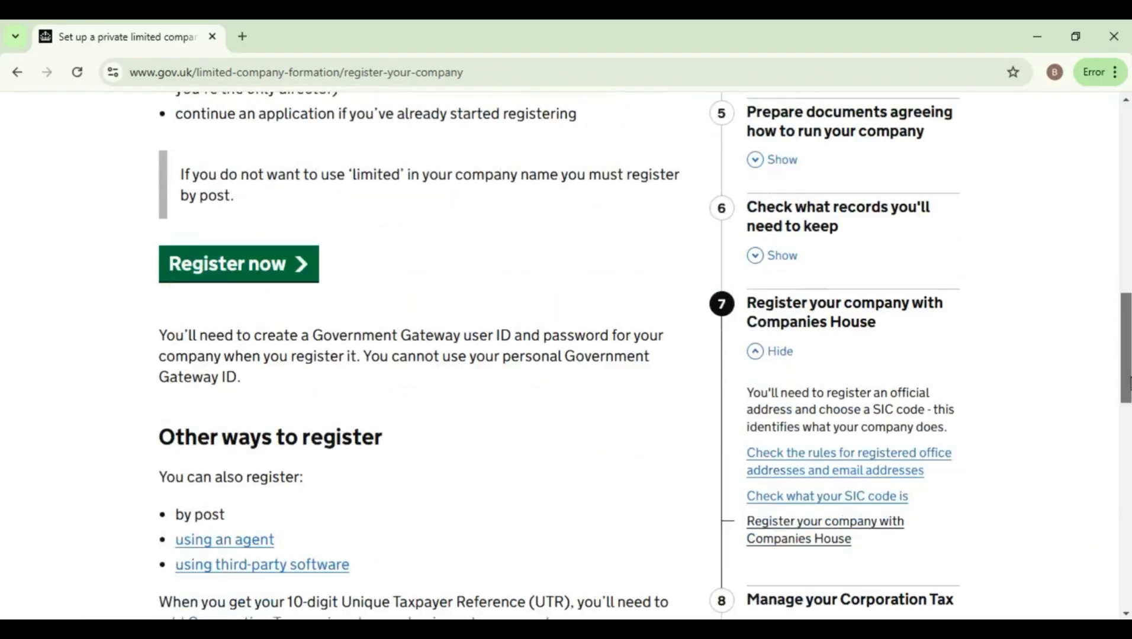
scroll(566, 355, down, 3)
scroll(462, 447, down, 4)
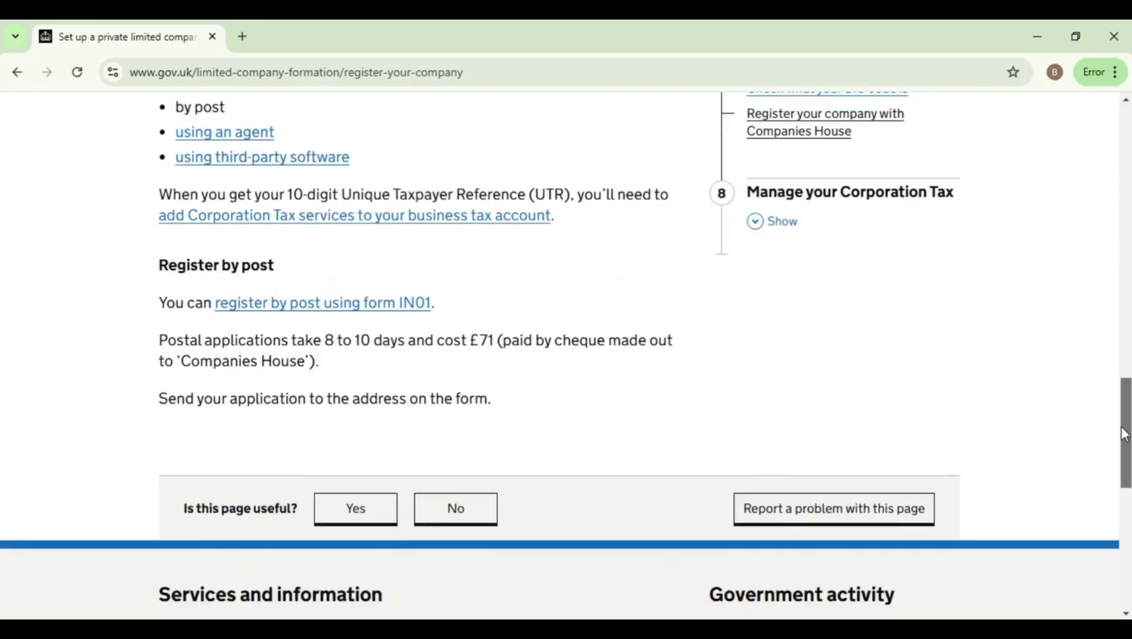
Start the online company registration and accept the additional HMRC cookies
scroll(463, 447, up, 10)
click(212, 486)
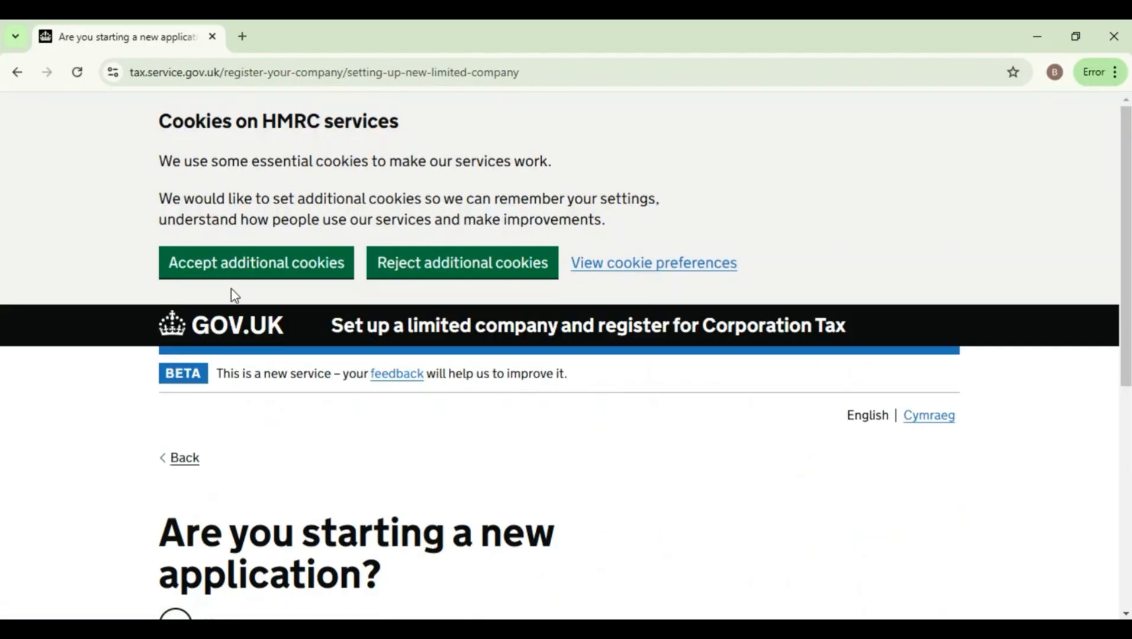
click(222, 273)
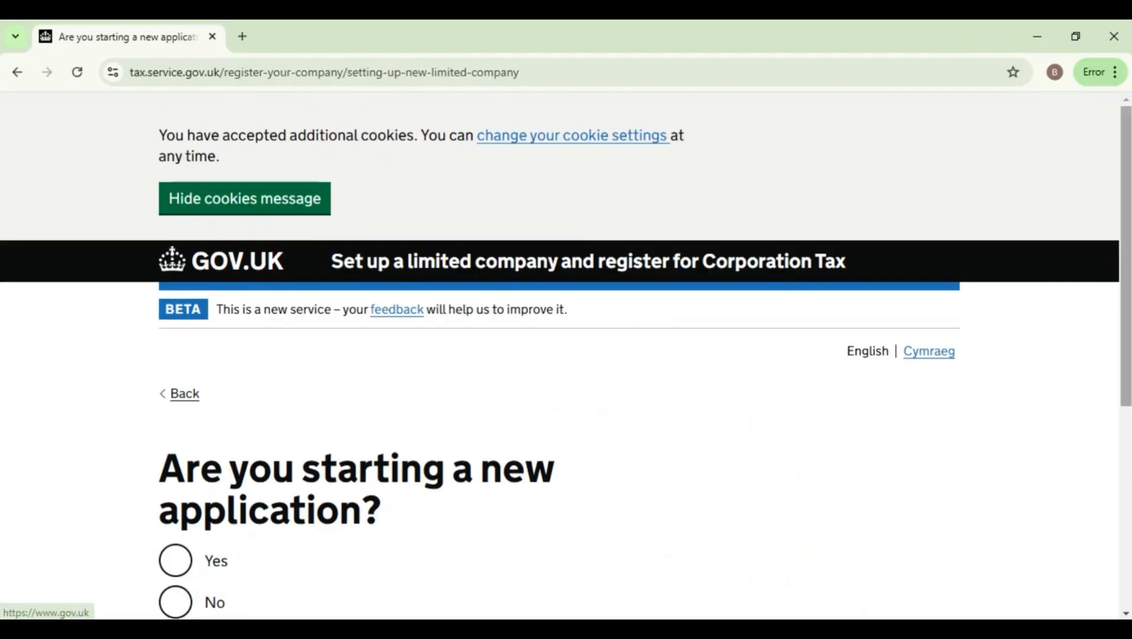
Answer Yes to starting a new application and continue
scroll(223, 273, down, 3)
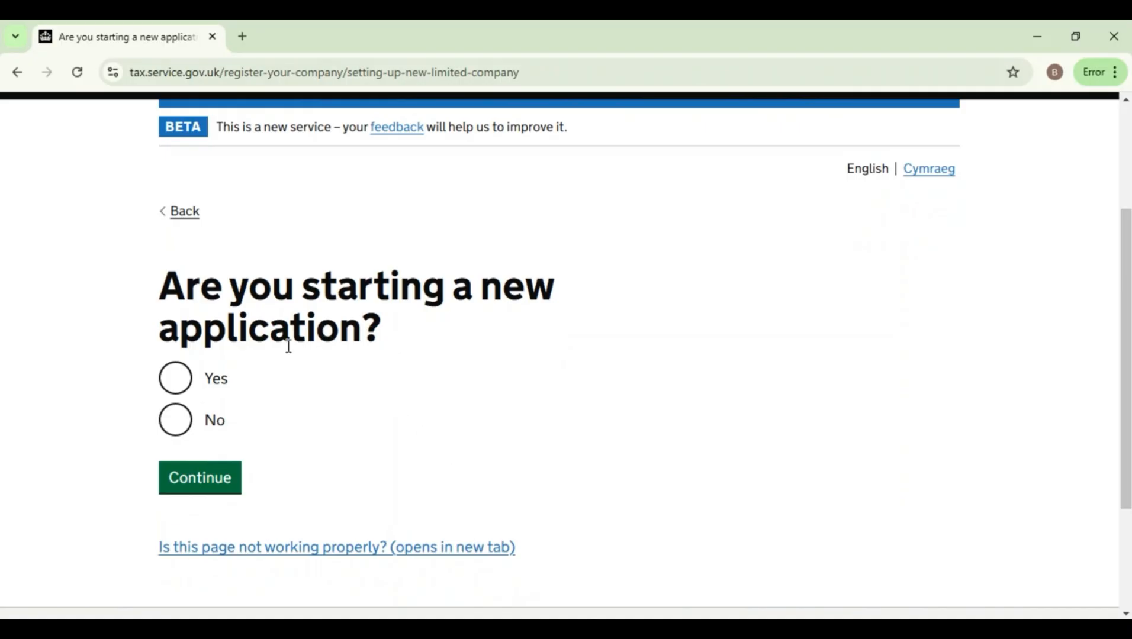
click(204, 388)
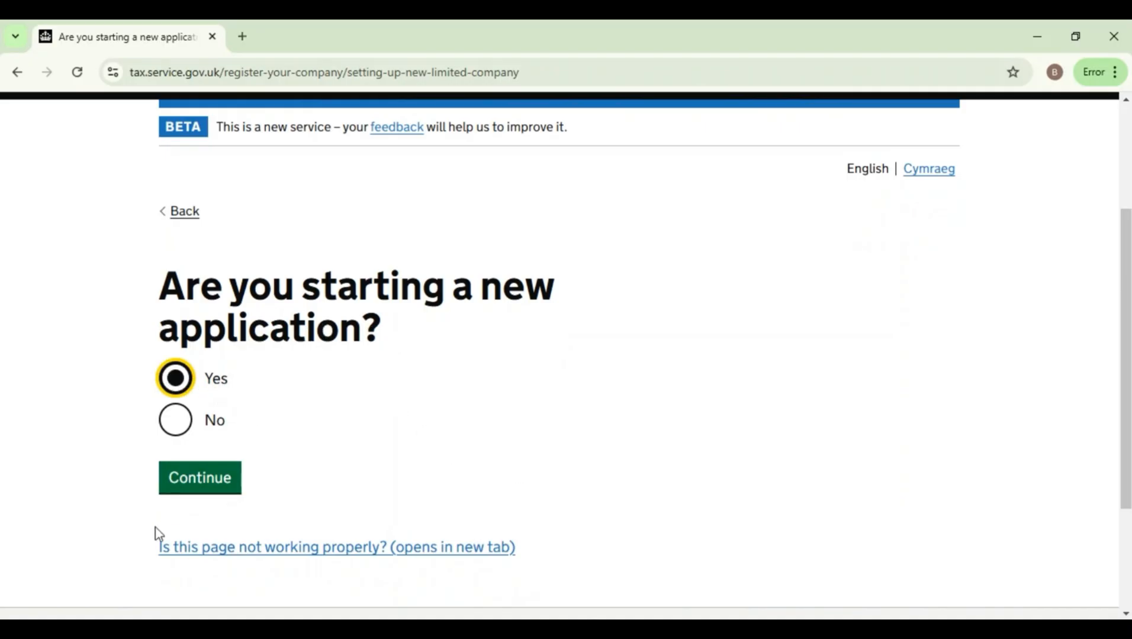
click(197, 489)
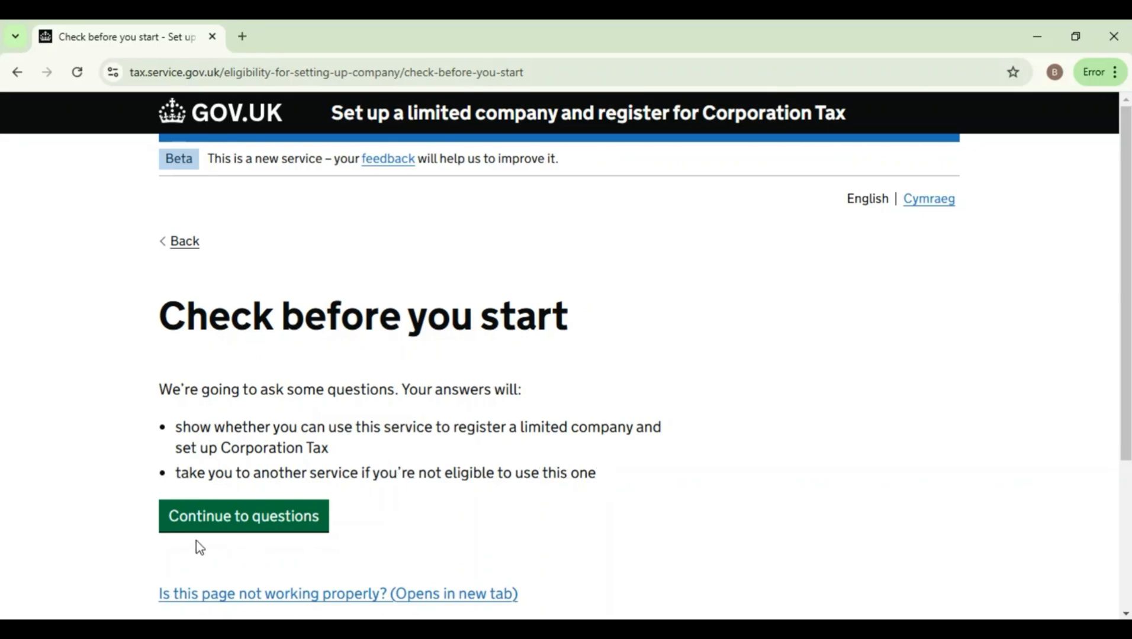
Proceed to the eligibility questions and answer Yes to being able to pay by card or PayPal
scroll(317, 524, down, 3)
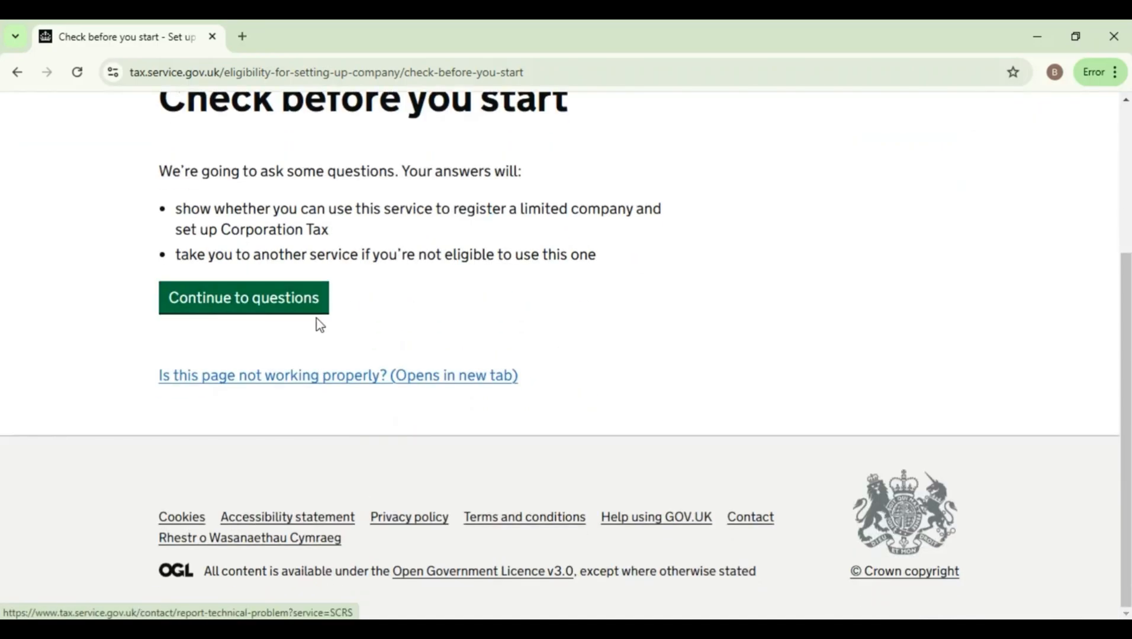
click(295, 310)
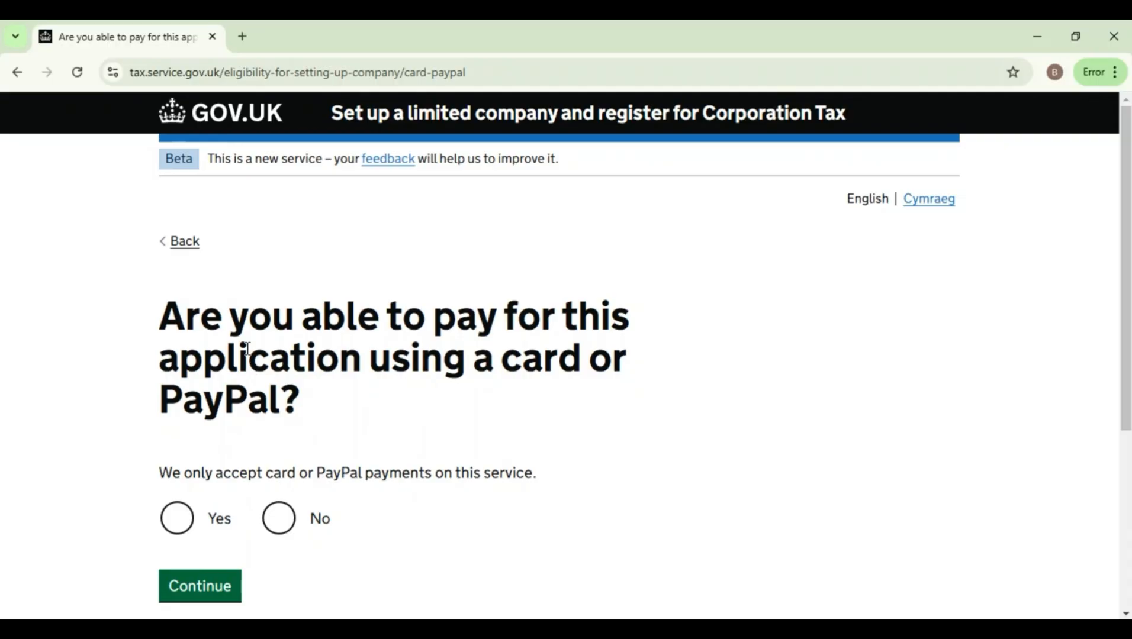
click(180, 521)
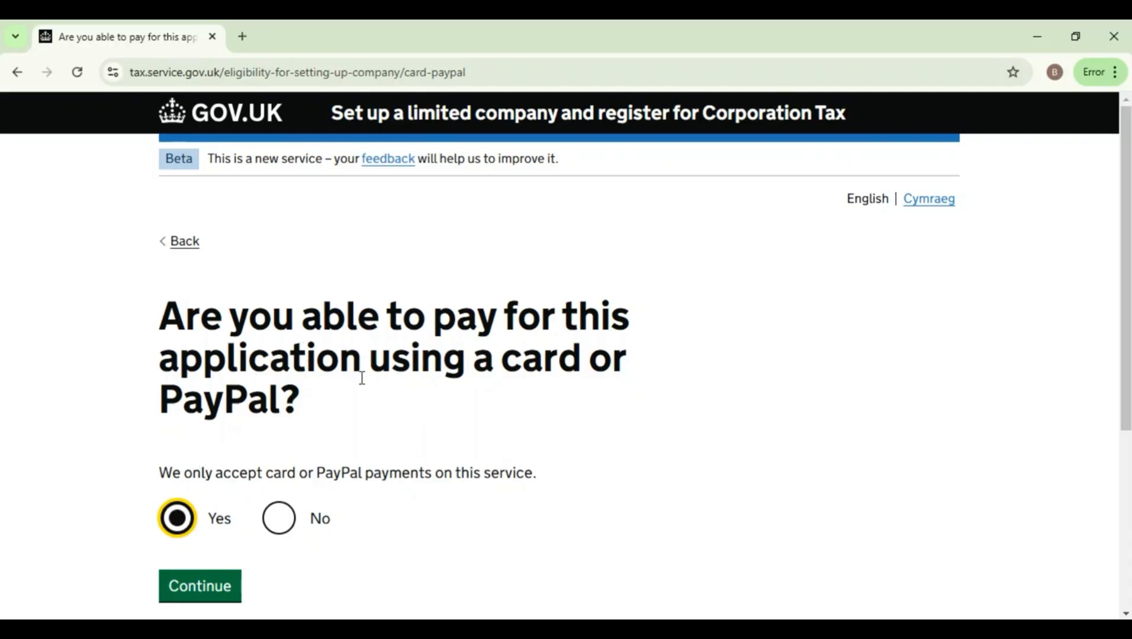
click(229, 590)
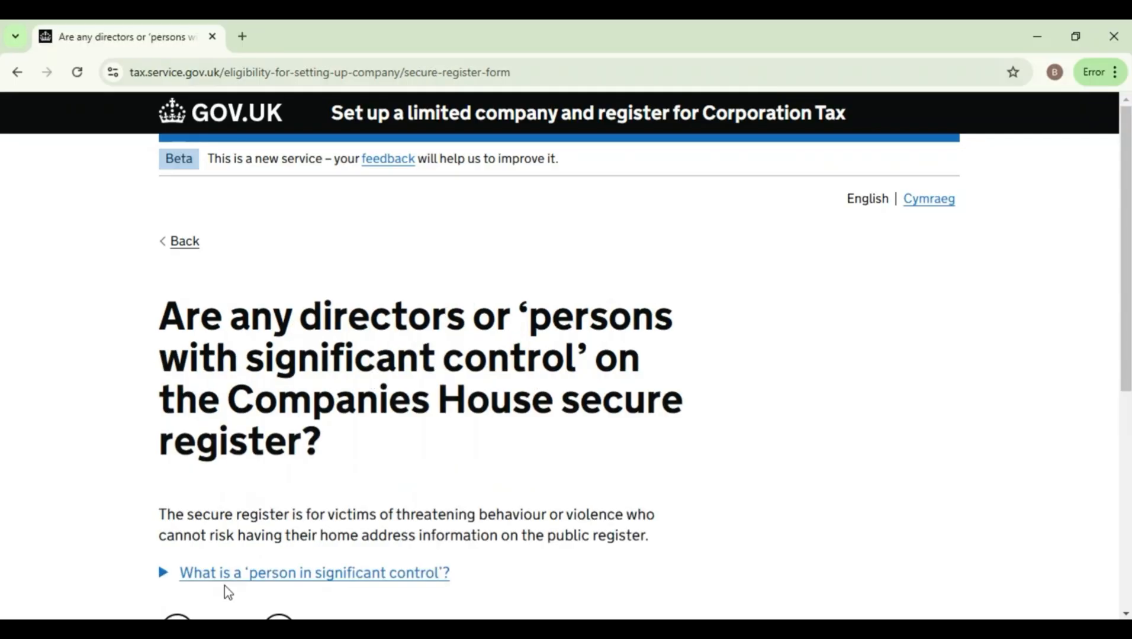
Answer No to any directors or persons with significant control being on the Companies House secure register, and continue
scroll(829, 278, down, 2)
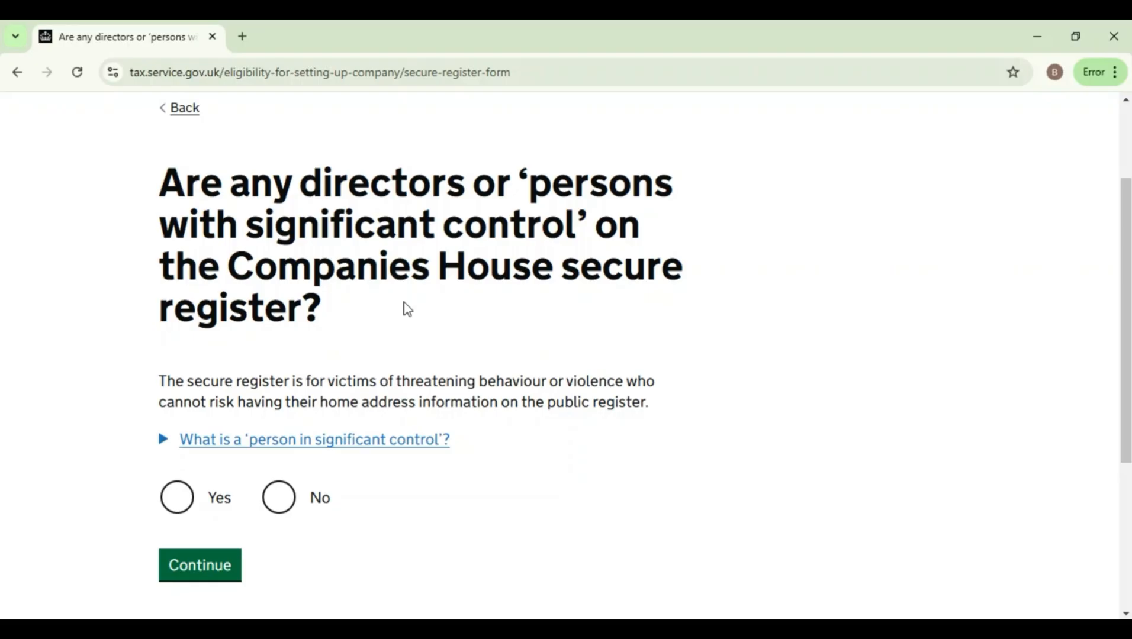
click(278, 506)
click(212, 565)
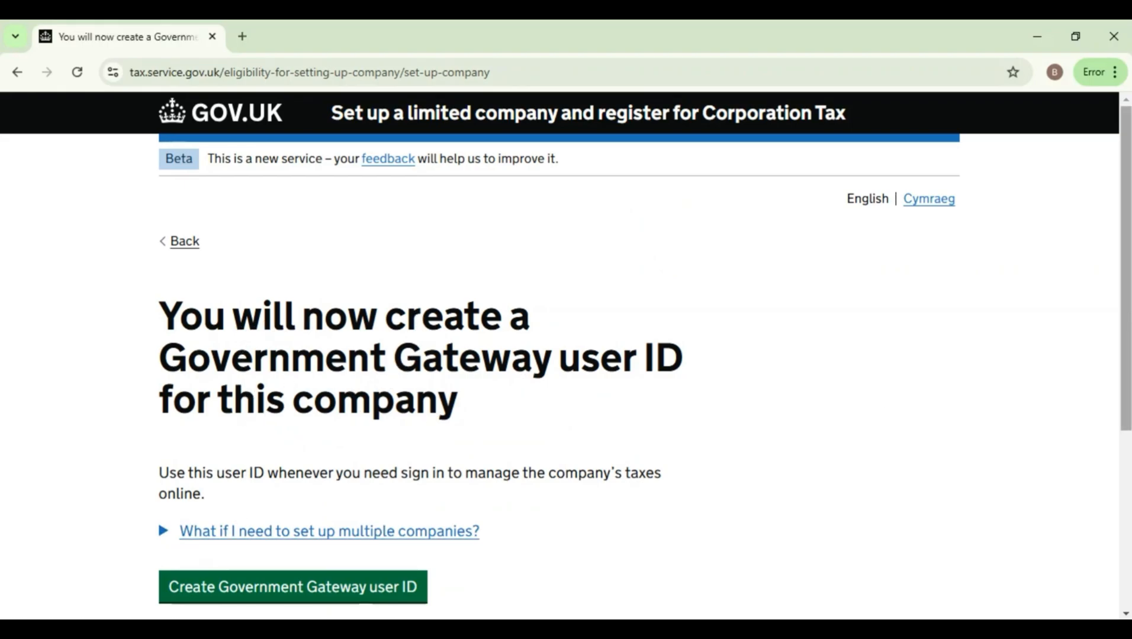
Start creating a Government Gateway user ID for the company
scroll(251, 418, down, 2)
scroll(470, 432, down, 2)
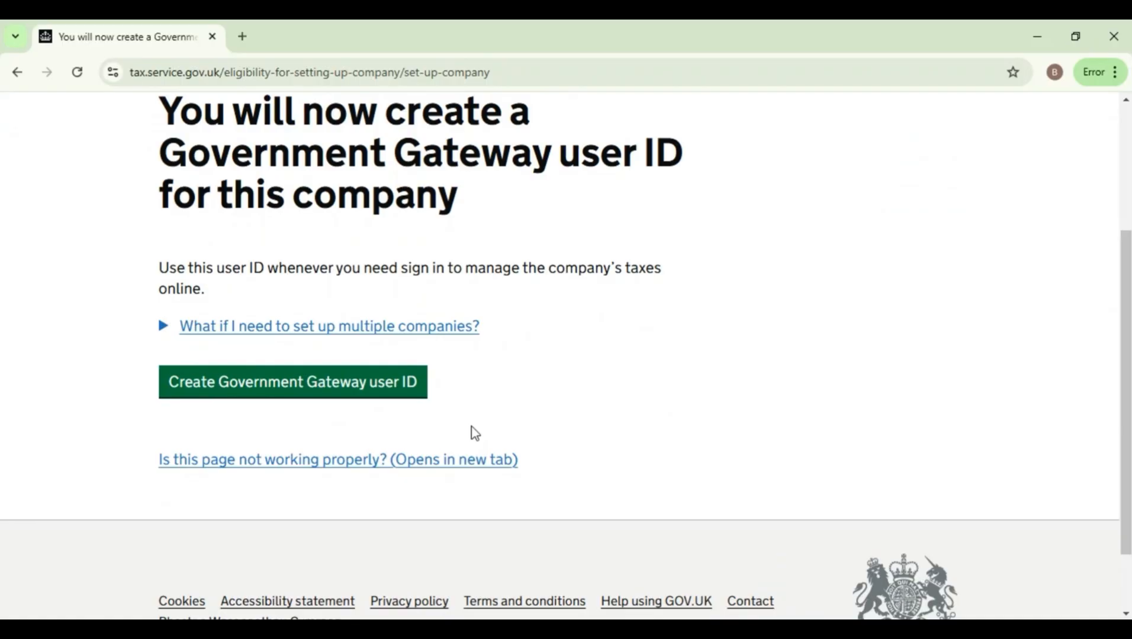
click(305, 393)
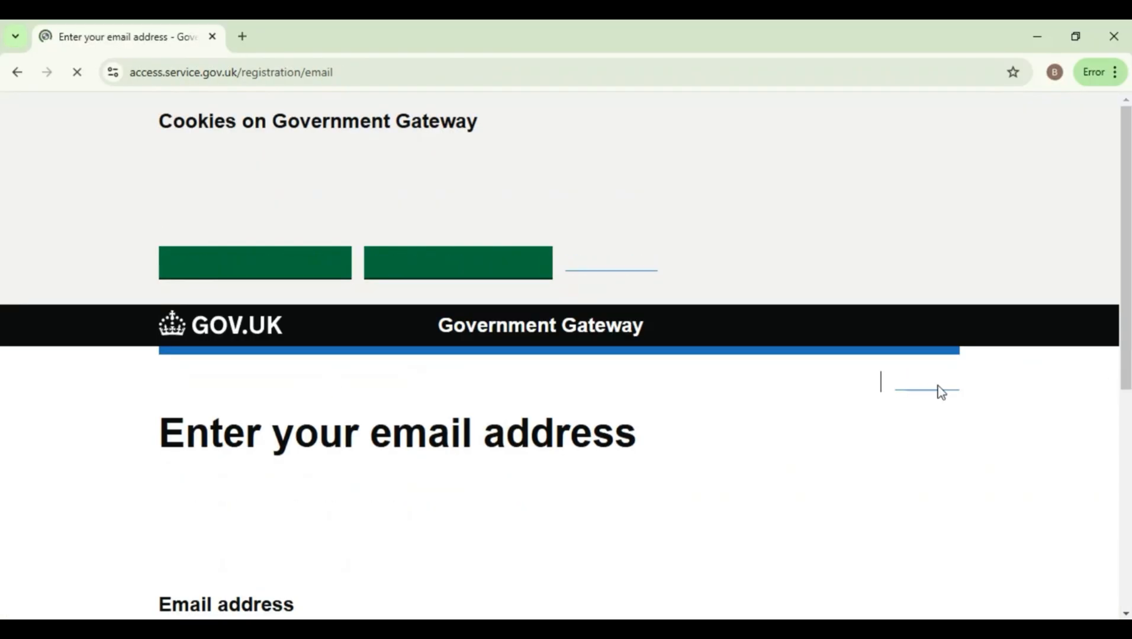
Open Gmail in a new tab and copy the account's email address for the Government Gateway registration
scroll(323, 429, down, 4)
click(309, 431)
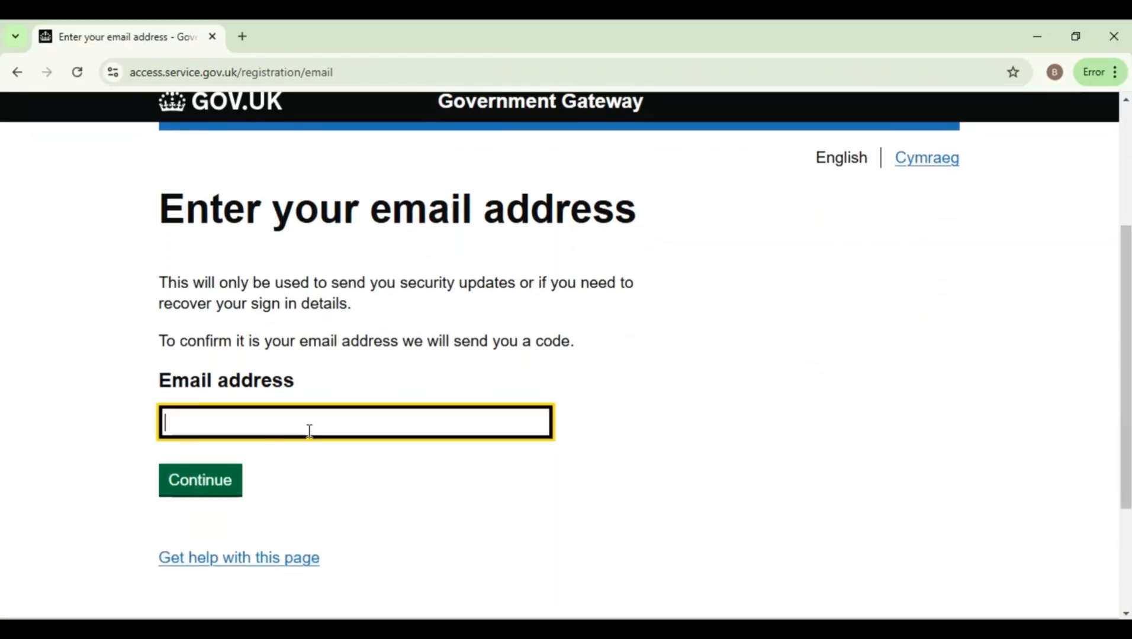
click(243, 36)
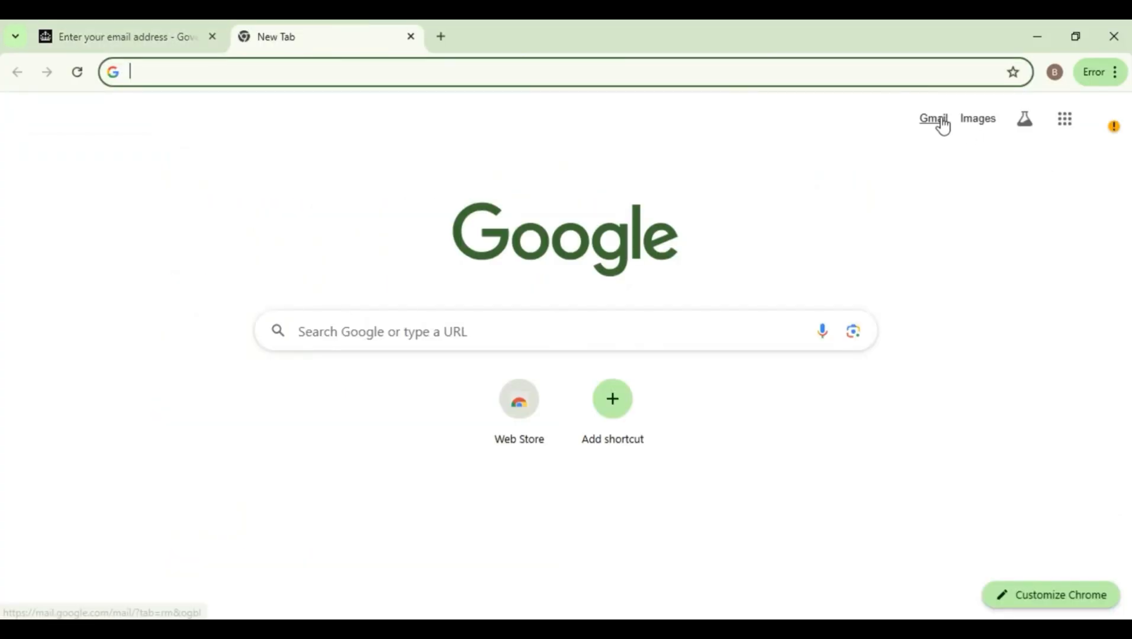
click(941, 123)
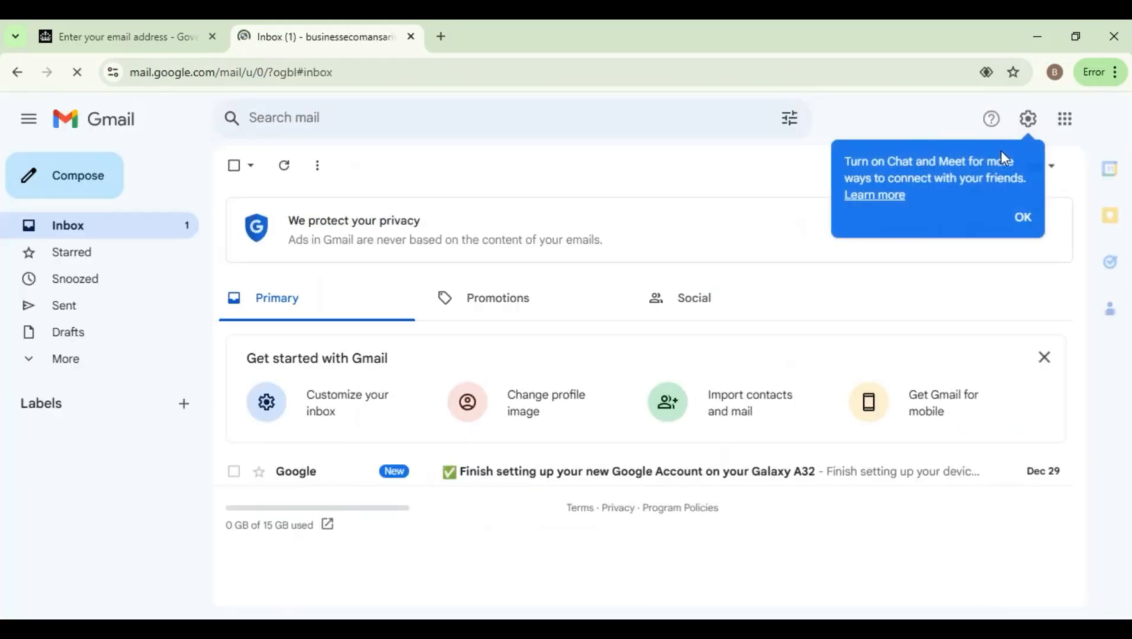
click(1023, 219)
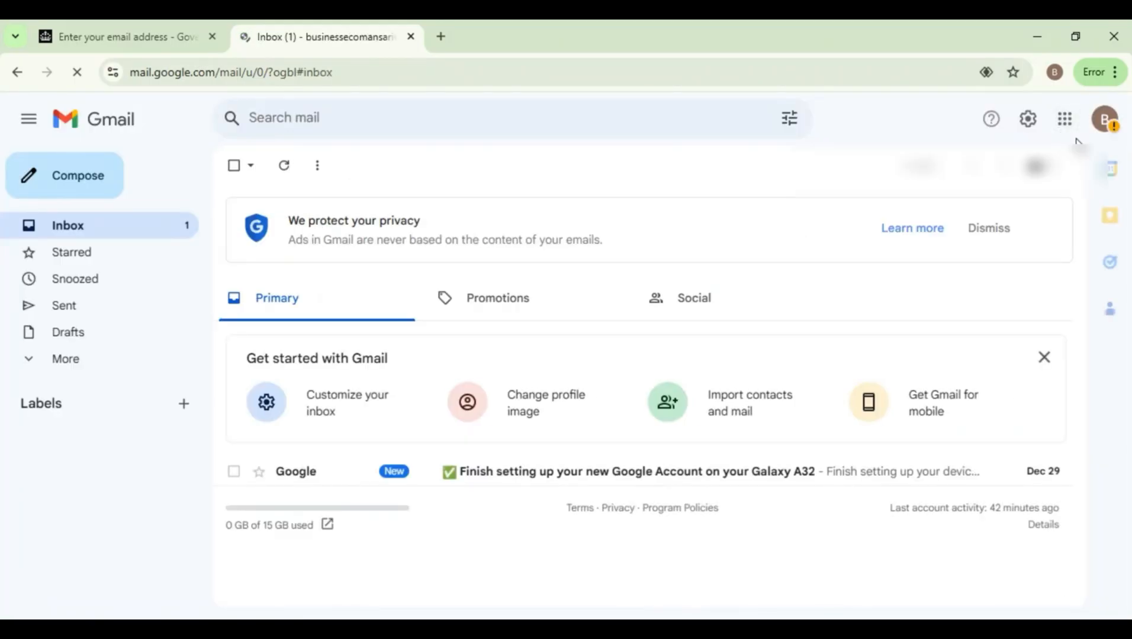
click(1104, 120)
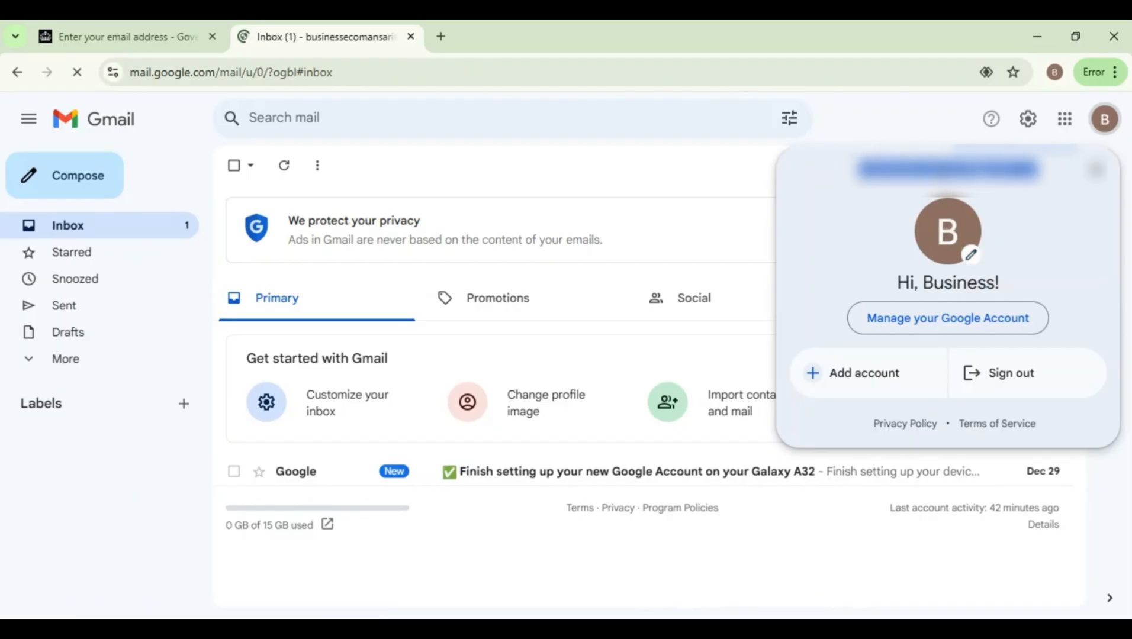
Submit the copied email address on the Government Gateway registration page and accept the analytics cookies
click(104, 26)
key(ctrl+v)
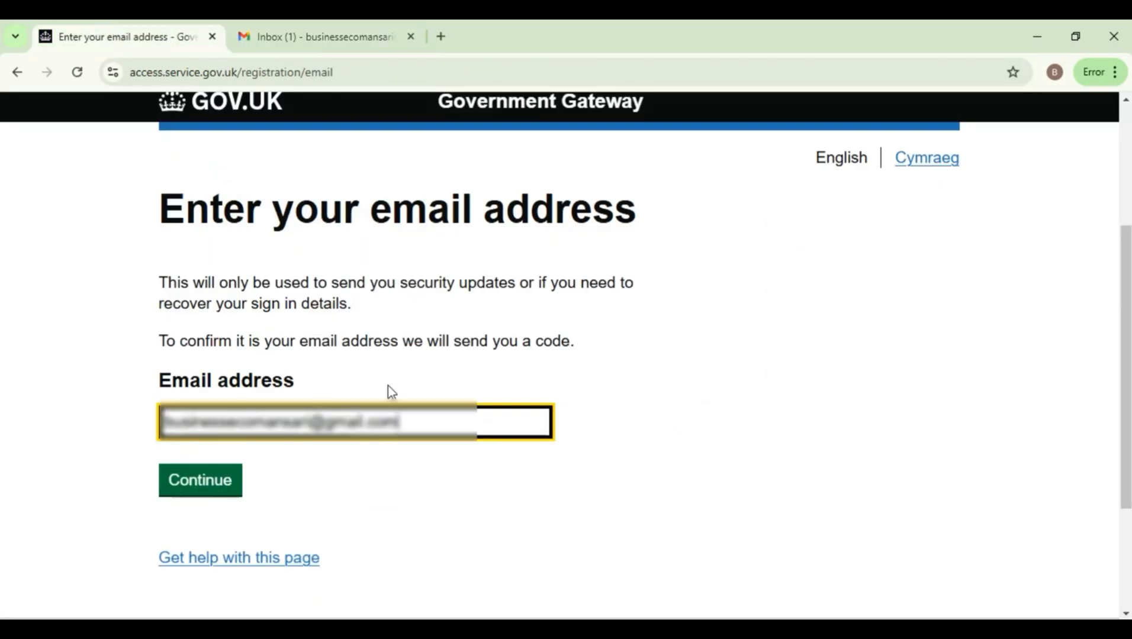
click(230, 480)
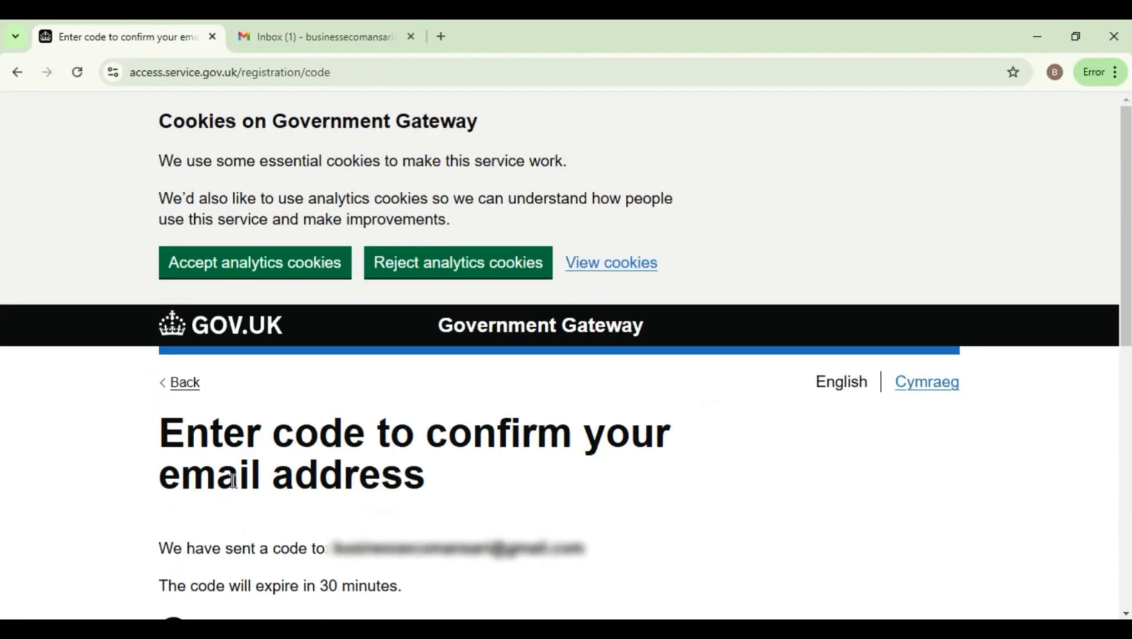
click(271, 270)
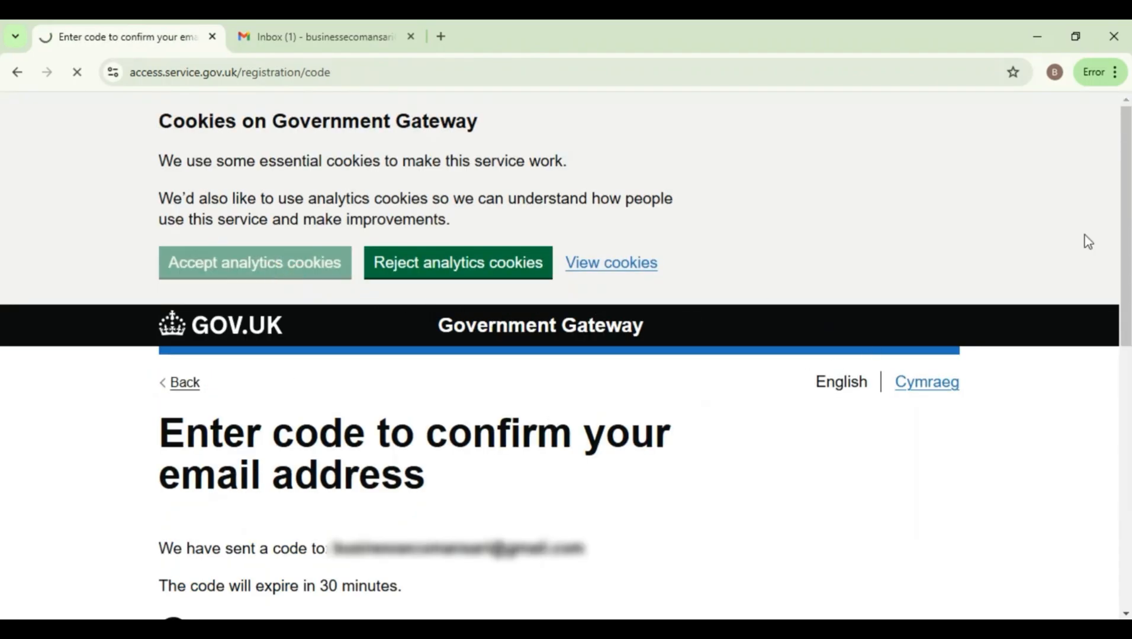
Switch to Gmail, open the Government Gateway email about confirming the email address, and copy its confirmation code
scroll(1058, 306, down, 3)
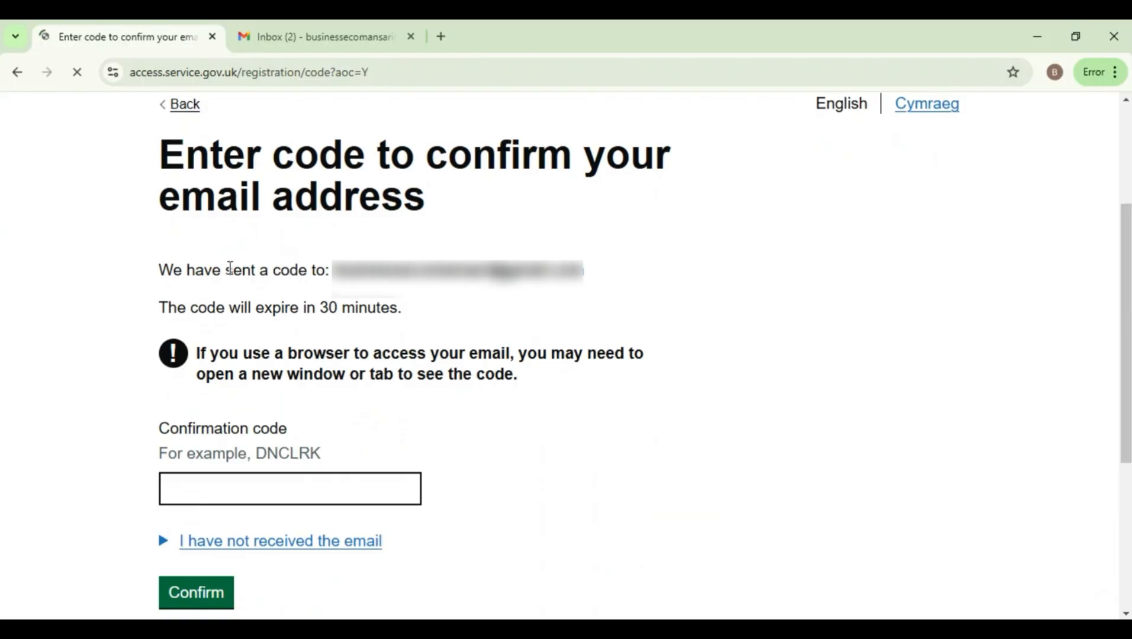
click(327, 27)
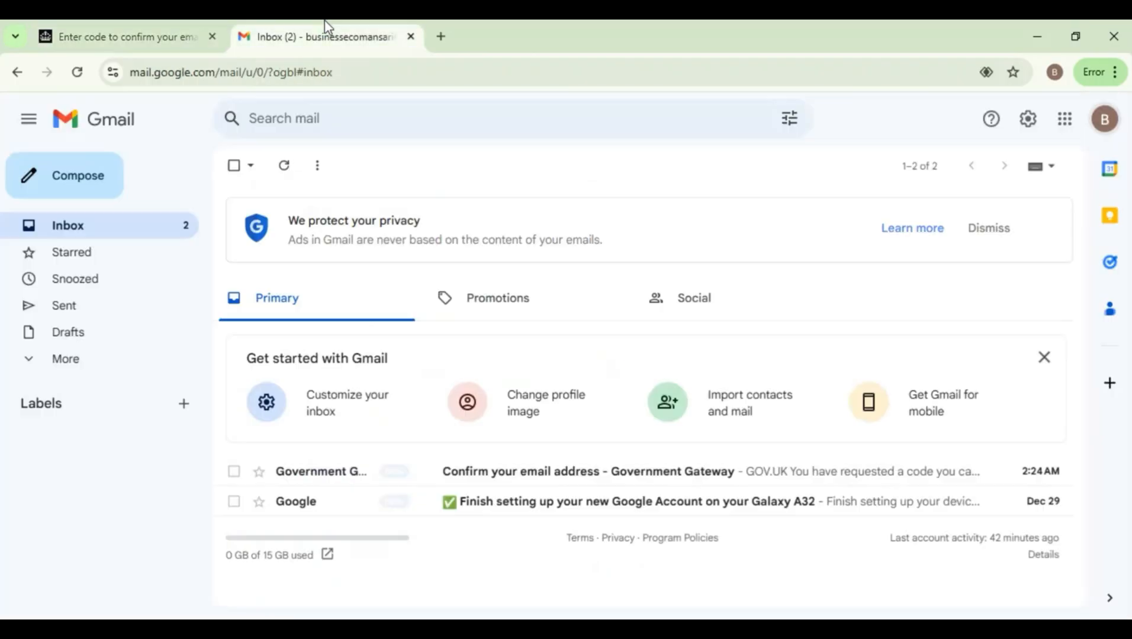
click(487, 478)
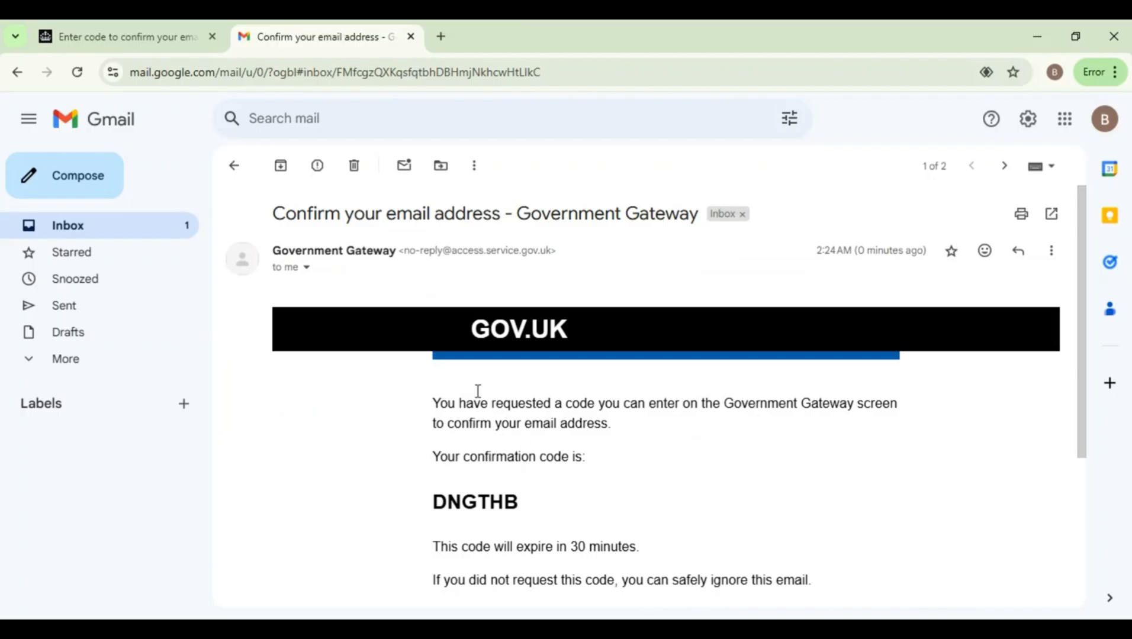
double_click(461, 510)
key(ctrl+c)
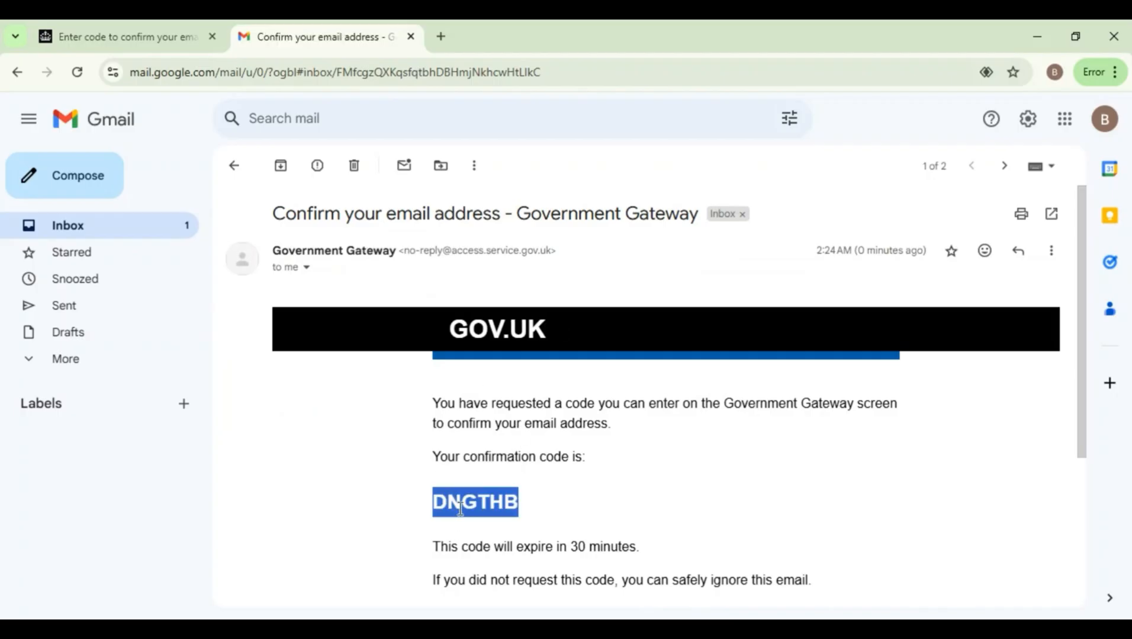
Paste the confirmation code into the Government Gateway registration, confirm the email address, and continue to the name question
click(140, 40)
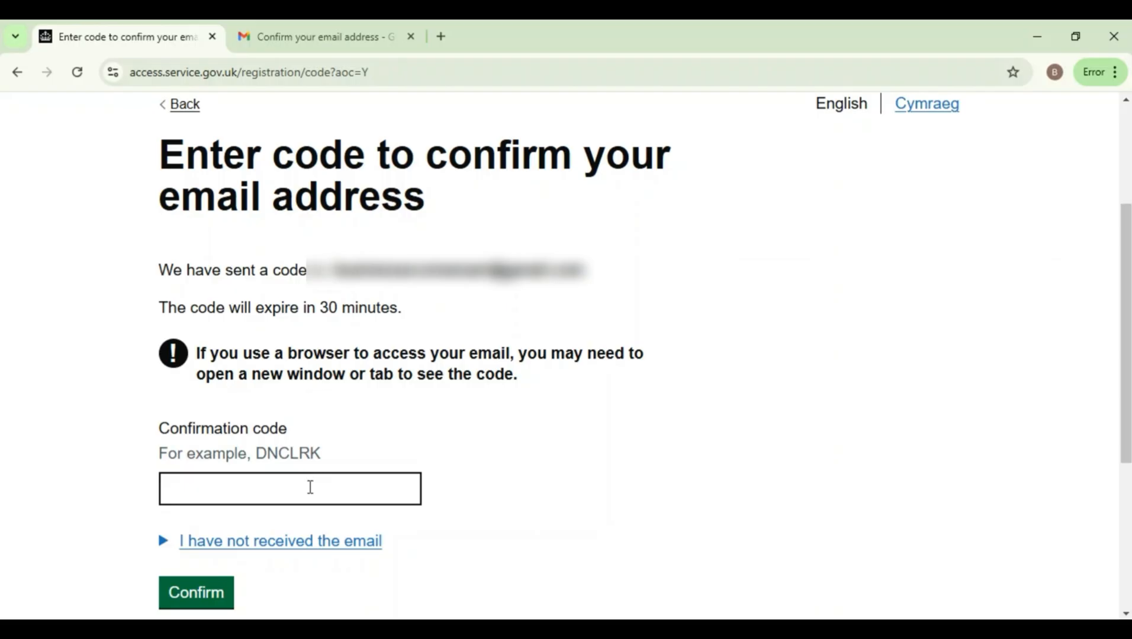
click(310, 487)
key(ctrl+v)
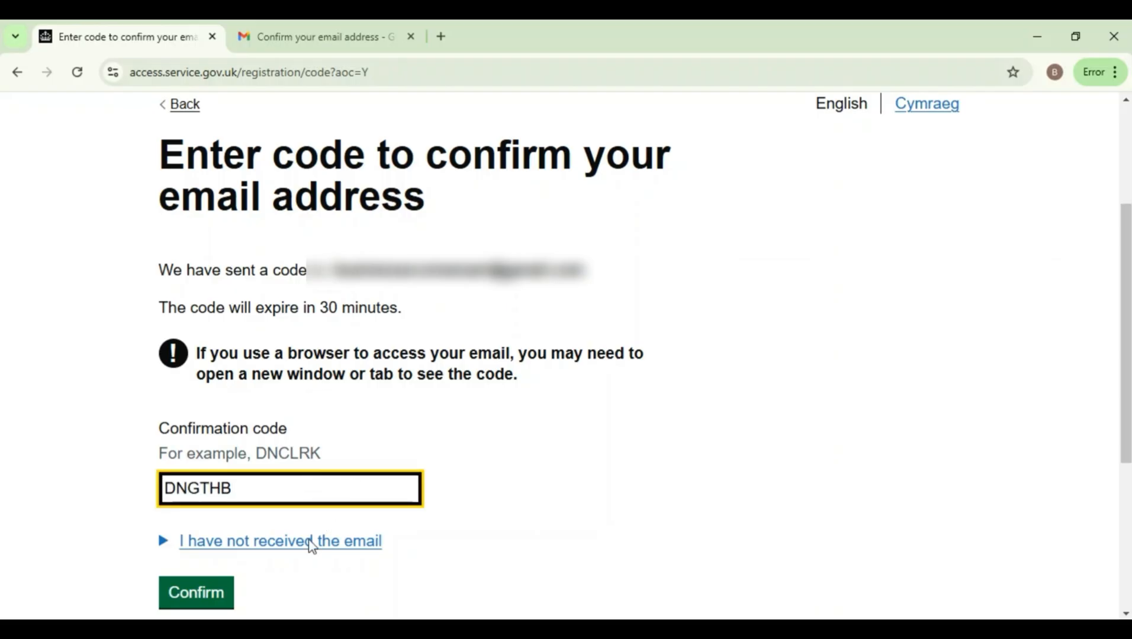
click(214, 594)
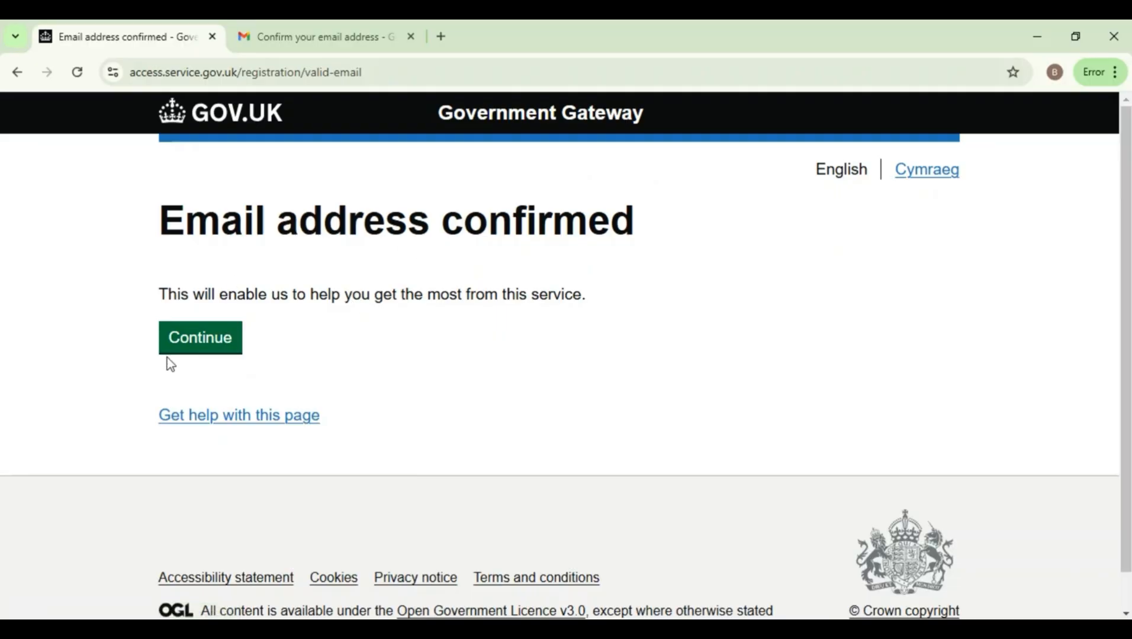
click(183, 348)
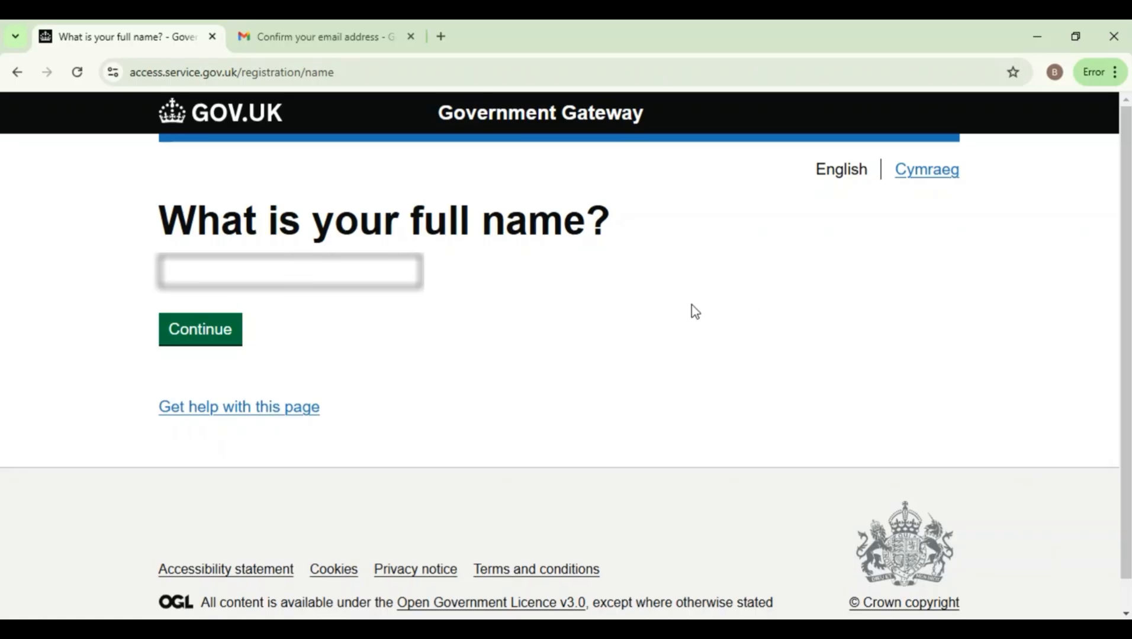
Enter the applicant's full name, correct the spelling of the surname, and continue to the password page
click(335, 272)
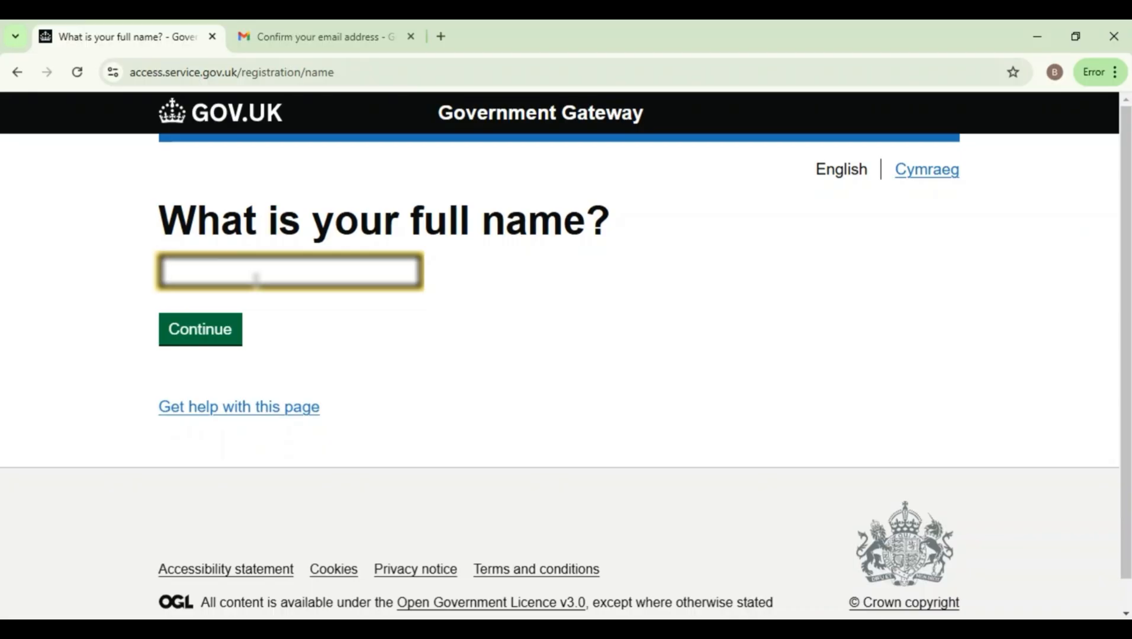
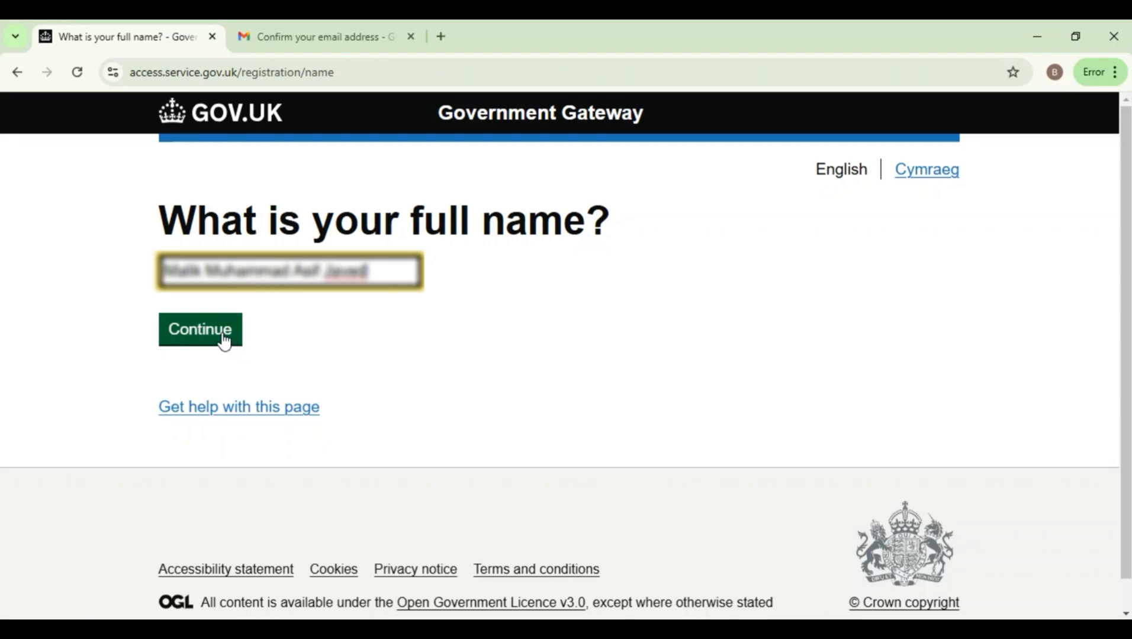
click(353, 277)
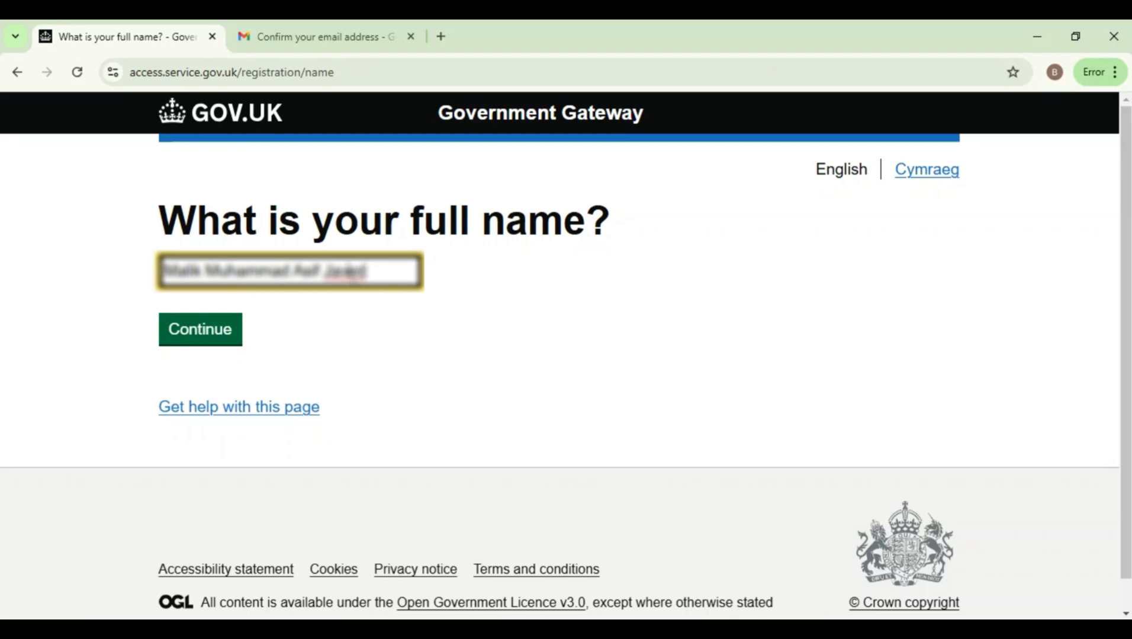
key(BackSpace)
text(ai)
click(223, 347)
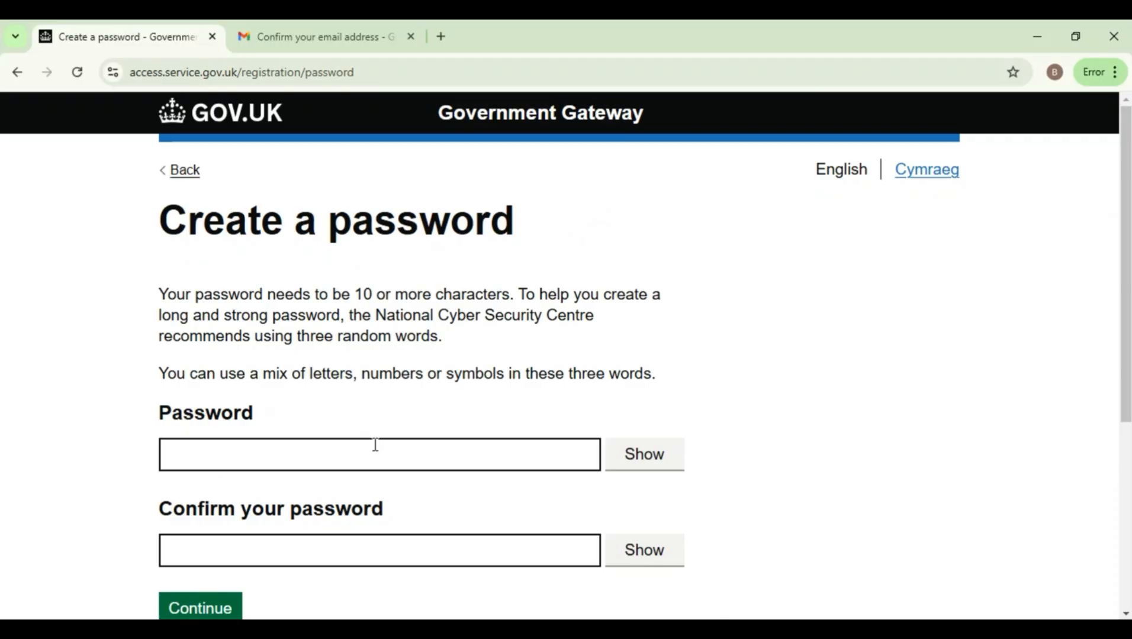
Enter a self-chosen account password instead of the suggested strong one, and begin repeating it in the password confirmation field
click(375, 448)
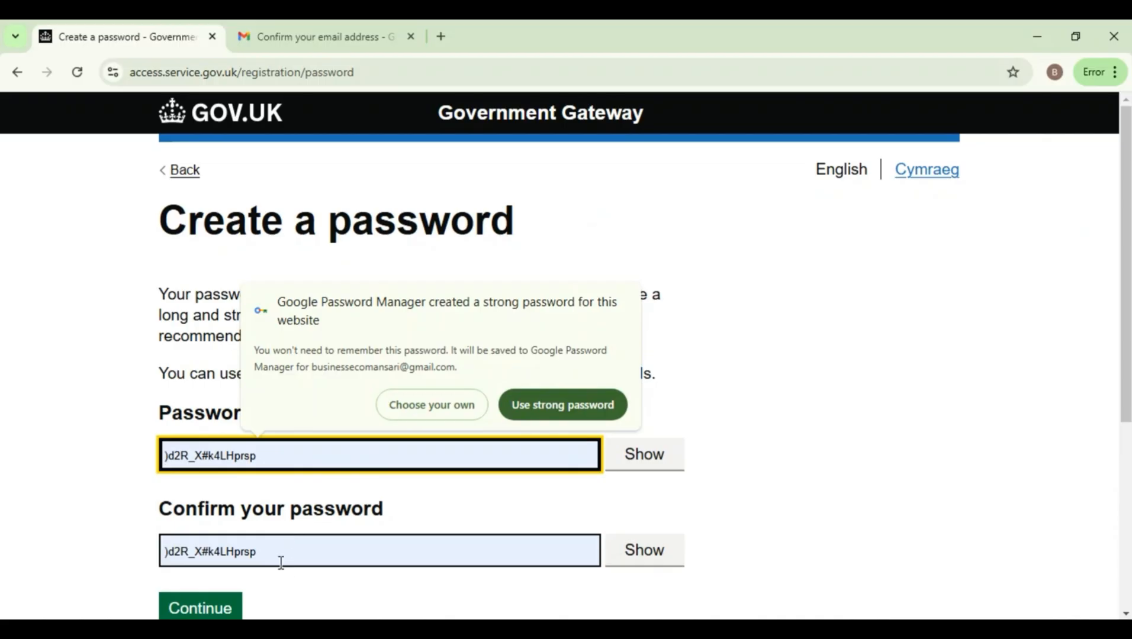
click(277, 539)
click(254, 453)
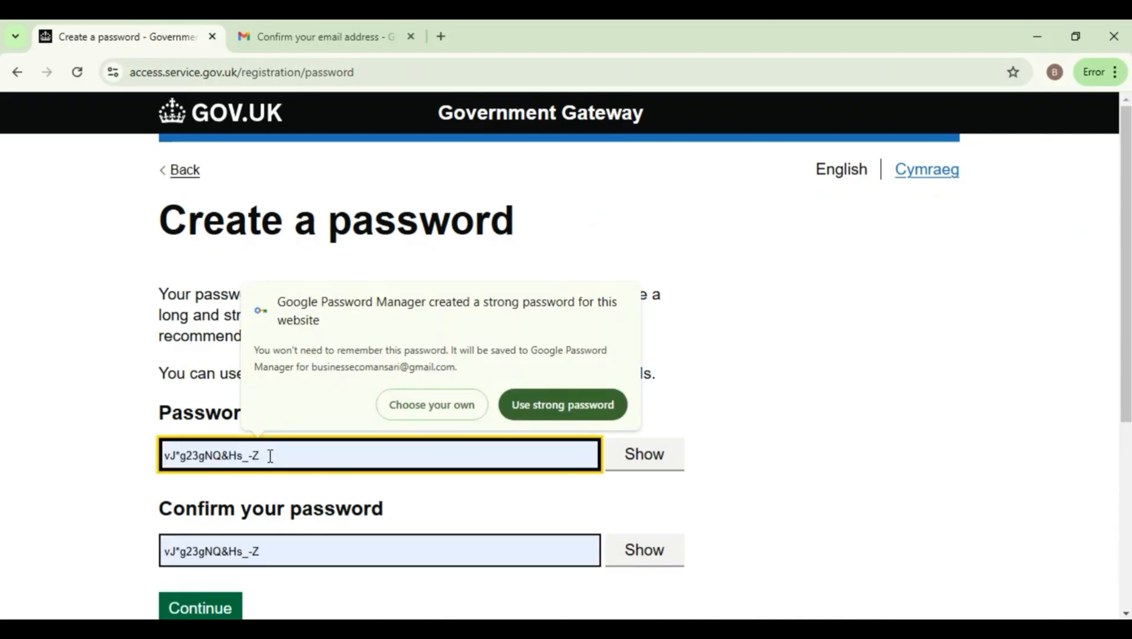
text(•)
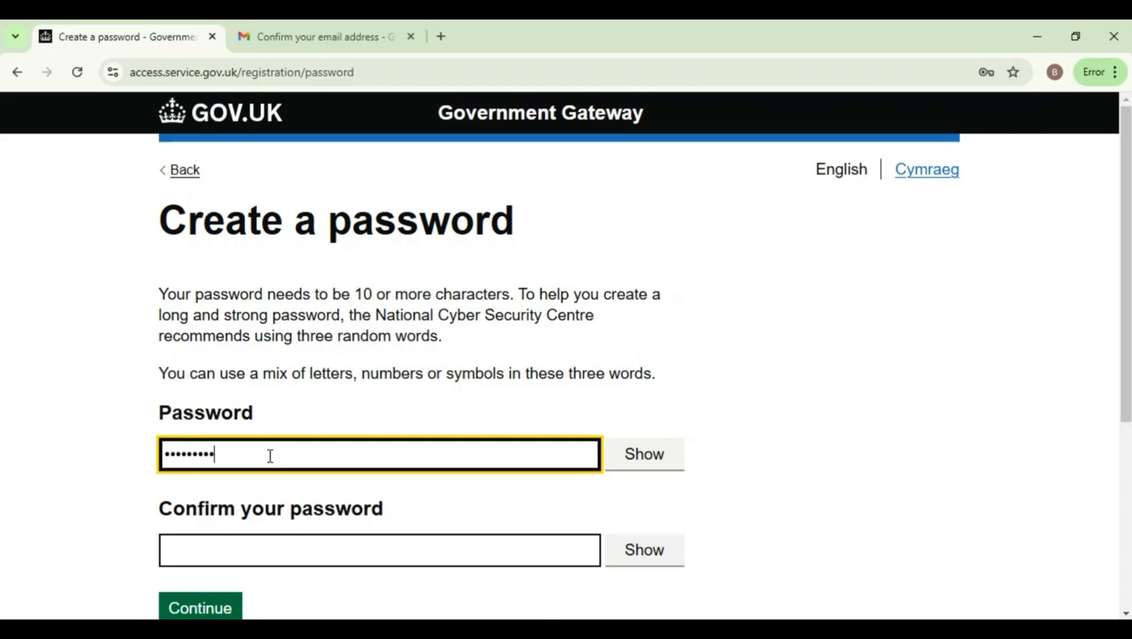
click(321, 551)
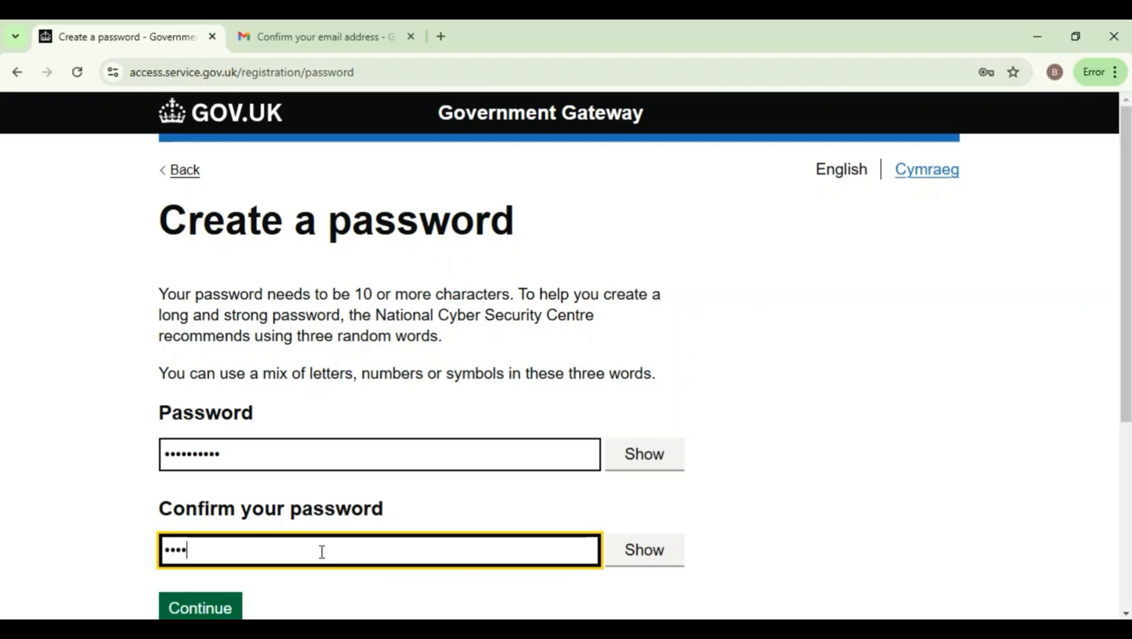
text(••••••)
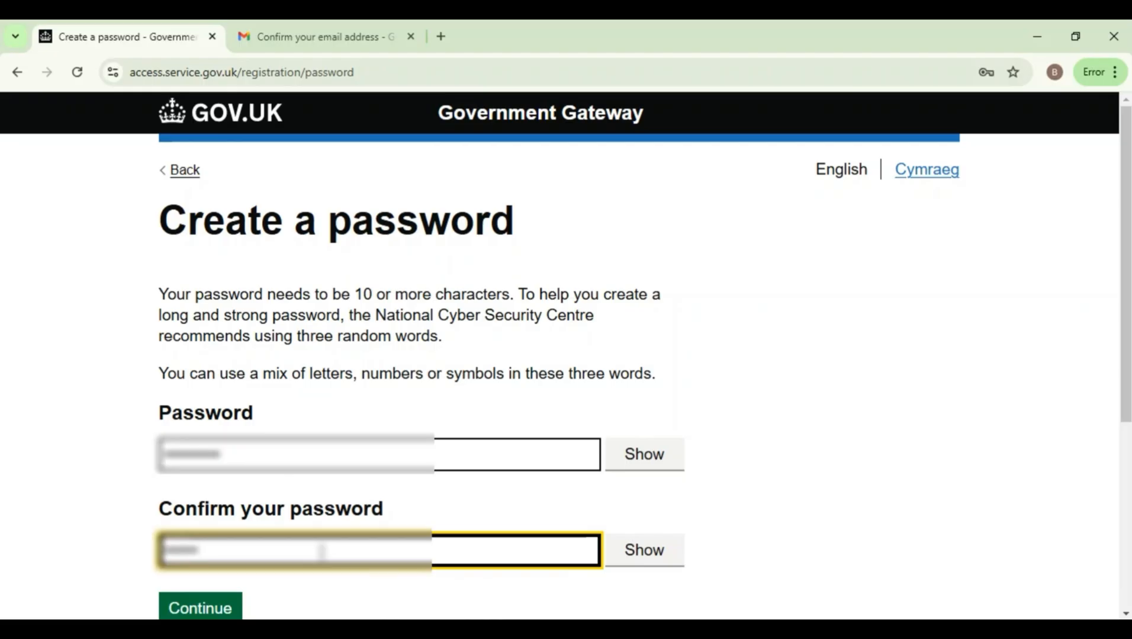
text(••)
key(F10)
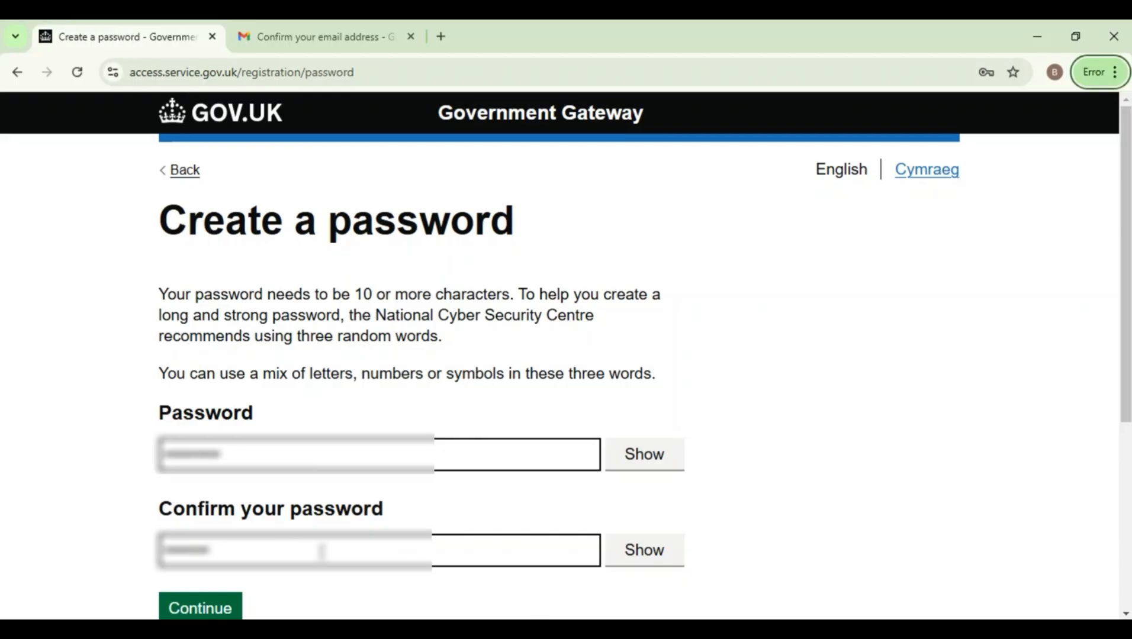
click(322, 551)
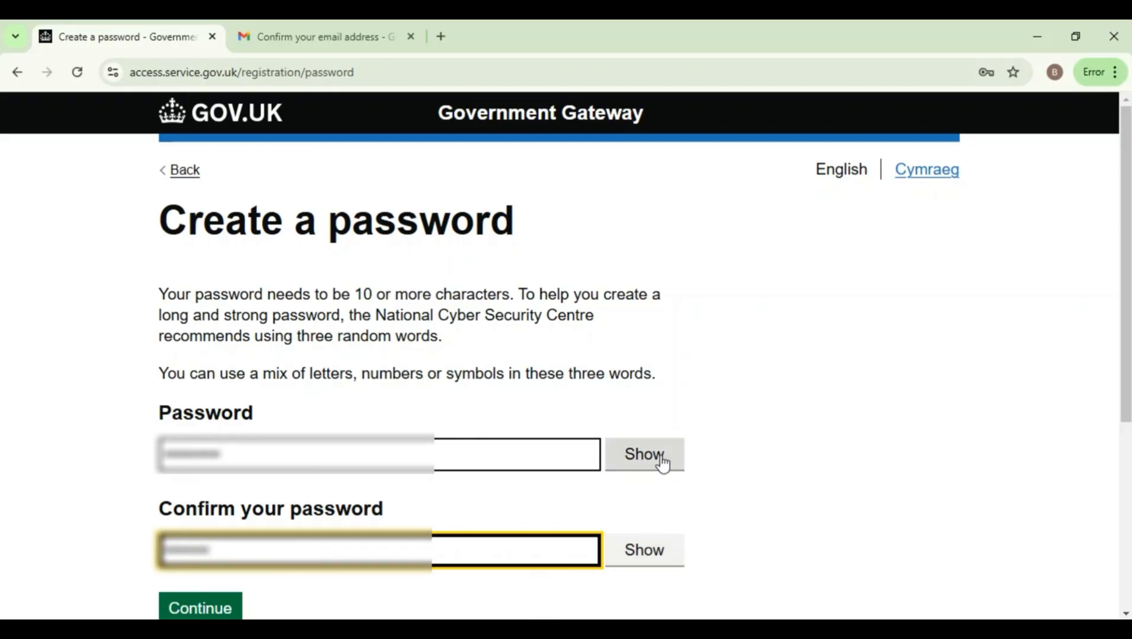
Reveal both password entries, complete the confirmation password, and submit it without saving the password in the browser
click(658, 460)
click(630, 557)
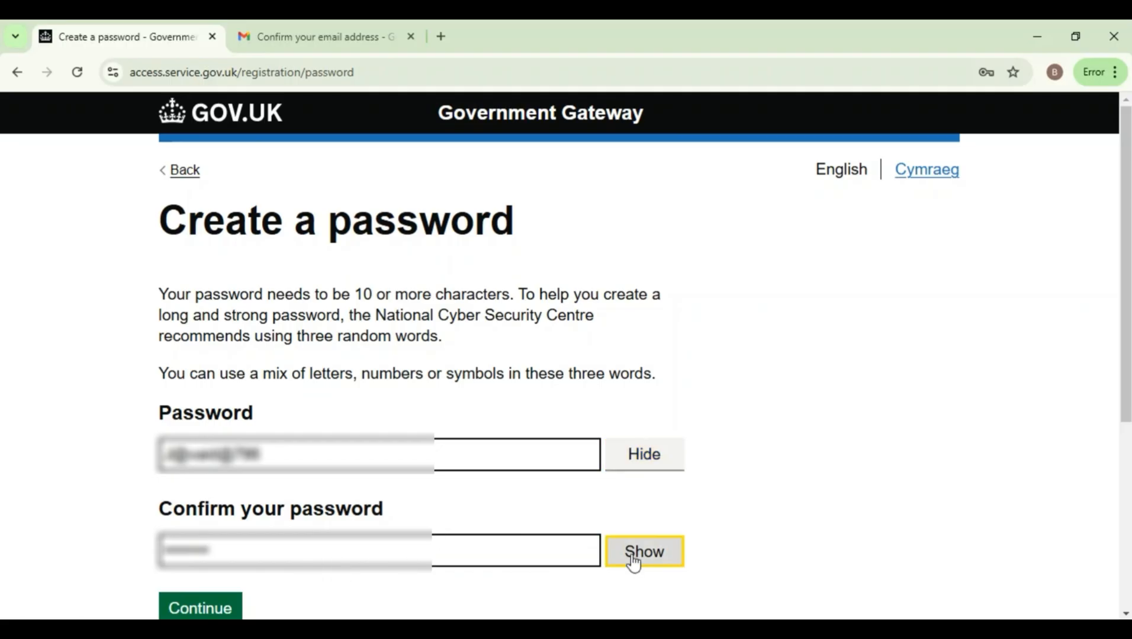
click(261, 551)
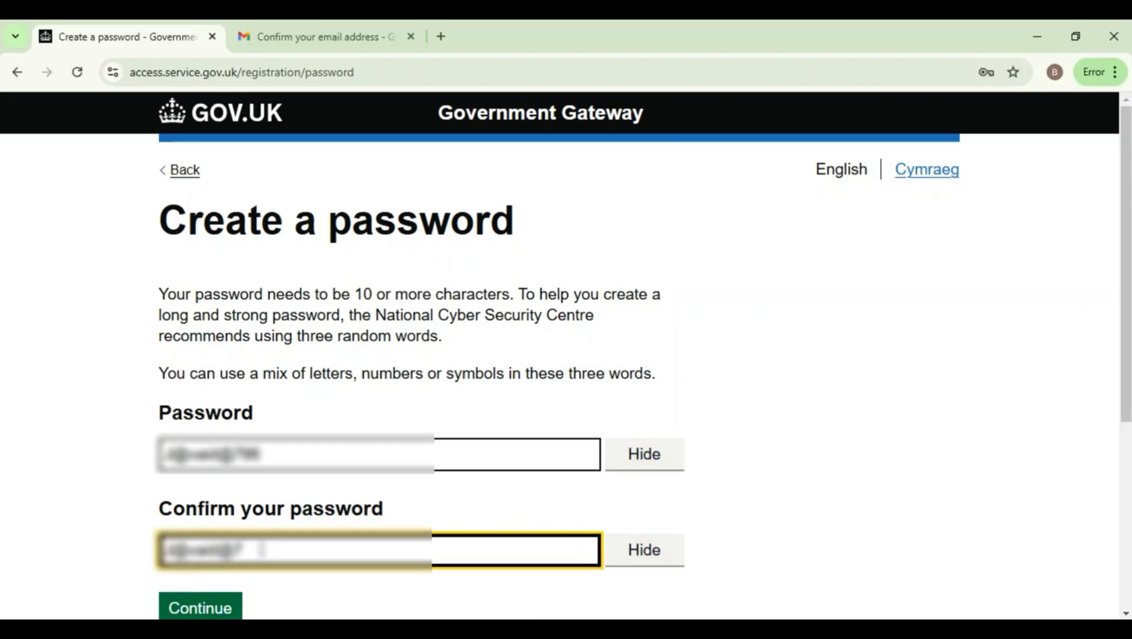
text(••)
click(211, 604)
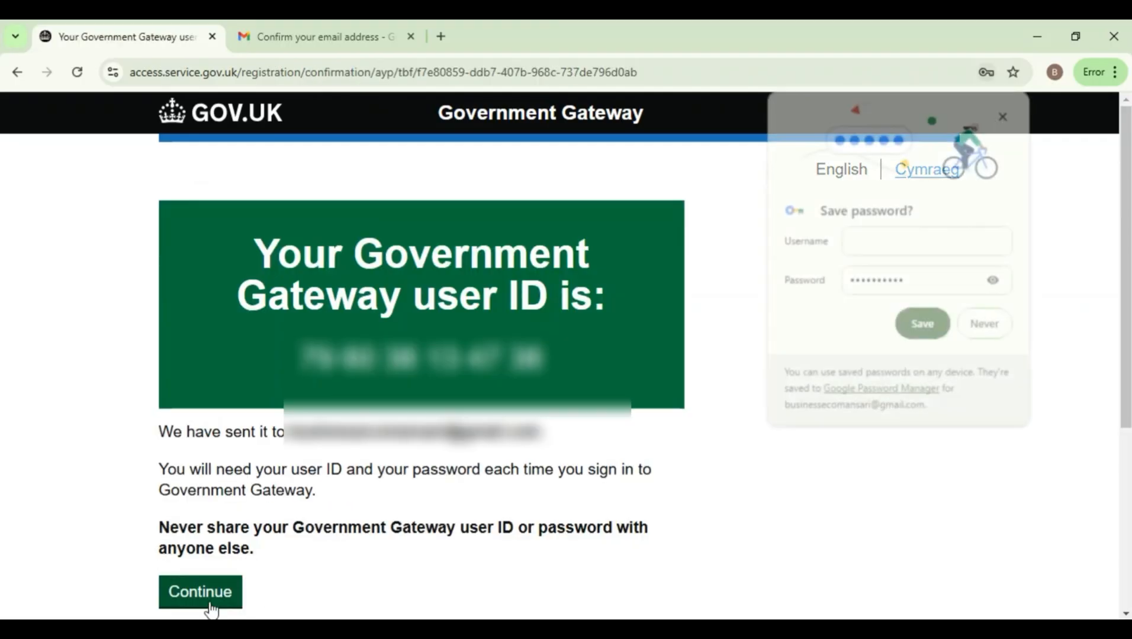
click(982, 331)
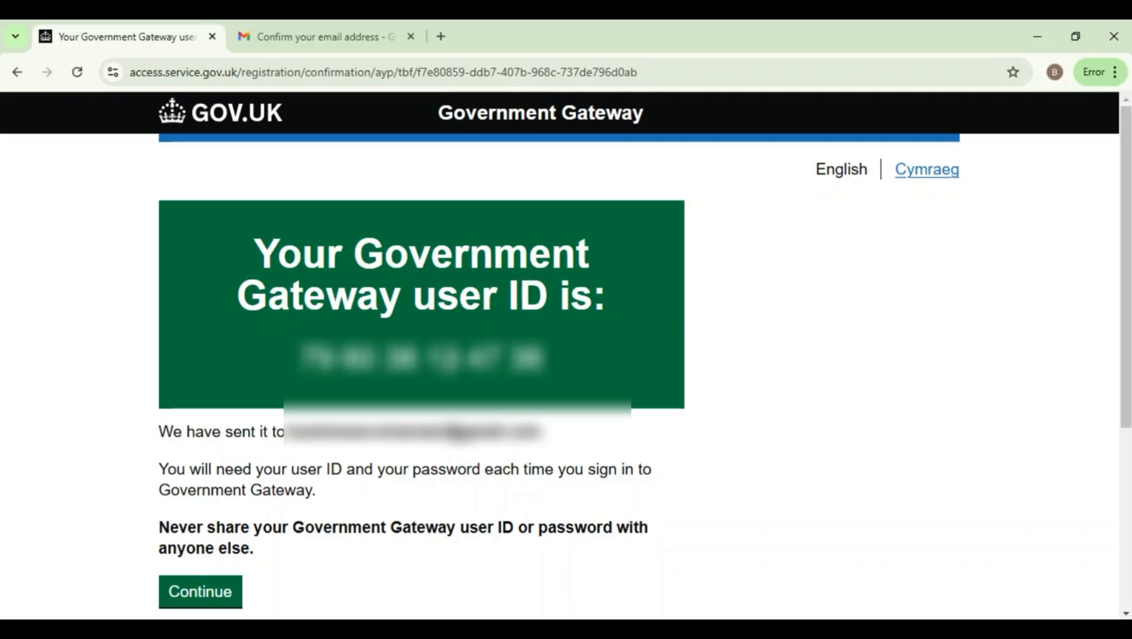
Switch to Gmail, open the email containing the new Government Gateway user ID, and select the ID in the message
click(366, 24)
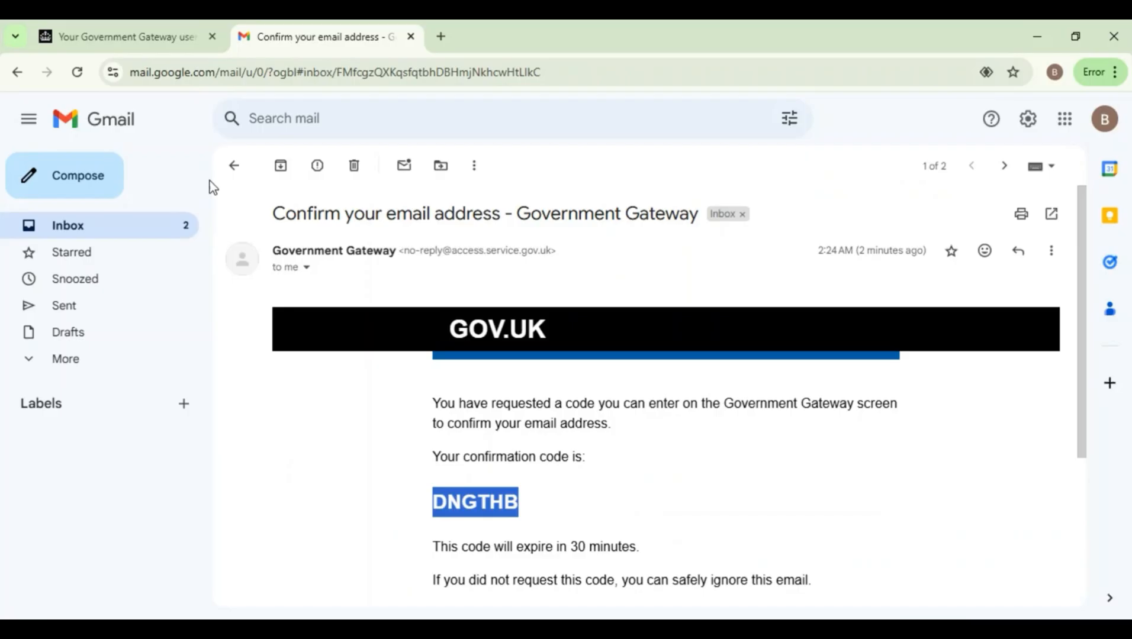
click(230, 167)
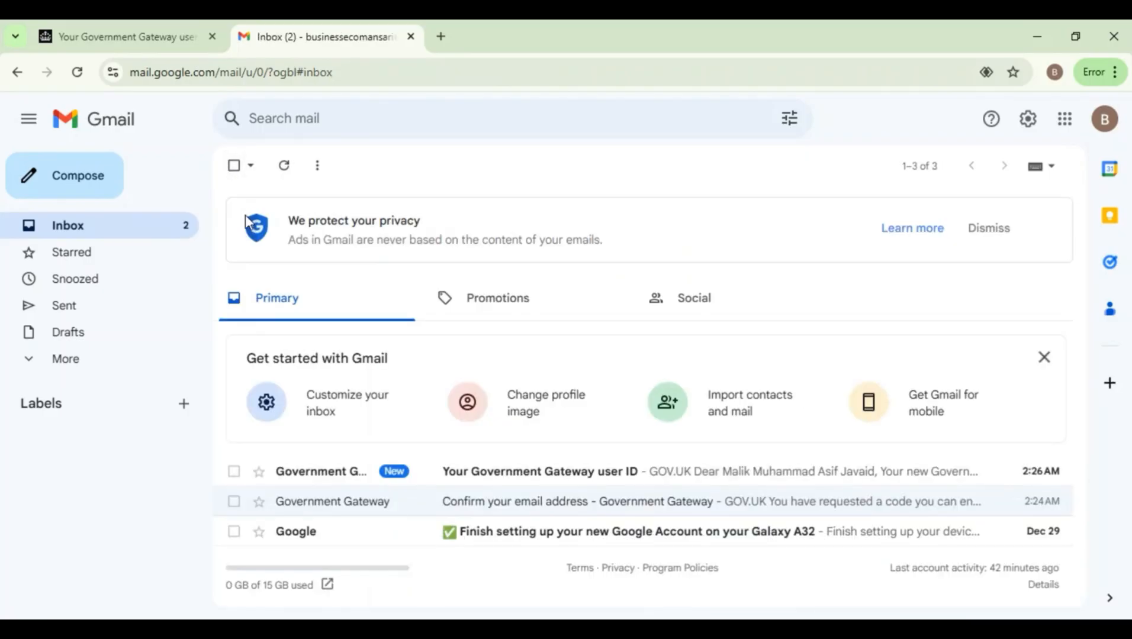
click(502, 473)
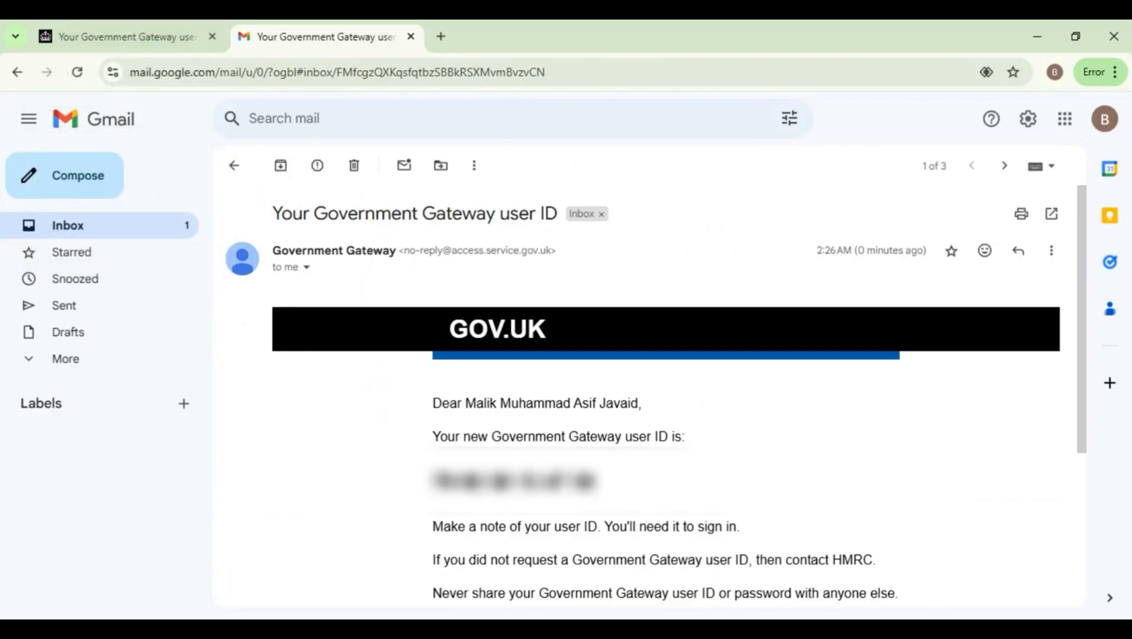
drag(597, 482, 432, 482)
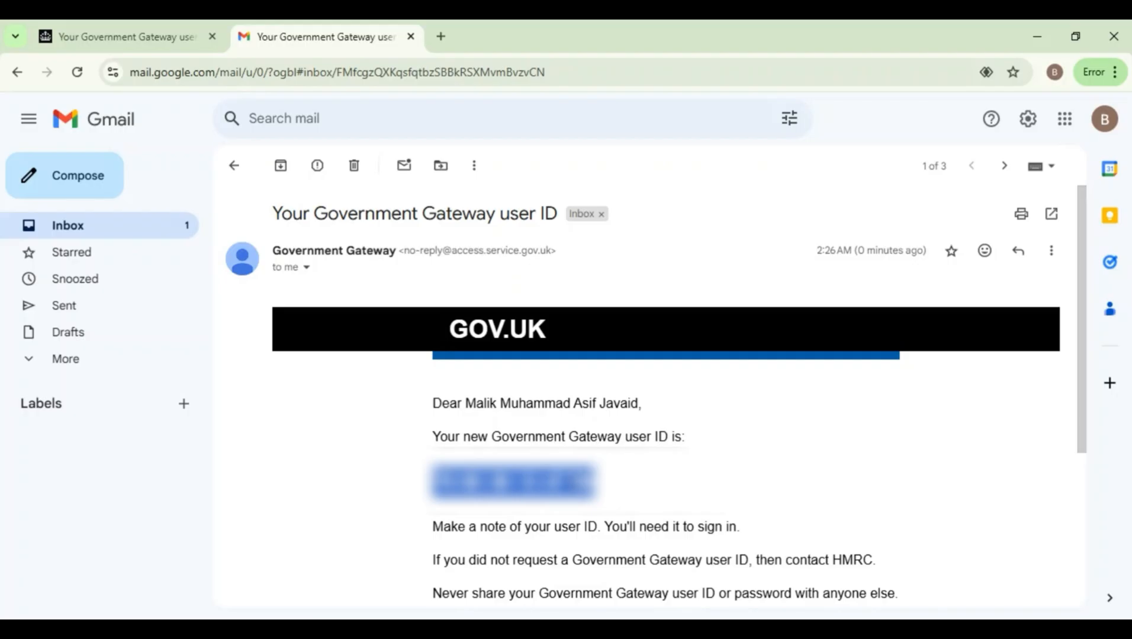
Return to Government Gateway, continue to the additional security setup, and choose Text message as the method for getting access codes
click(151, 23)
scroll(245, 468, down, 5)
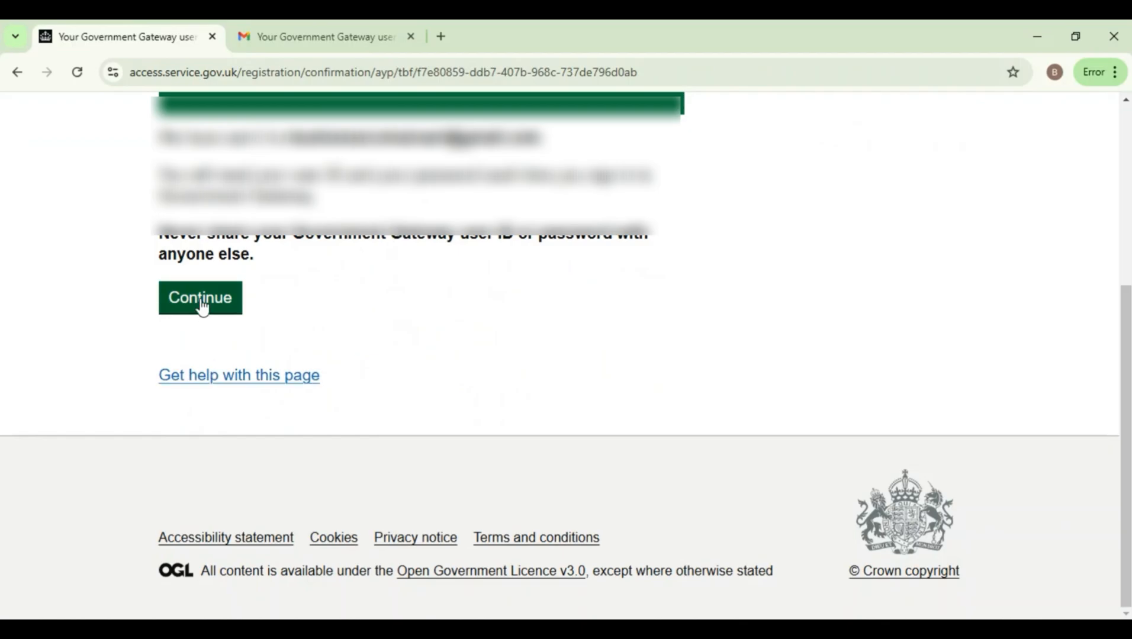
click(201, 302)
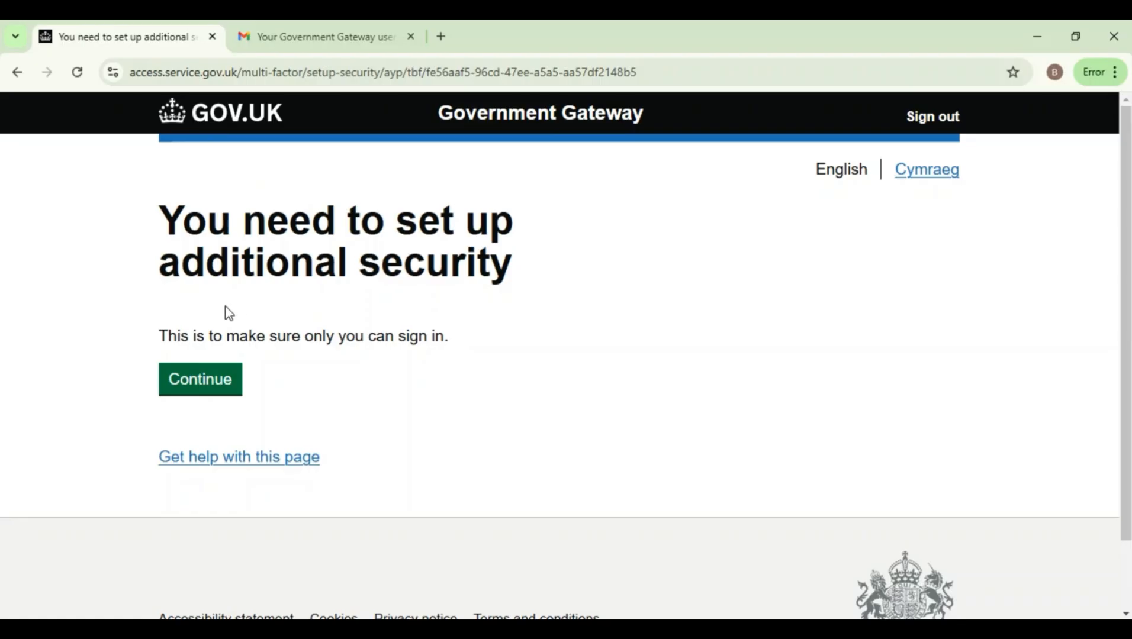
click(224, 378)
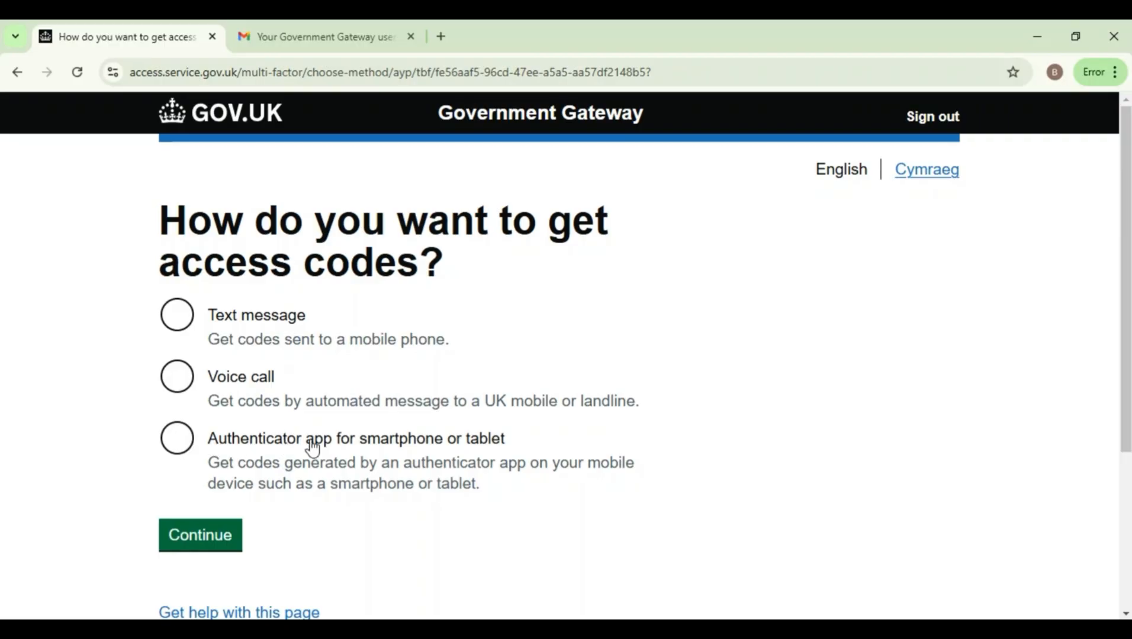
click(177, 314)
click(208, 535)
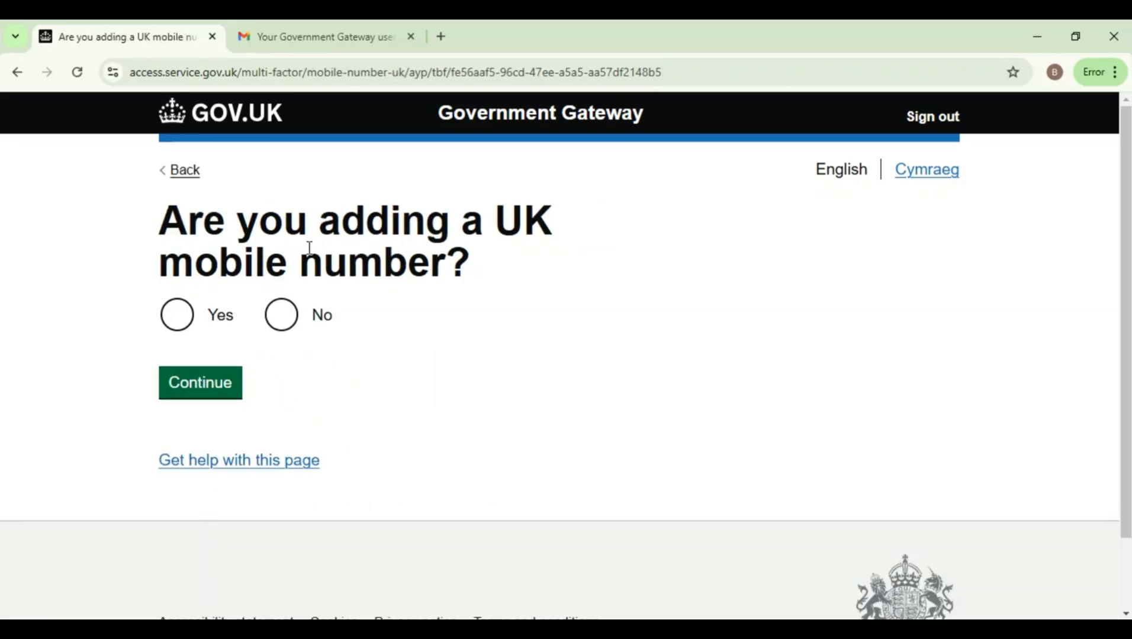
Confirm that a UK mobile number is being added, enter the mobile phone number, and request an access code
click(171, 321)
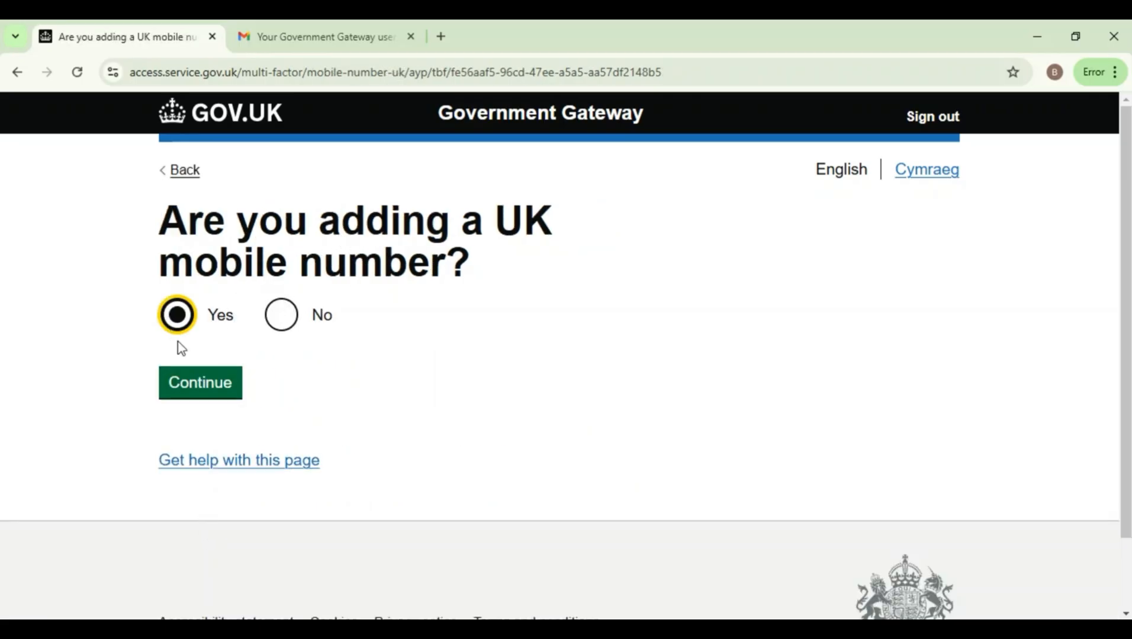
click(190, 379)
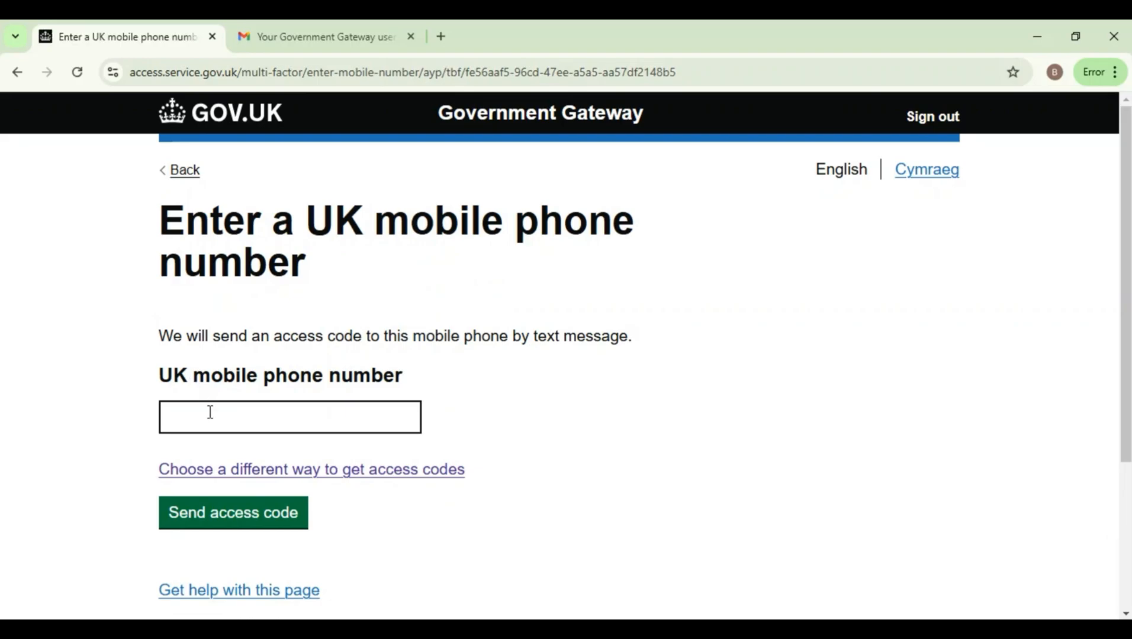
click(210, 413)
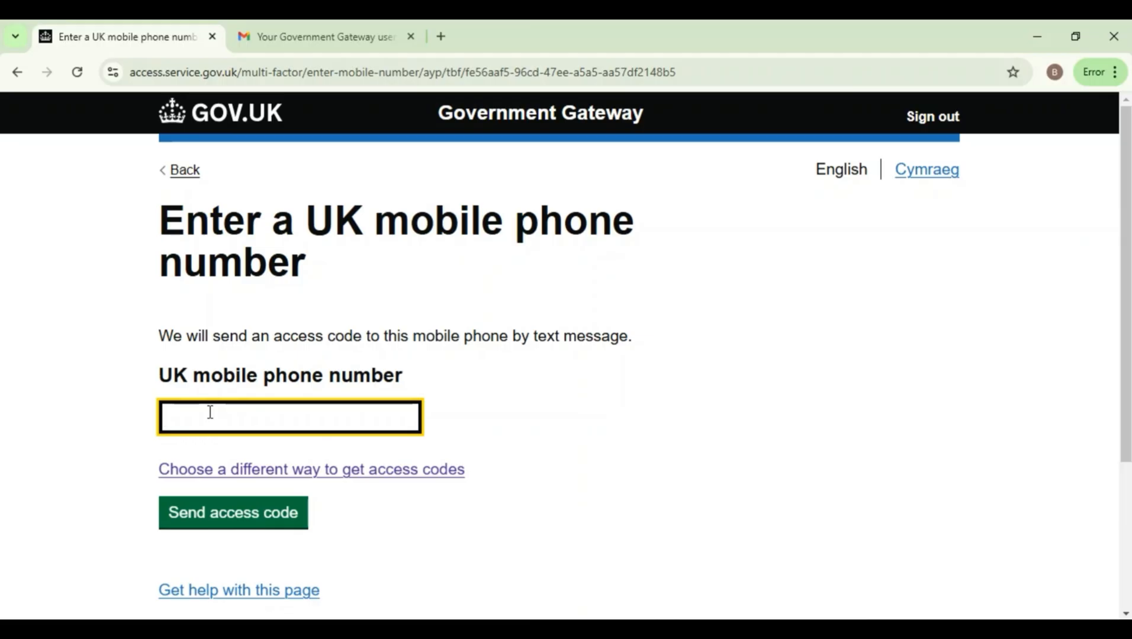
text(4477)
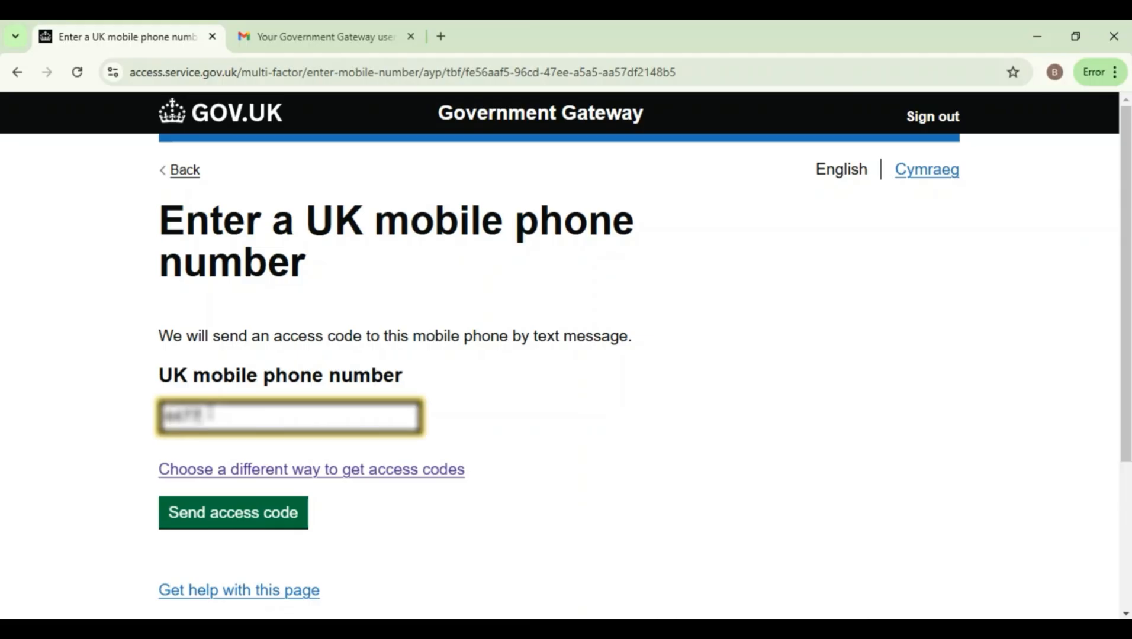
text(19****)
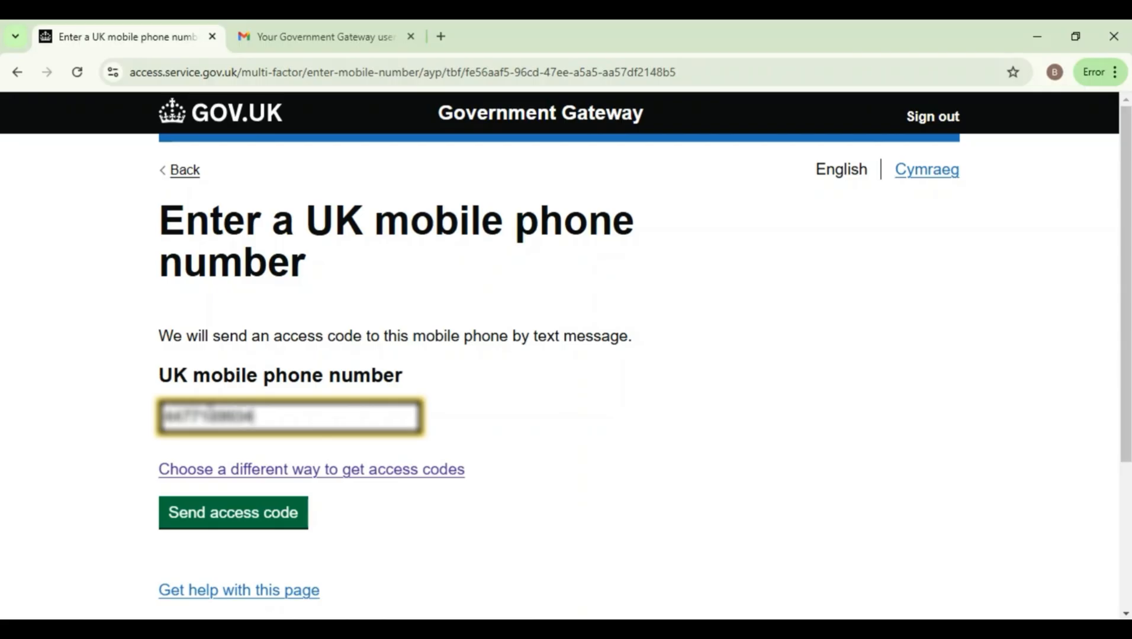
text(**)
click(259, 512)
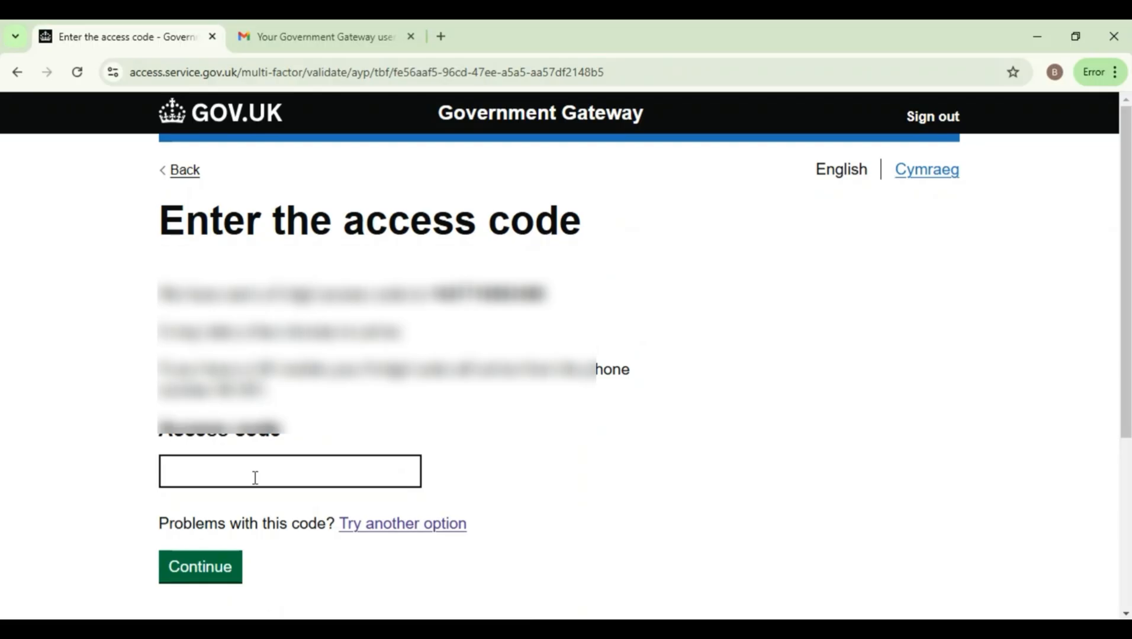
Enter the access code received by text message, submit it, and continue past the additional security setup
click(234, 476)
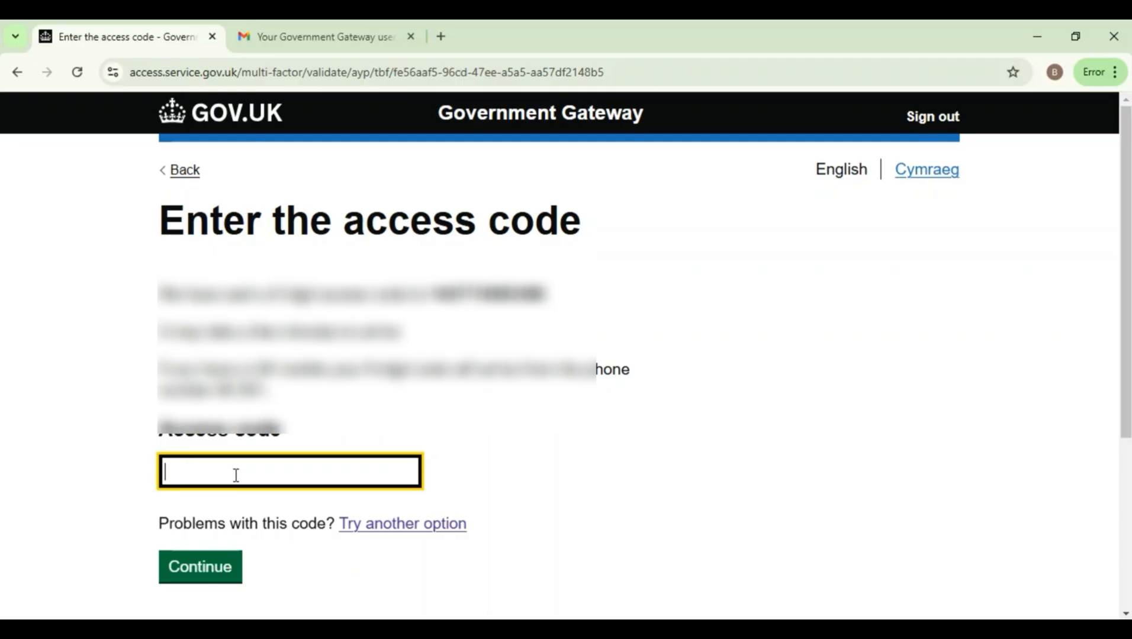
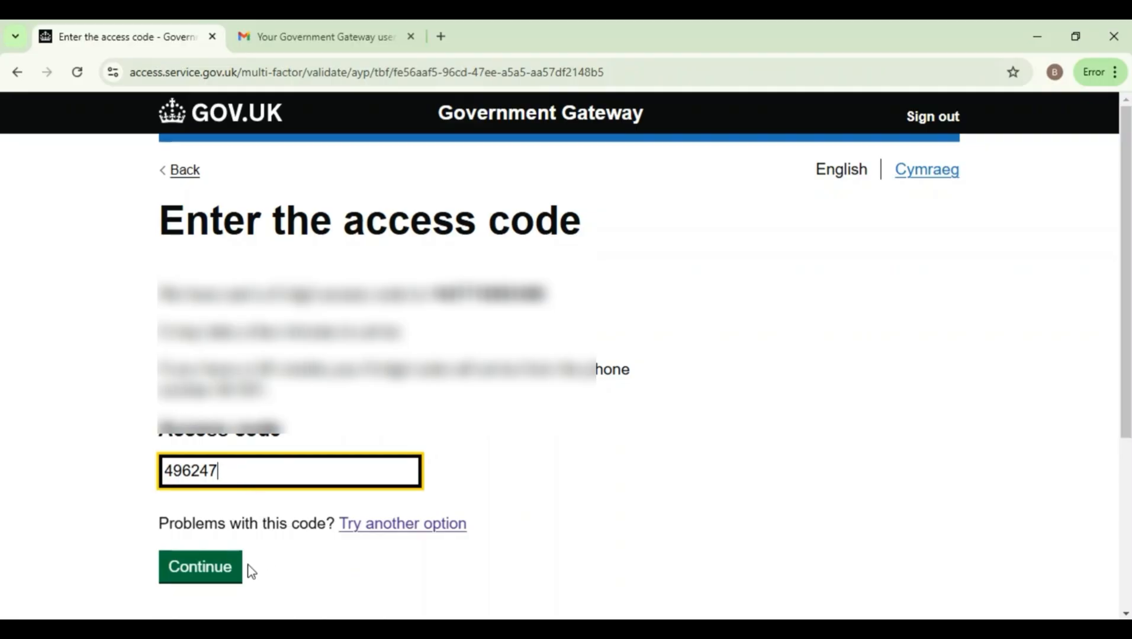
click(222, 564)
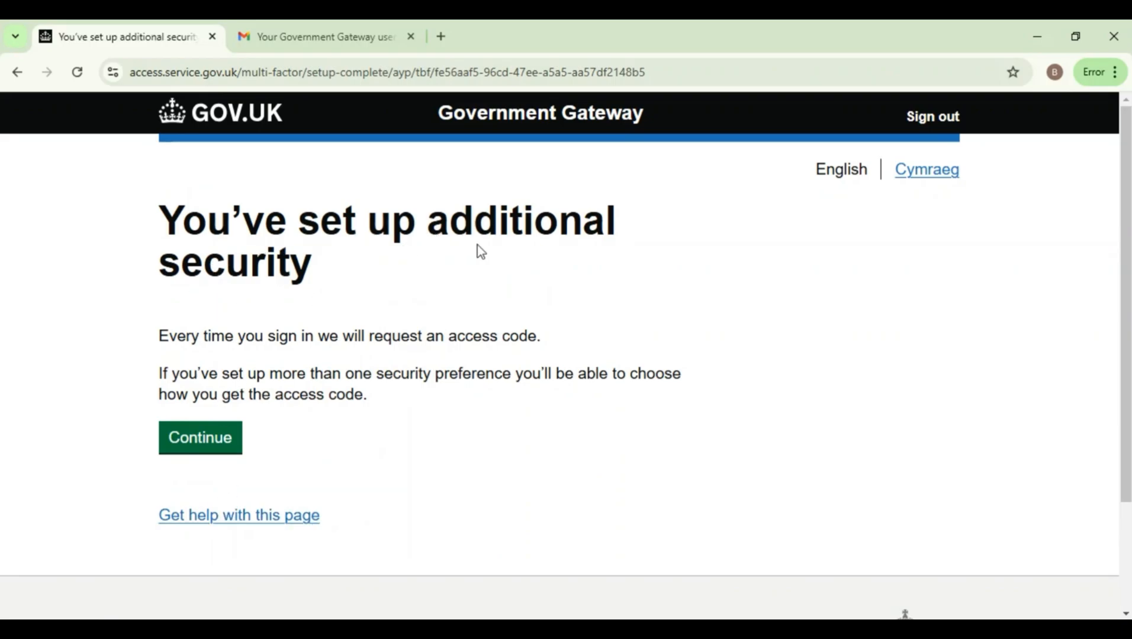
click(183, 448)
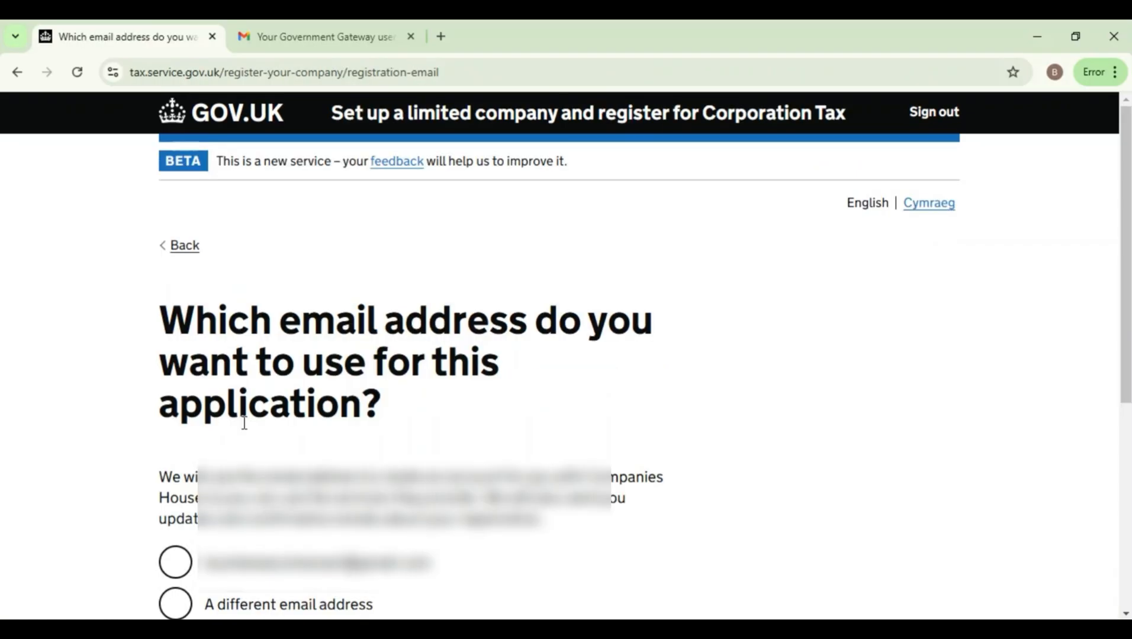
Choose the existing account email address for this application instead of a different one, and continue
scroll(1067, 306, down, 1)
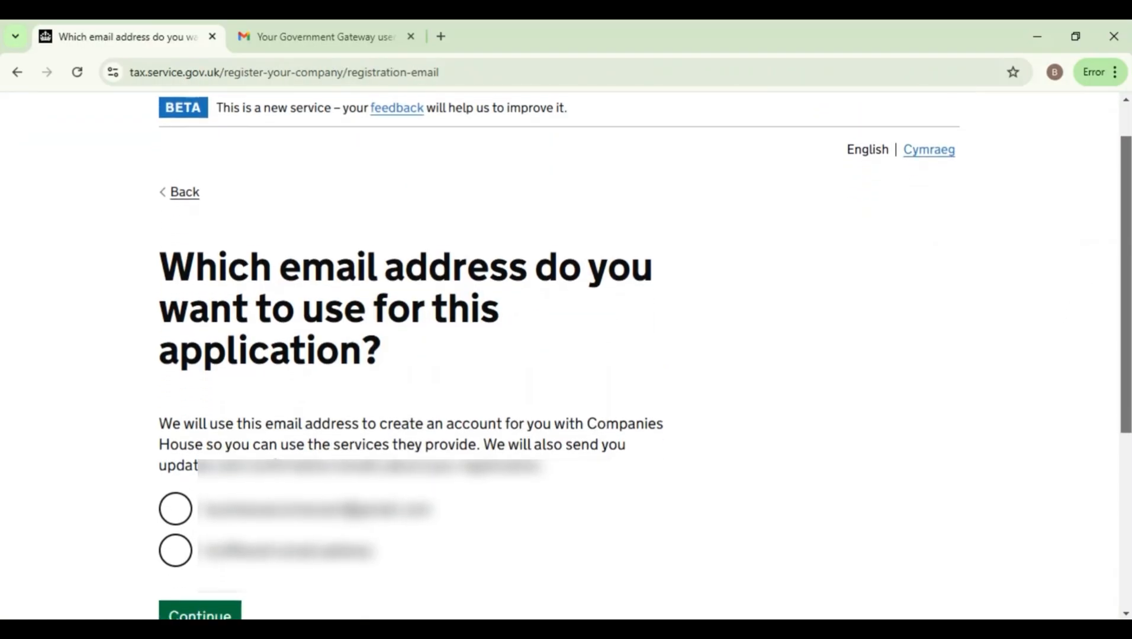
scroll(345, 499, down, 1)
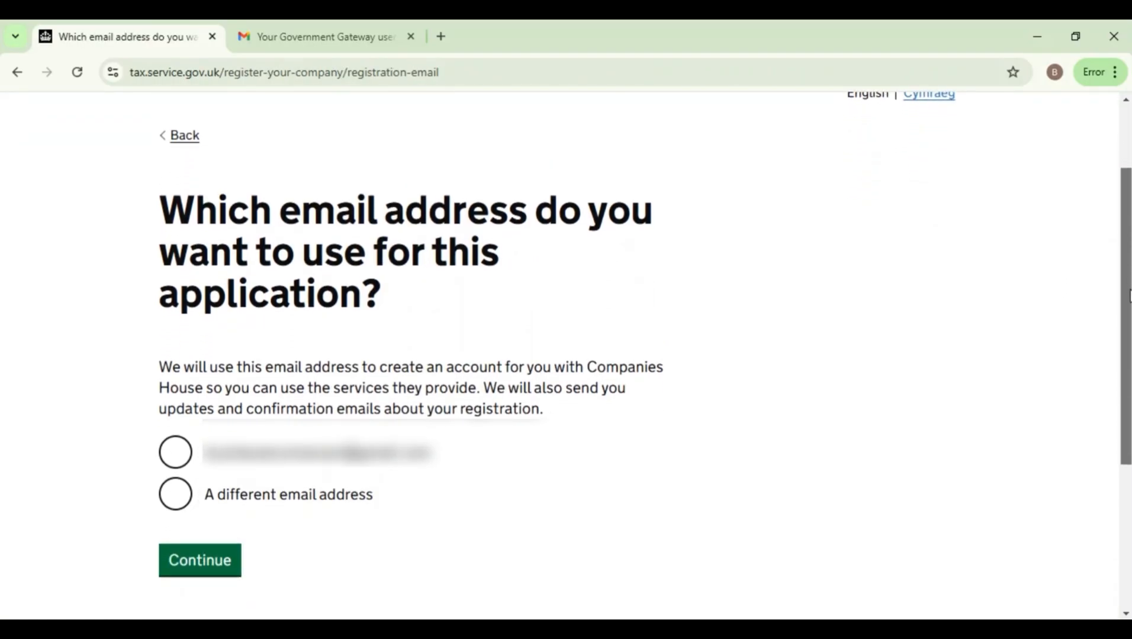
click(173, 439)
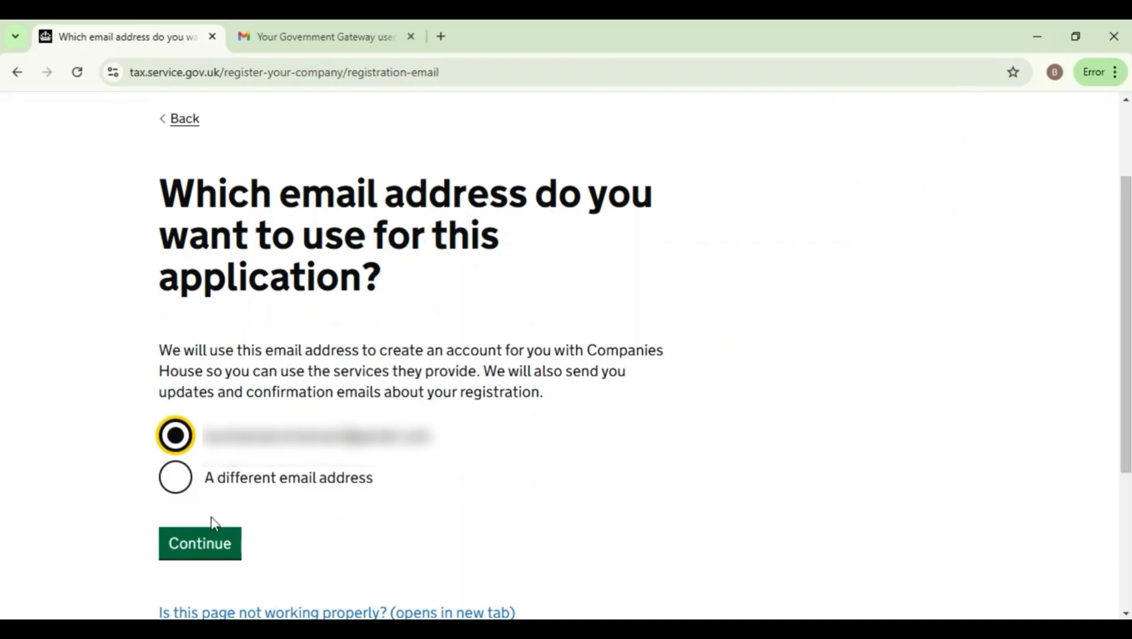
click(201, 544)
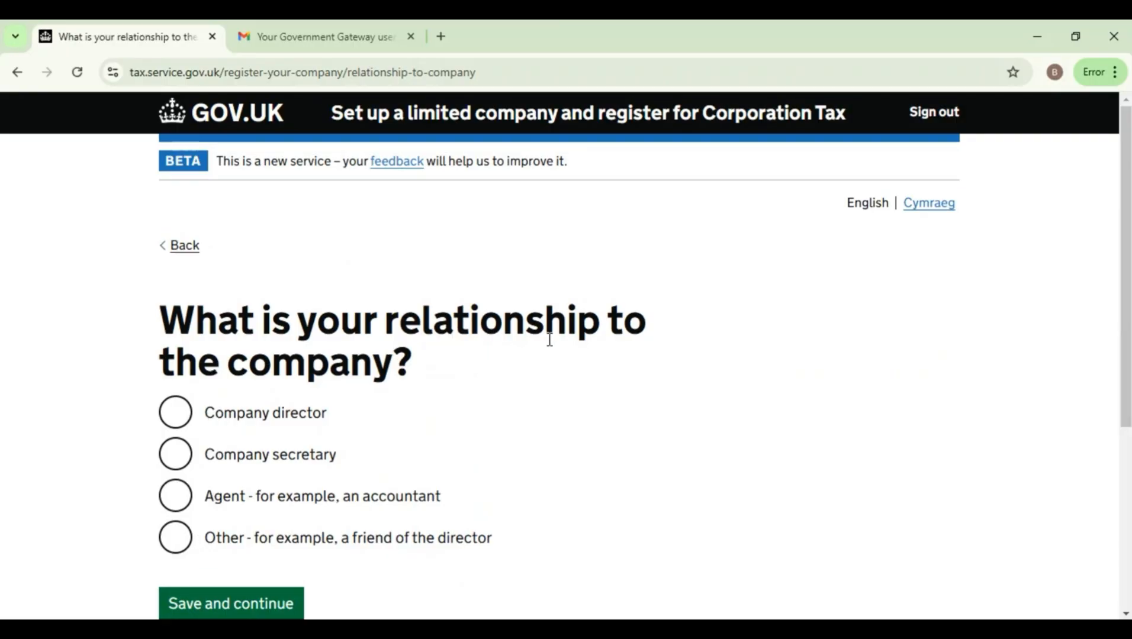
Declare the relationship to the company as Company director, and save the answer
click(176, 421)
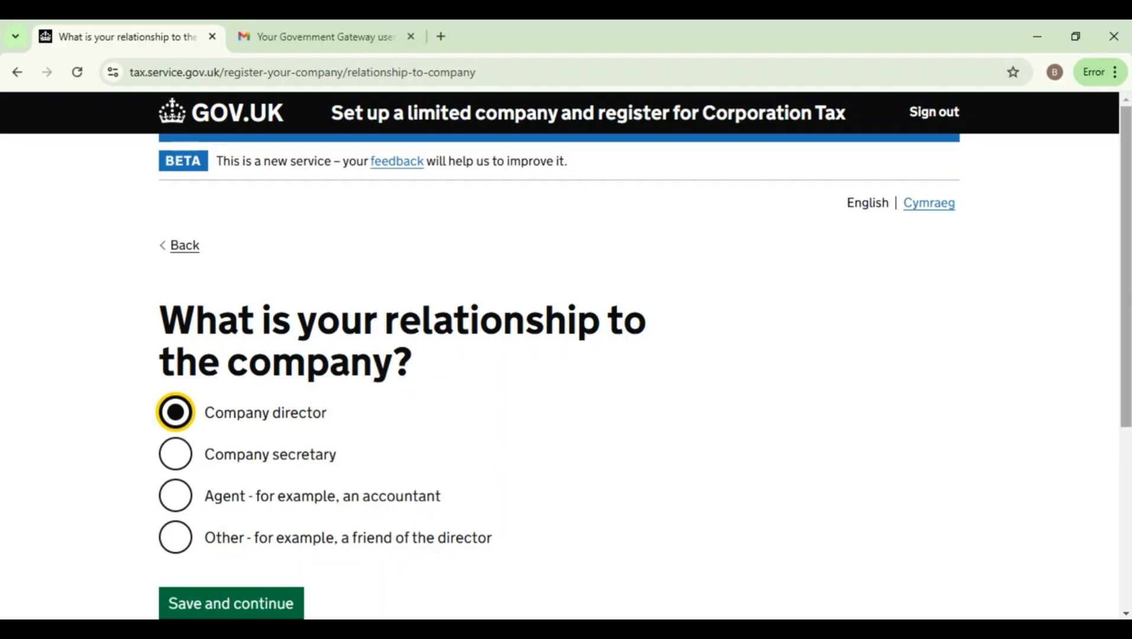
scroll(1124, 361, down, 2)
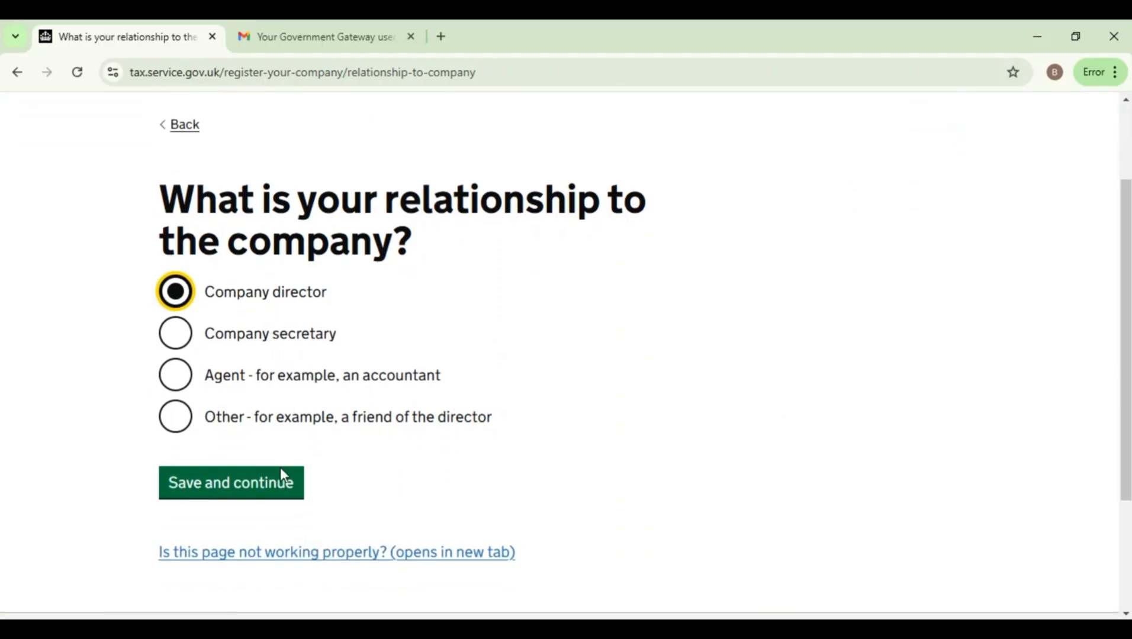
click(279, 487)
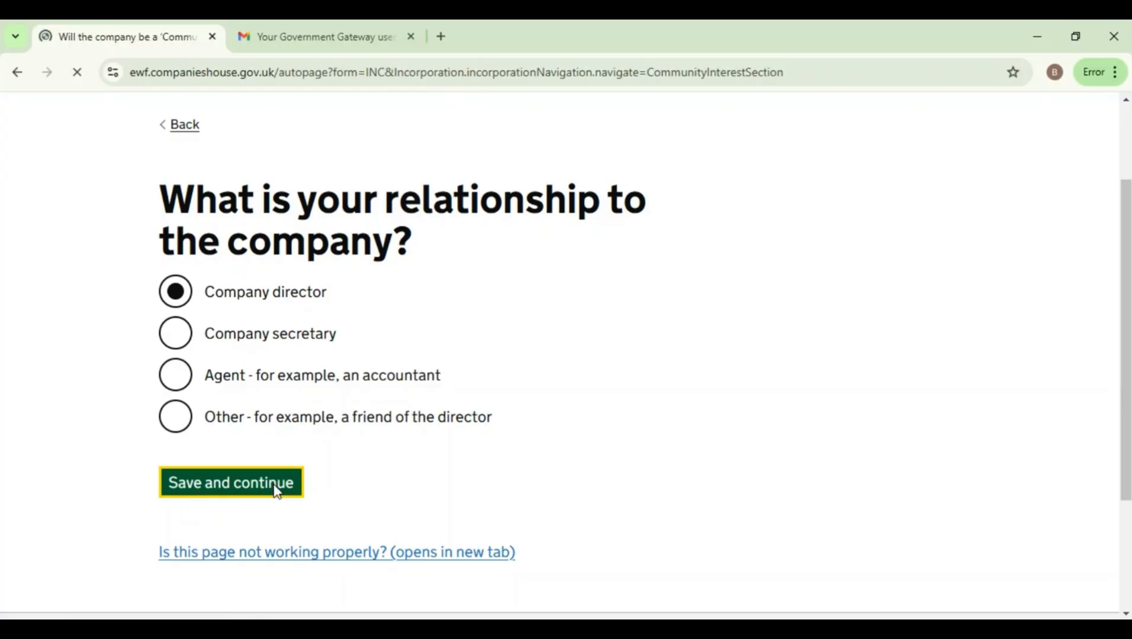
Accept the analytics cookies, answer Yes to the Community Interest Company question, and save the answer
scroll(291, 180, down, 1)
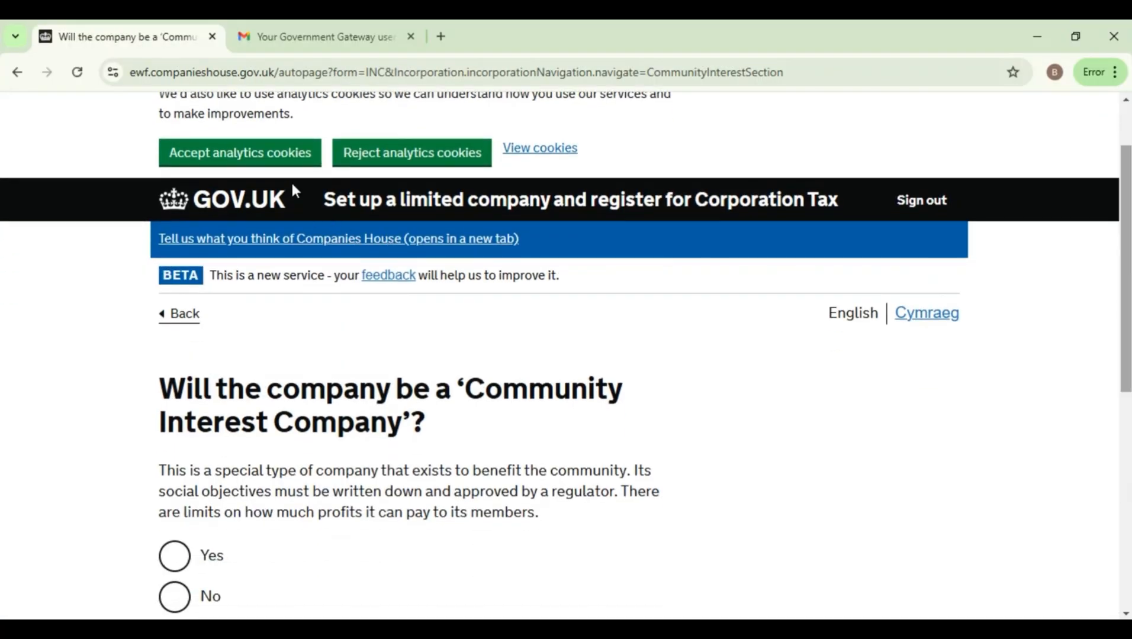
click(305, 155)
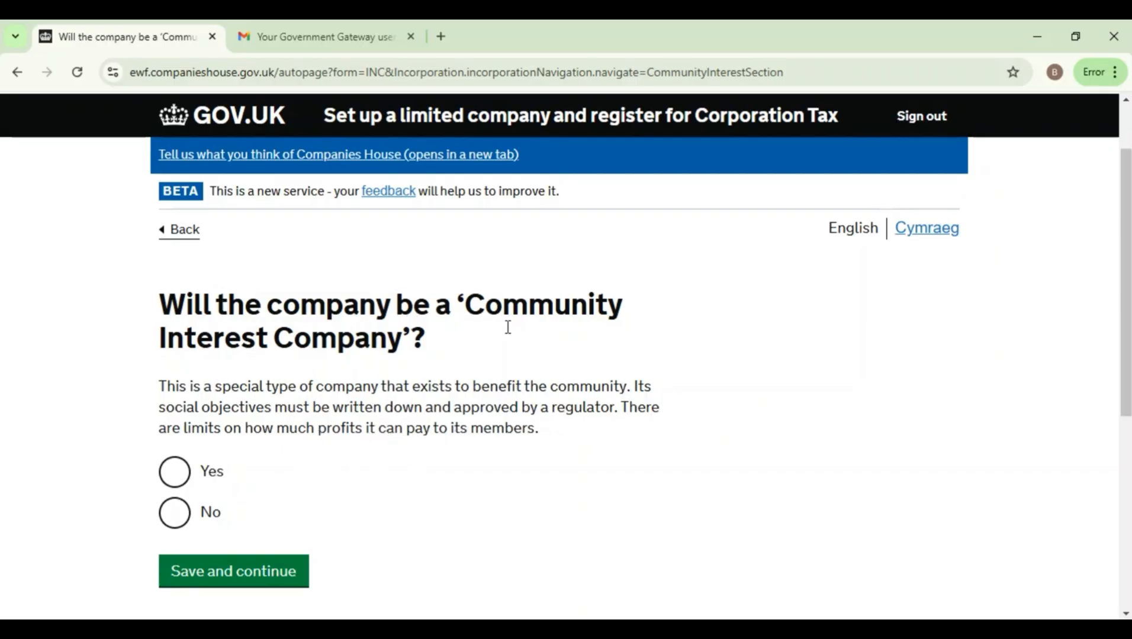
click(185, 471)
click(226, 572)
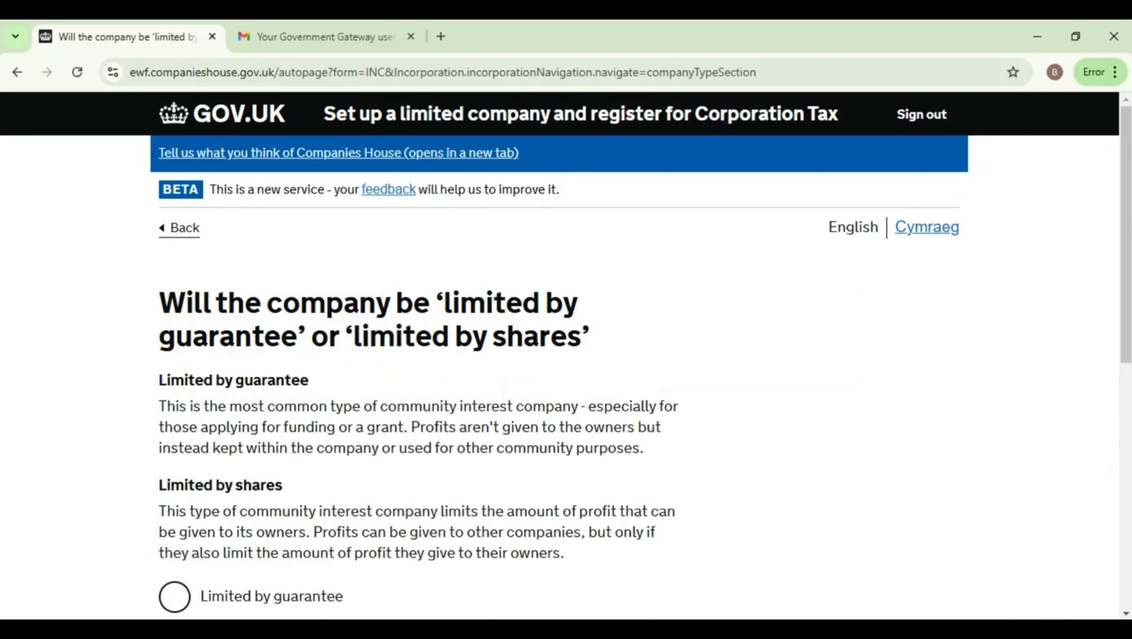
Set the company type to Limited by guarantee, and save the choice
scroll(210, 172, down, 3)
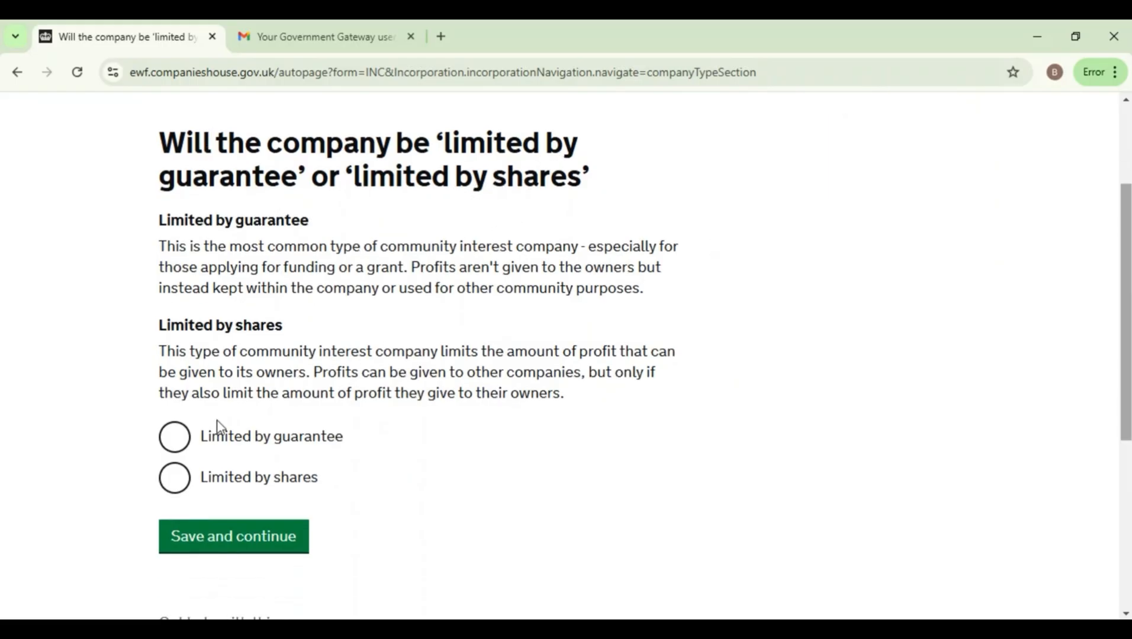
click(173, 450)
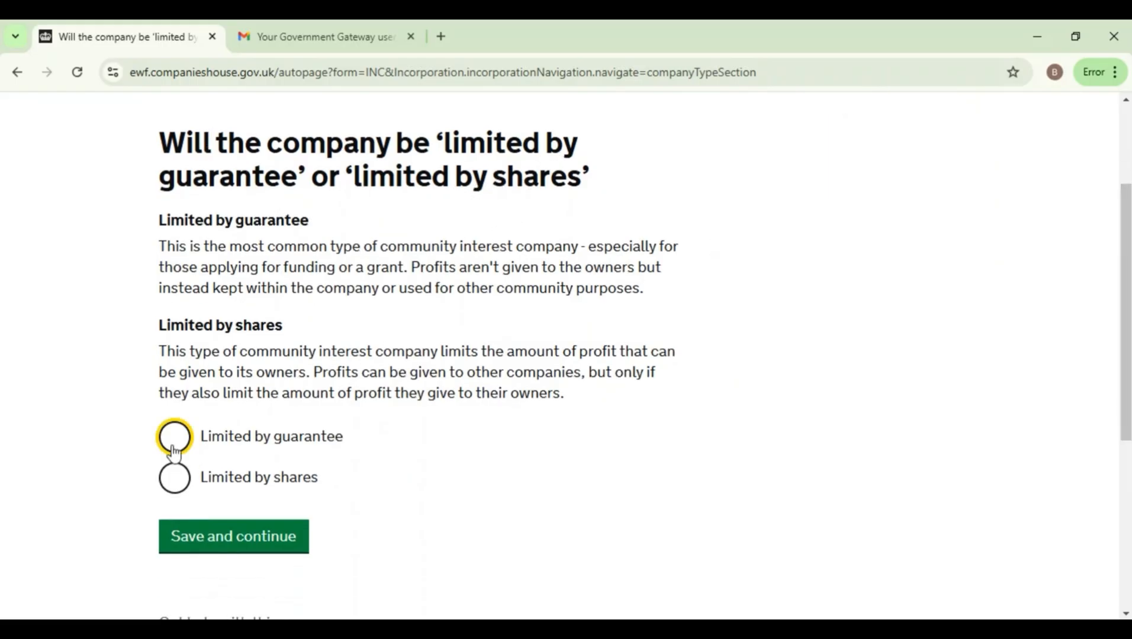
click(209, 539)
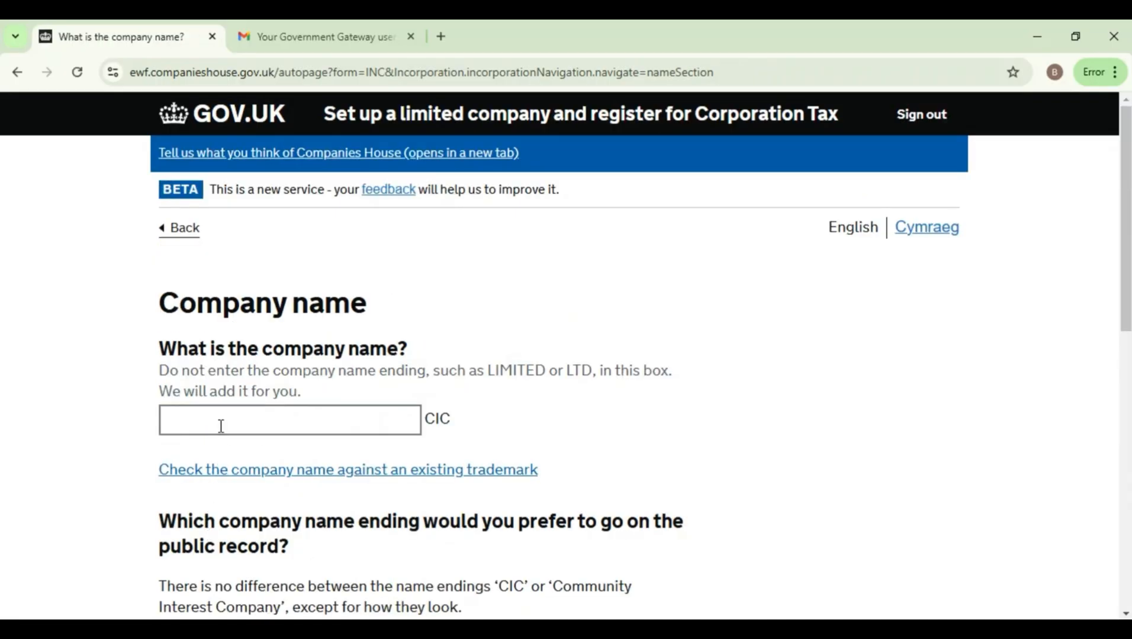
Enter the chosen company name without its ending in the company name field
click(221, 420)
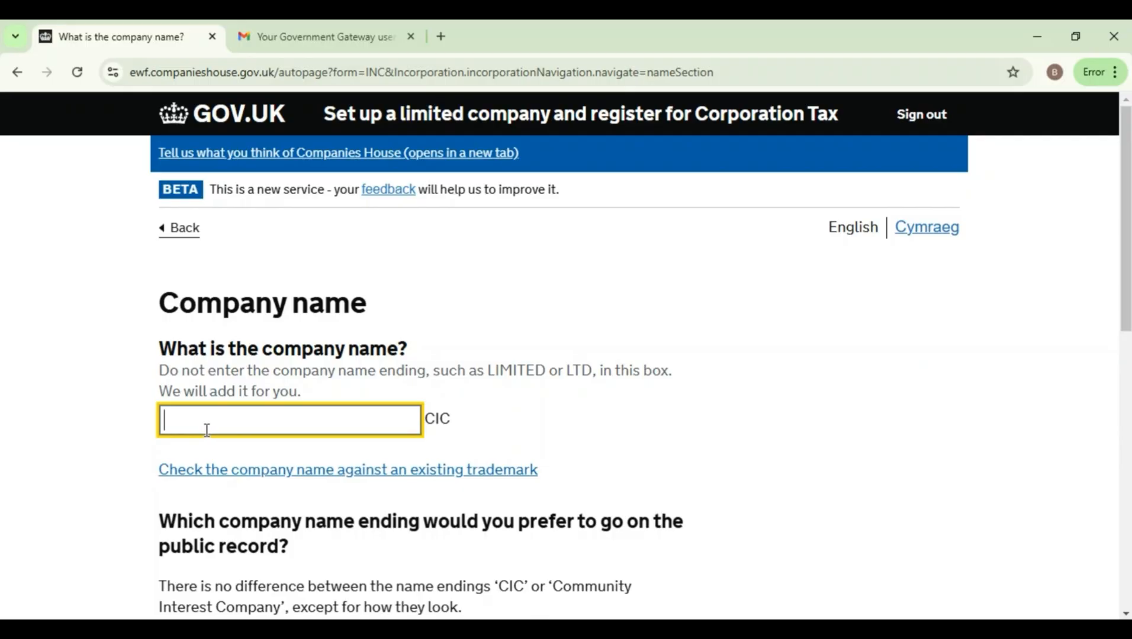
text(BOOK)
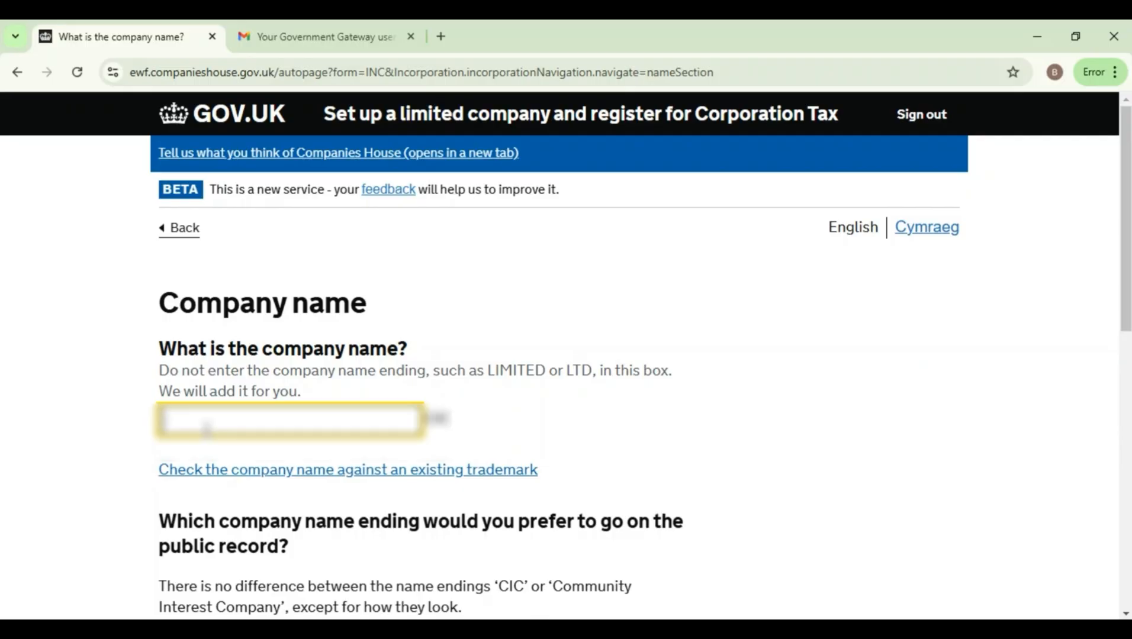
text(M)
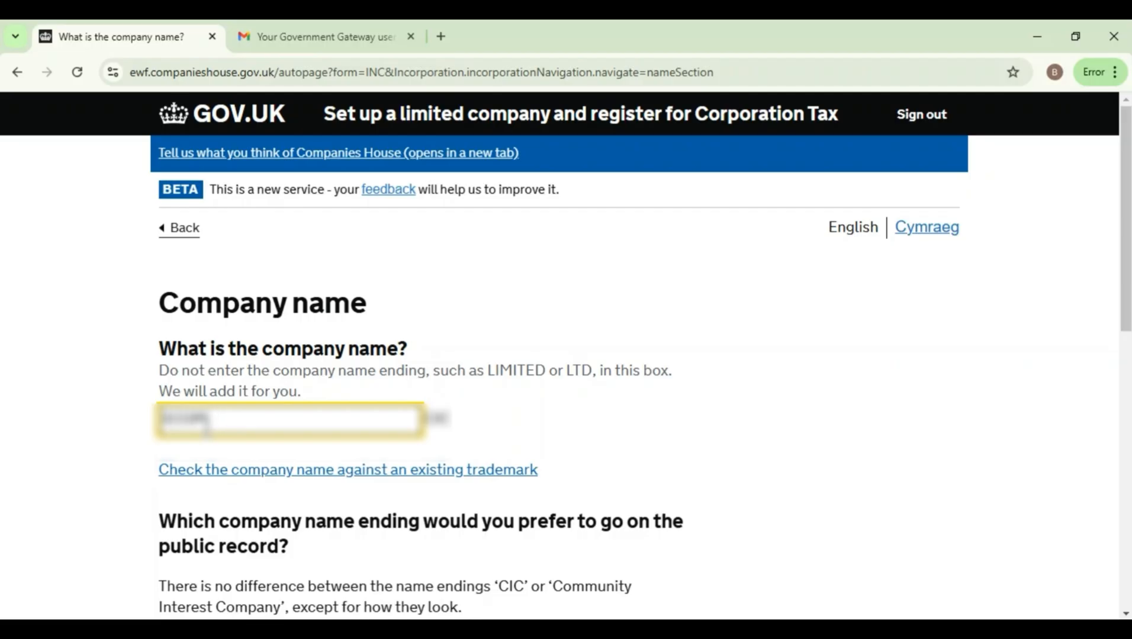
text(ARKGA)
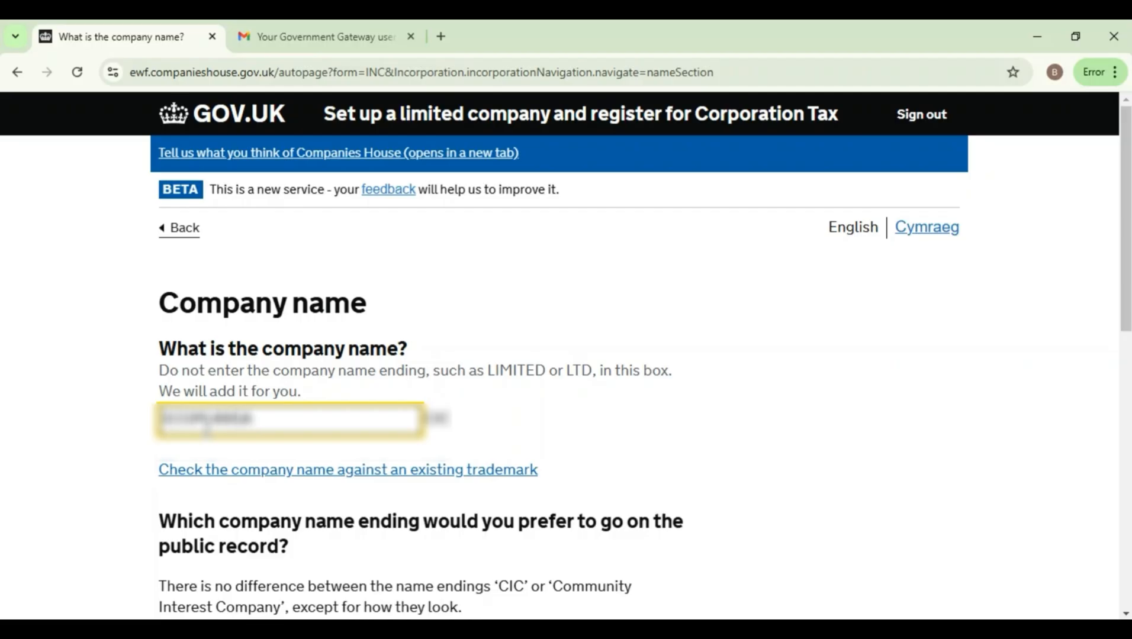
text(RI)
drag(1126, 237, 1127, 360)
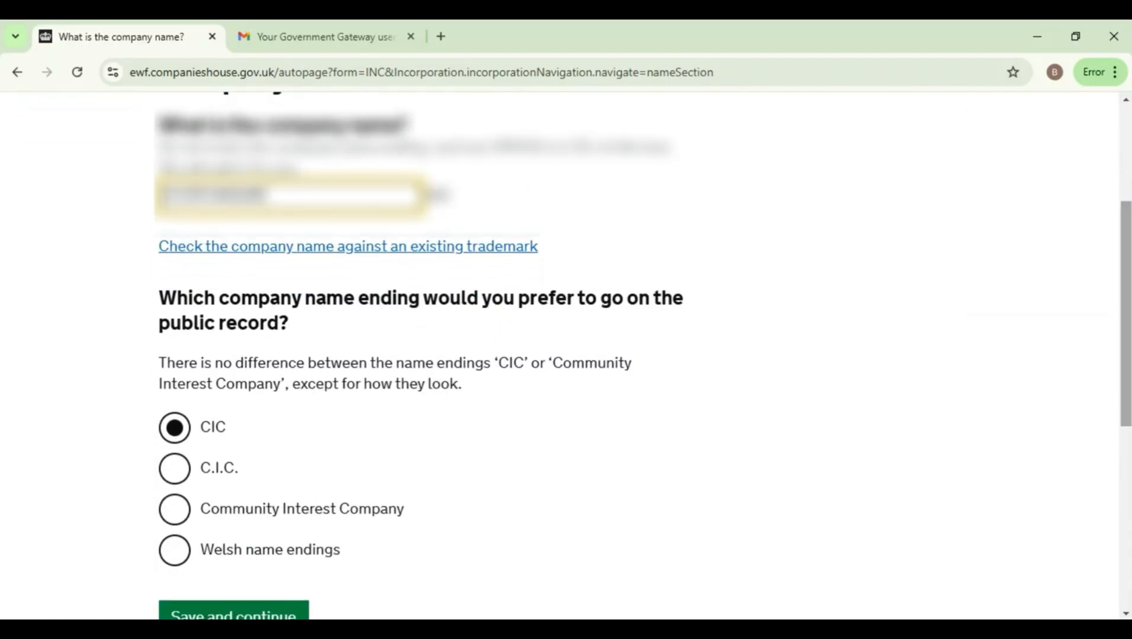
click(452, 198)
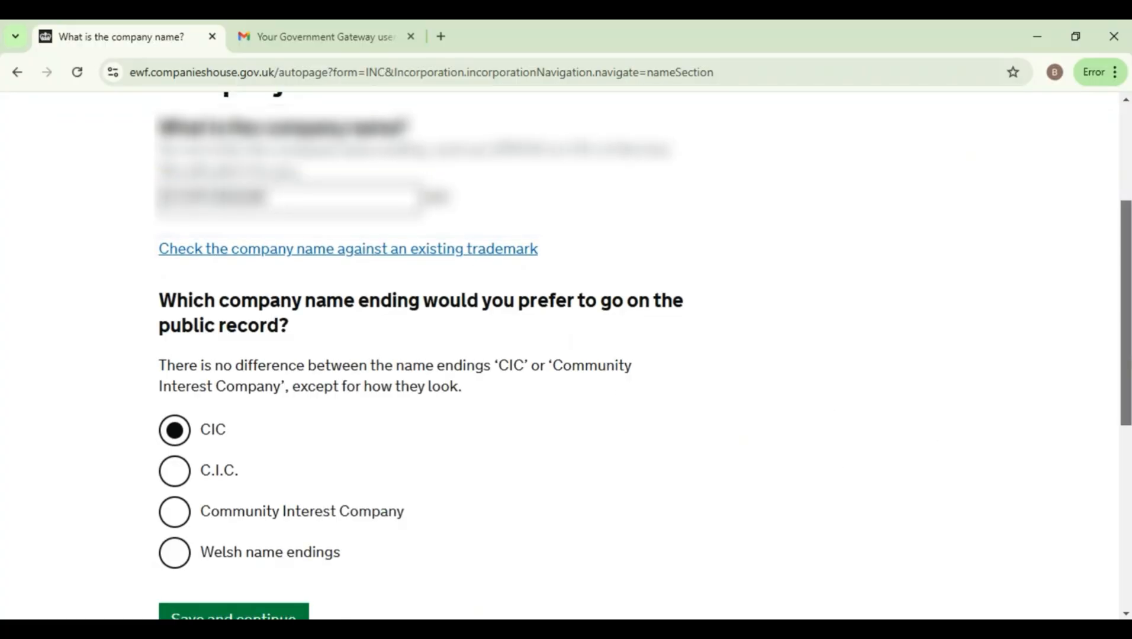
Review the company name ending options, and go back to the Community Interest Company question without saving the name
scroll(568, 355, down, 3)
scroll(568, 355, up, 5)
scroll(568, 356, up, 2)
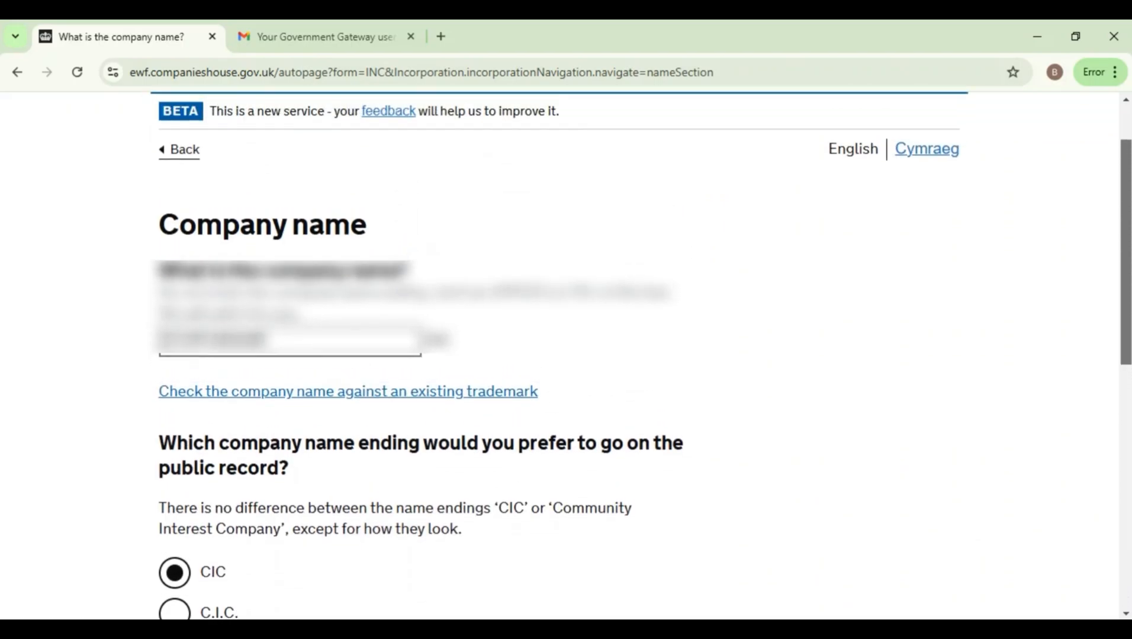
scroll(568, 355, down, 8)
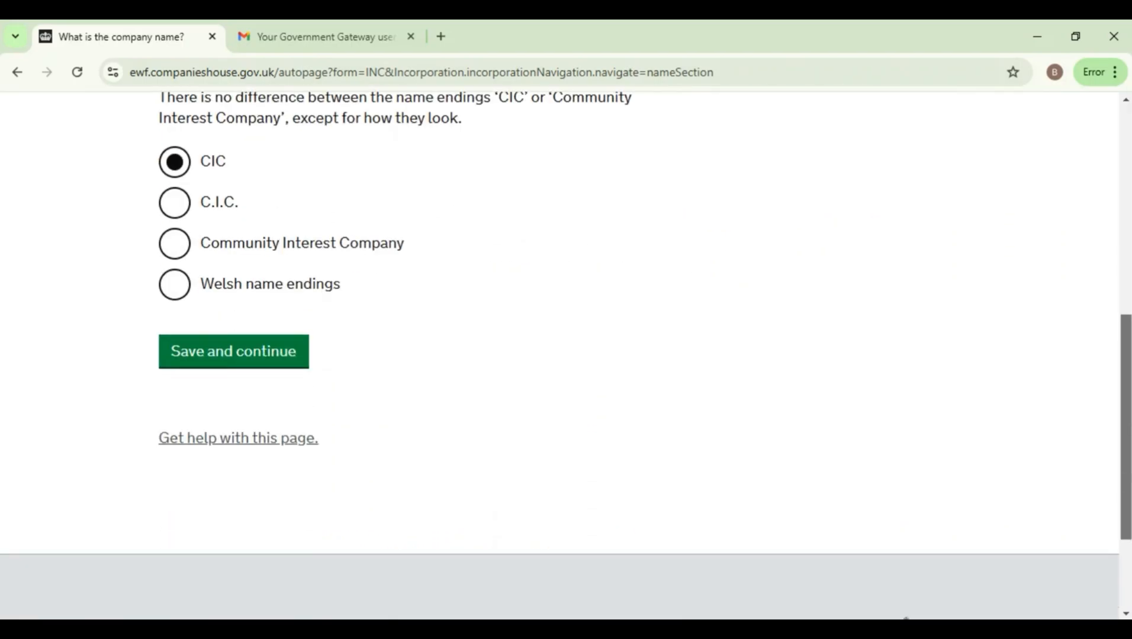
scroll(146, 173, up, 3)
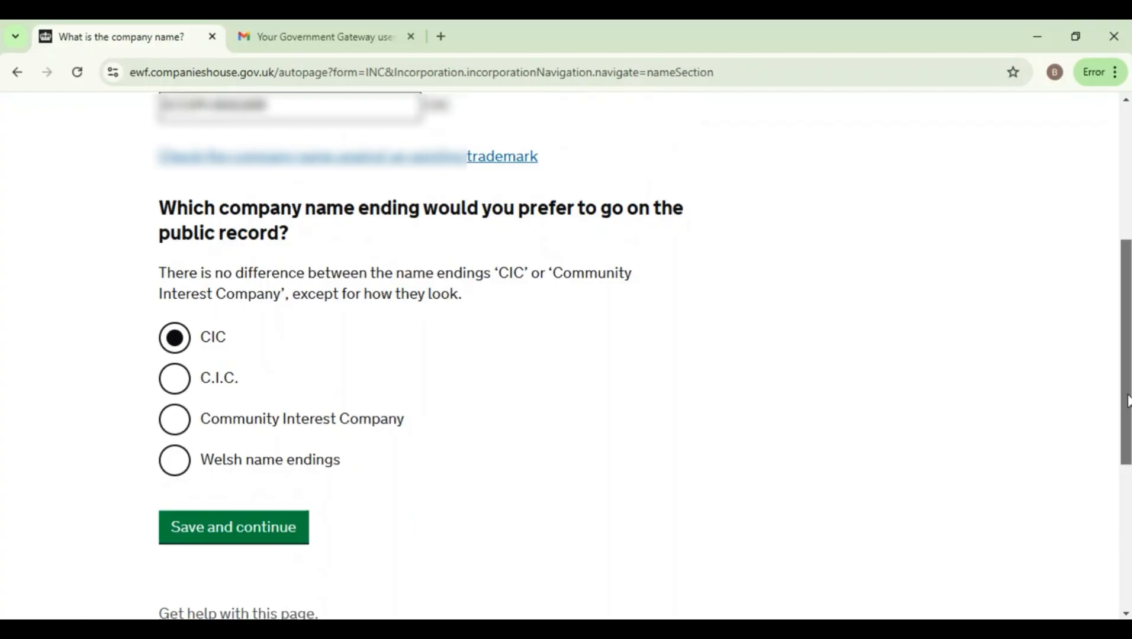
click(17, 74)
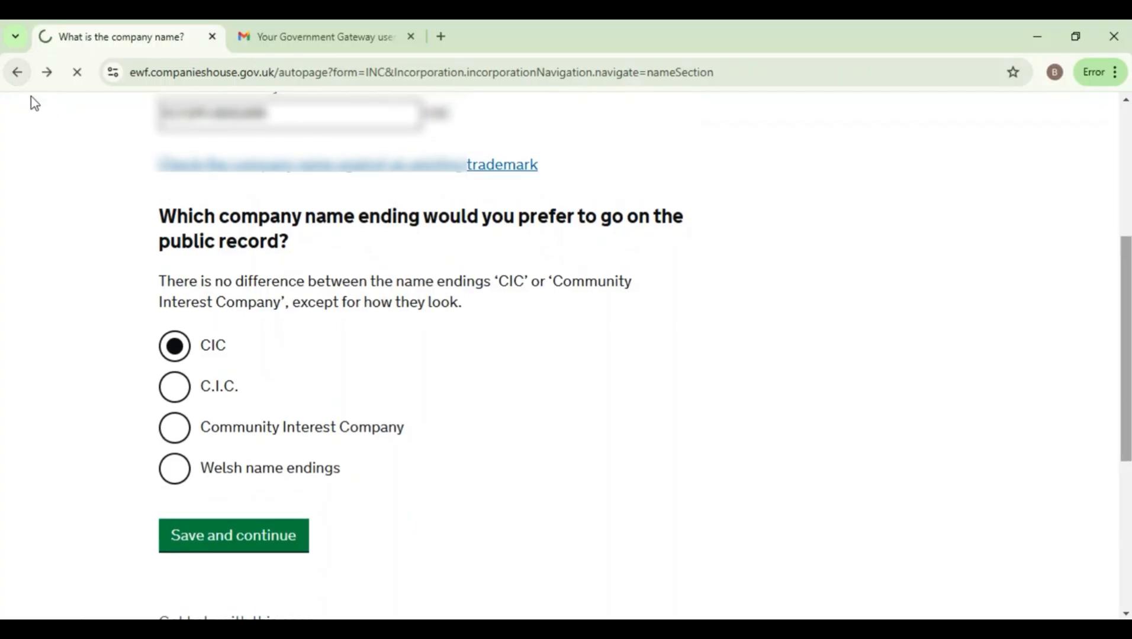
click(16, 72)
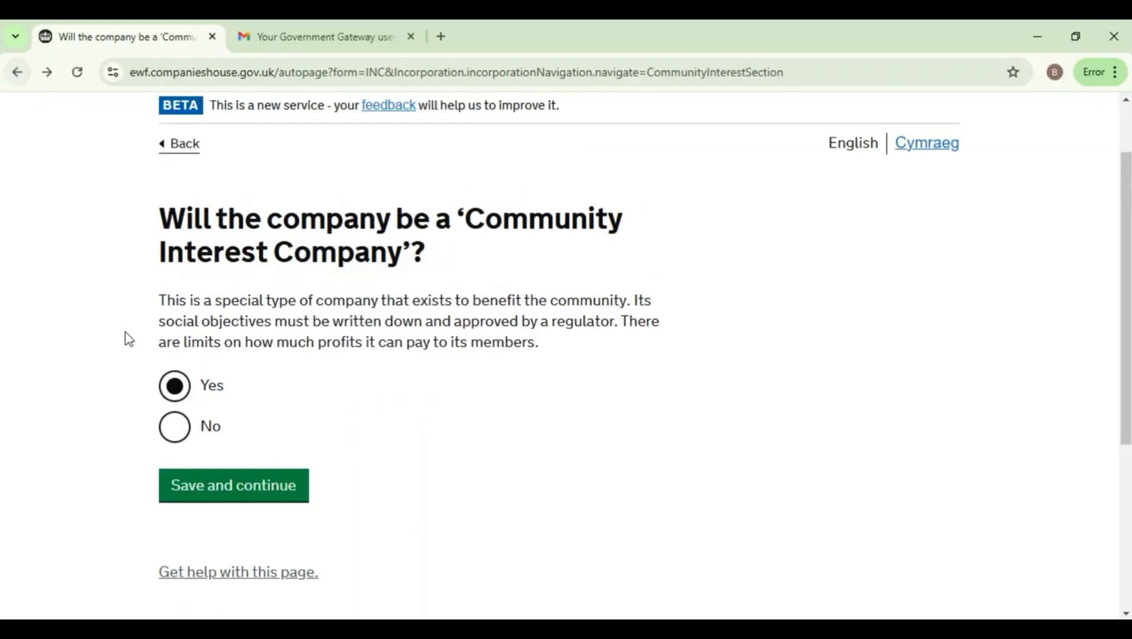
Answer No to the Community Interest Company question, save it, and save the company type as Limited by guarantee
click(172, 422)
click(233, 491)
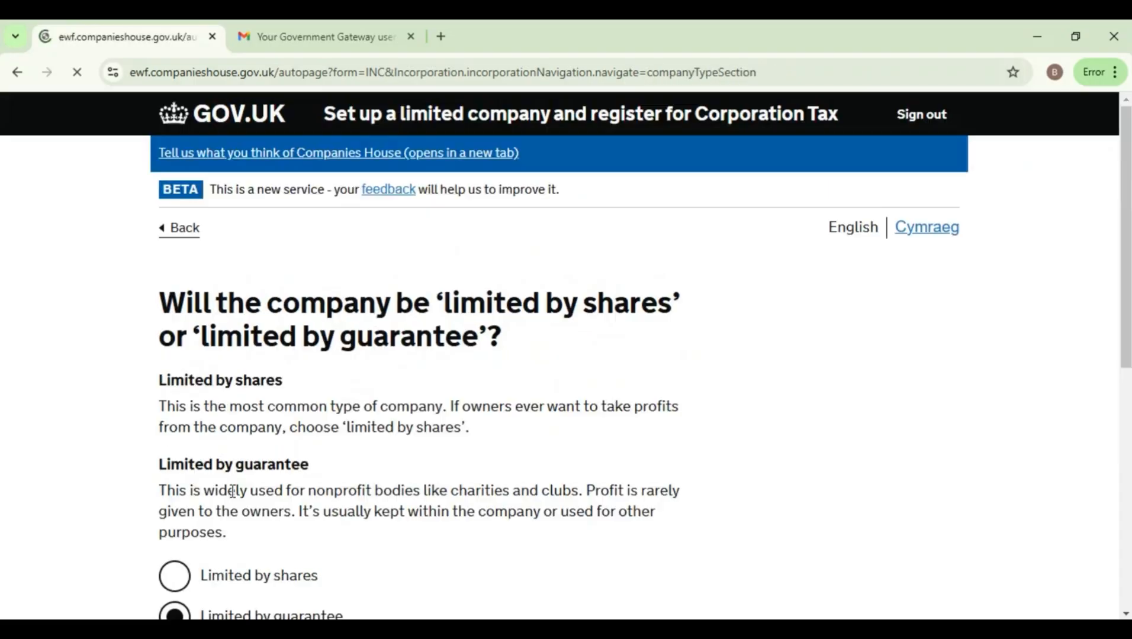
scroll(278, 500, down, 5)
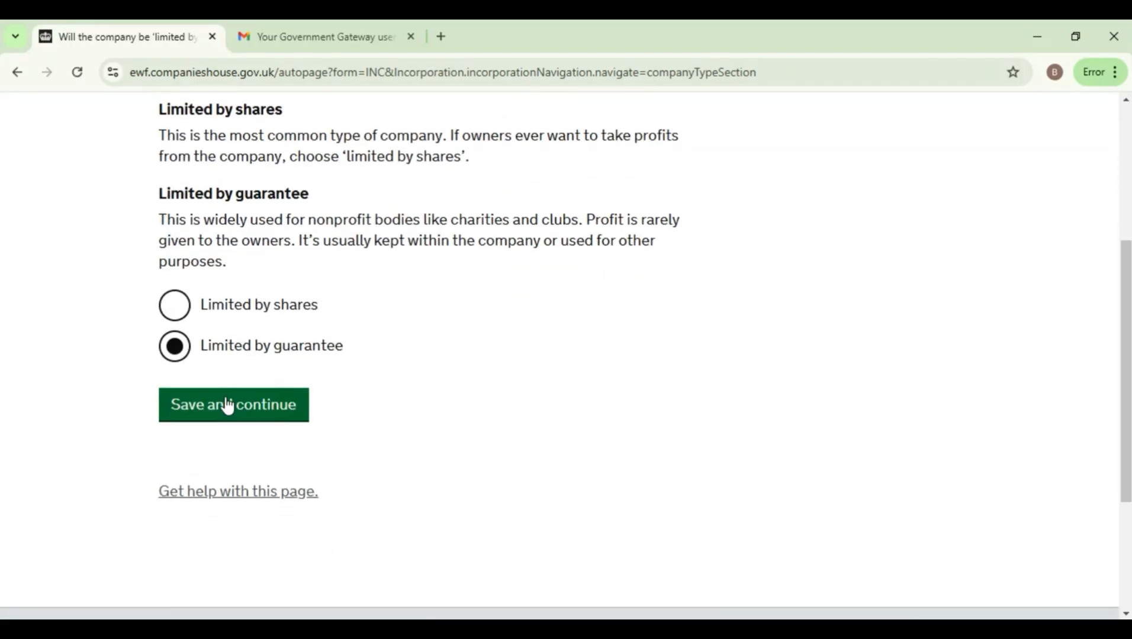
click(199, 404)
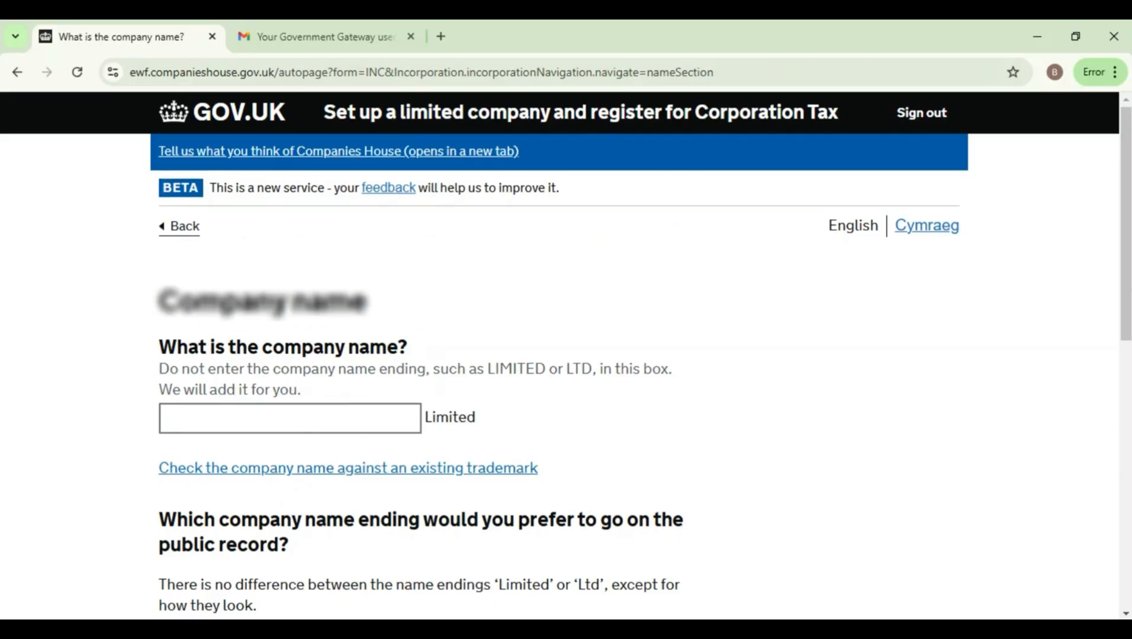
Enter the chosen company name, without its ending, as the name of the new company
scroll(884, 416, down, 2)
scroll(648, 341, down, 1)
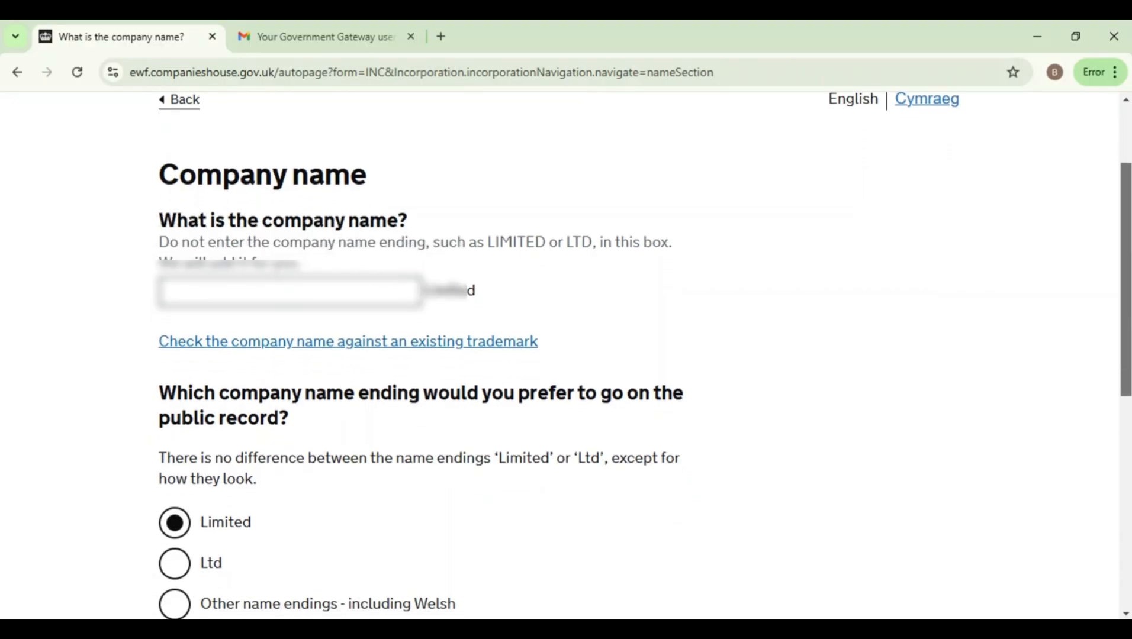
click(241, 291)
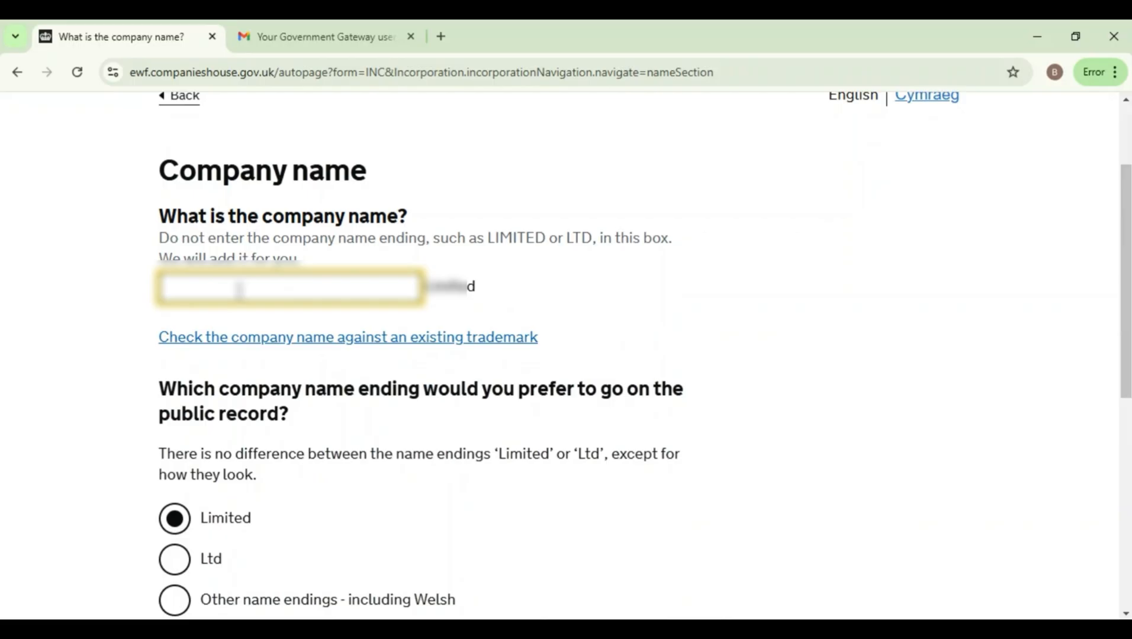
text(CCB)
key(BackSpace)
key(BackSpace)
key(BackSpace)
text(C)
key(BackSpace)
text(BCOMPU)
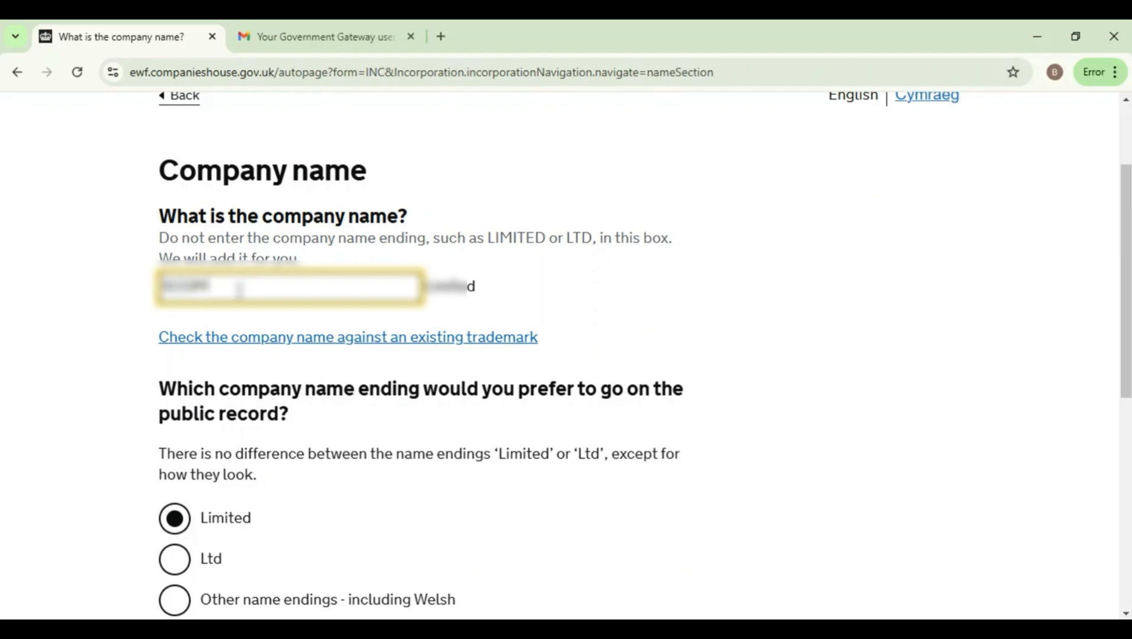
text(TERM)
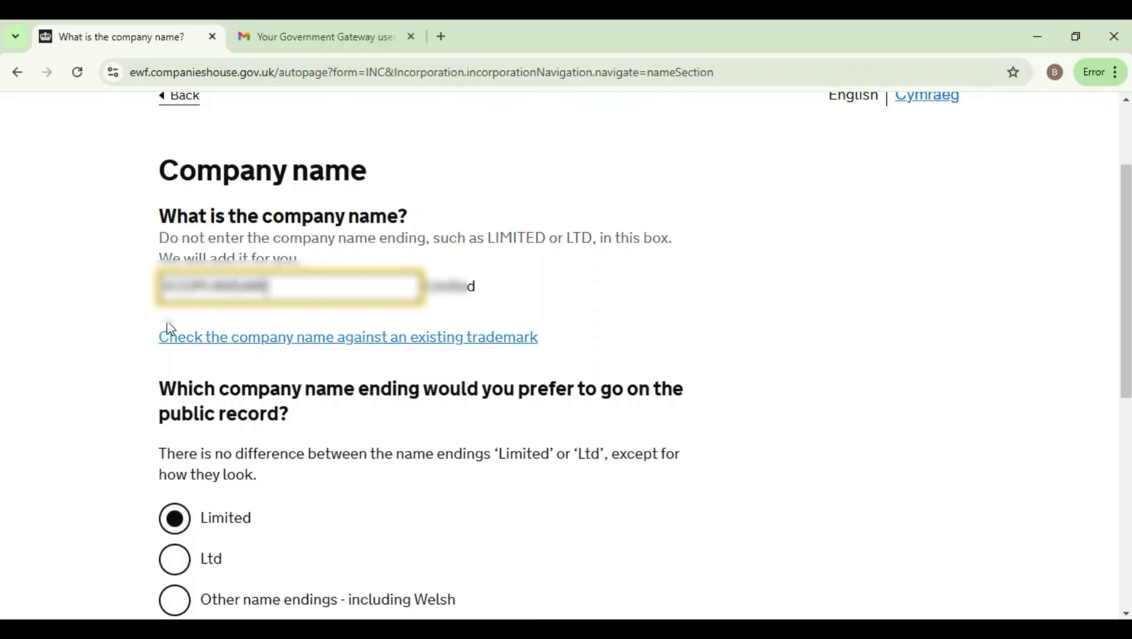
Choose Ltd as the company name ending for the public record, and save the company name
scroll(867, 355, down, 3)
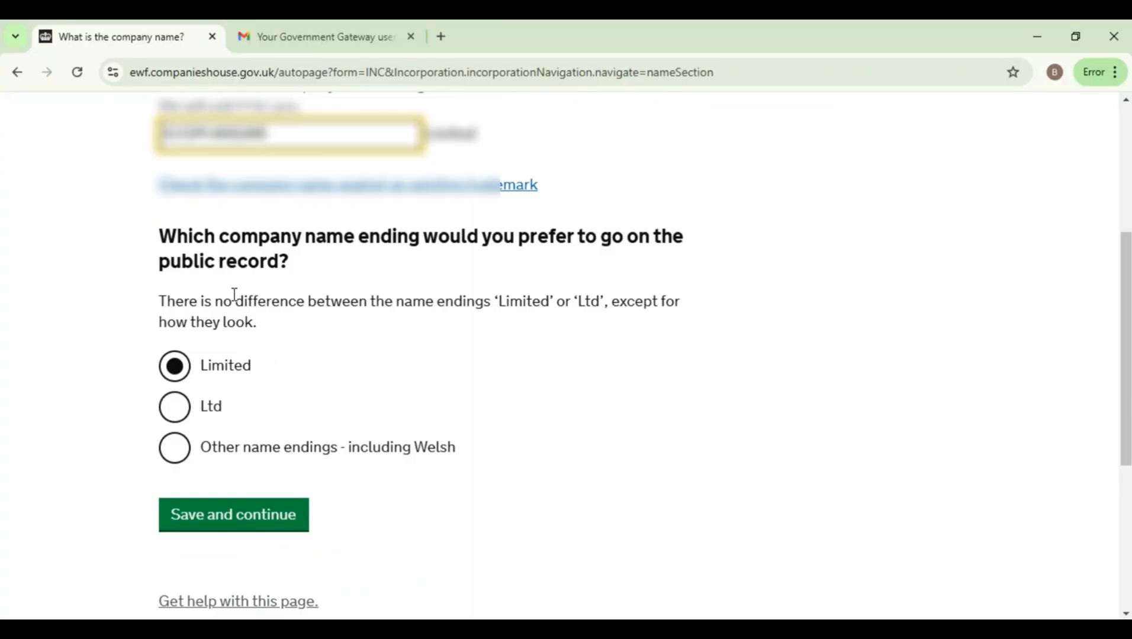
click(176, 413)
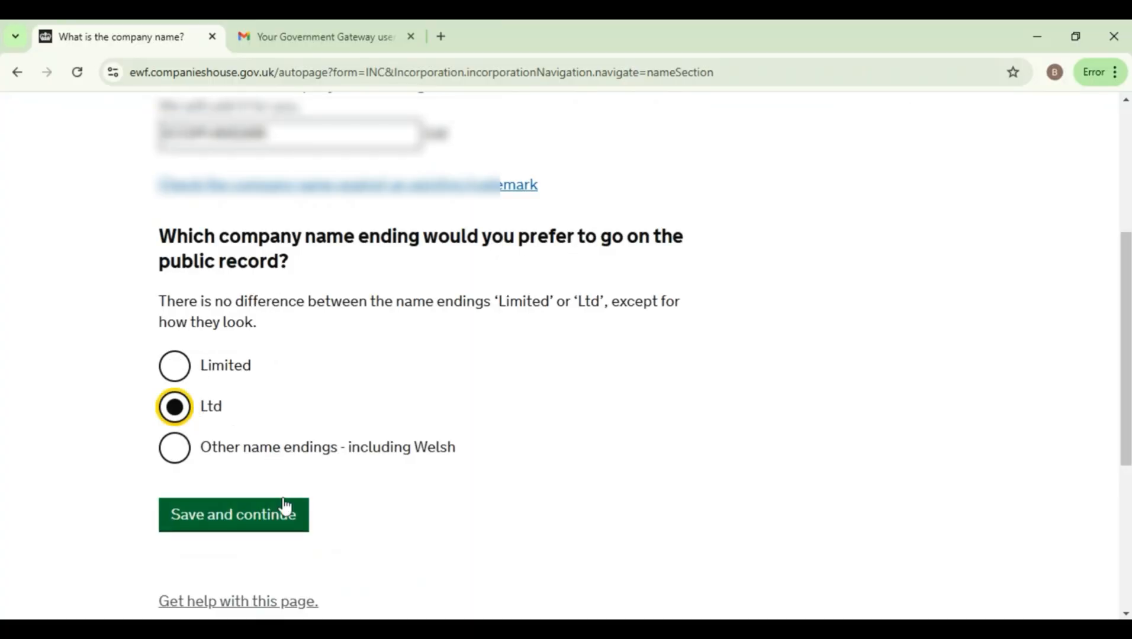
click(278, 513)
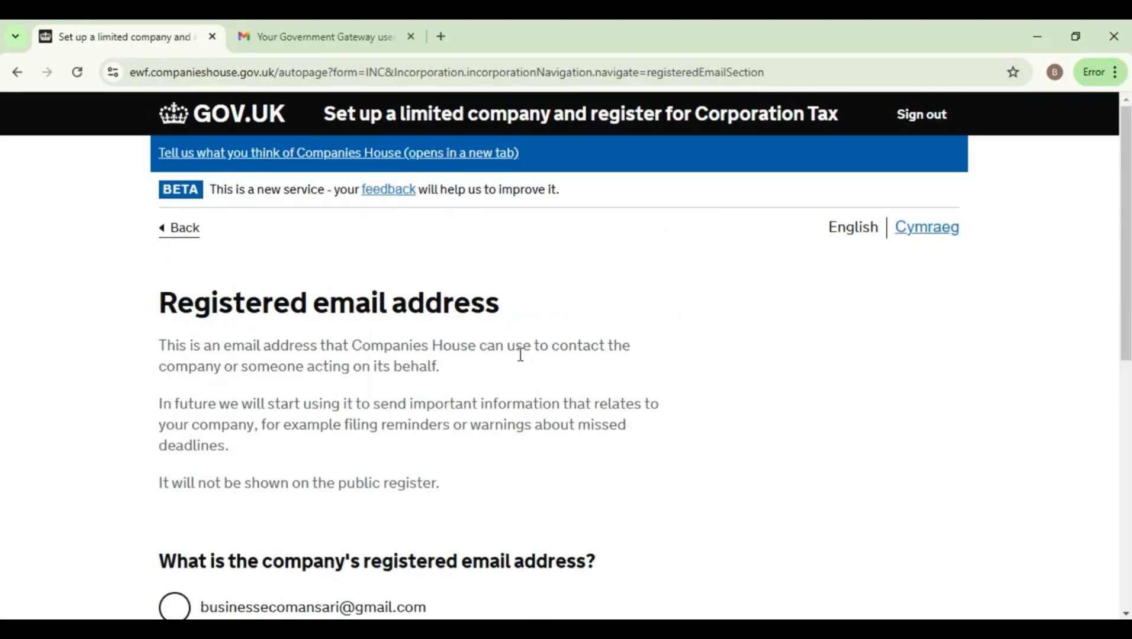
Choose the account's existing email as the company's registered email address, save it, and confirm it
scroll(826, 371, down, 3)
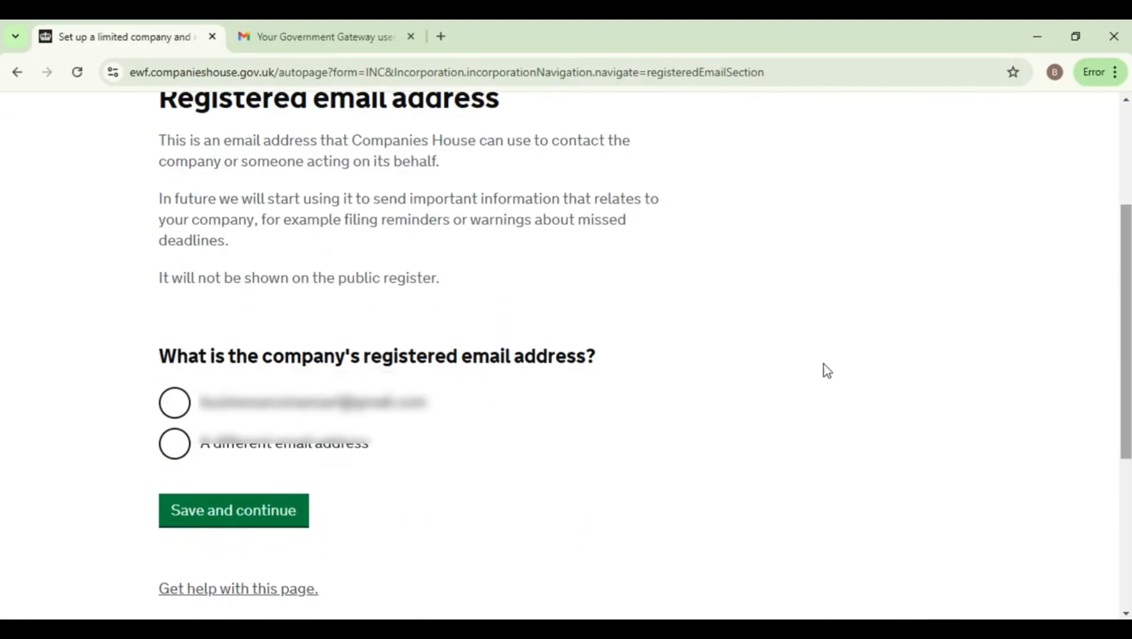
click(177, 415)
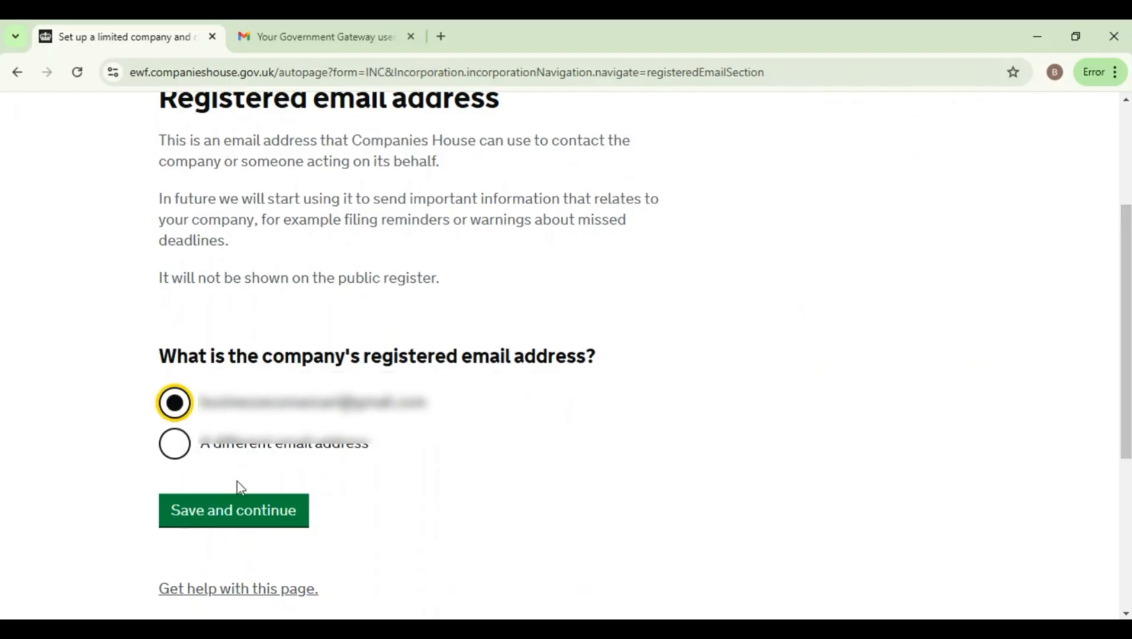
click(228, 513)
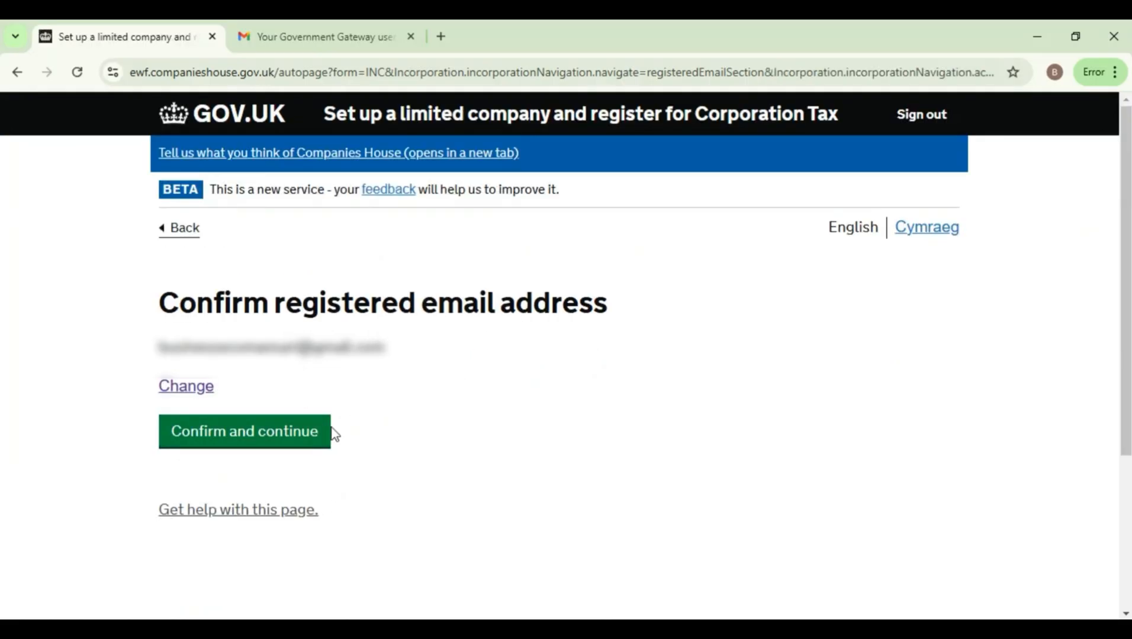
click(256, 446)
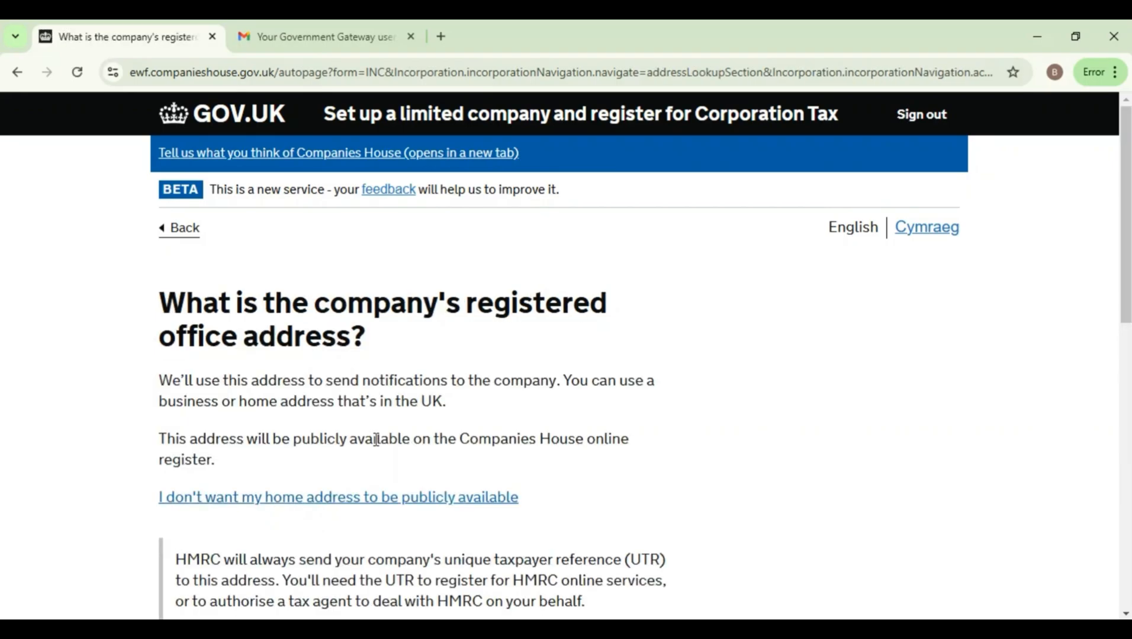
Read the registered office address guidance and enter the company's UK postcode for the address lookup
drag(1125, 258, 1126, 295)
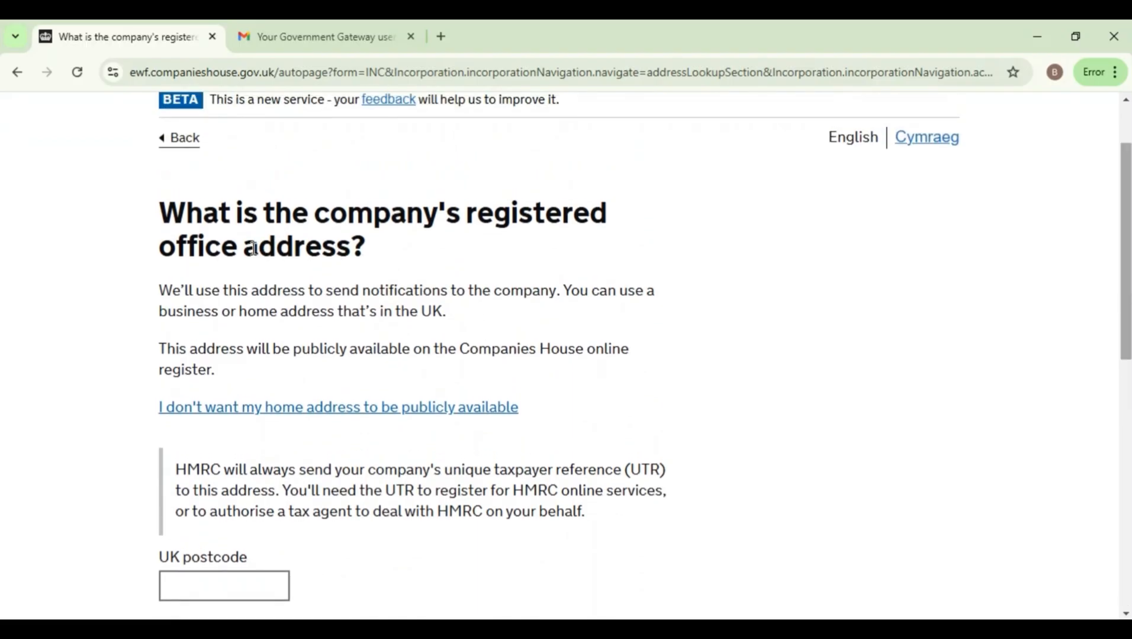
drag(1125, 255, 1126, 261)
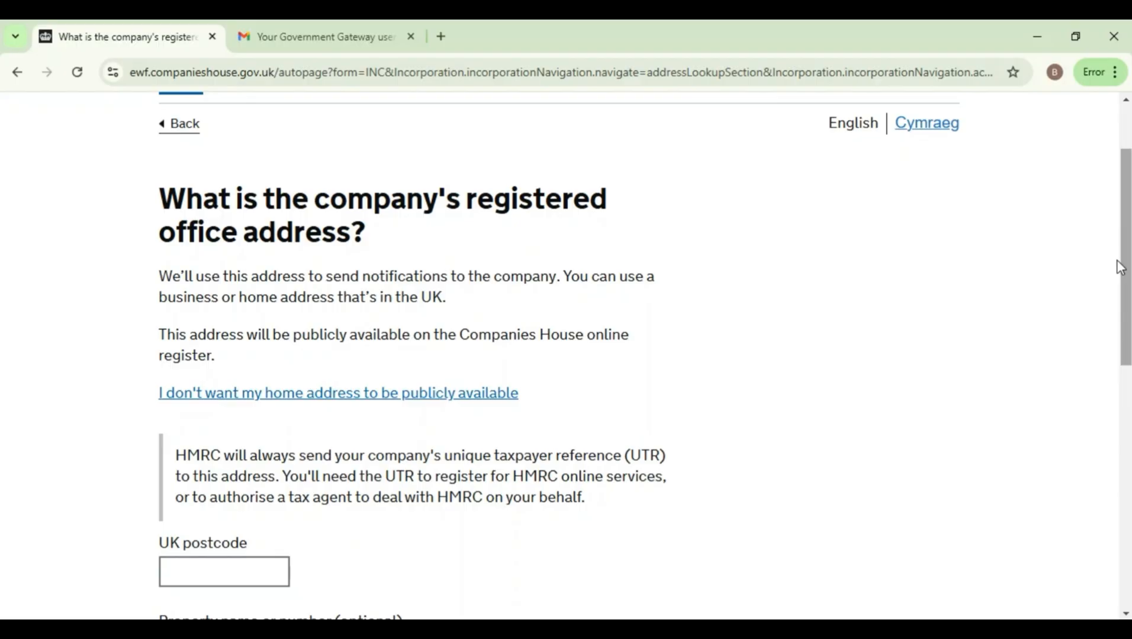
scroll(1120, 316, down, 3)
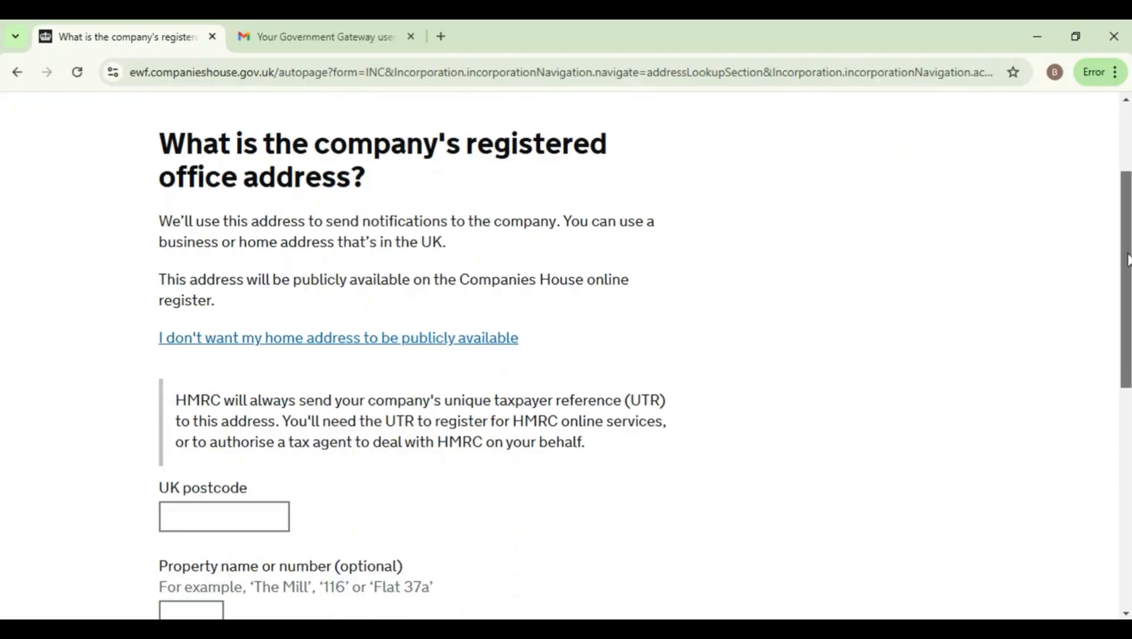
drag(1119, 317, 1129, 275)
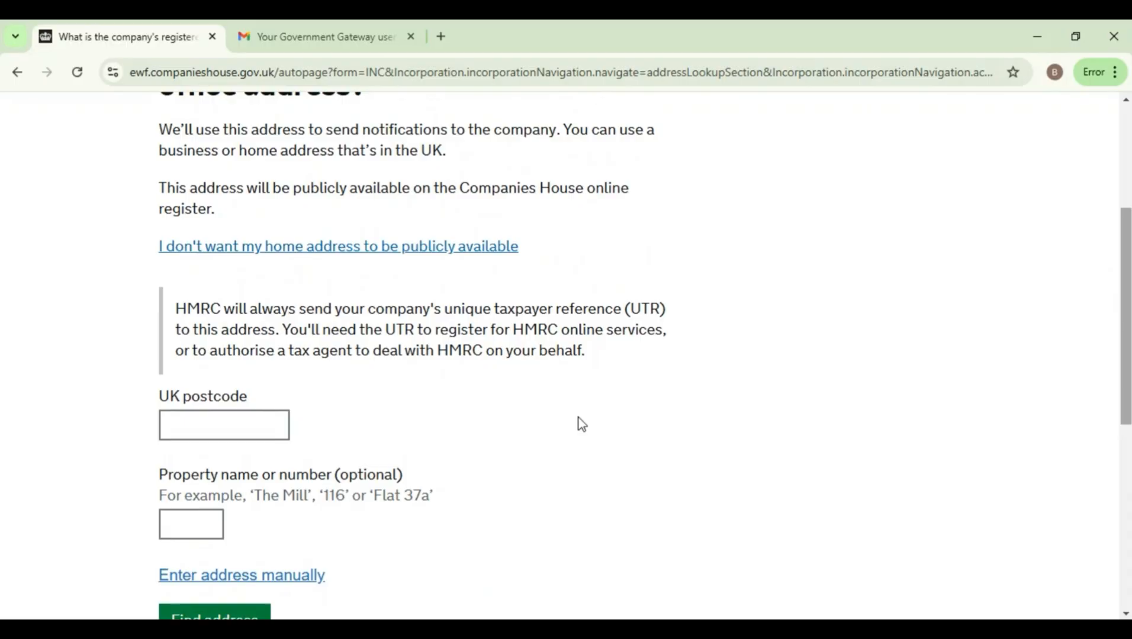
click(266, 427)
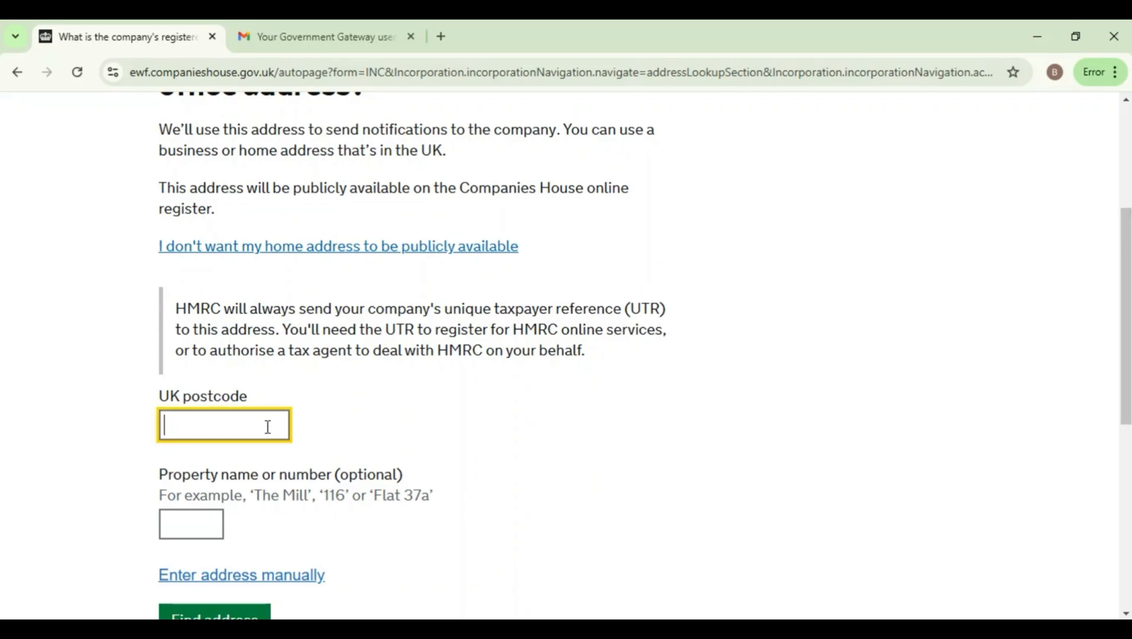
text(SW)
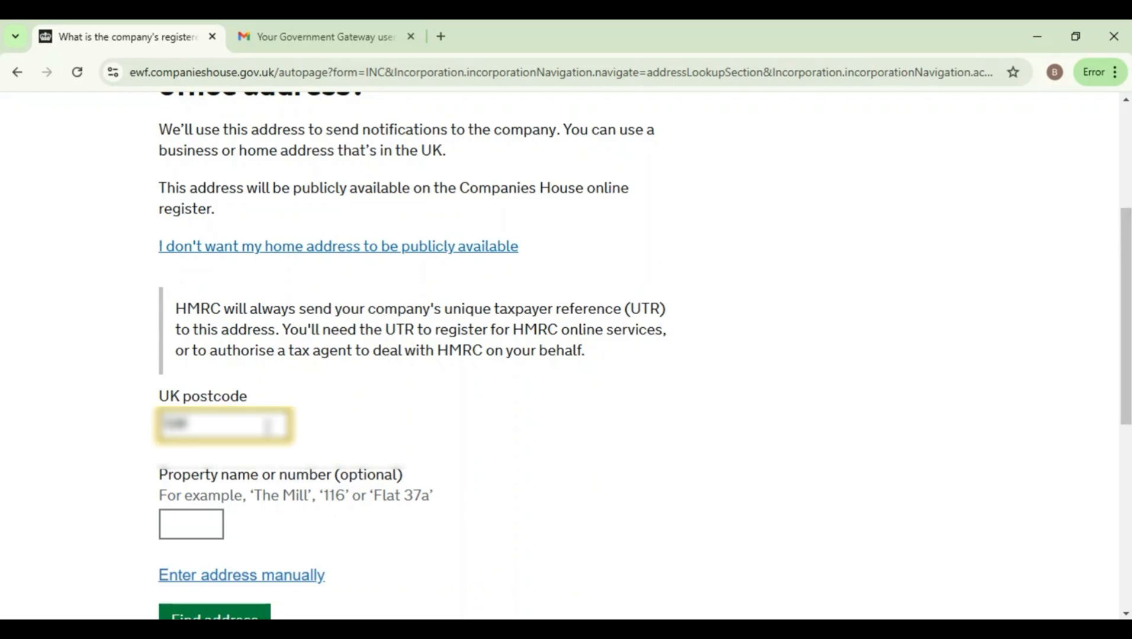
text(17 8EW)
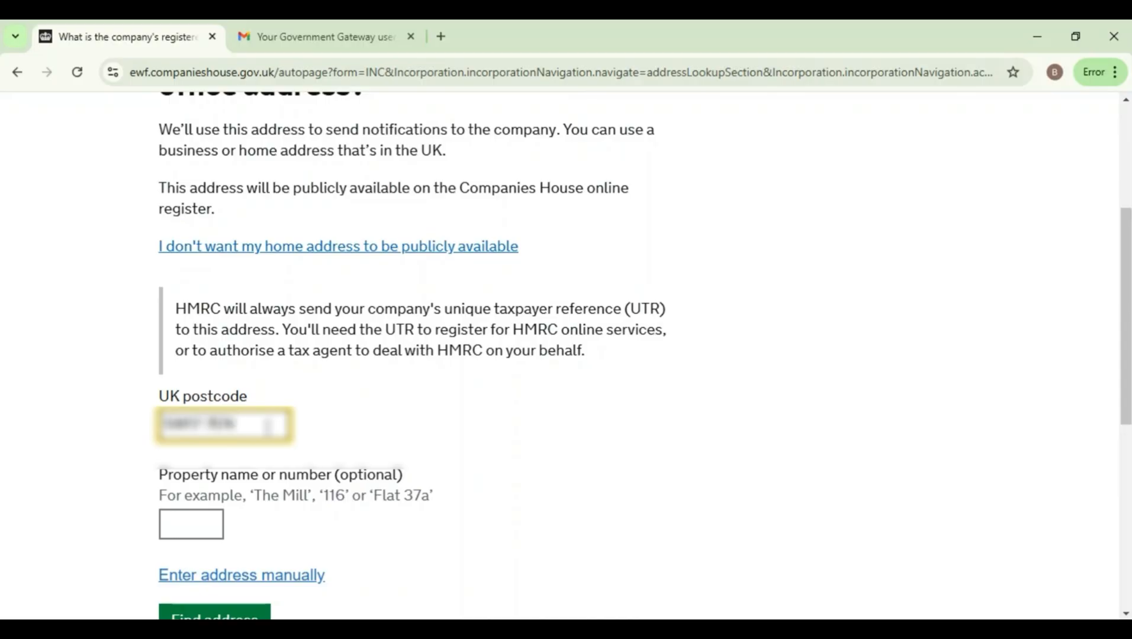
click(545, 461)
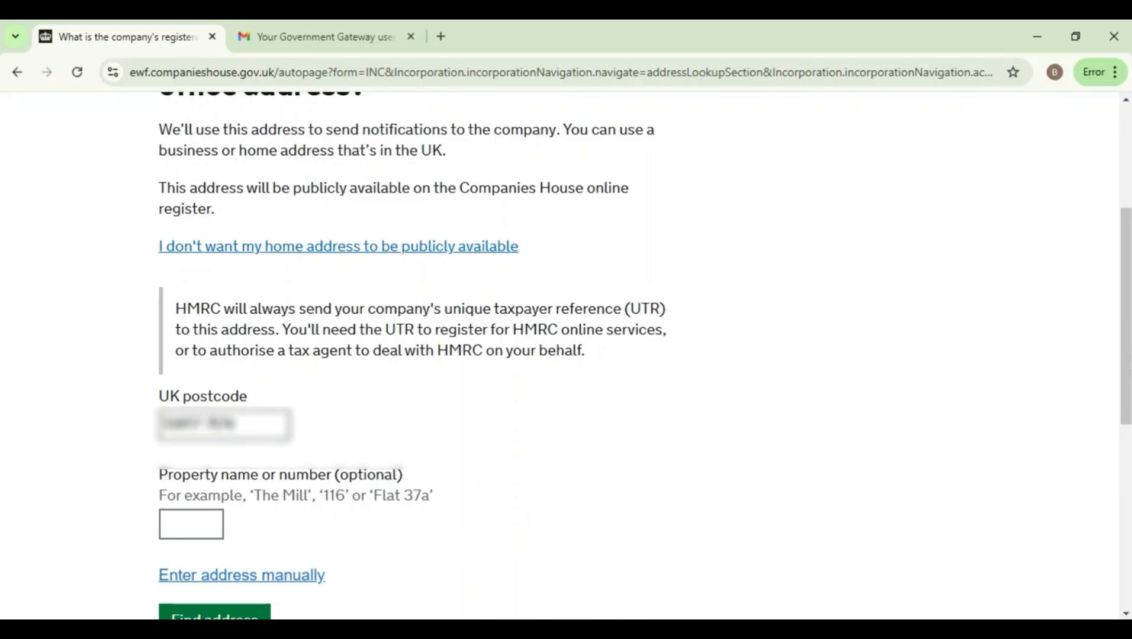
Switch the registered office address to manual entry and review its address fields
scroll(1125, 297, down, 3)
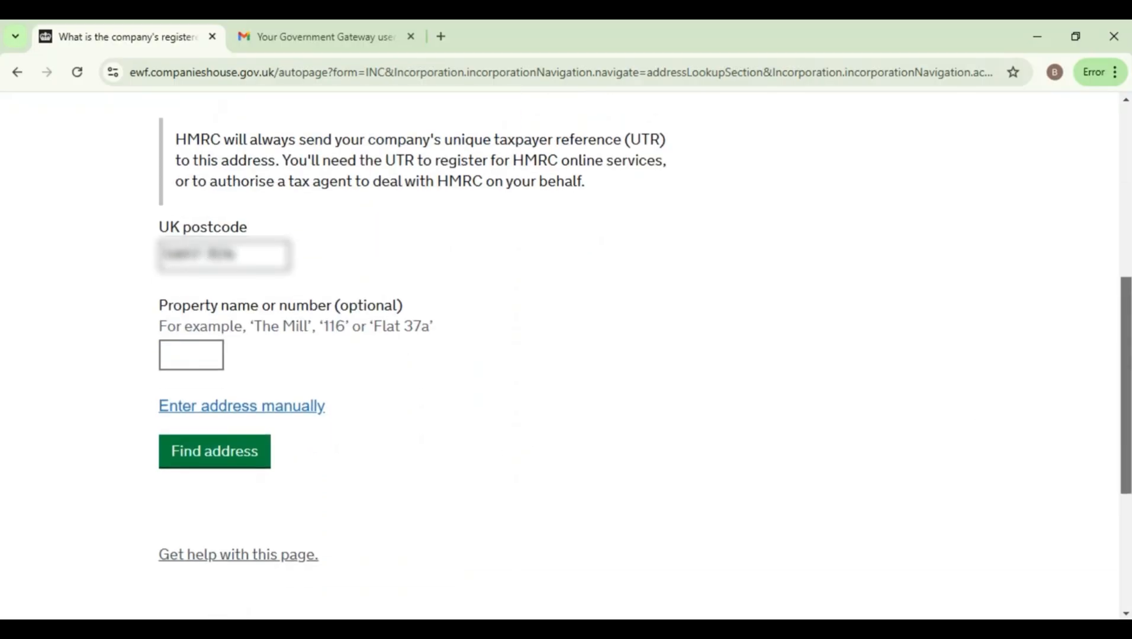
click(215, 406)
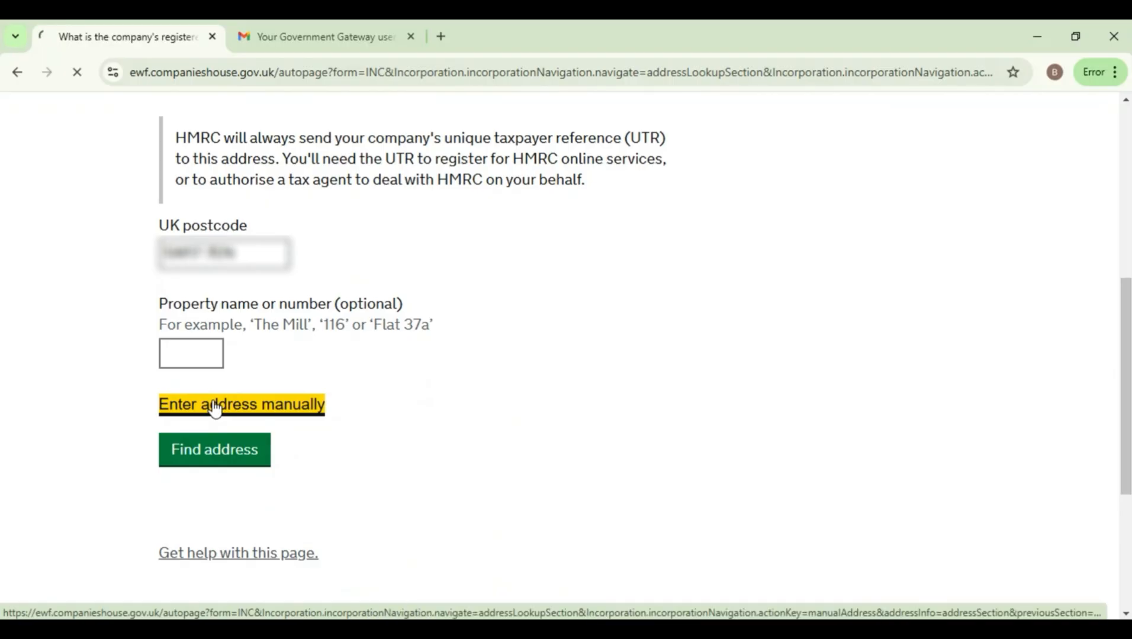
scroll(566, 355, down, 7)
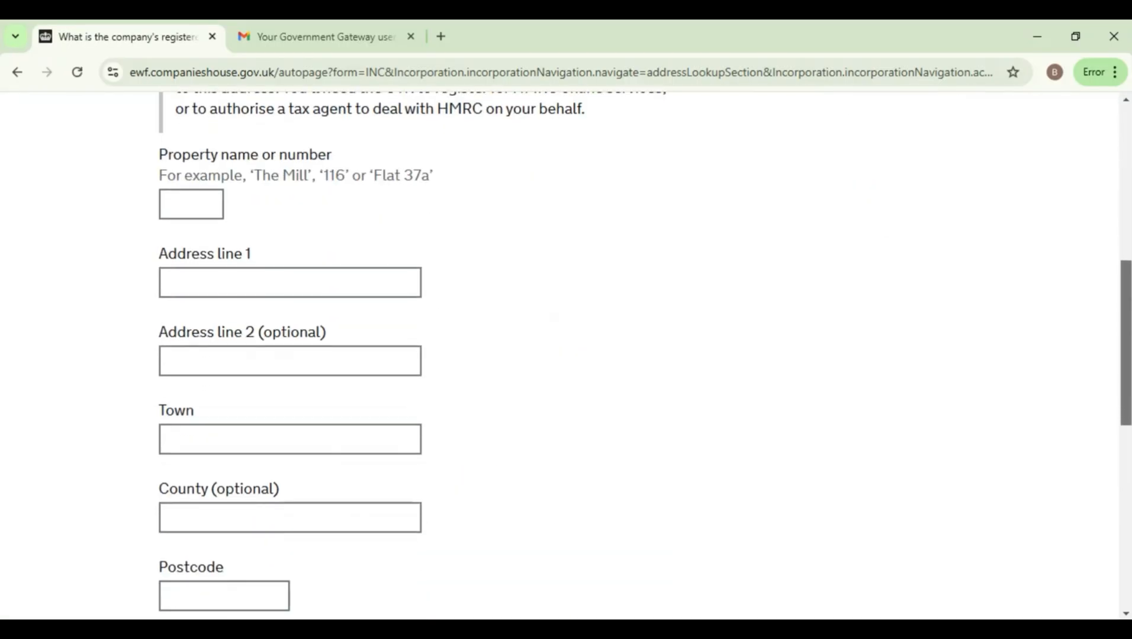
scroll(1059, 395, up, 2)
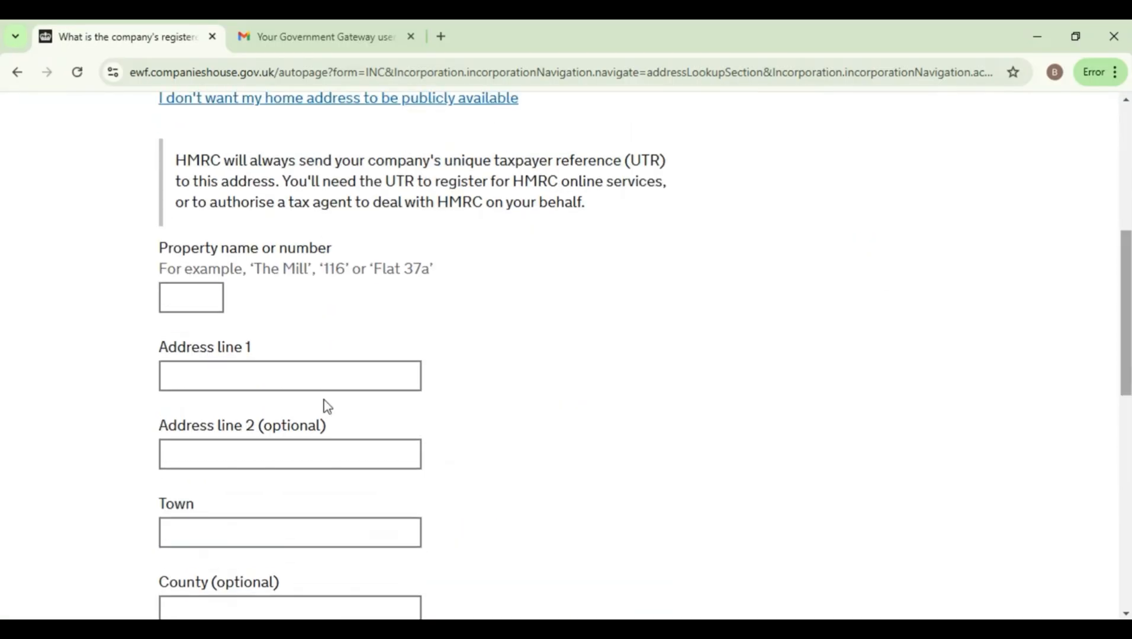
scroll(1063, 319, down, 2)
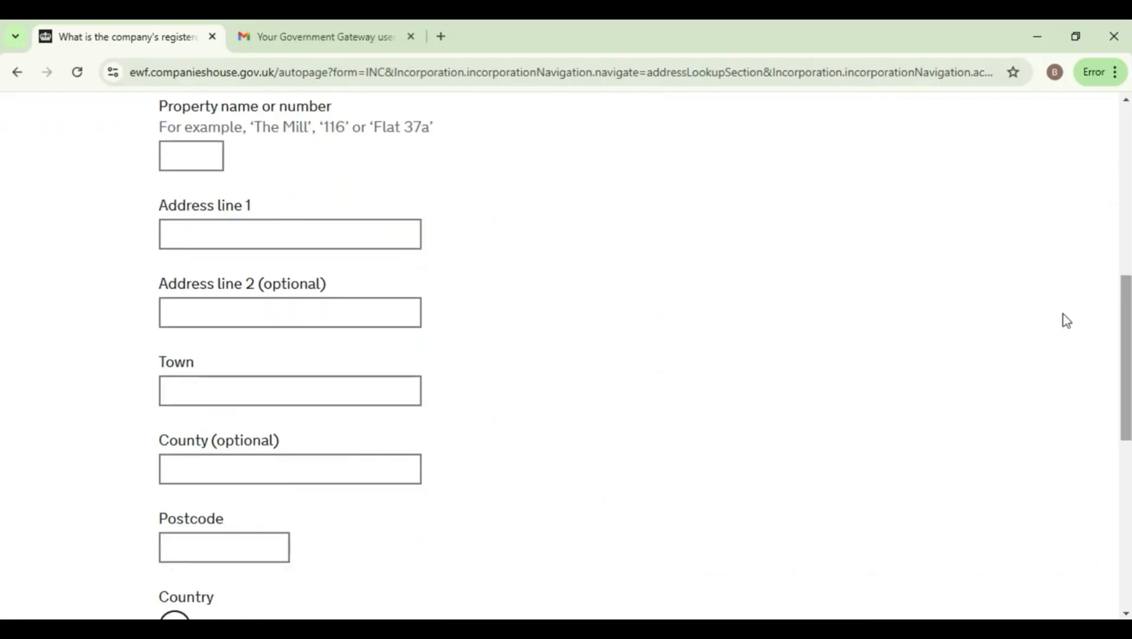
scroll(1127, 294, up, 4)
scroll(1128, 294, up, 4)
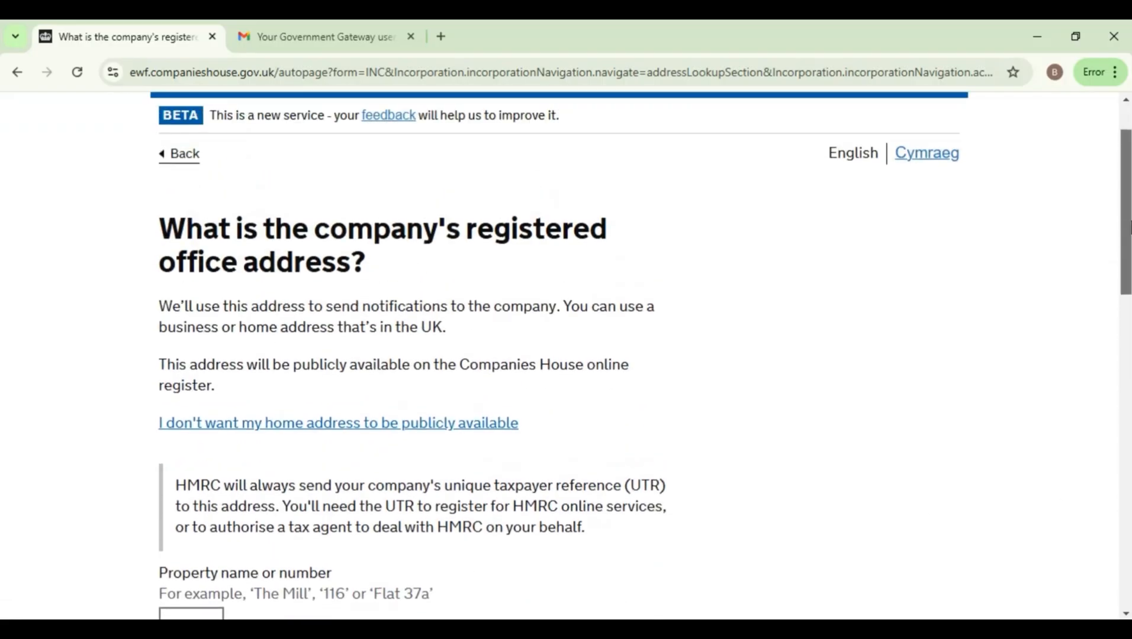
scroll(81, 336, down, 6)
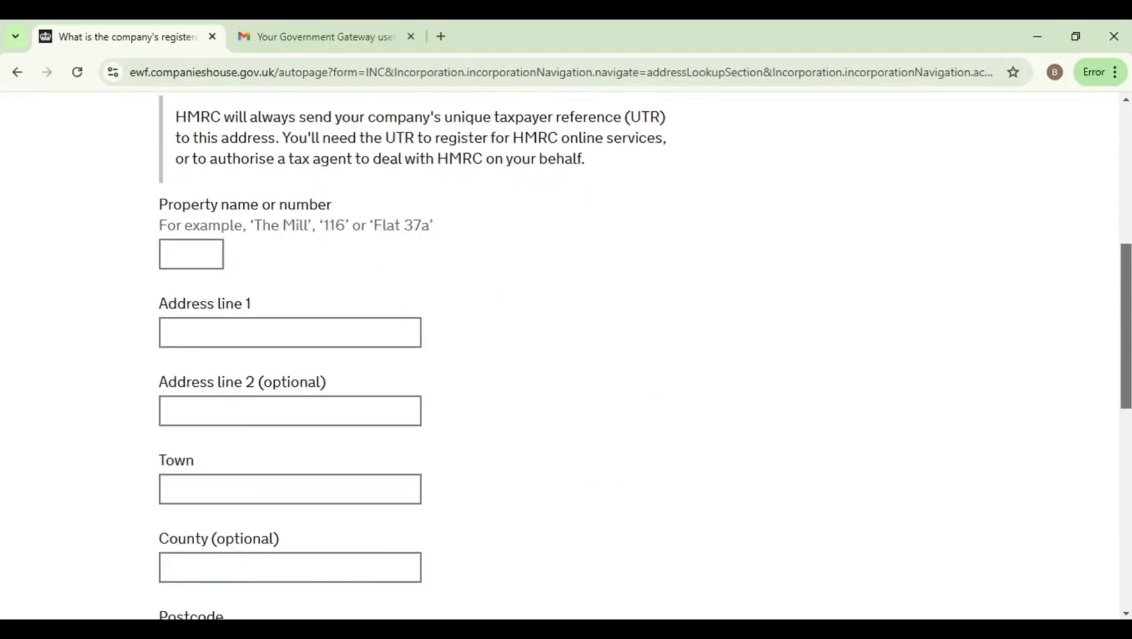
Enter the company's street address in address line 1 of the registered office address
click(282, 323)
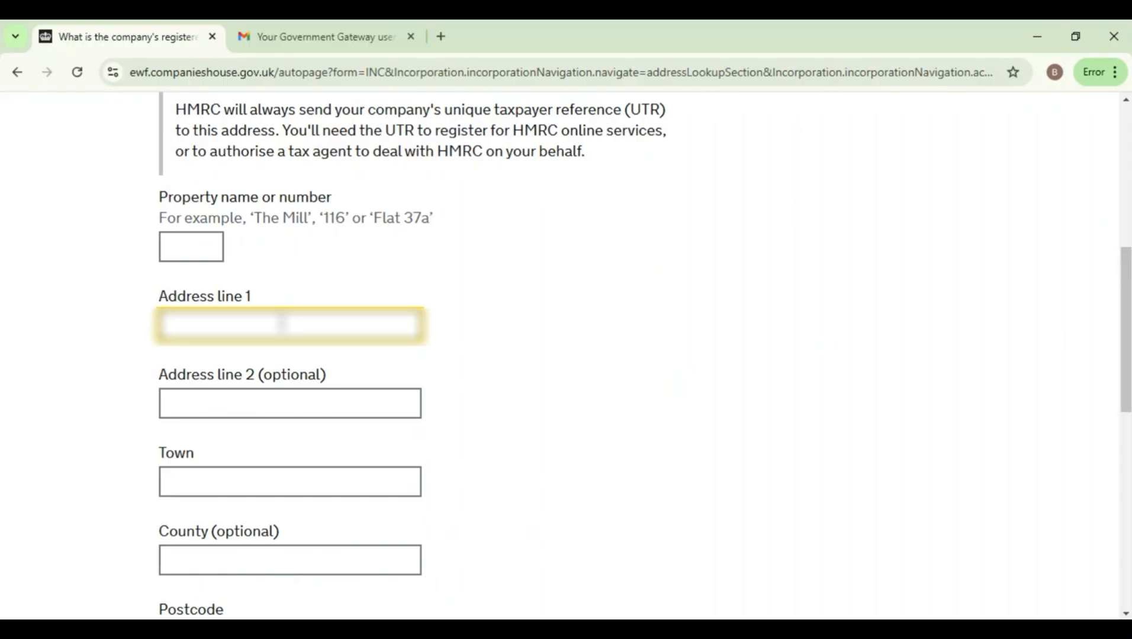
text(16??)
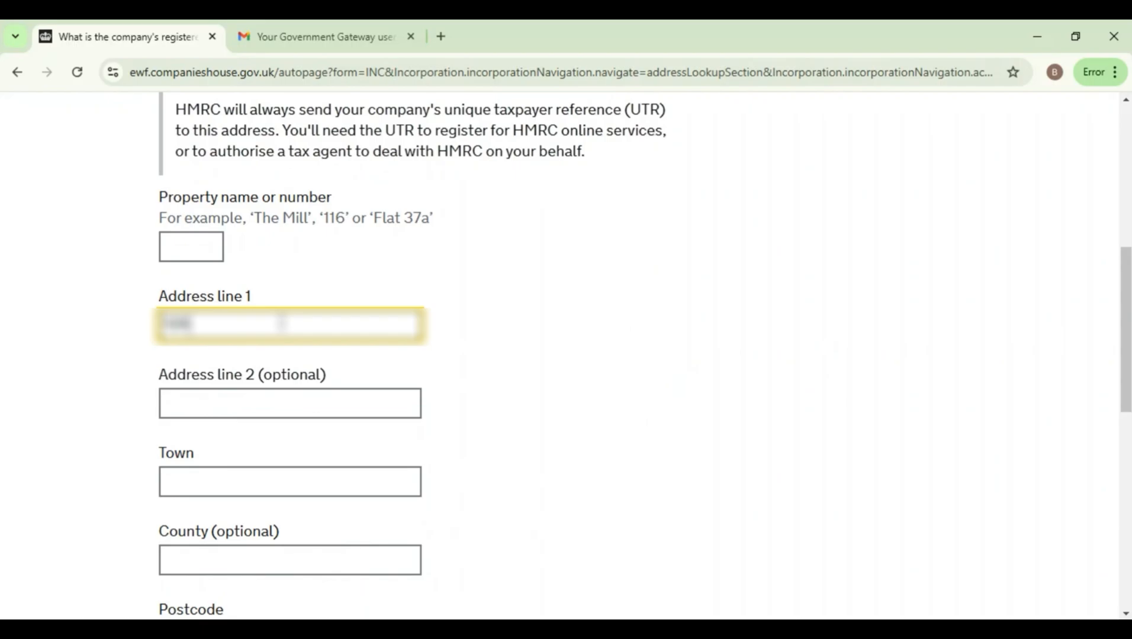
text(???????????)
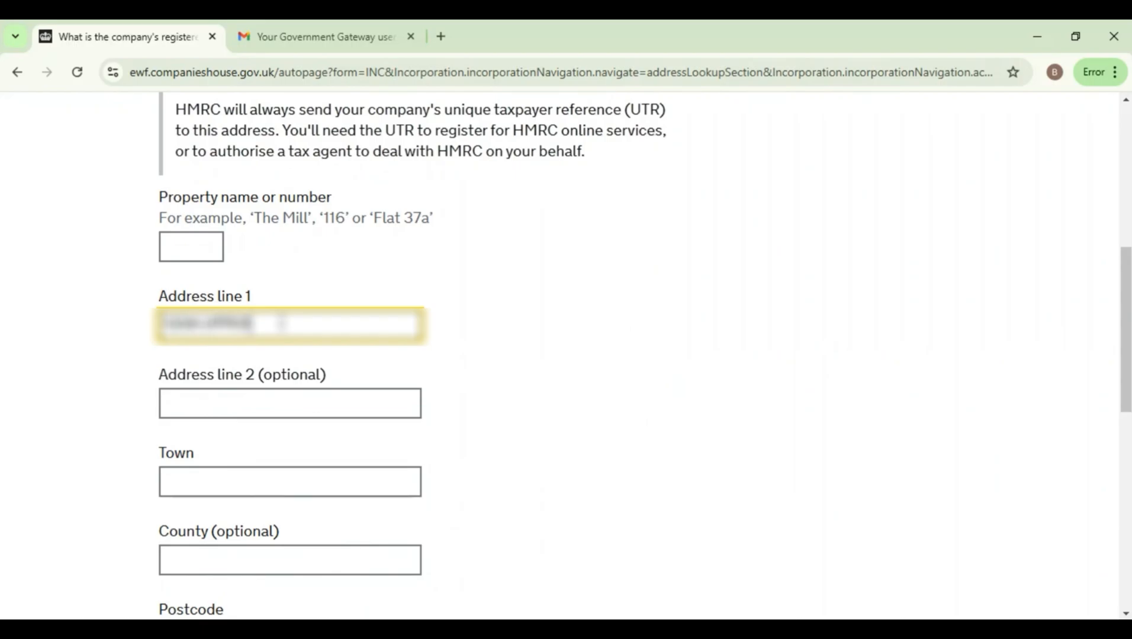
text(?????)
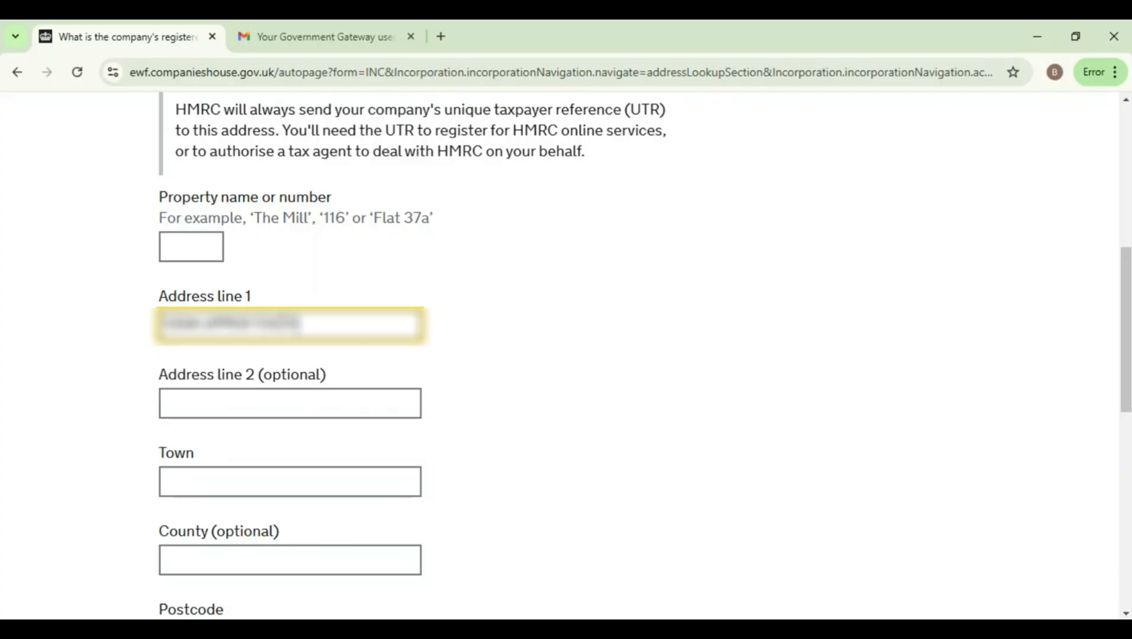
text(??????????????)
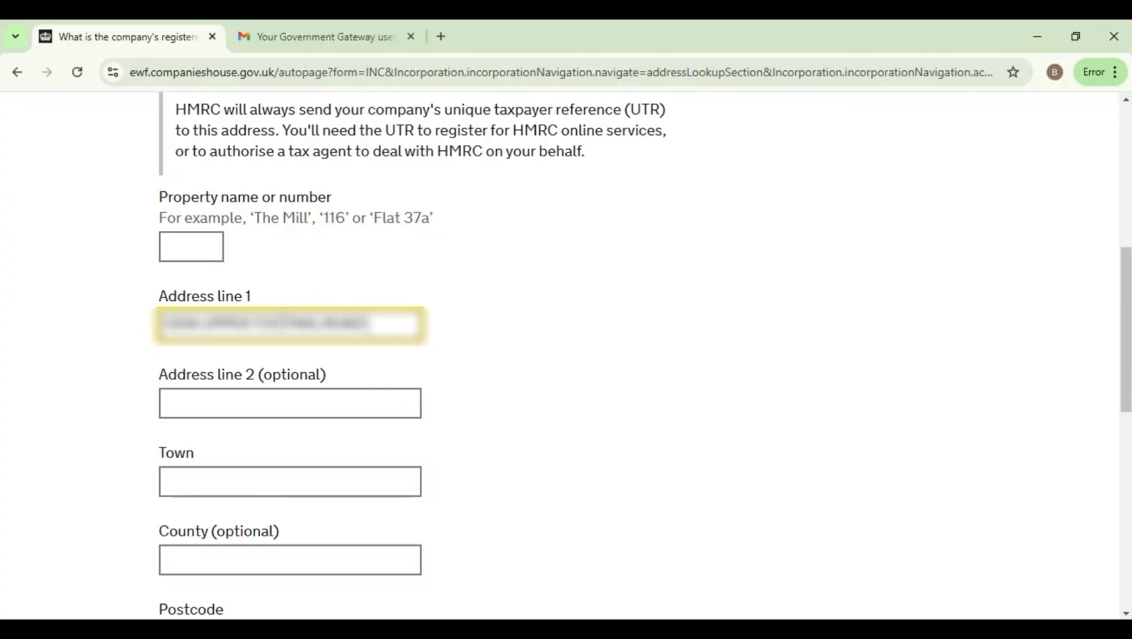
text(??????????)
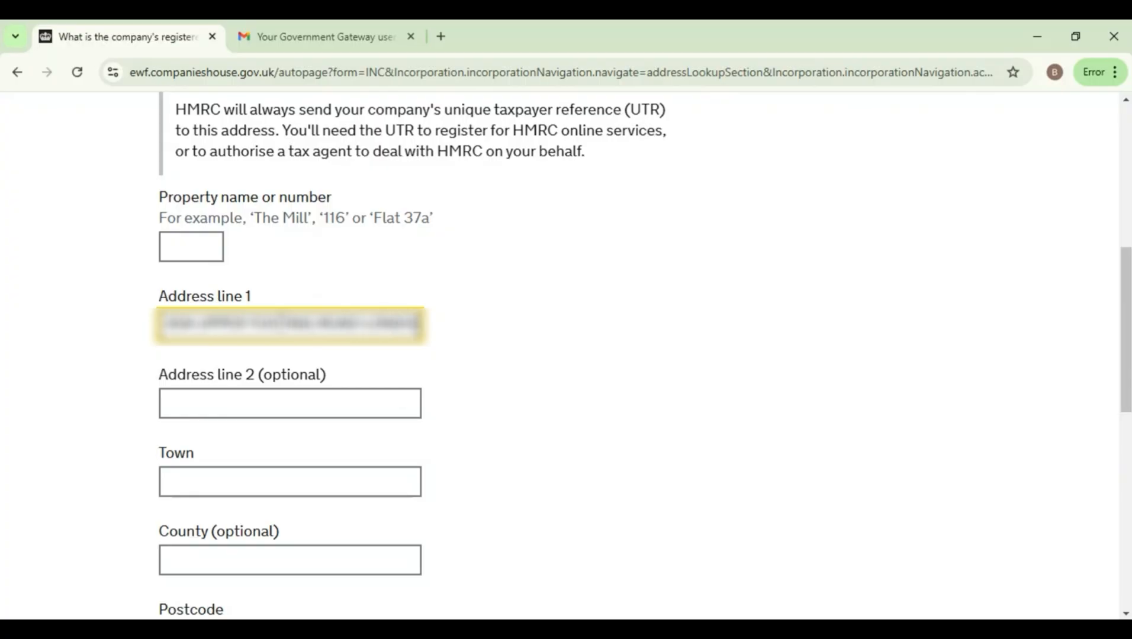
text(???)
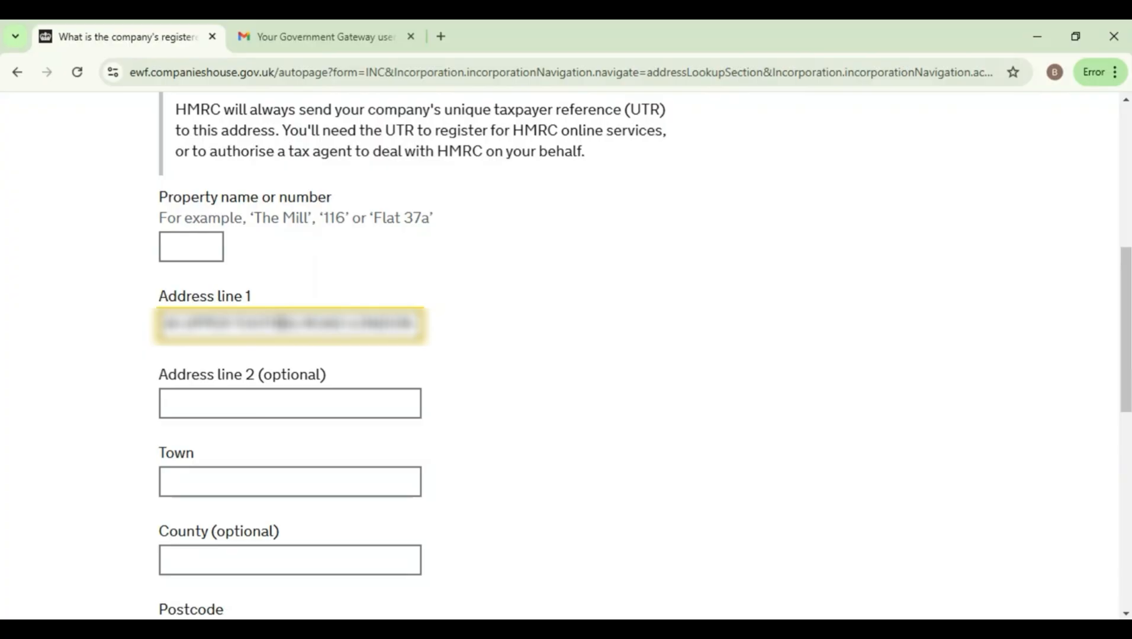
text(???)
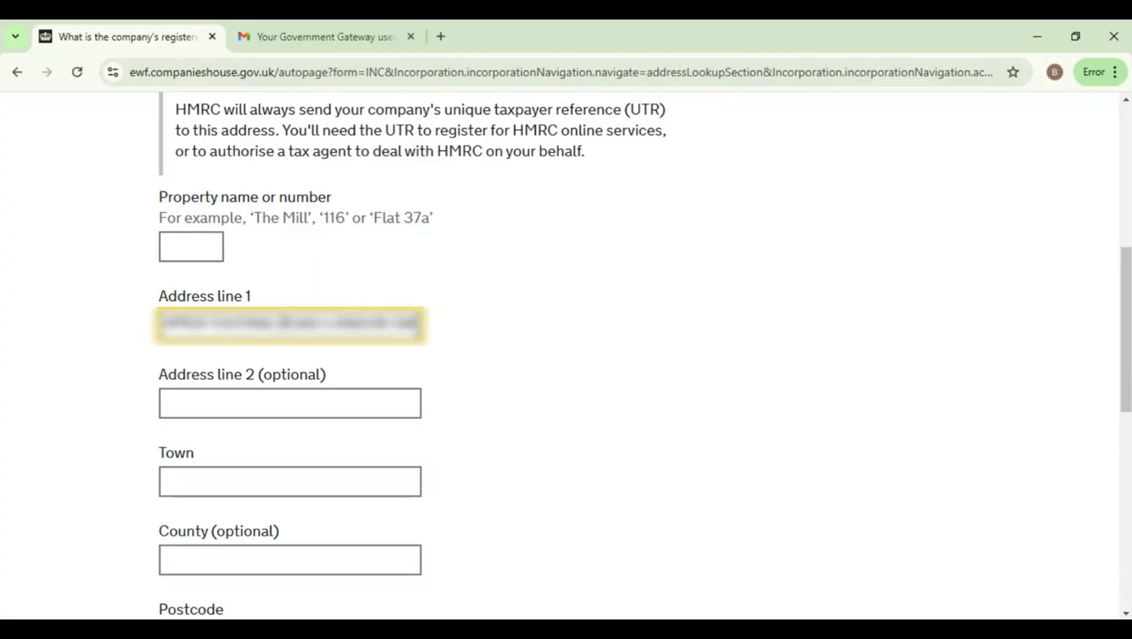
text(?????)
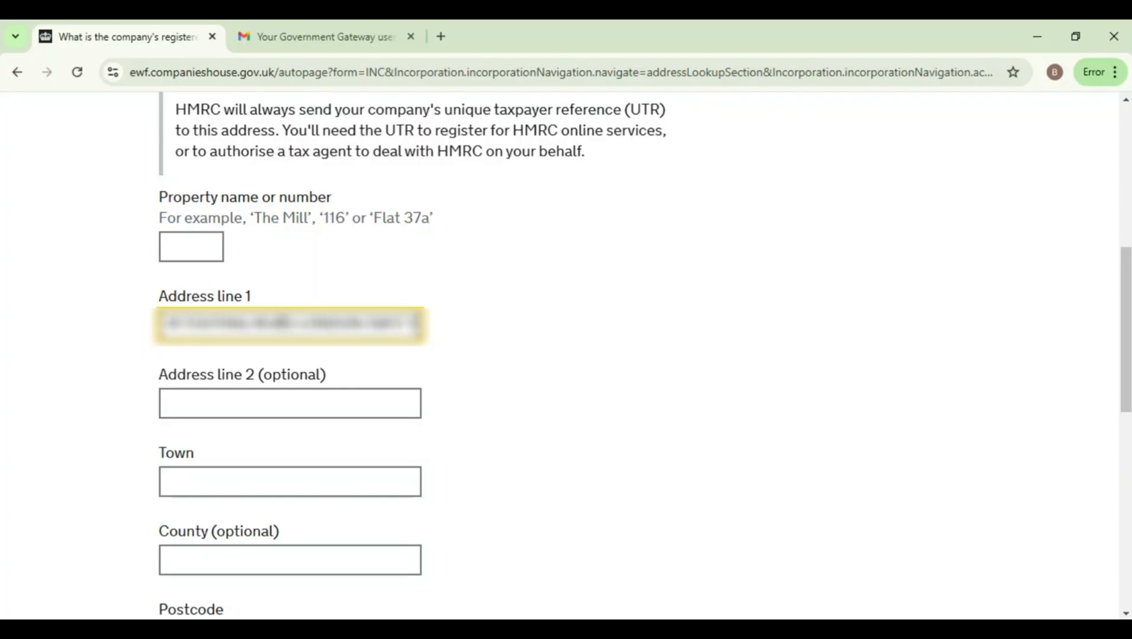
Check the complete address line 1 entry through to its end
key(Left)
key(Left)
key(Left)
key(Left)
key(Left)
key(Left)
key(Left)
key(Left)
key(Left)
key(Left)
key(Left)
key(Left)
key(Left)
key(Left)
key(Left)
key(Left)
key(Left)
key(Left)
key(Left)
key(Left)
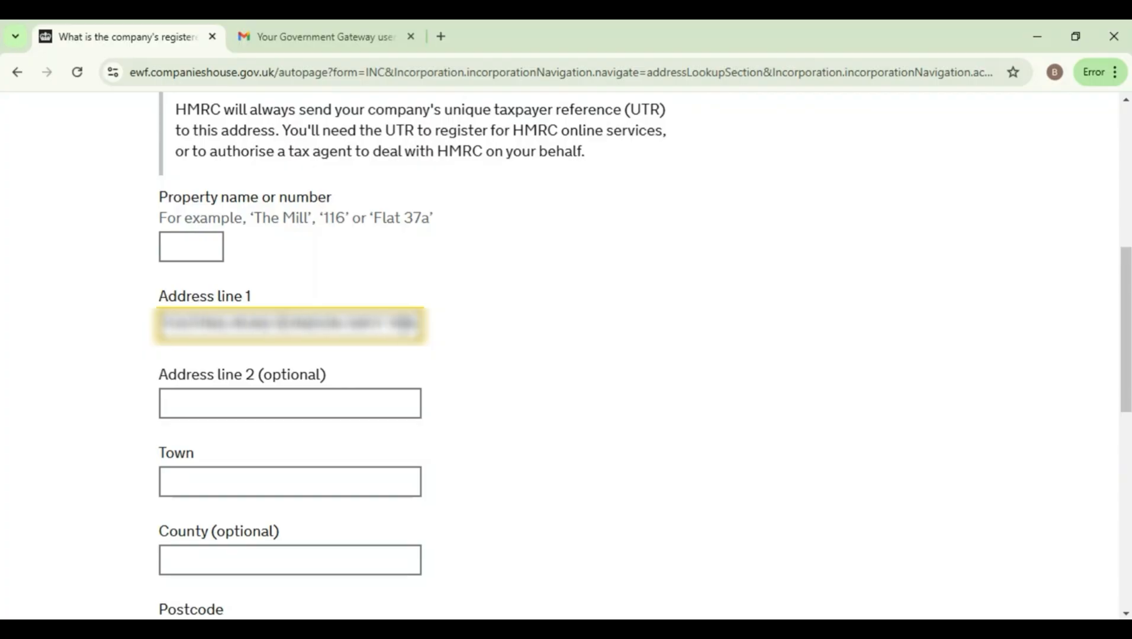
key(Left)
key(Left)
key(Left)
key(Left)
key(Left)
key(Left)
key(Left)
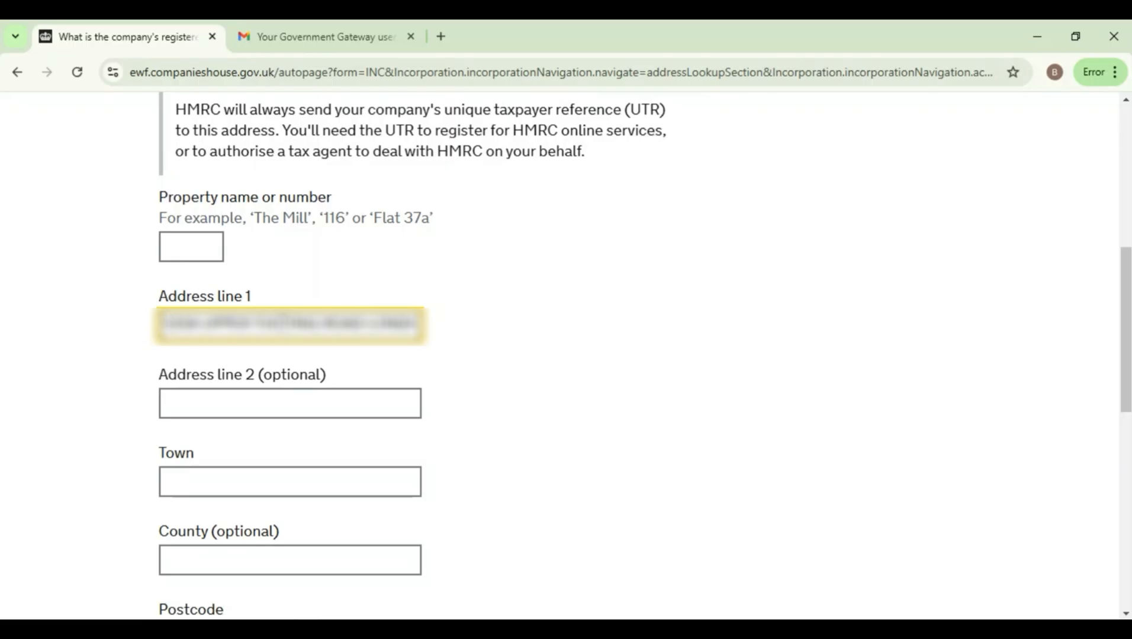
key(Right)
key(Right)
key(Right)
key(Right)
key(Right)
key(Right)
key(Right)
key(Right)
key(Right)
key(Right)
key(Right)
key(Right)
key(Right)
key(Right)
key(Right)
key(Right)
key(Right)
key(Right)
key(Right)
key(Right)
key(Right)
key(Right)
key(Right)
key(Right)
key(Right)
key(Right)
key(Right)
key(Right)
key(Right)
key(Right)
key(Right)
key(Right)
key(Right)
key(Right)
key(Right)
key(Right)
key(Right)
key(Right)
key(Right)
key(Right)
key(Right)
key(Right)
key(Right)
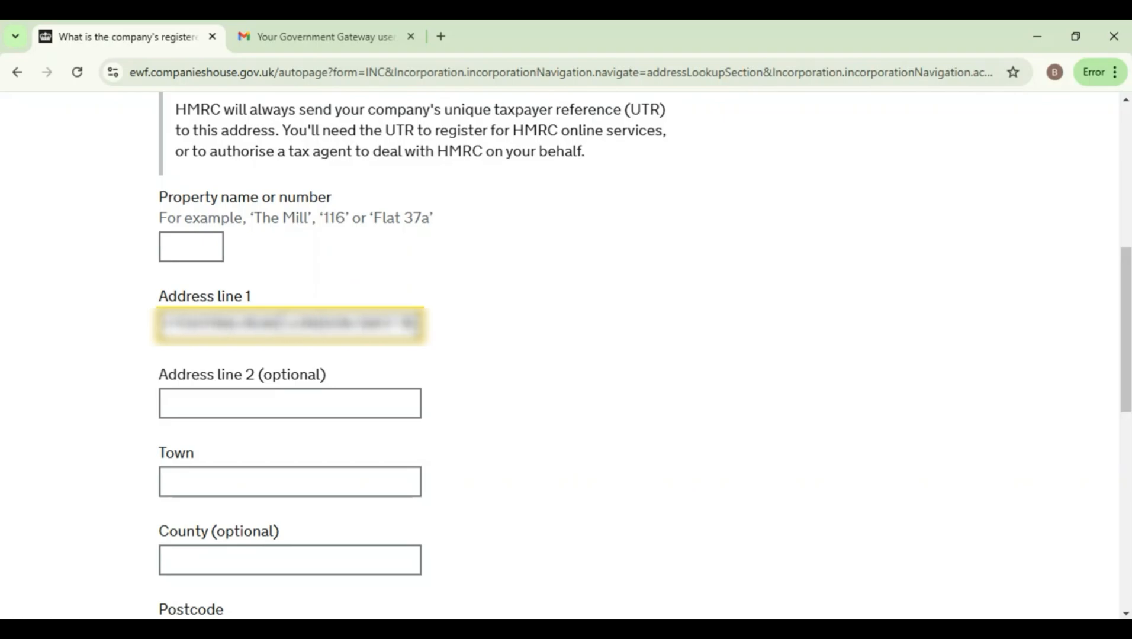
key(Right)
key(Right)
key(Right)
key(Right)
key(Right)
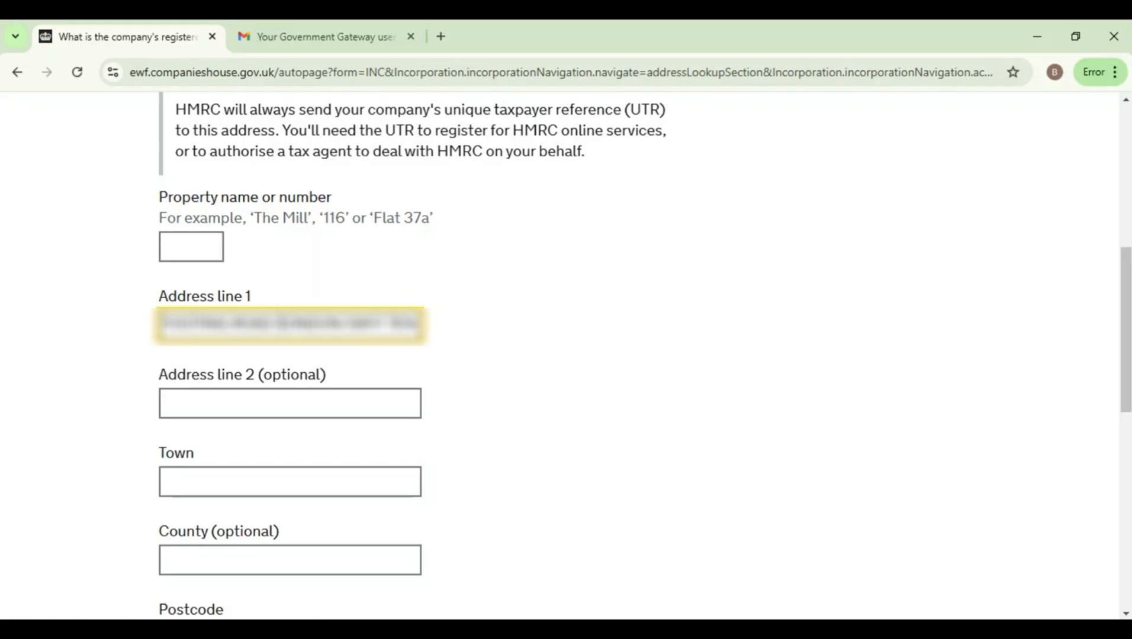
Enter the company's town in the registered office address and copy the same name into the county field
click(189, 482)
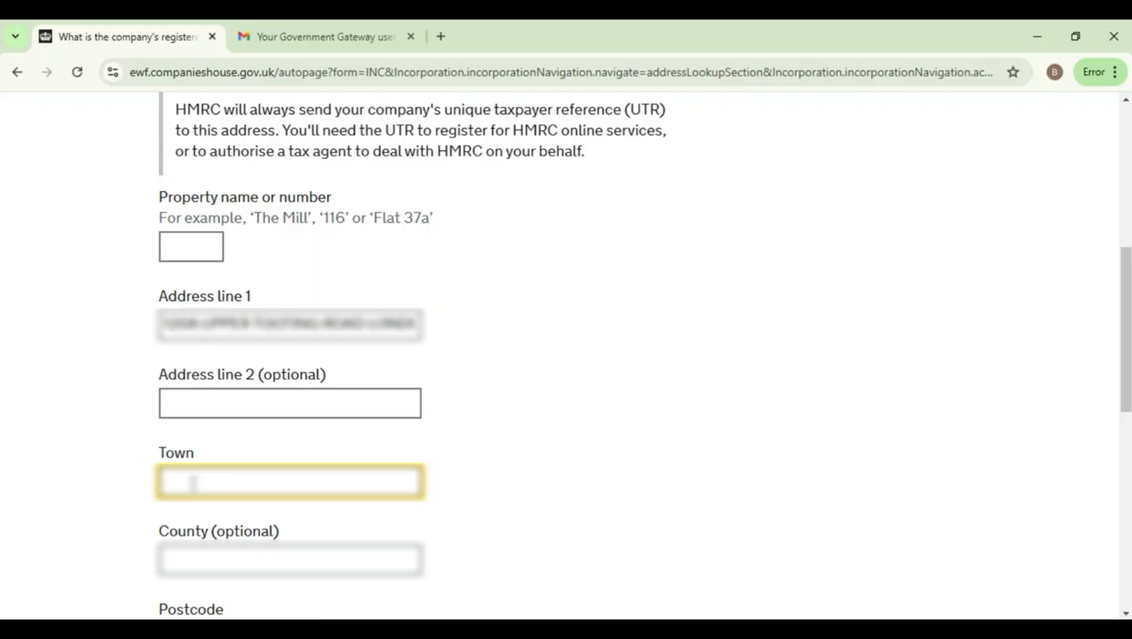
text(LONDONON)
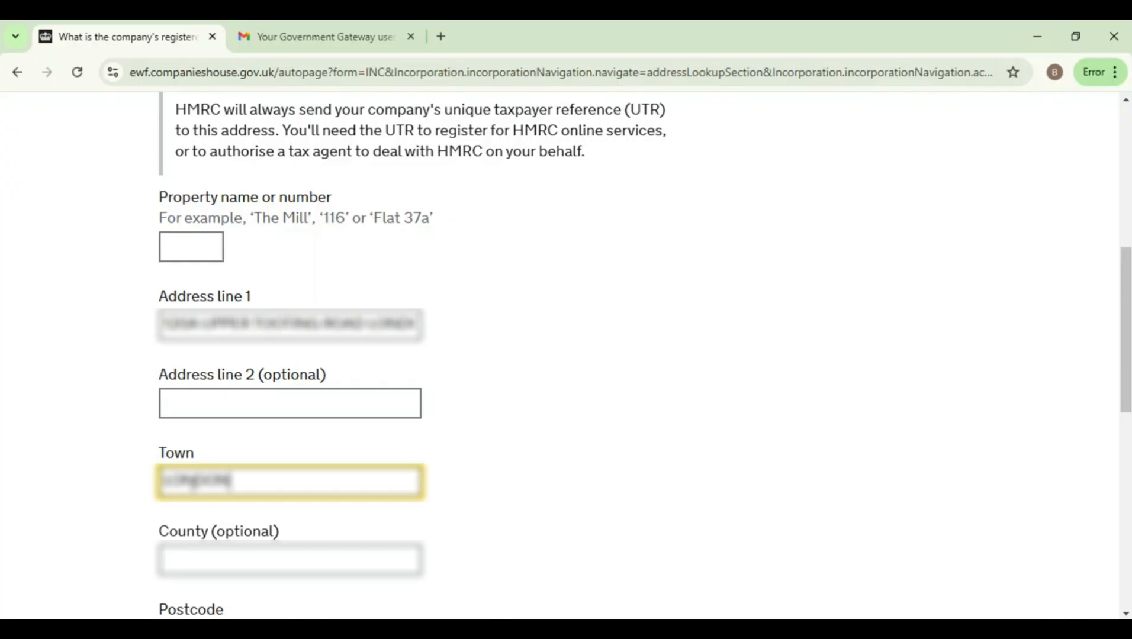
drag(240, 480, 157, 496)
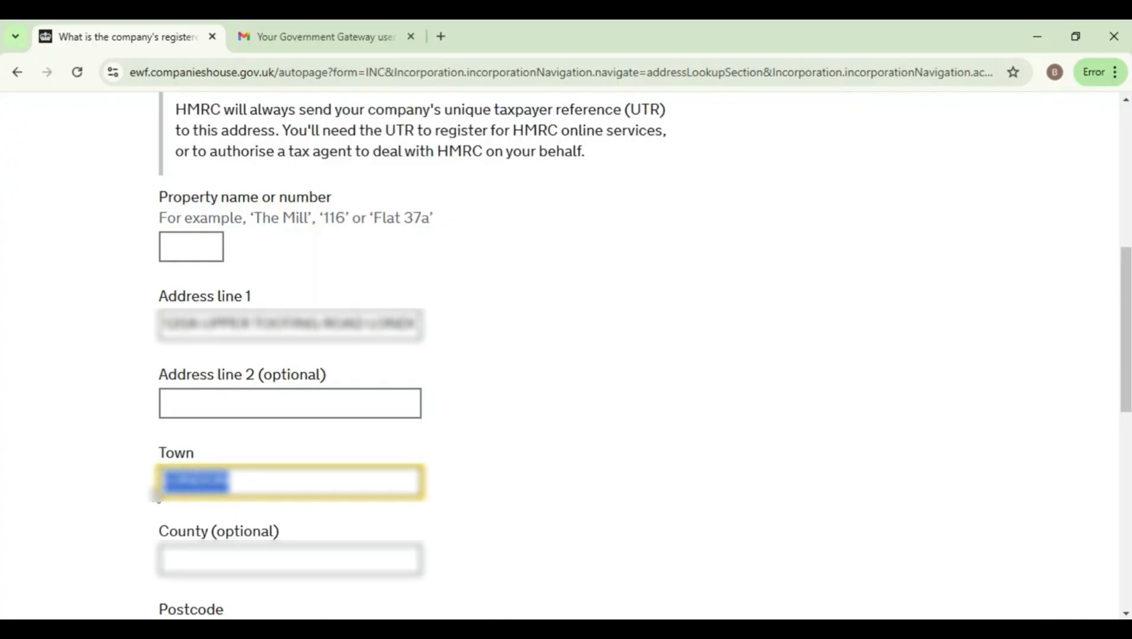
click(187, 562)
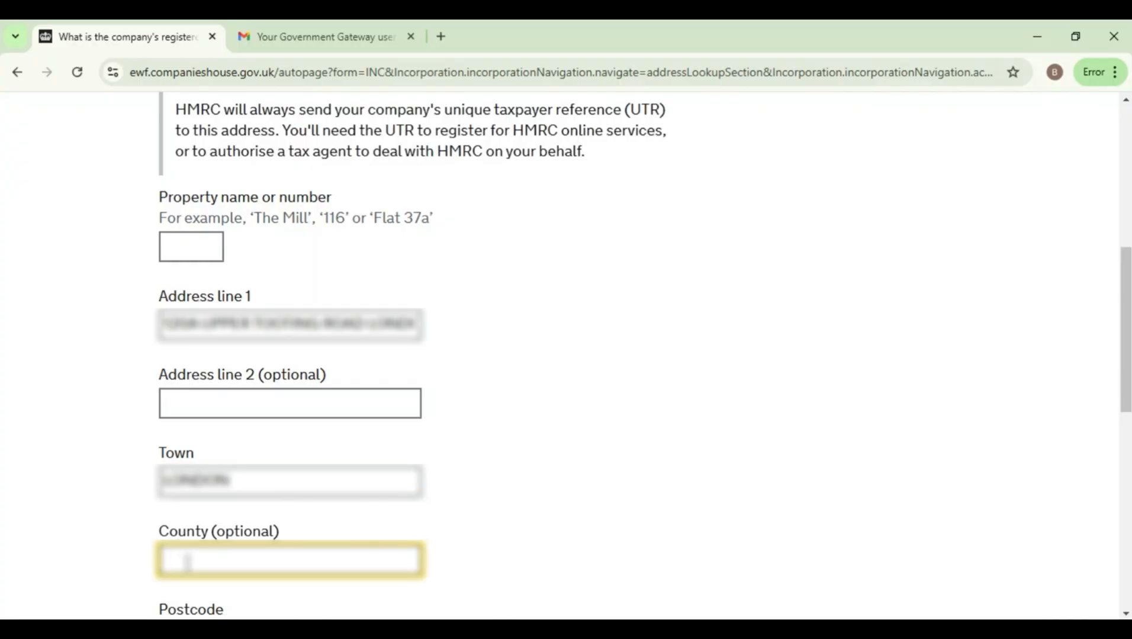
text(LONDON)
Copy the postcode from the end of address line 1 into the registered office's postcode field
click(373, 325)
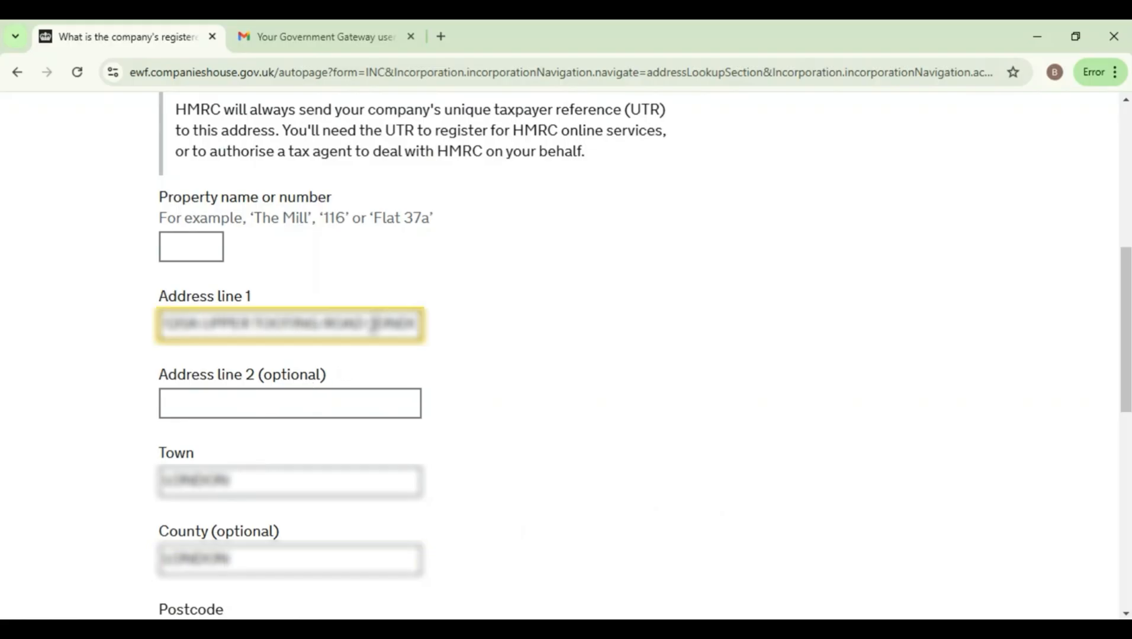
key(Right)
key(Right)
key(Right)
key(Right)
key(Right)
key(Right)
key(Right)
key(Right)
key(Right)
key(Right)
key(Right)
key(Right)
key(Right)
key(Right)
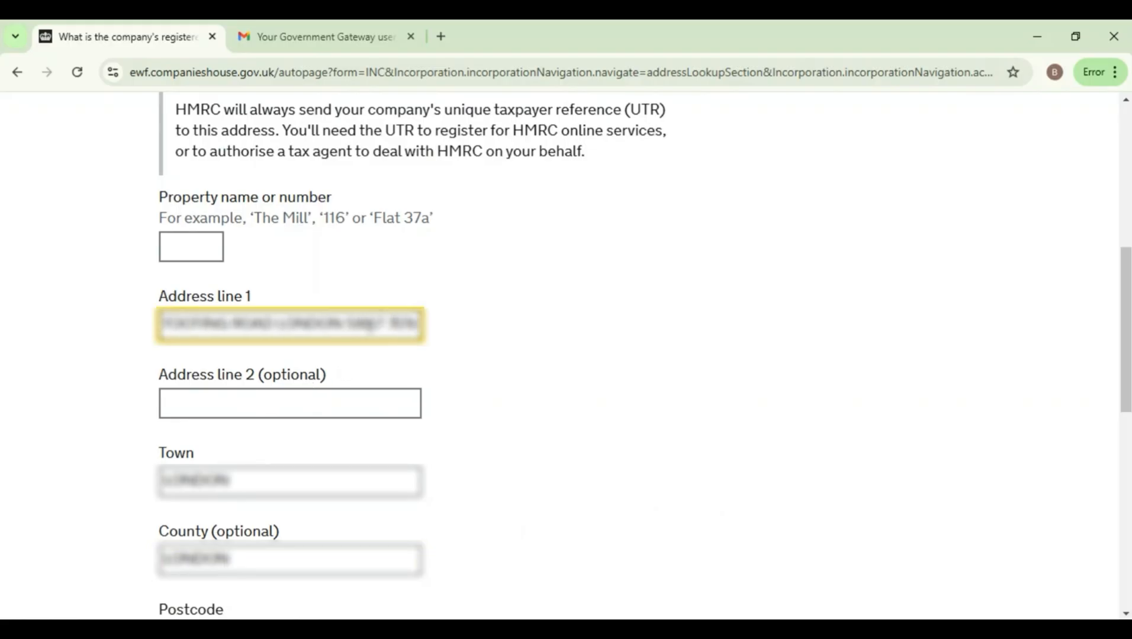
drag(349, 325, 454, 325)
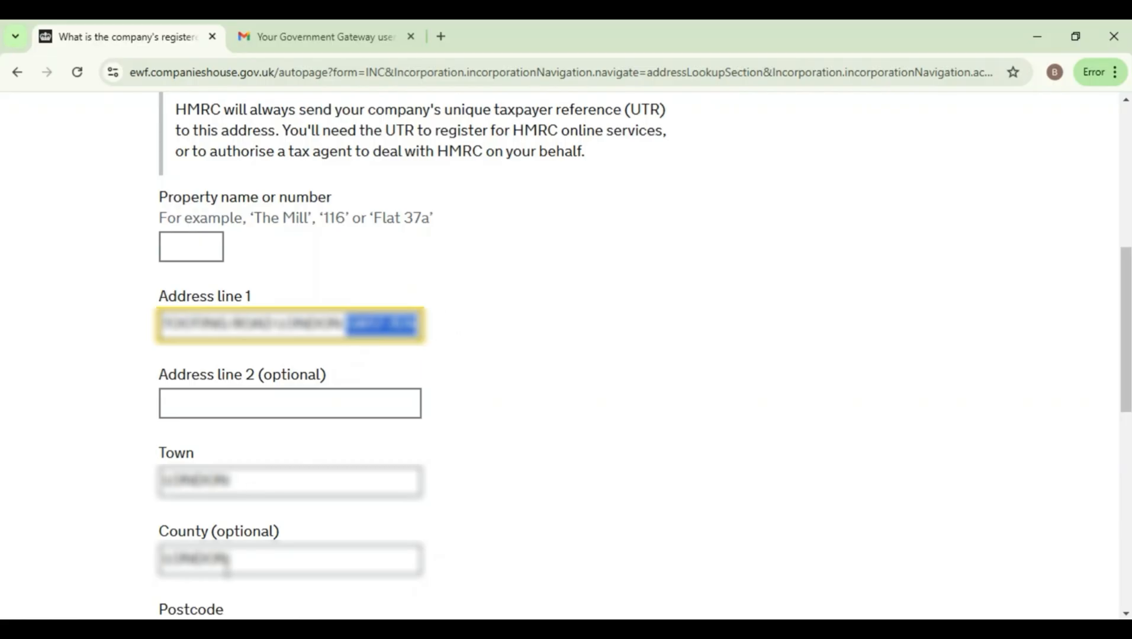
scroll(227, 569, down, 10)
scroll(349, 478, up, 7)
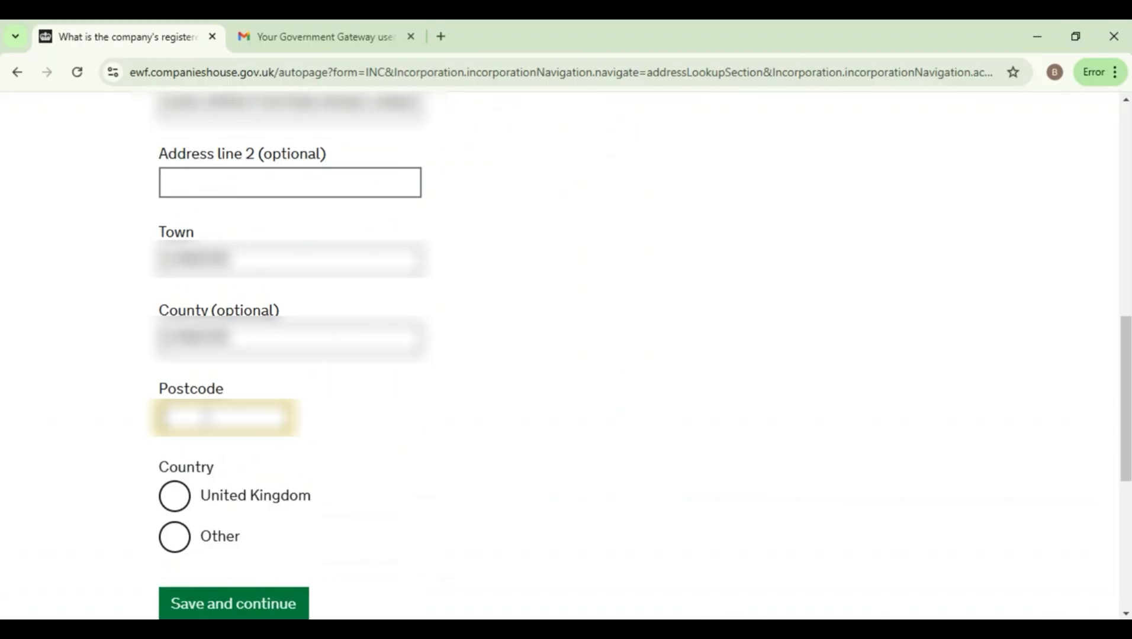
Set the country to United Kingdom, submit the registered office address, and decline the browser's offer to save it
click(173, 496)
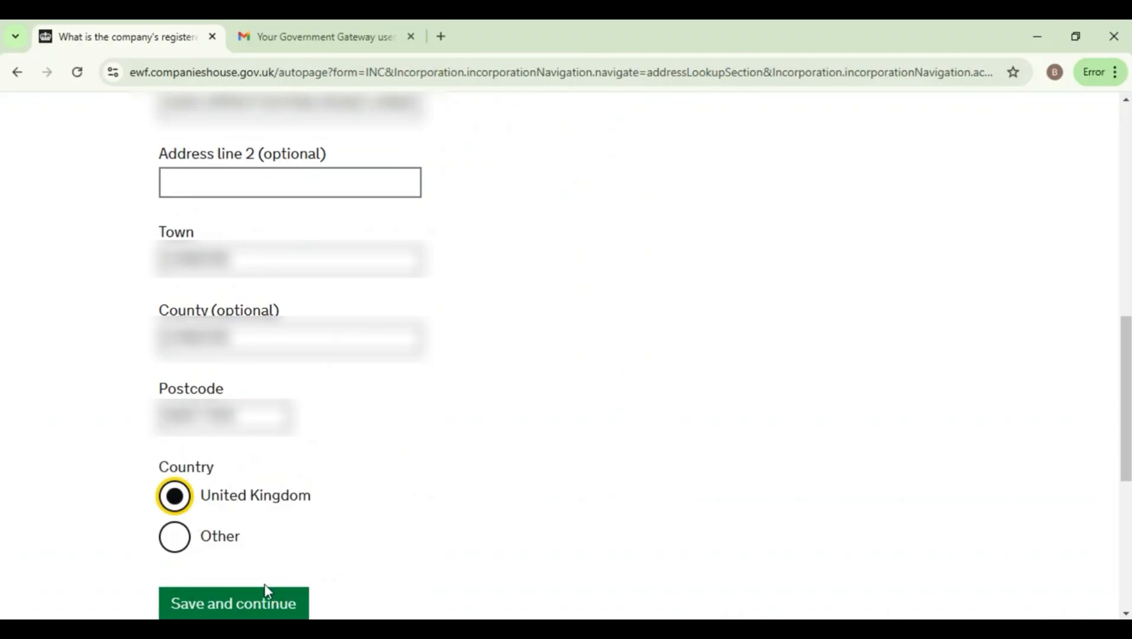
click(263, 601)
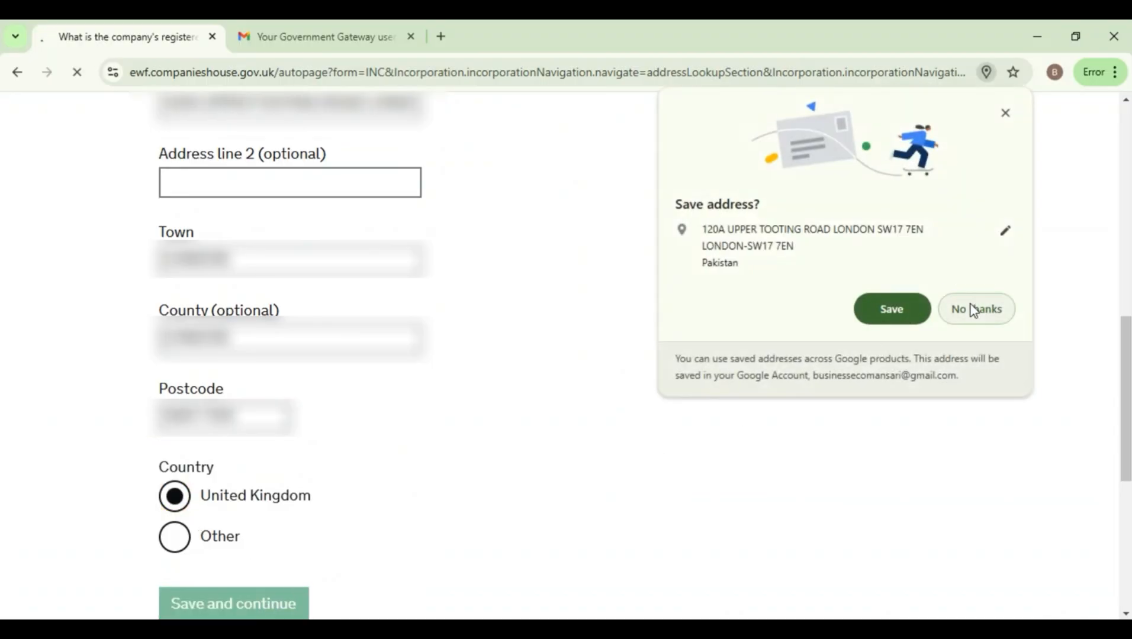
click(972, 310)
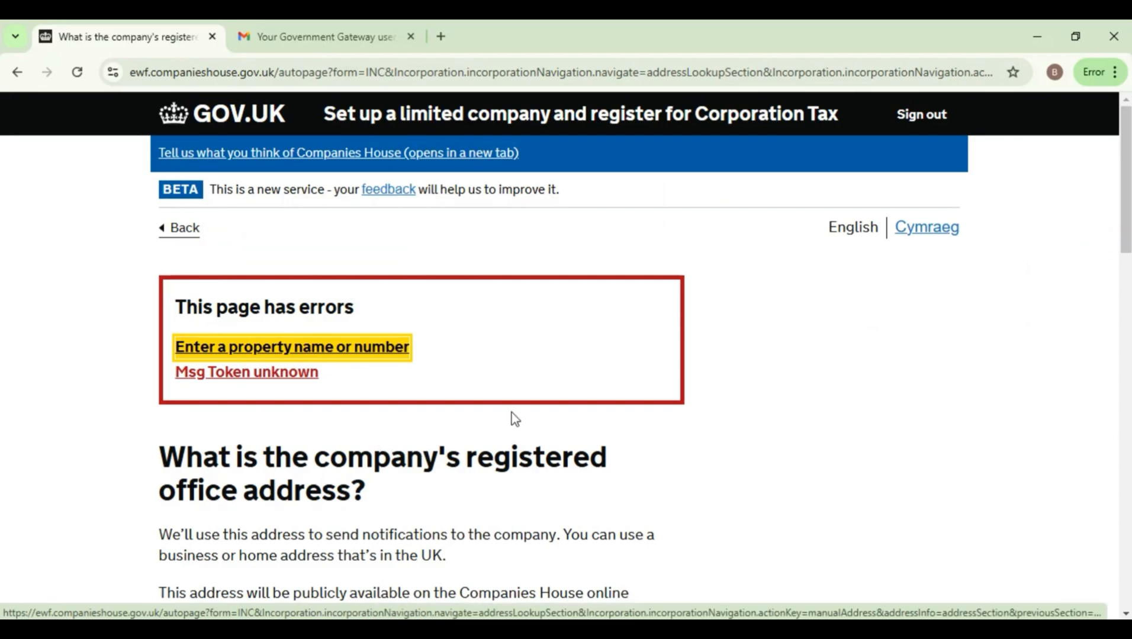
Add the property number to the registered office address, then save and confirm the address
scroll(604, 407, down, 5)
scroll(604, 407, down, 4)
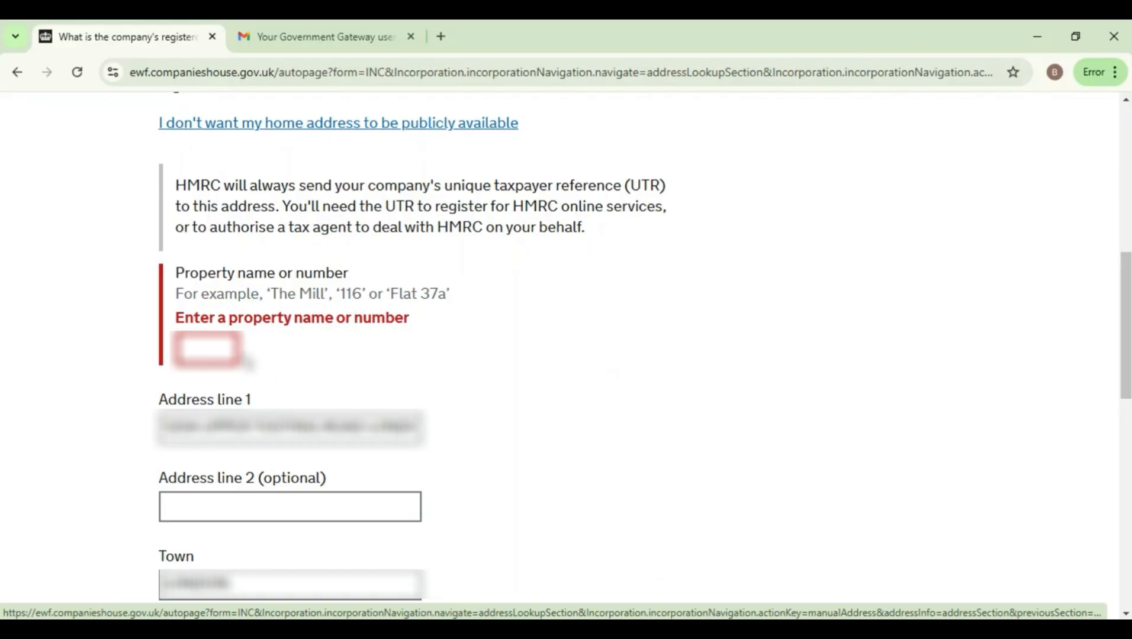
click(221, 348)
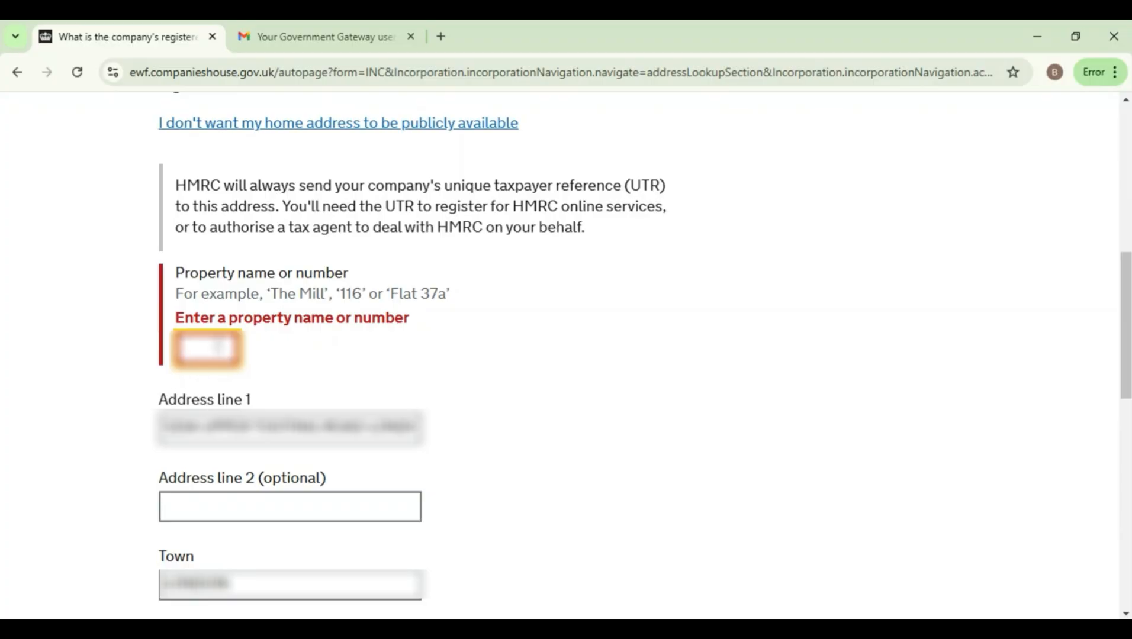
text(•••)
click(535, 352)
drag(1125, 325, 1125, 535)
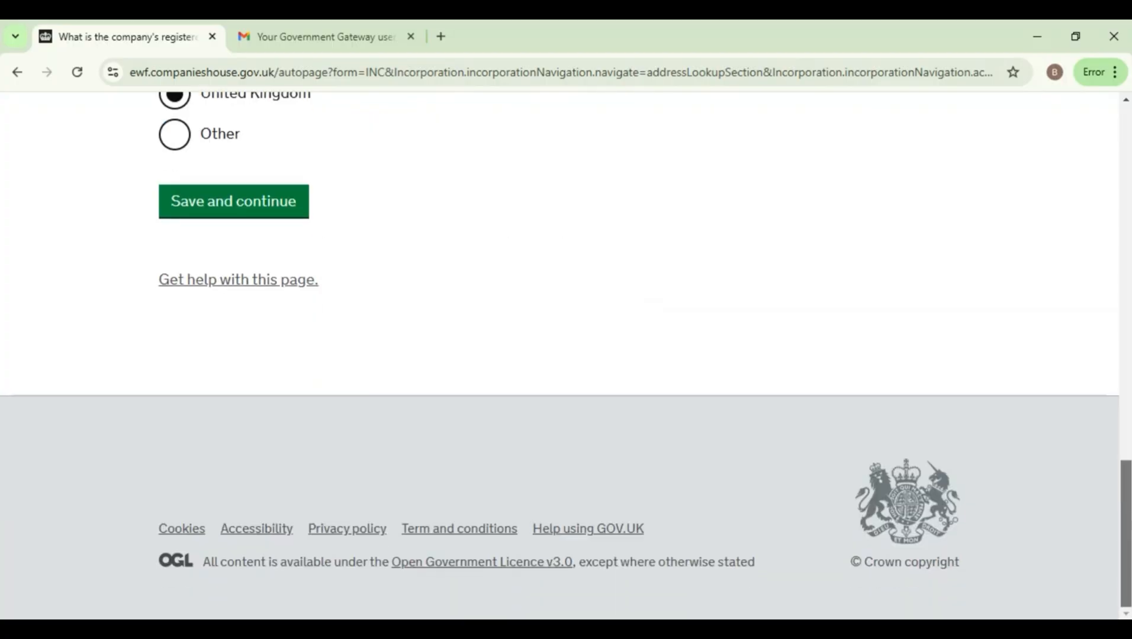
click(246, 215)
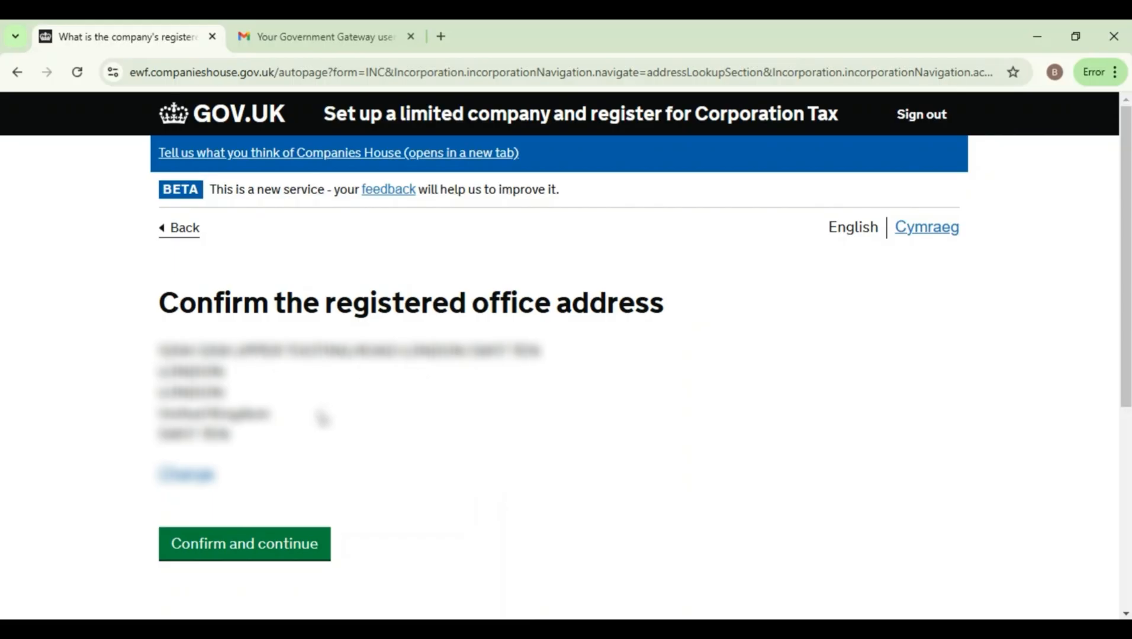
click(277, 552)
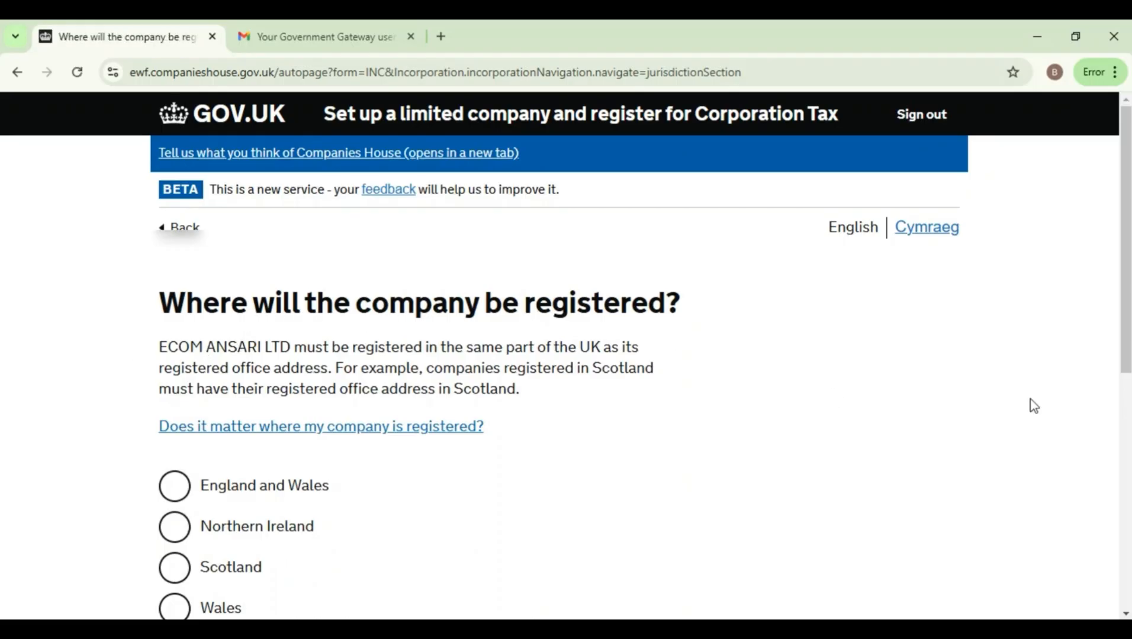
Choose England and Wales as the place where the company will be registered and save the answer
scroll(1030, 404, down, 2)
click(293, 394)
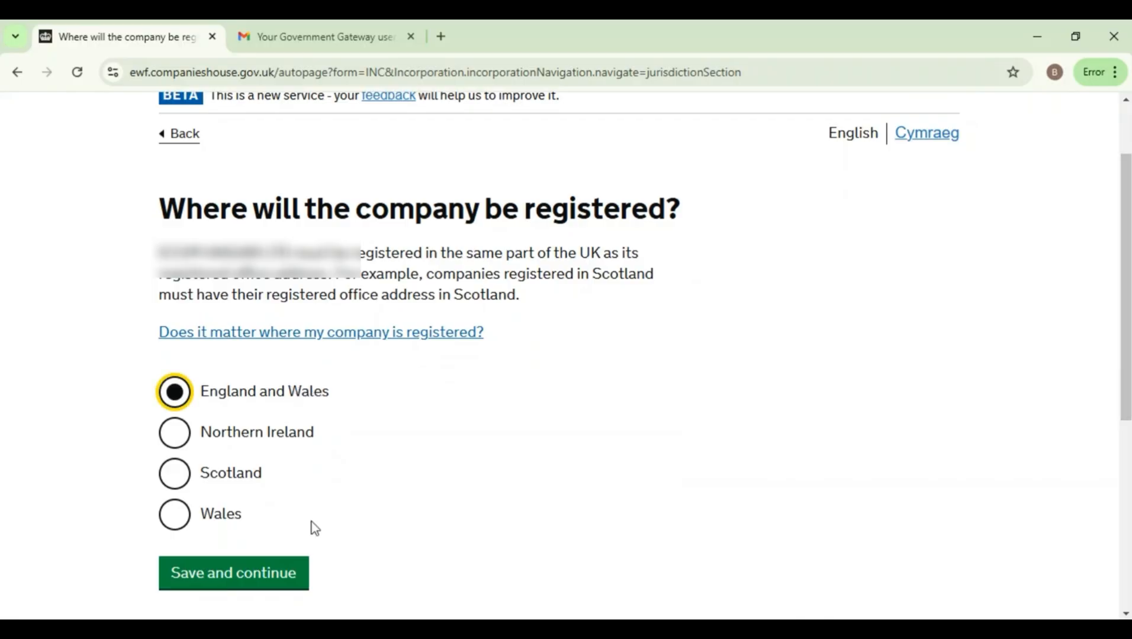
click(289, 569)
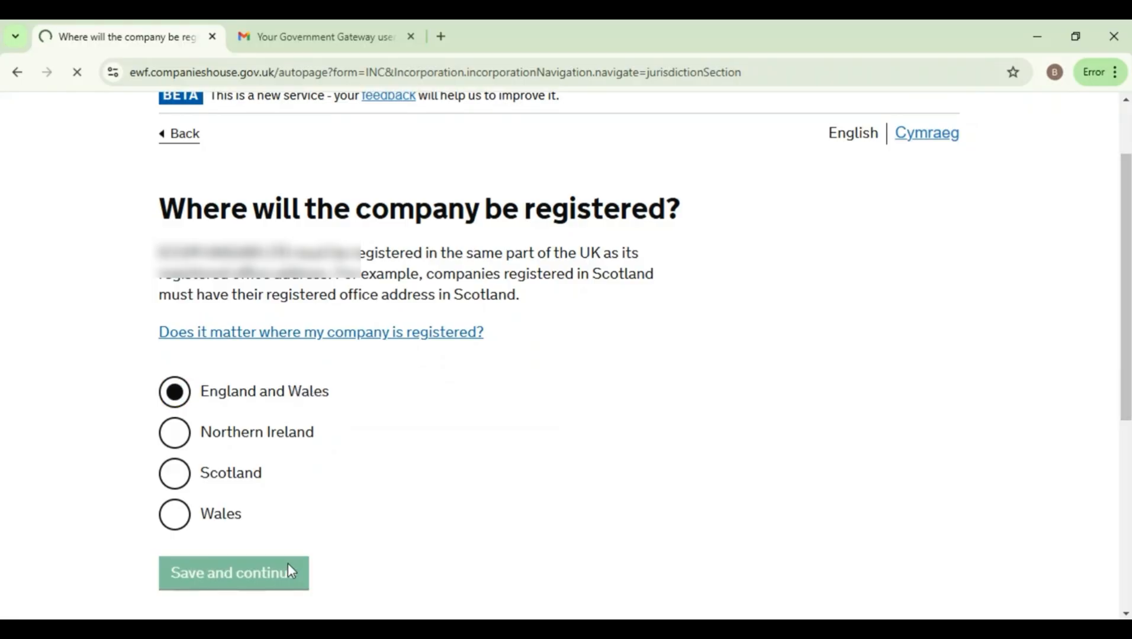
Choose the existing registered office address as the company's principal place of business and save it
scroll(1109, 280, down, 1)
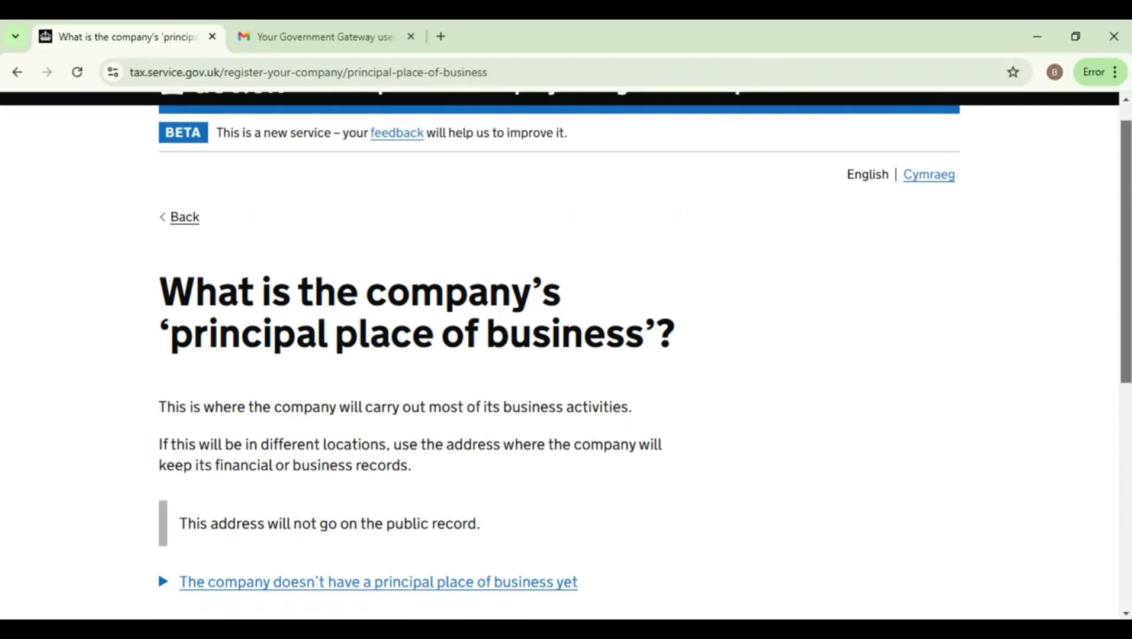
scroll(566, 355, down, 3)
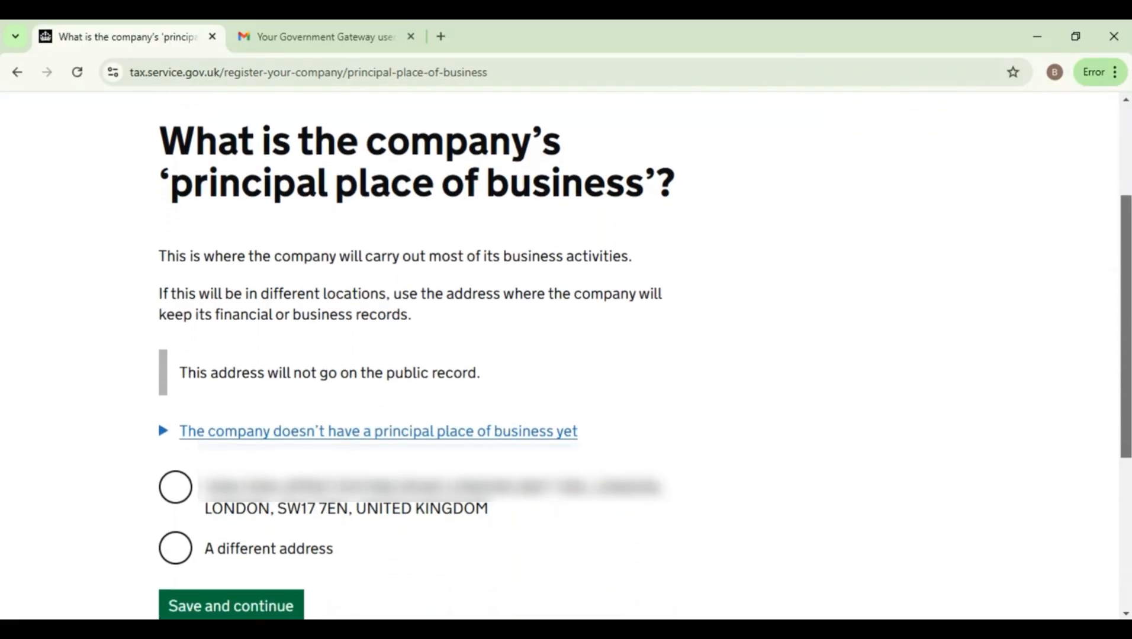
drag(1125, 363, 1126, 372)
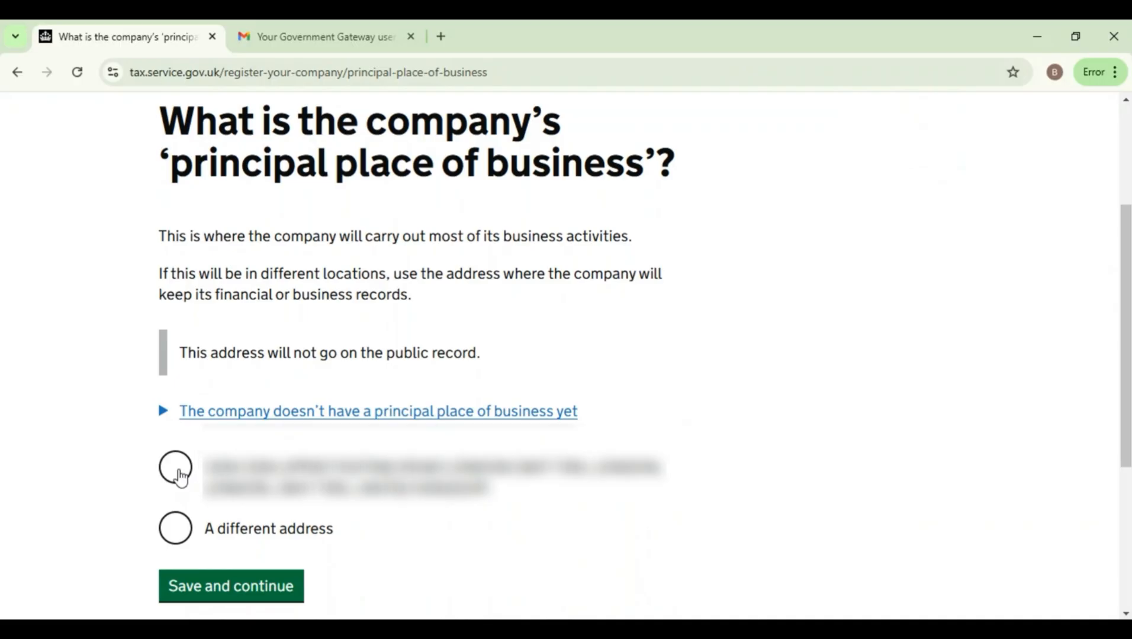
click(177, 475)
click(222, 590)
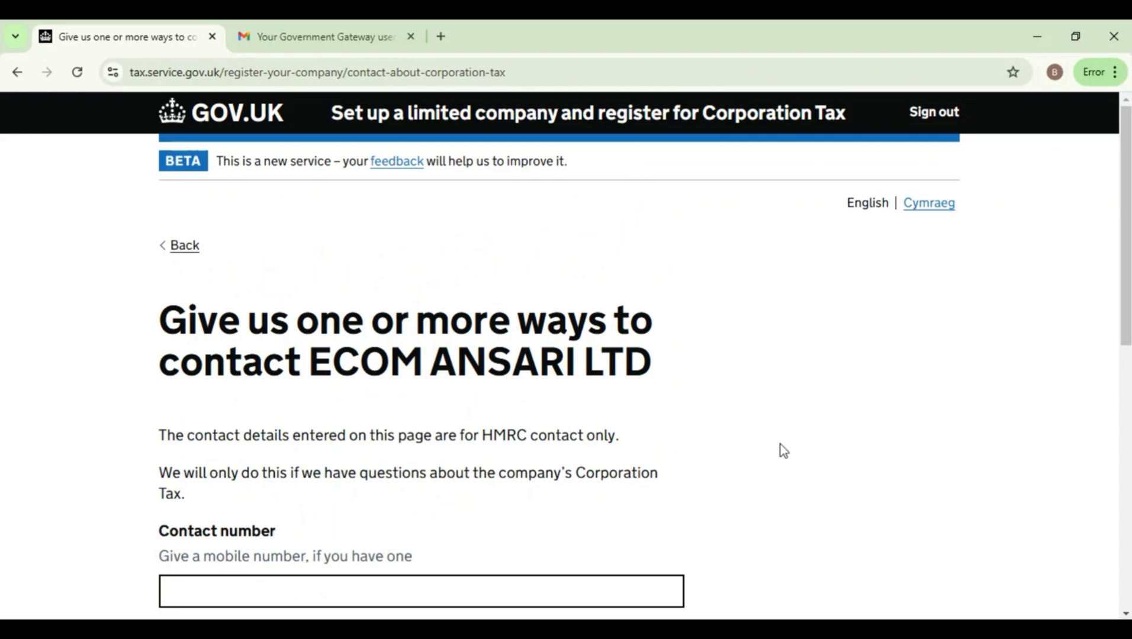
Review the HMRC contact details, keep only the prefilled email address, and save them
scroll(780, 445, down, 2)
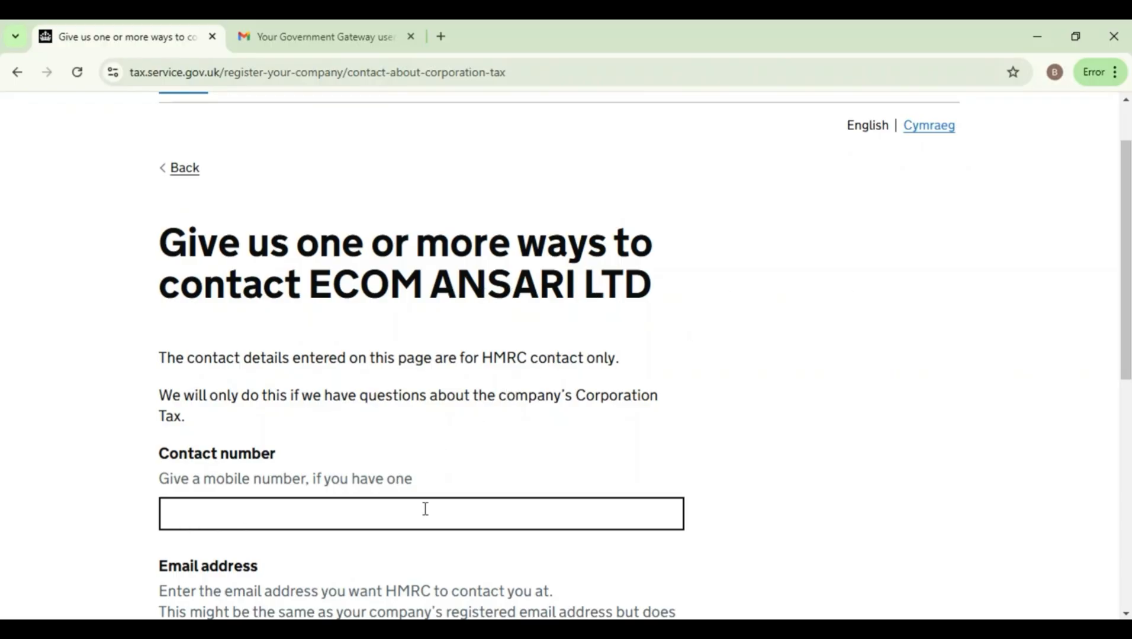
drag(1127, 252, 1126, 327)
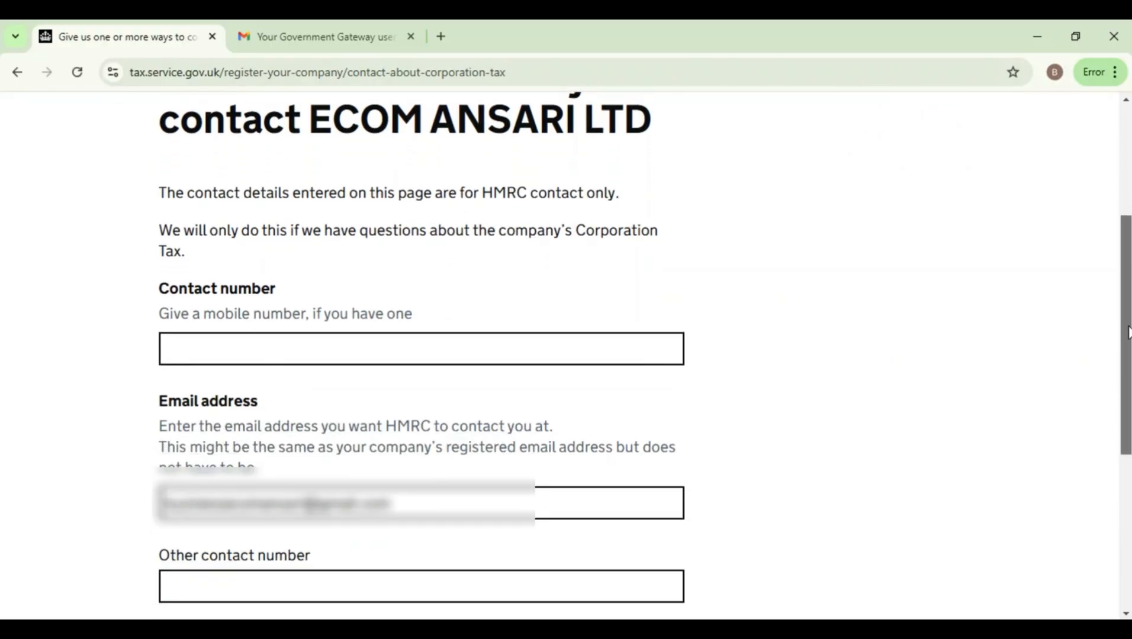
scroll(1006, 465, down, 5)
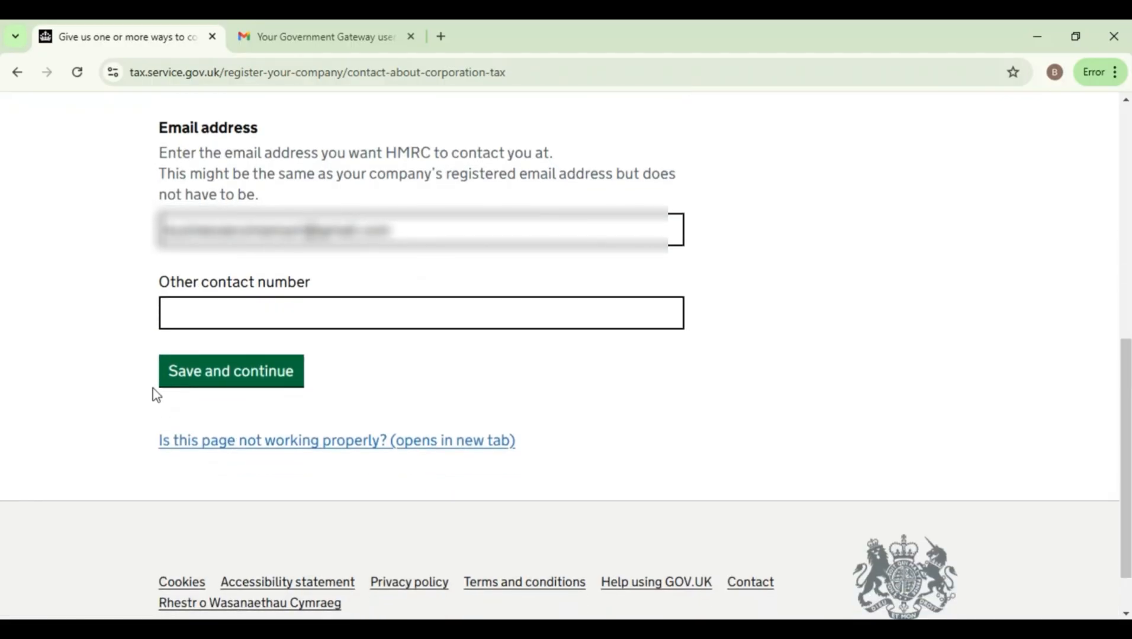
click(222, 377)
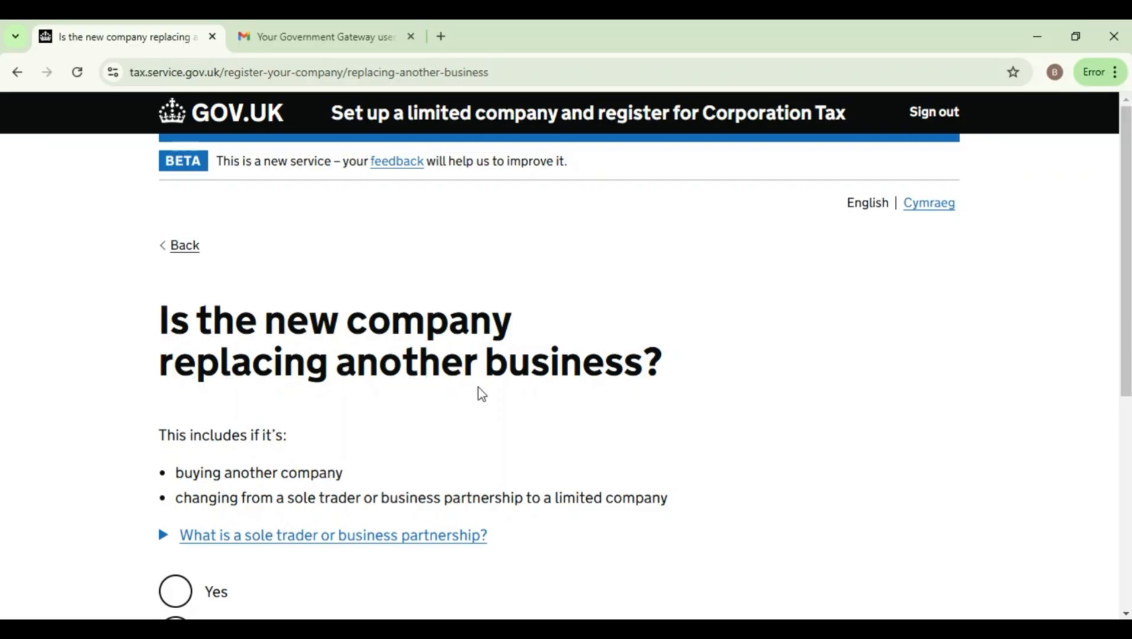
Answer No to whether the new company is replacing another business and save the answer
scroll(157, 465, down, 2)
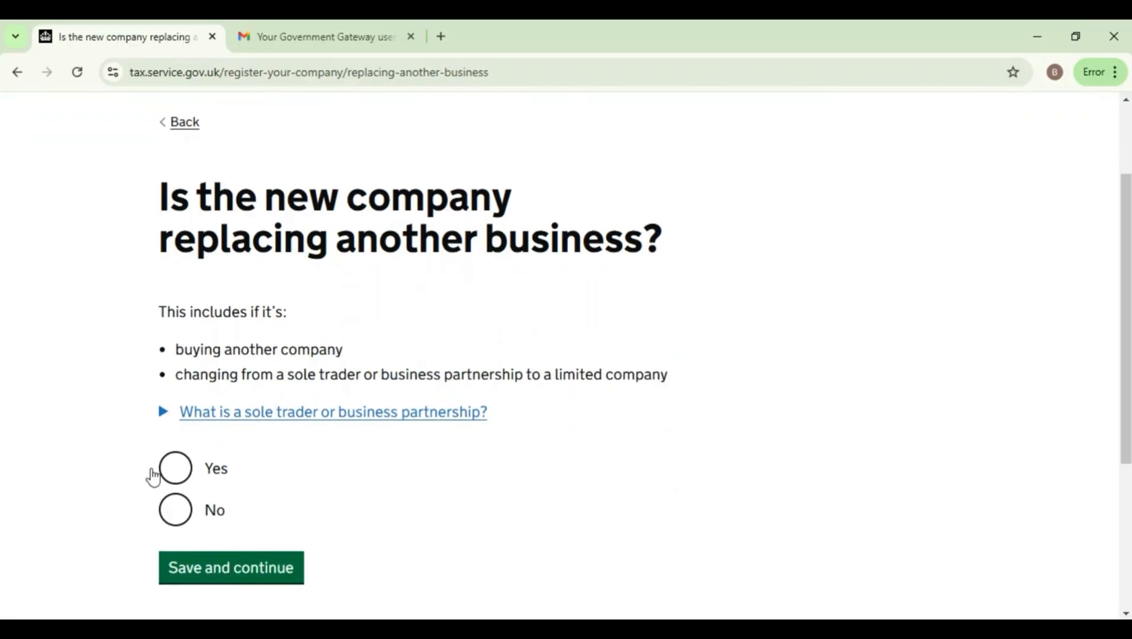
click(176, 509)
click(243, 575)
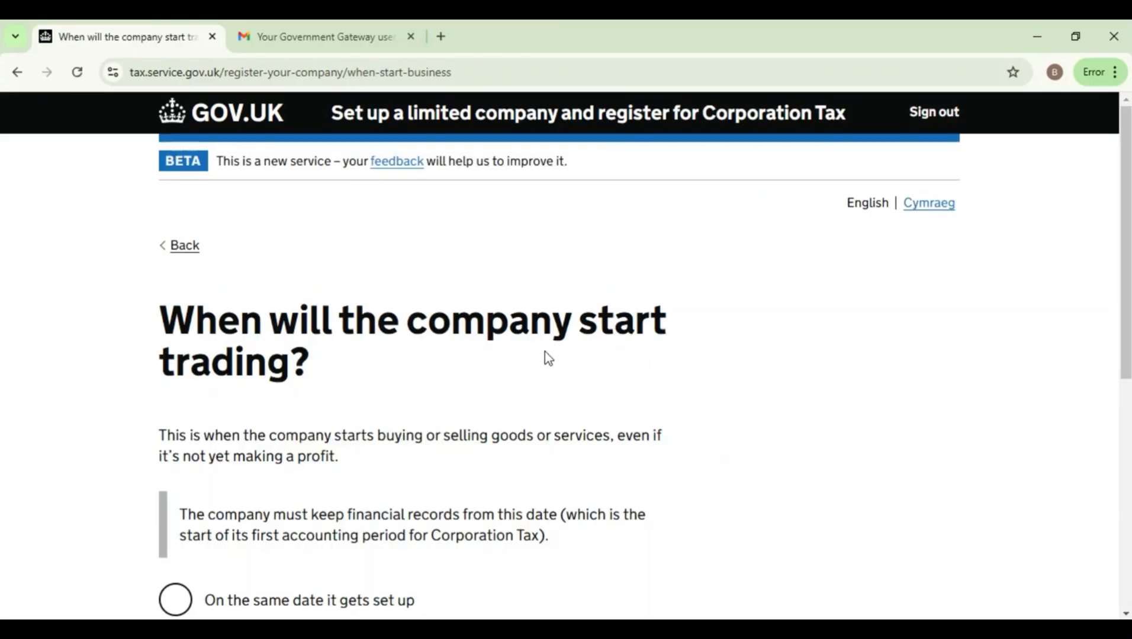
Choose that the company will start trading on the same date it gets set up and save the answer
scroll(1030, 274, down, 3)
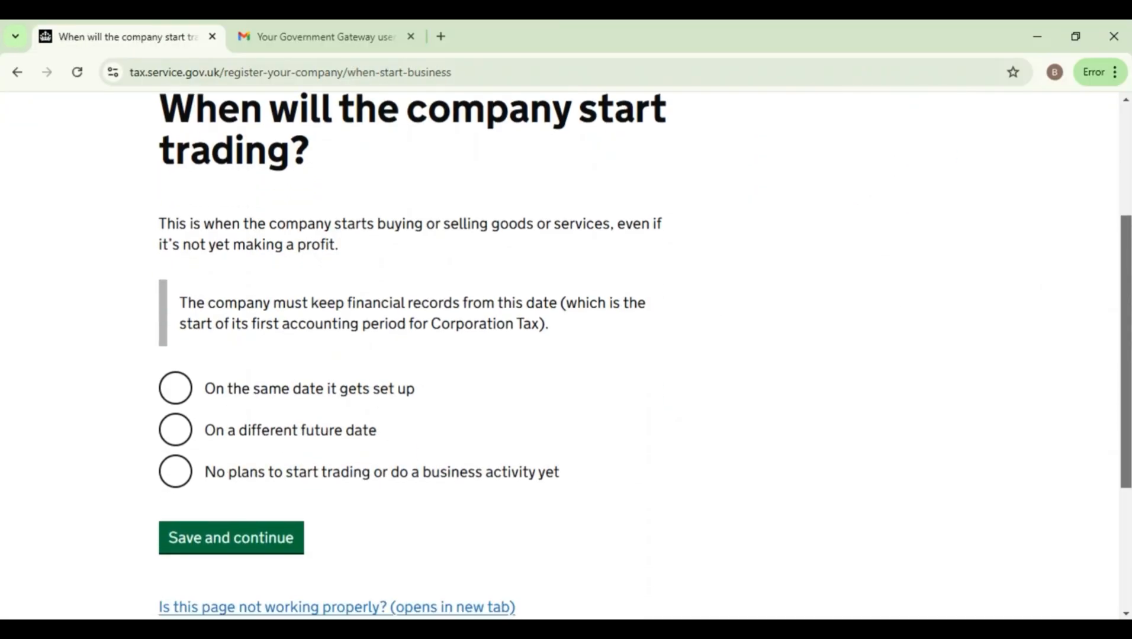
click(272, 397)
click(253, 543)
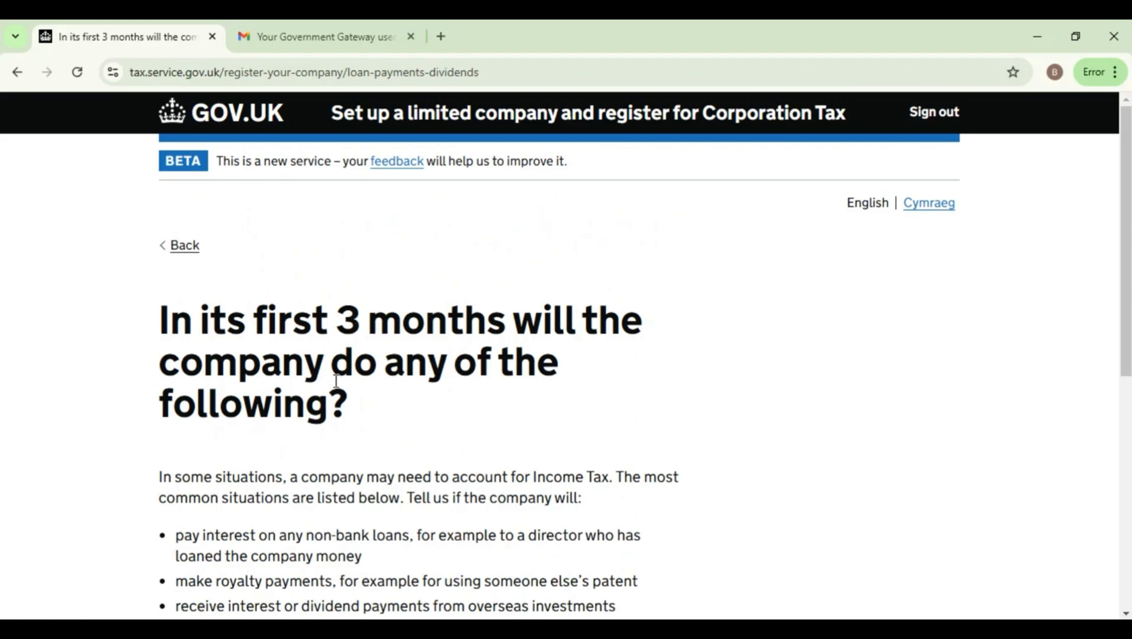
Answer No to loan interest, royalty or overseas investment payments in the company's first 3 months and save the answer
scroll(532, 378, down, 4)
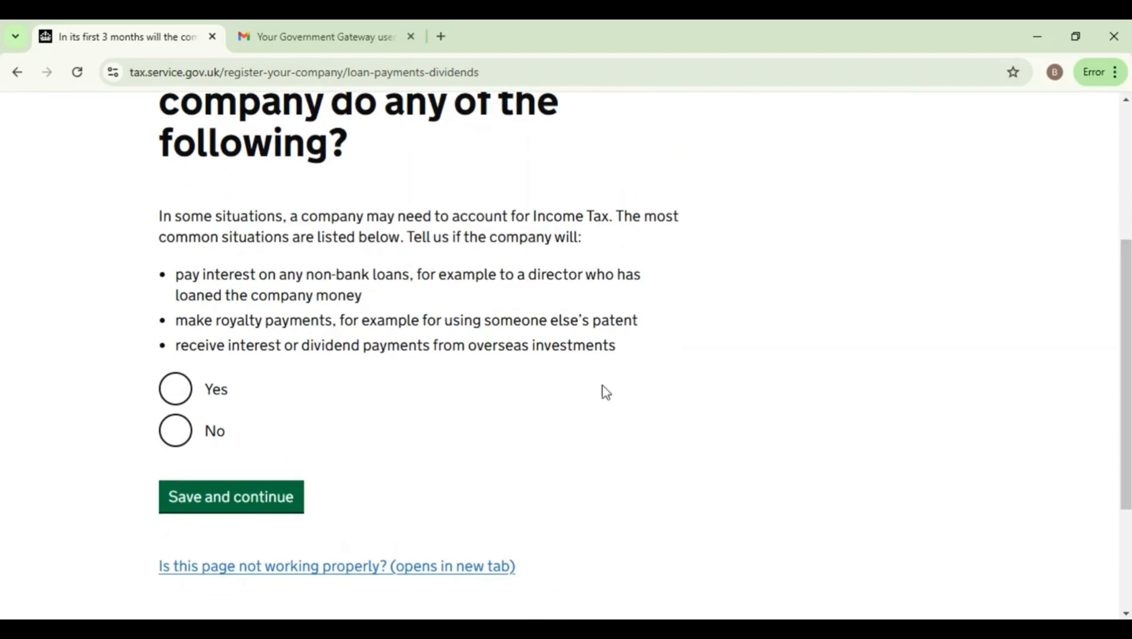
click(176, 429)
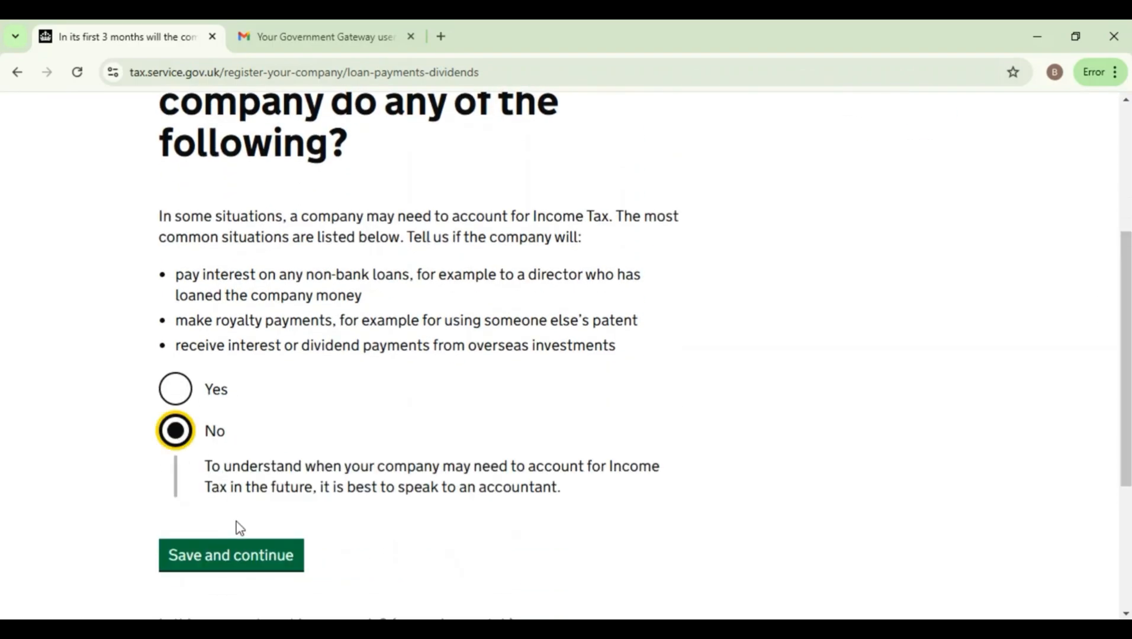
click(245, 558)
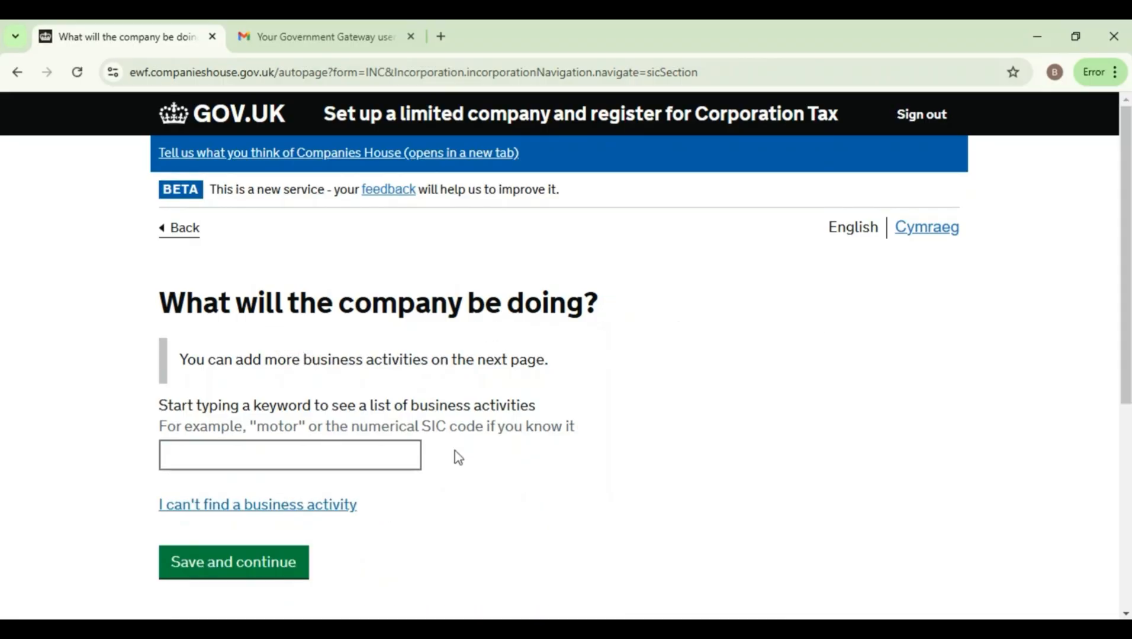
Find SIC code 47990, save Other retail sale not in stores, stalls or markets as the business activity, and confirm it
click(339, 456)
scroll(1129, 402, down, 5)
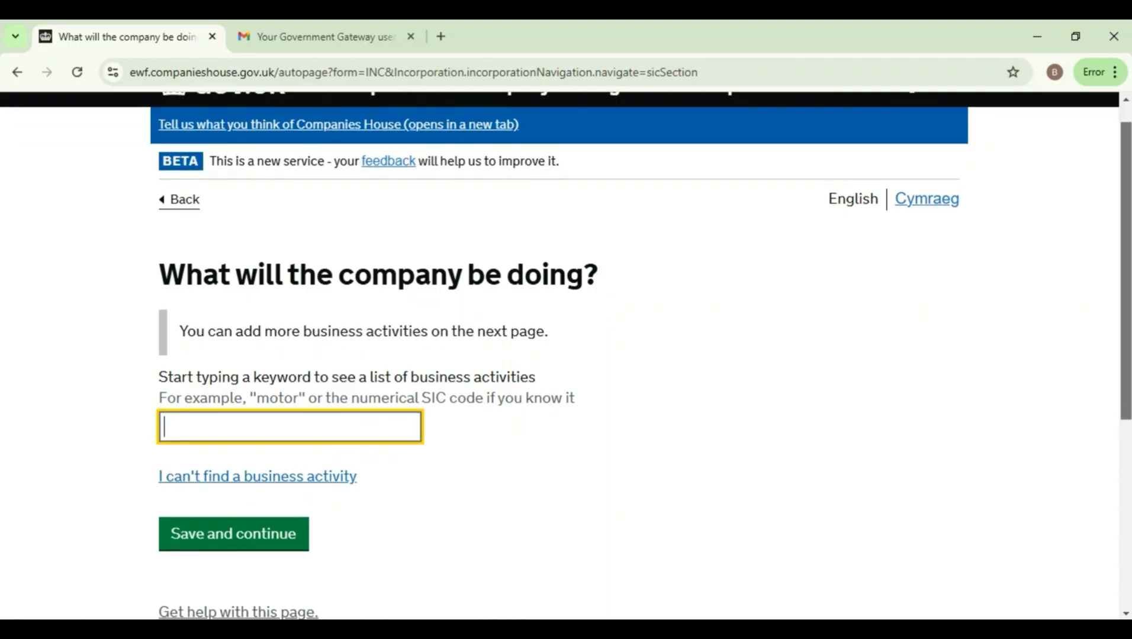
scroll(1128, 401, up, 2)
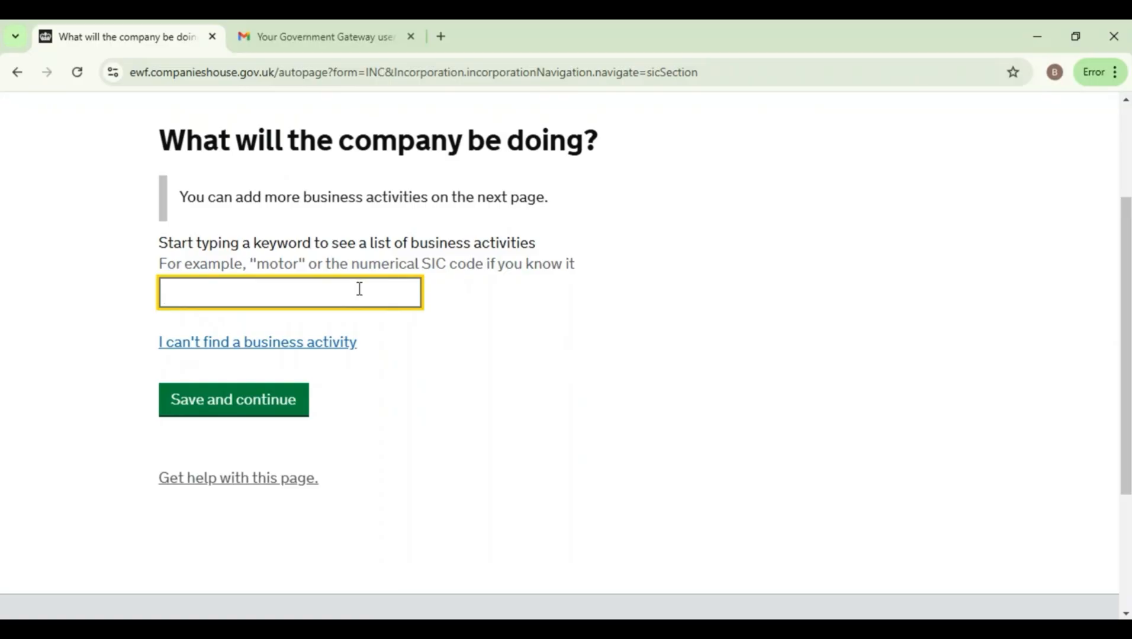
text(47)
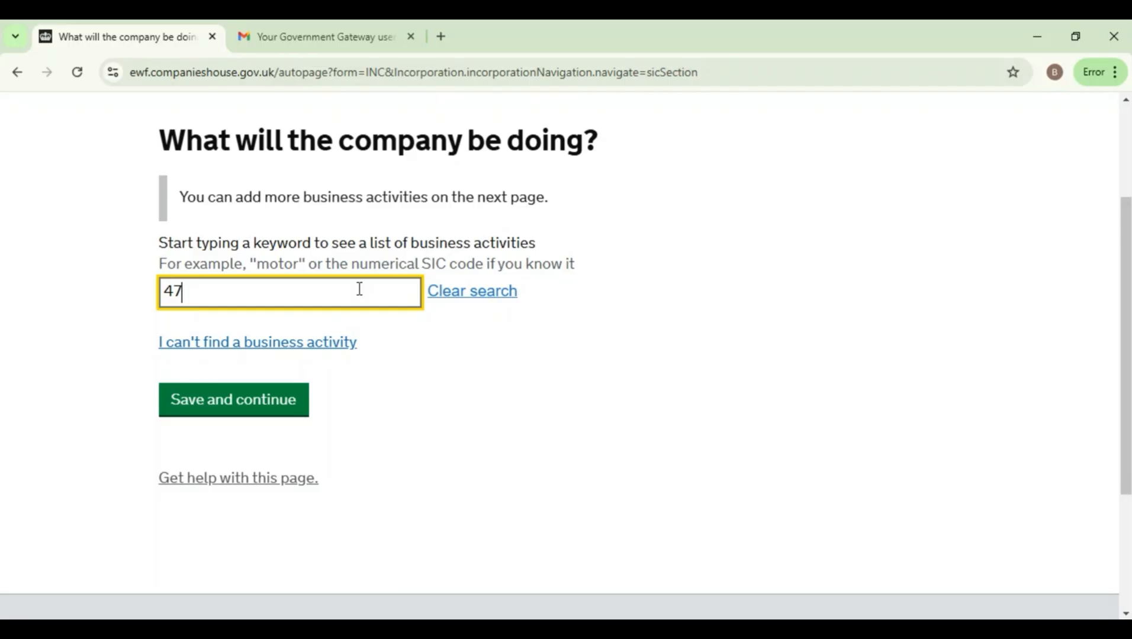
text(990)
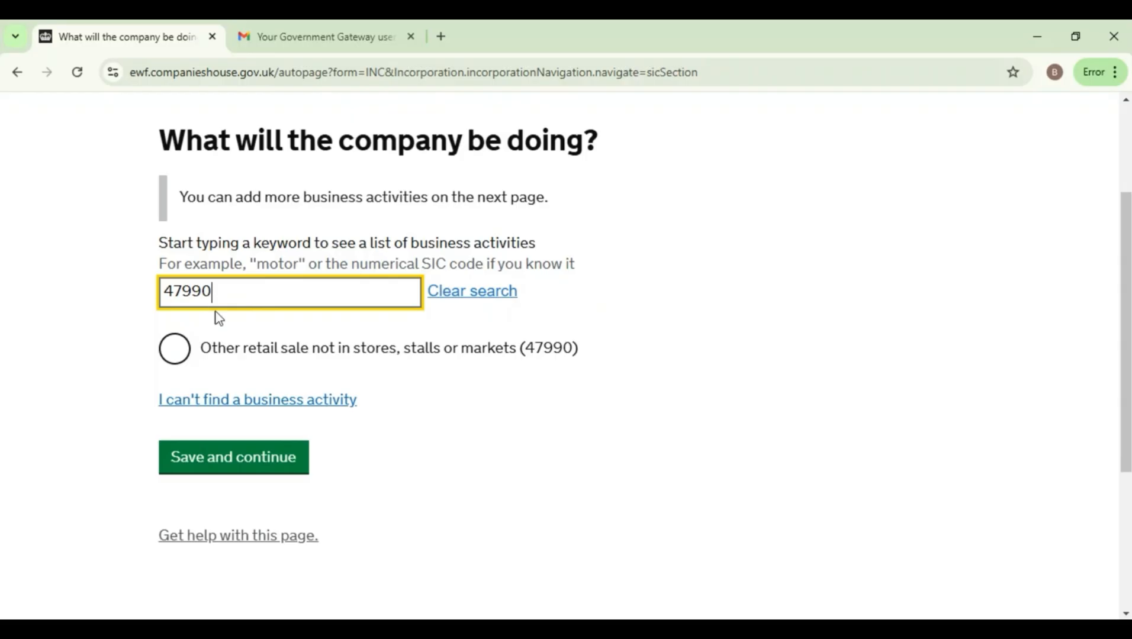
click(176, 353)
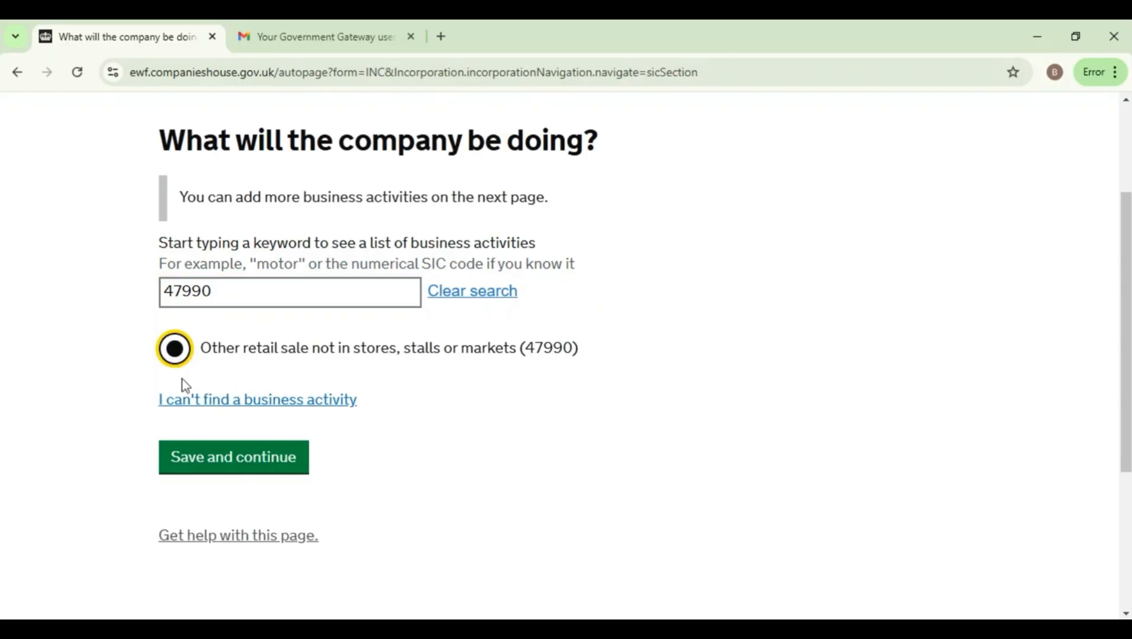
click(232, 467)
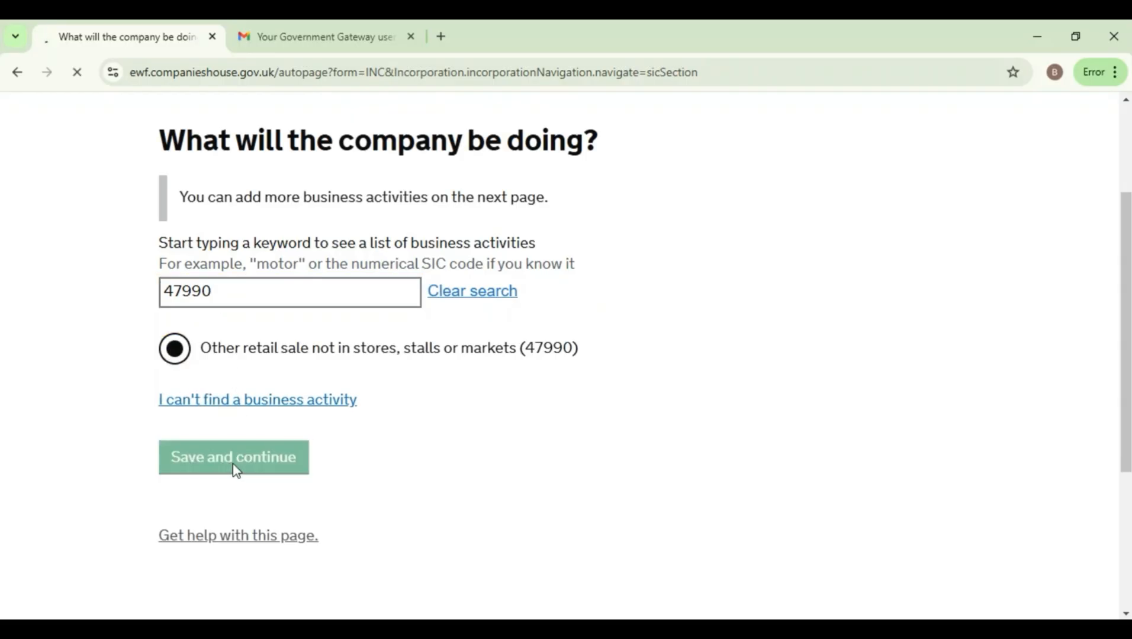
scroll(433, 201, down, 2)
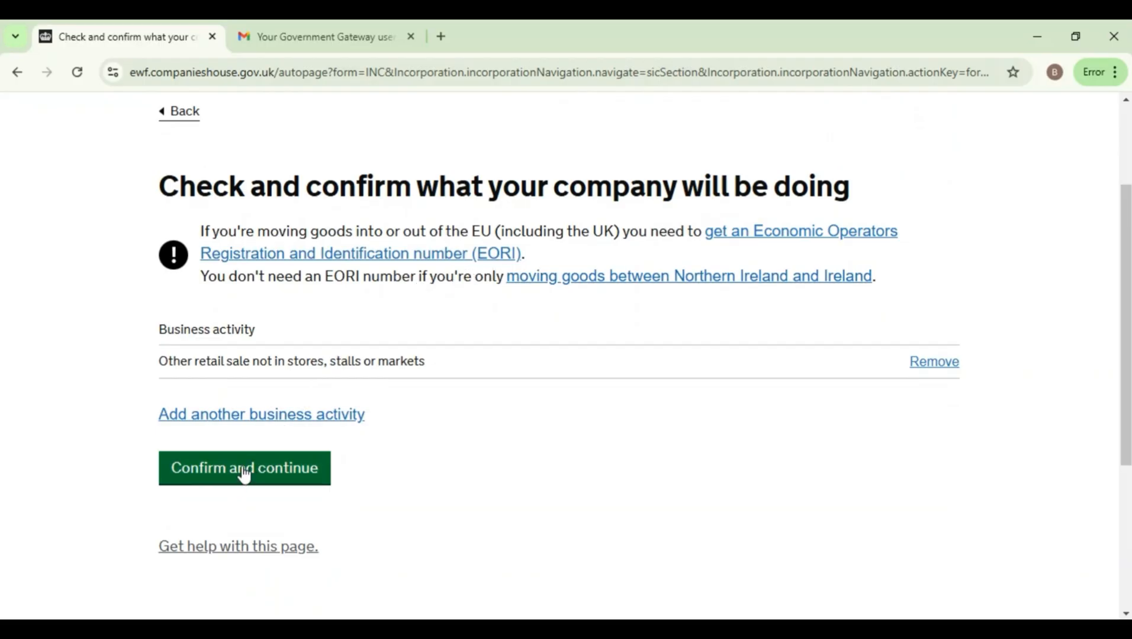
click(243, 469)
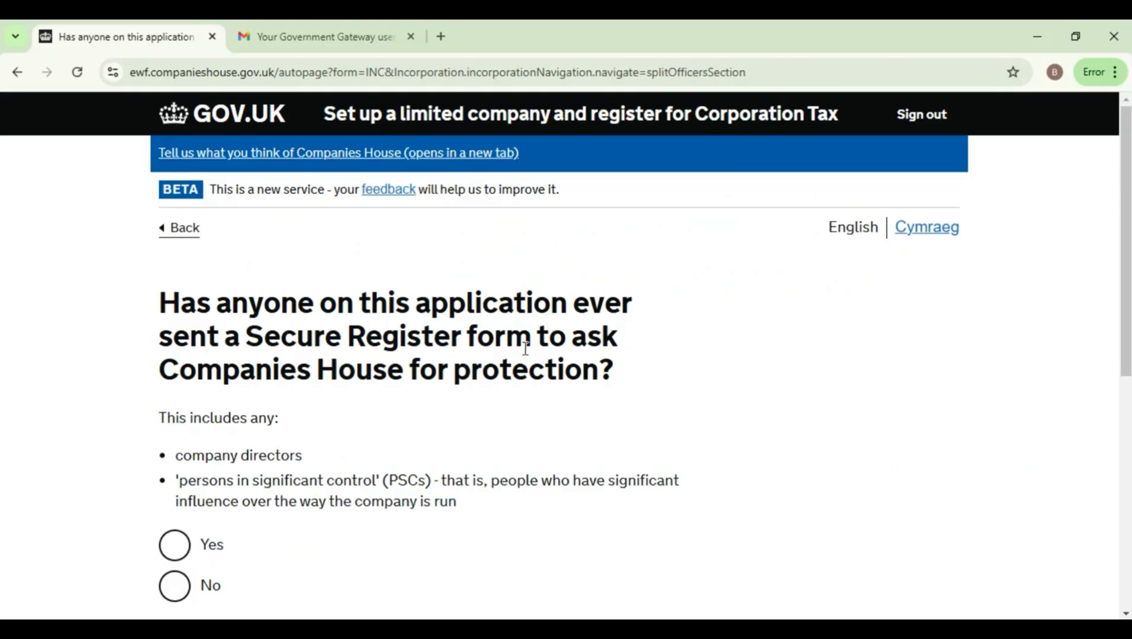
Answer No to whether anyone on the application has sent a Secure Register form and save the answer
scroll(917, 407, down, 2)
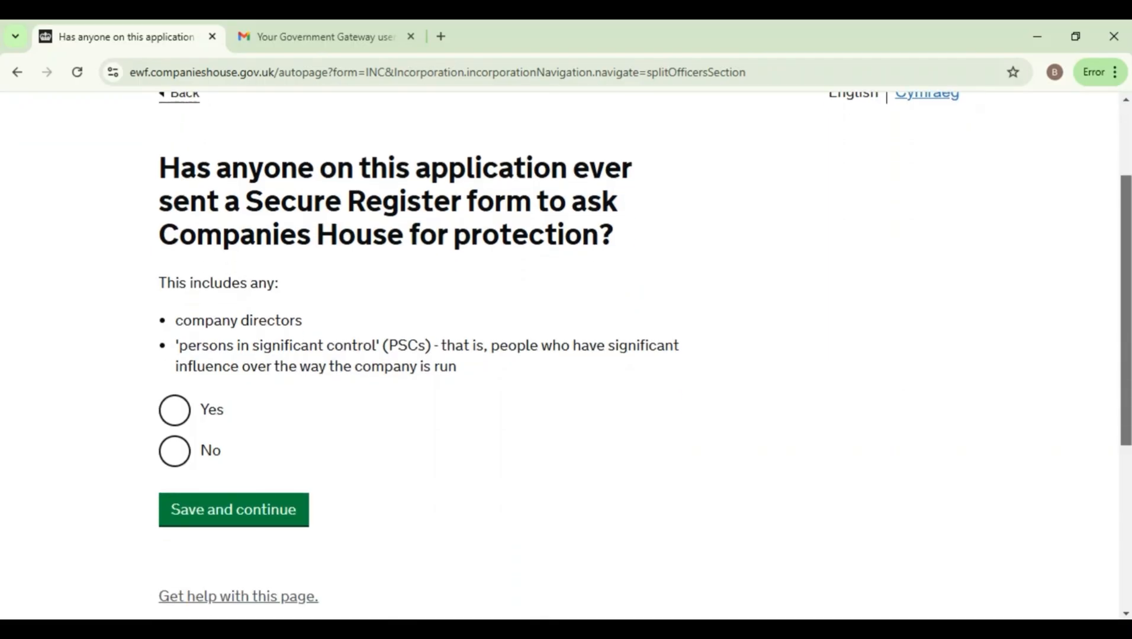
click(191, 460)
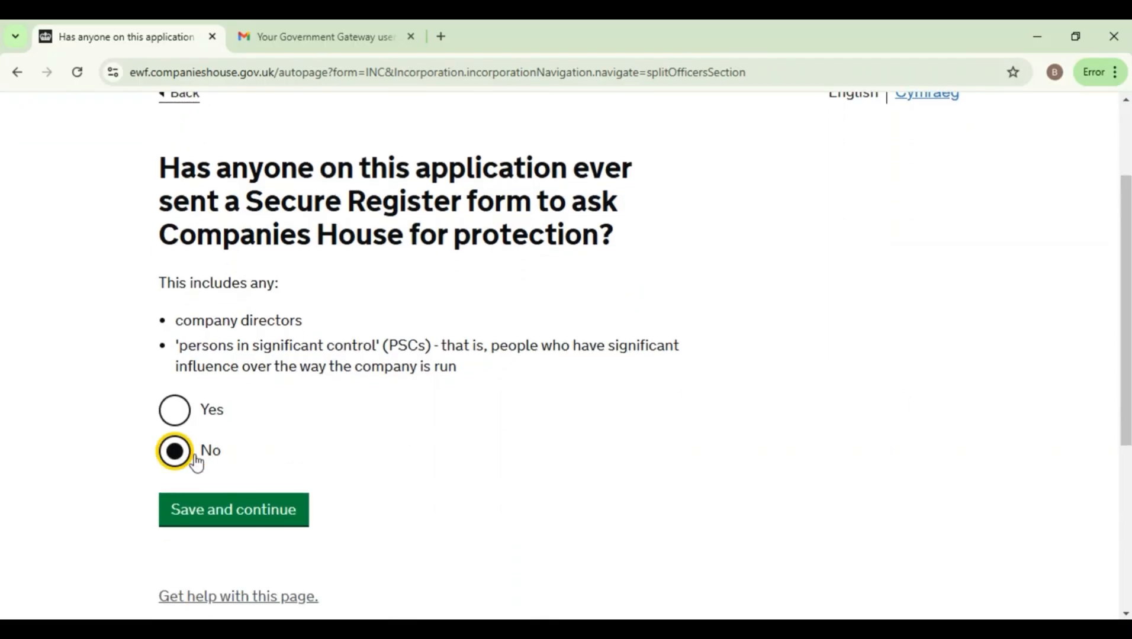
click(249, 519)
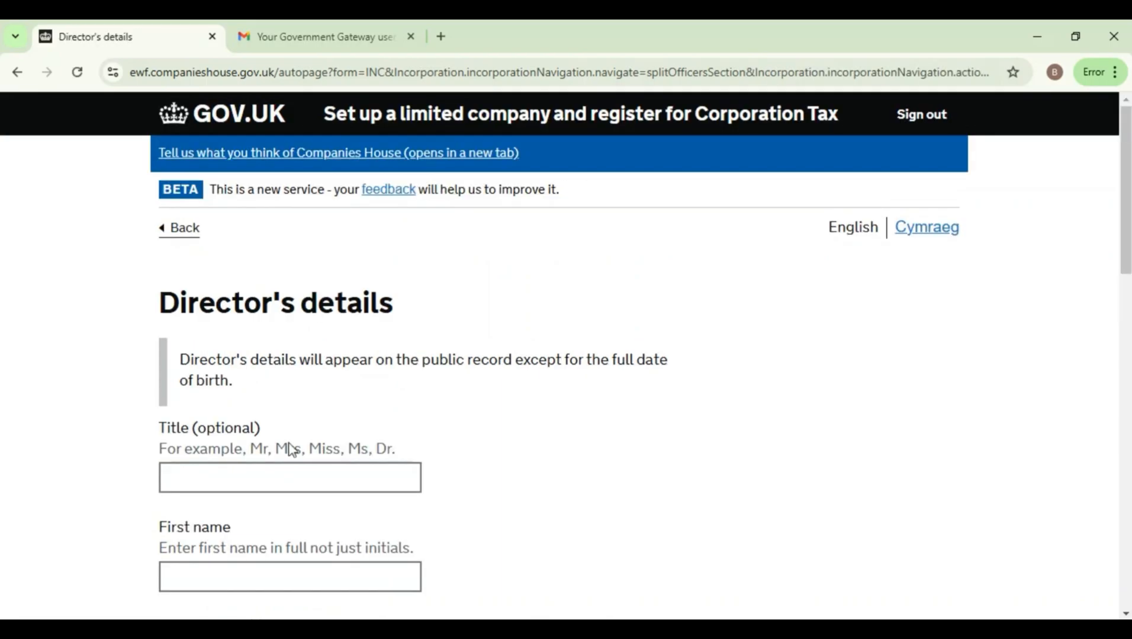
Enter the director's title and given names in the title and first name fields of the director's details
drag(1127, 226, 1130, 255)
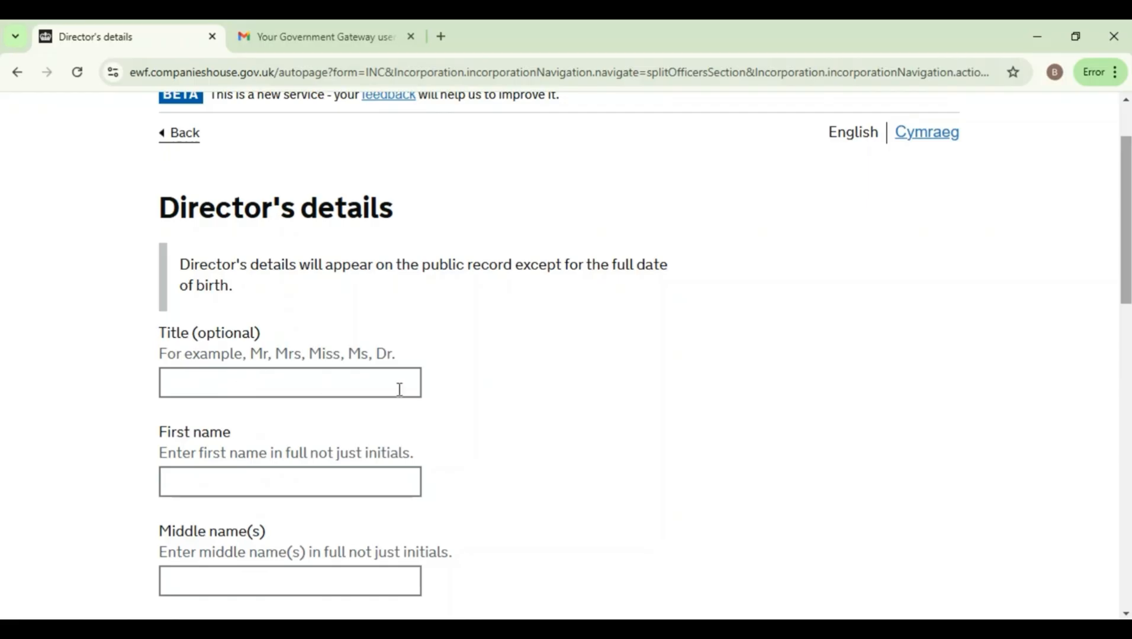
drag(1124, 270, 1123, 309)
click(315, 271)
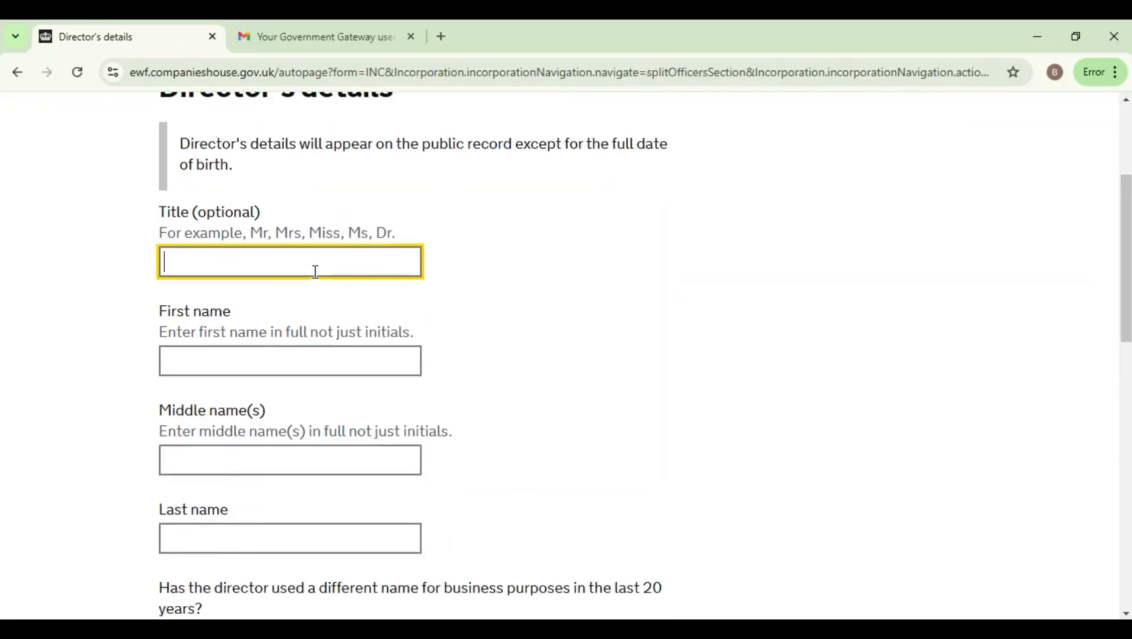
text(Mr)
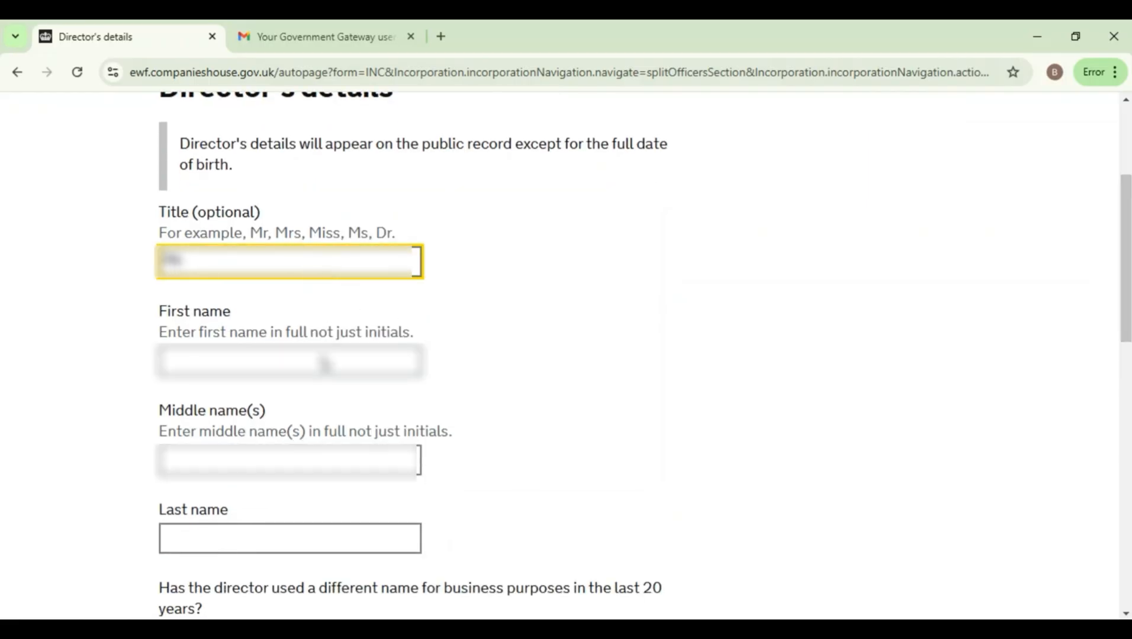
click(303, 362)
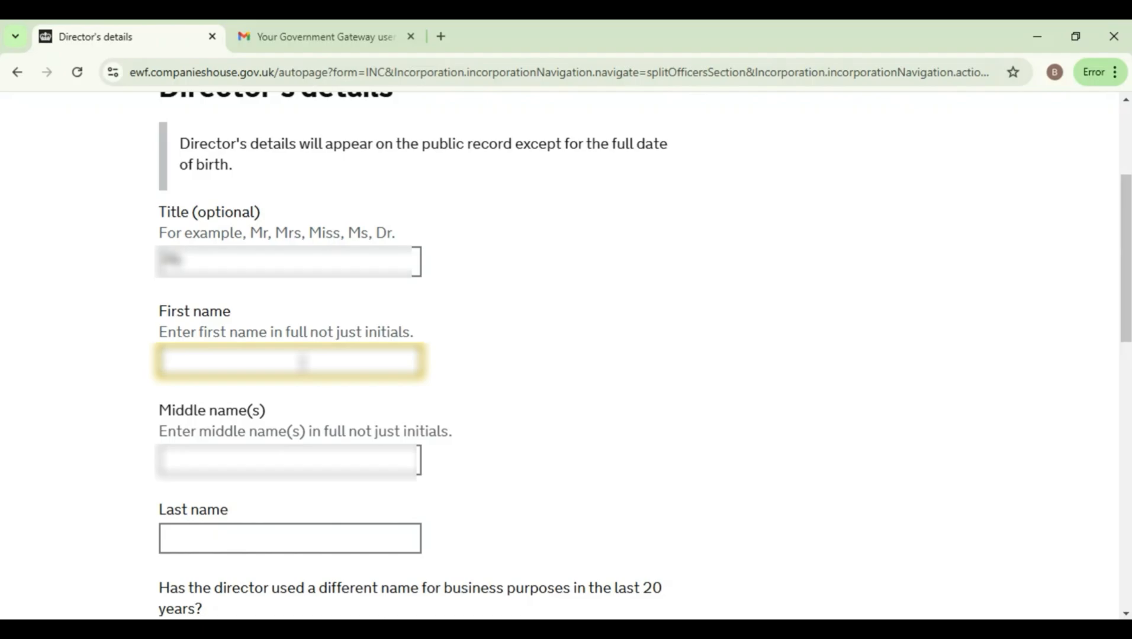
text(Mulin)
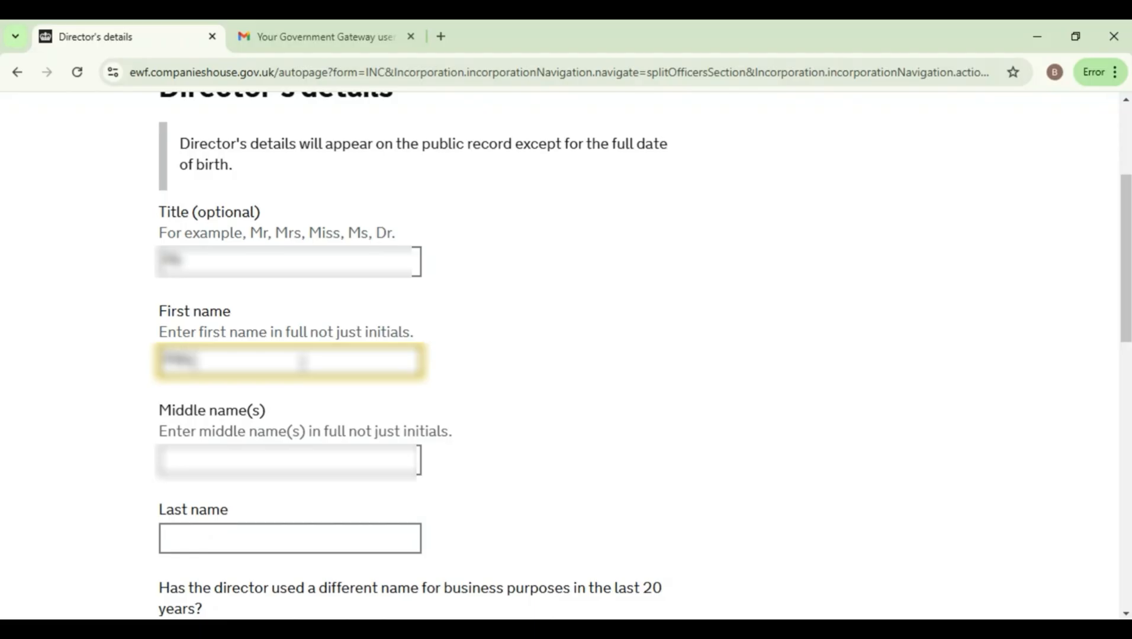
text([illegible])
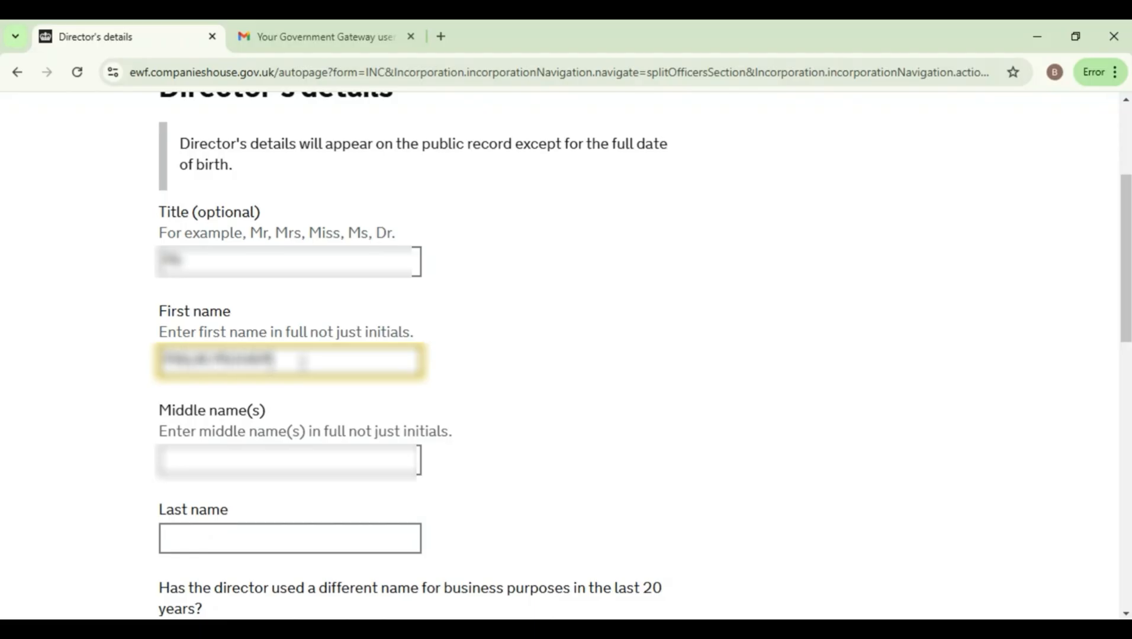
text([illegible])
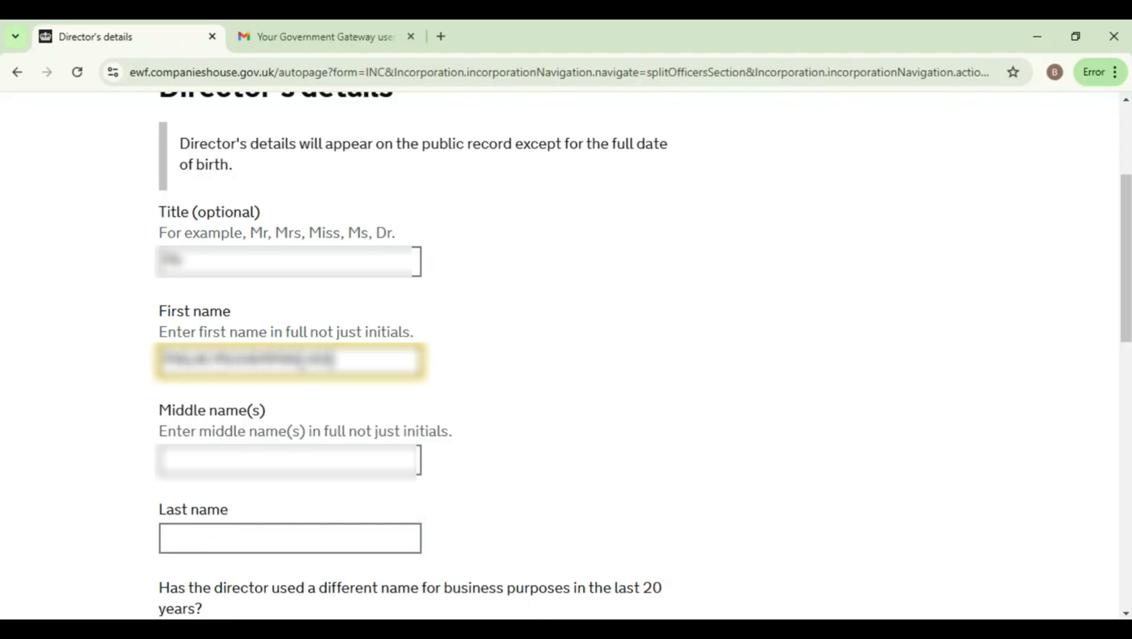
text([illegible])
Enter the remaining part of the director's name in the middle name field, correcting its spelling
click(298, 460)
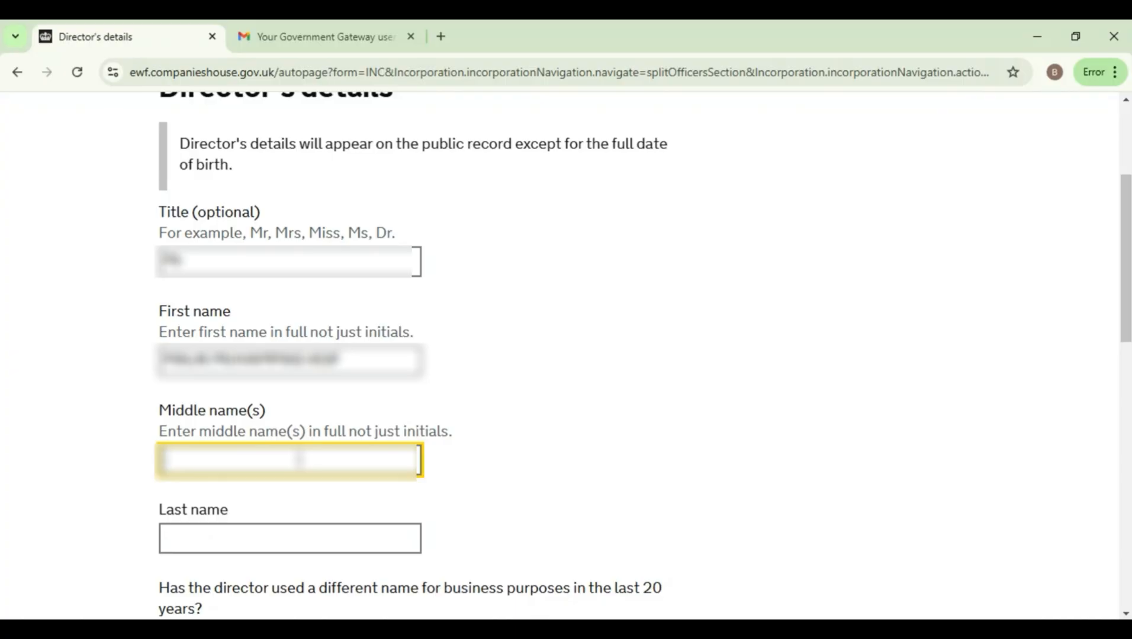
text([illegible])
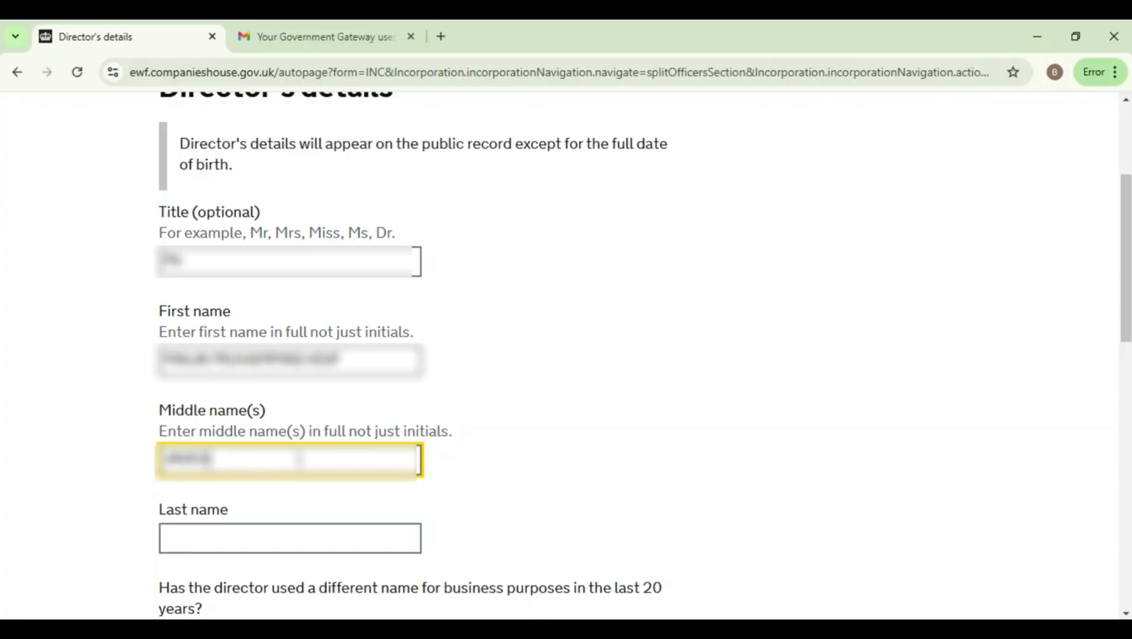
key(BackSpace)
key(BackSpace)
text([illegible][illegible])
key(BackSpace)
key(BackSpace)
text([illegible])
Move the middle name entry to the last name field, and all but the first word of the first name to the middle name field
click(276, 542)
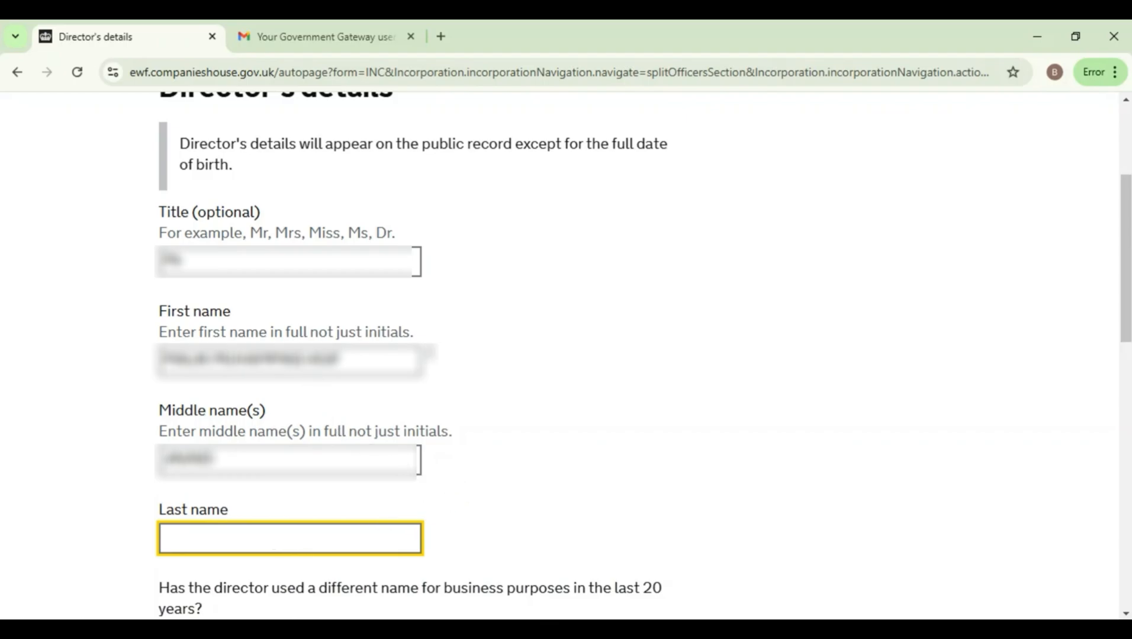
drag(1125, 260, 1126, 280)
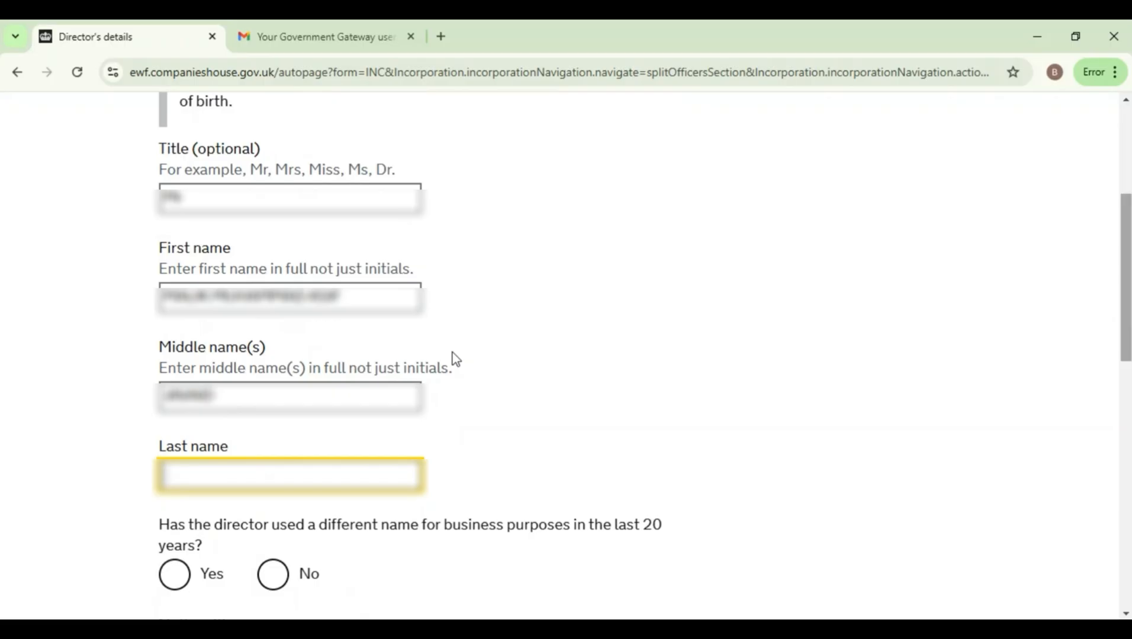
drag(342, 297, 211, 297)
drag(215, 394, 163, 395)
key(ctrl+x)
click(195, 481)
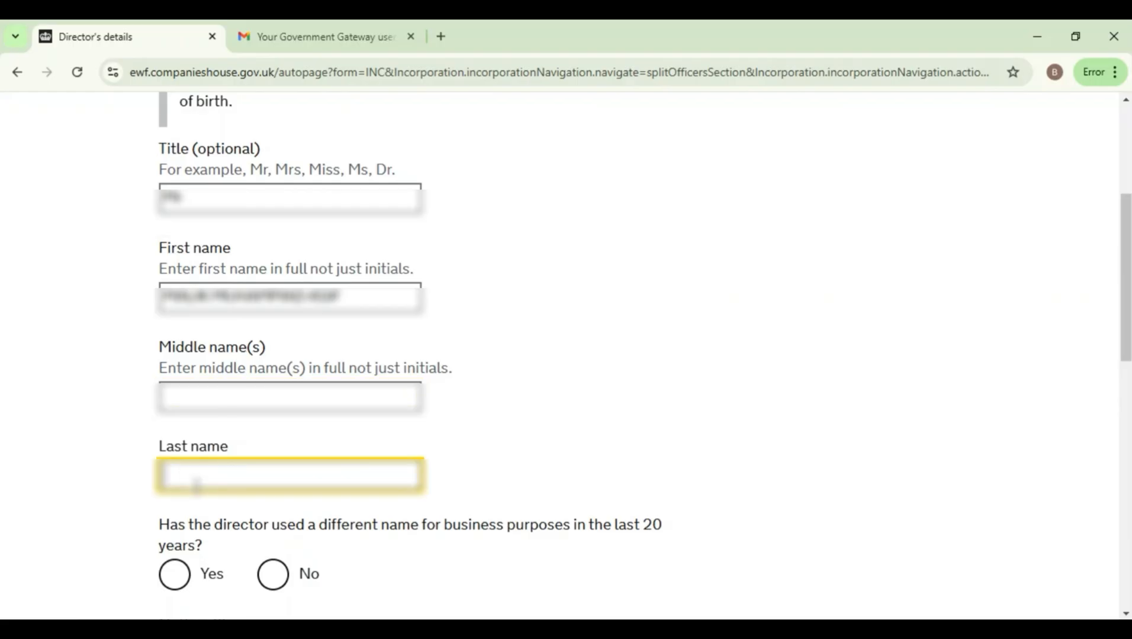
key(ctrl+v)
drag(342, 296, 211, 297)
key(ctrl+x)
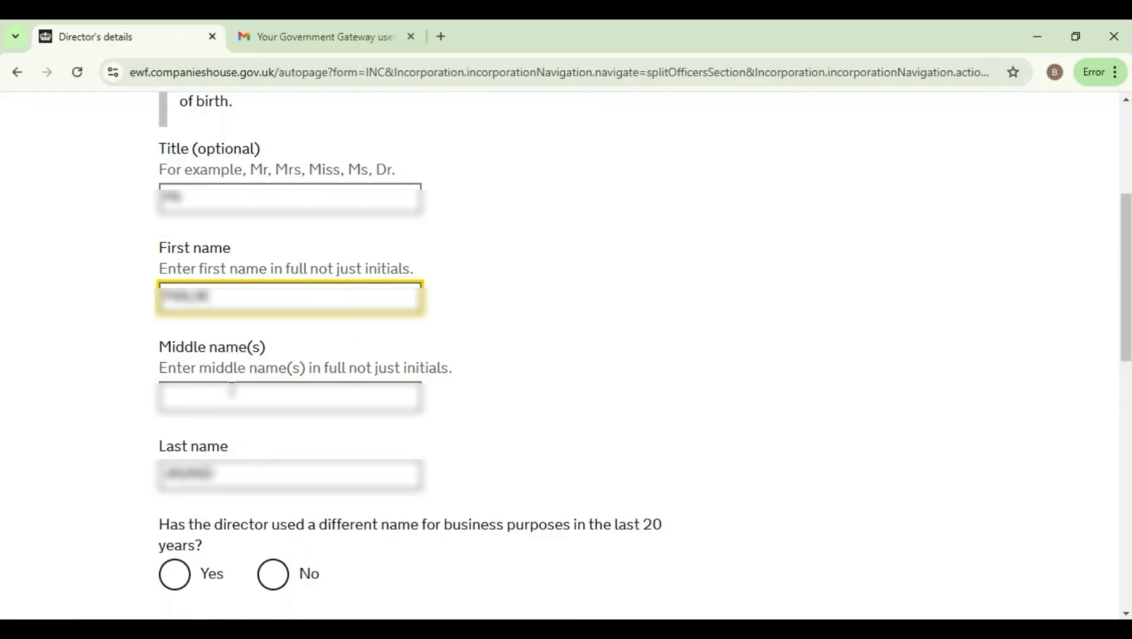
click(231, 398)
key(ctrl+v)
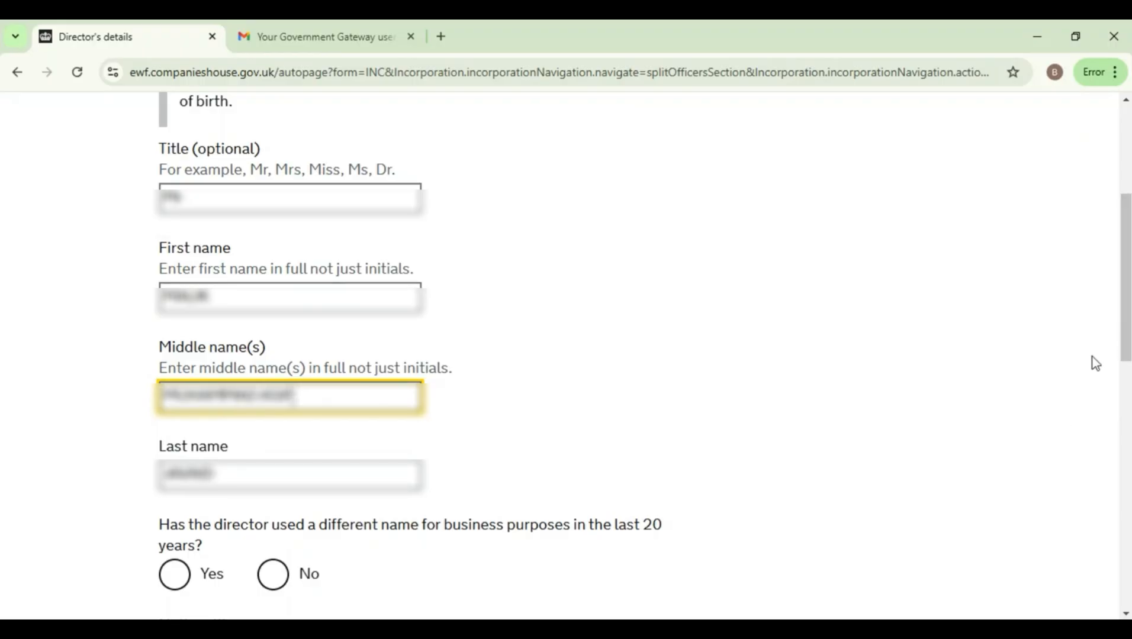
Answer No to the director using a different business name in the last 20 years and set the nationality to Pakistani
scroll(588, 447, down, 3)
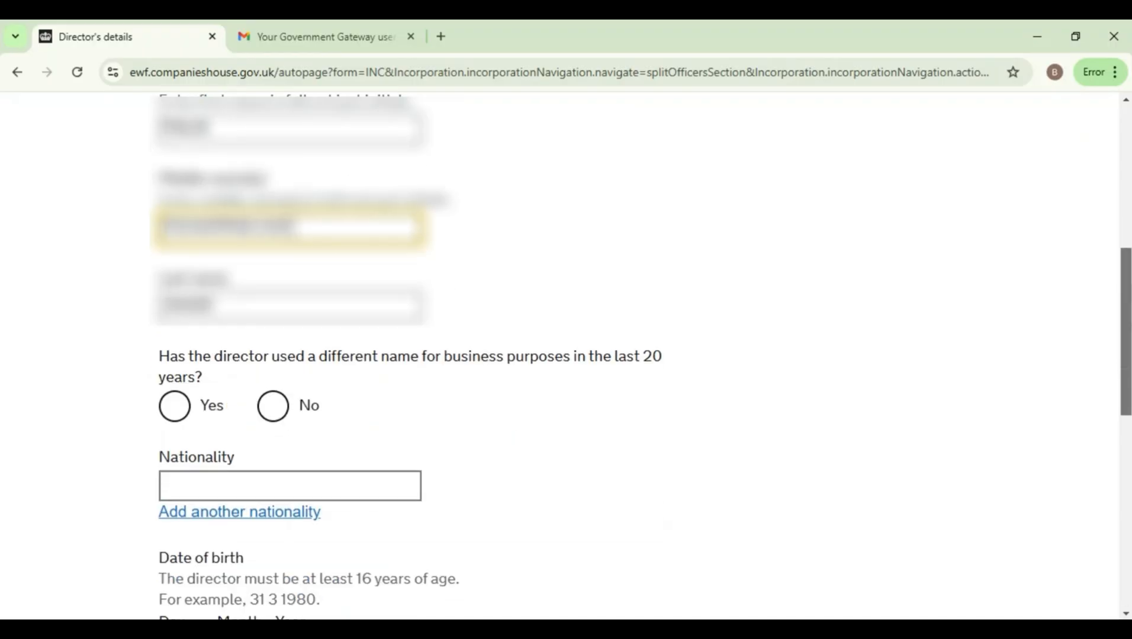
click(278, 413)
click(284, 481)
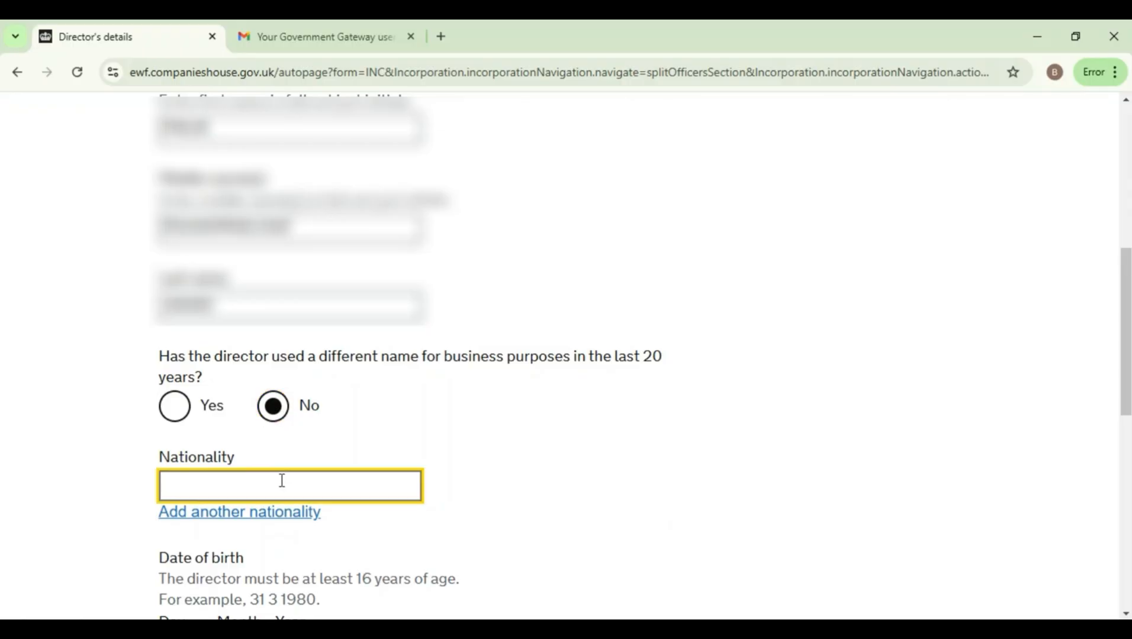
text(PAKIS)
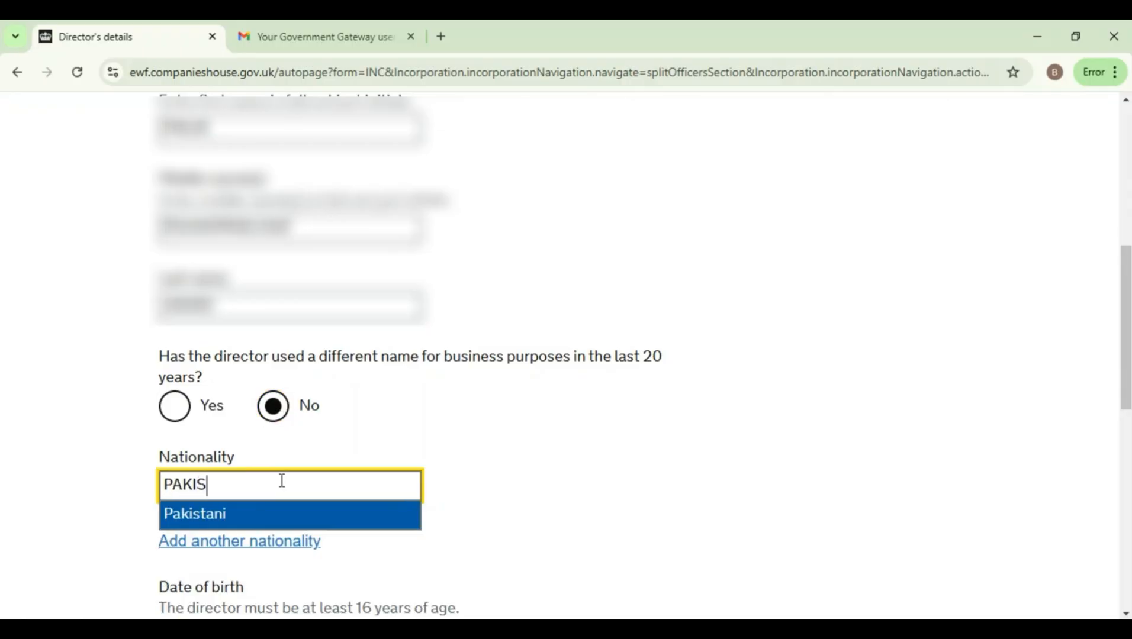
click(295, 516)
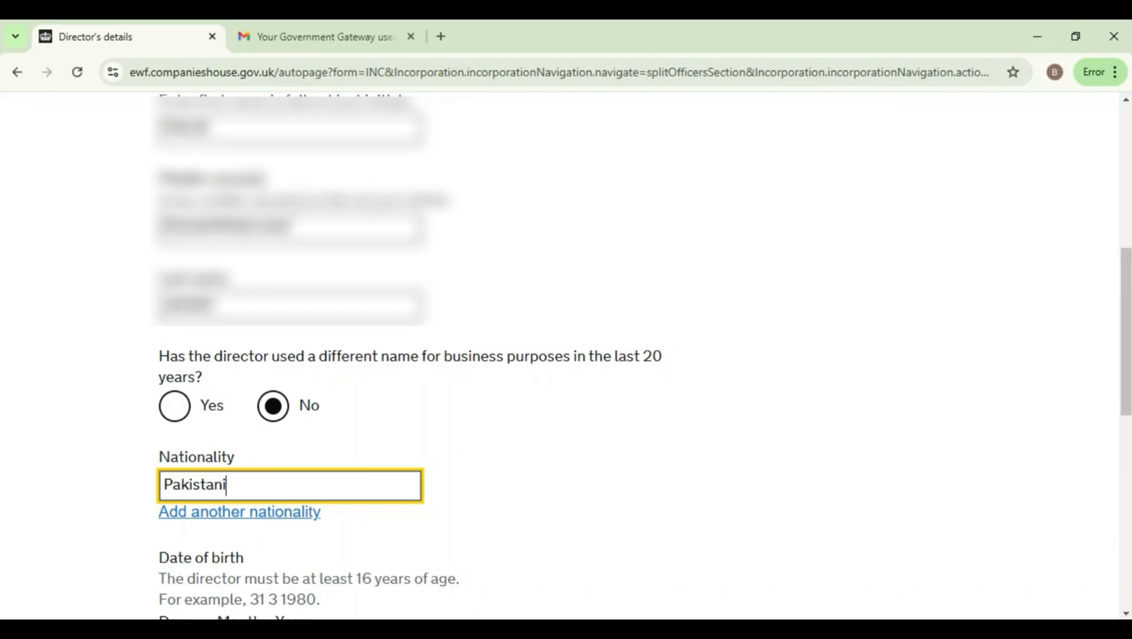
scroll(1127, 521, down, 5)
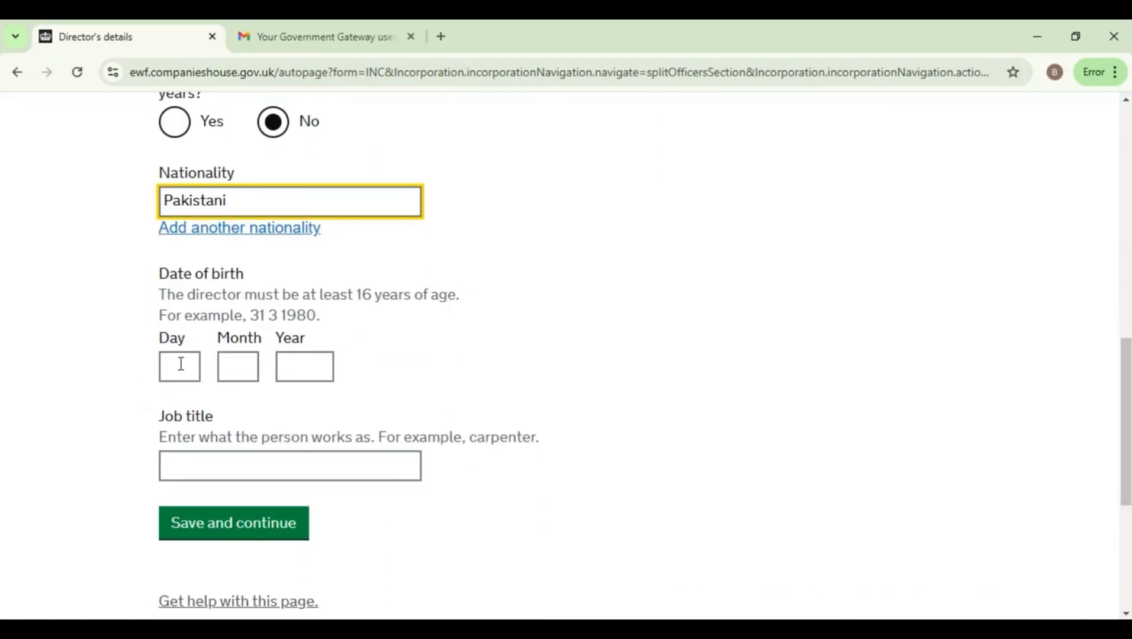
Enter the director's date of birth in the day, month and year fields of the director's details
click(184, 366)
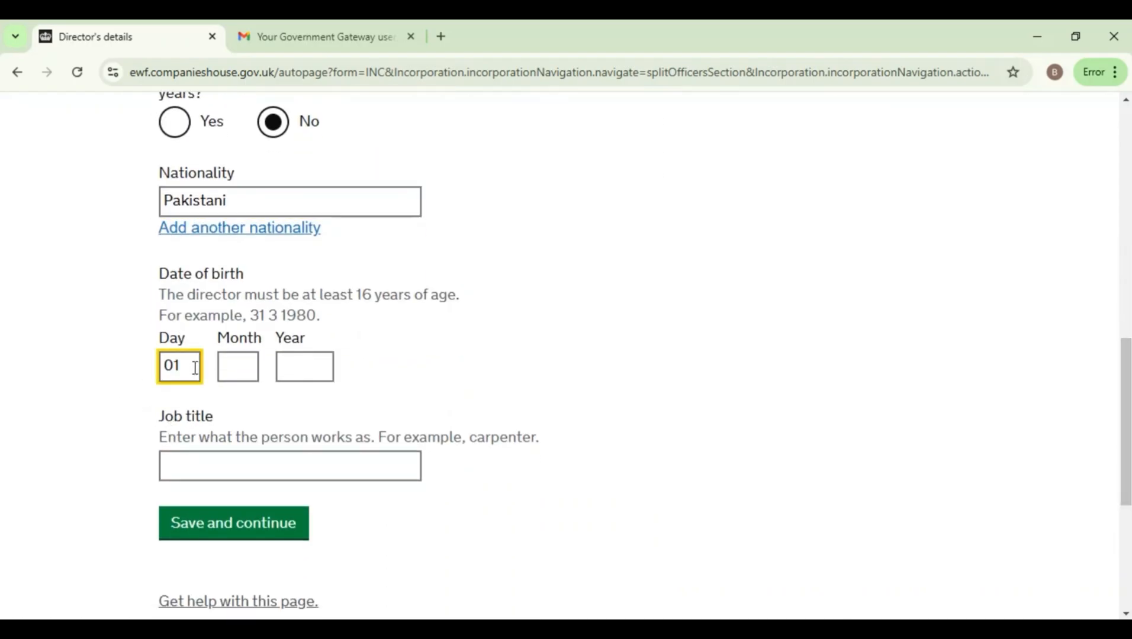
click(245, 371)
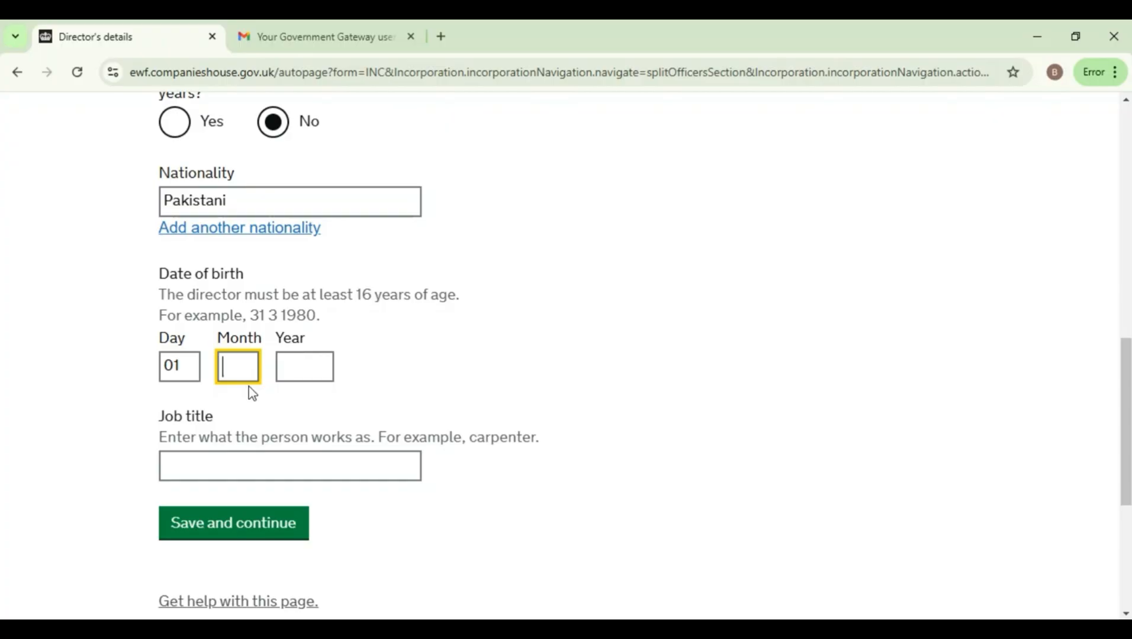
click(292, 369)
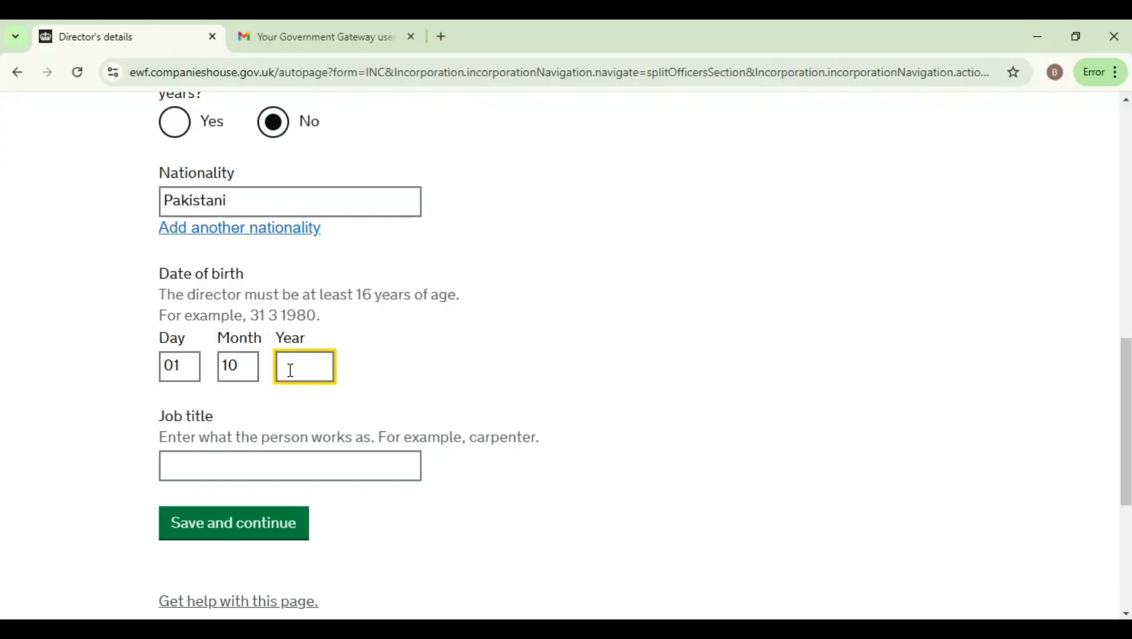
click(327, 470)
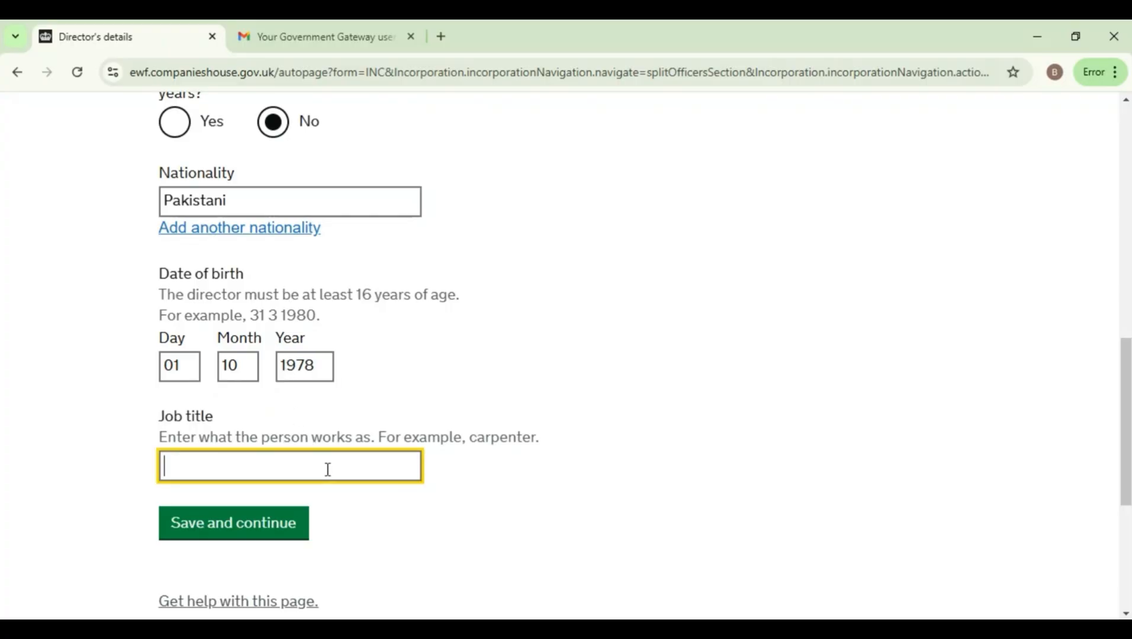
scroll(637, 503, down, 1)
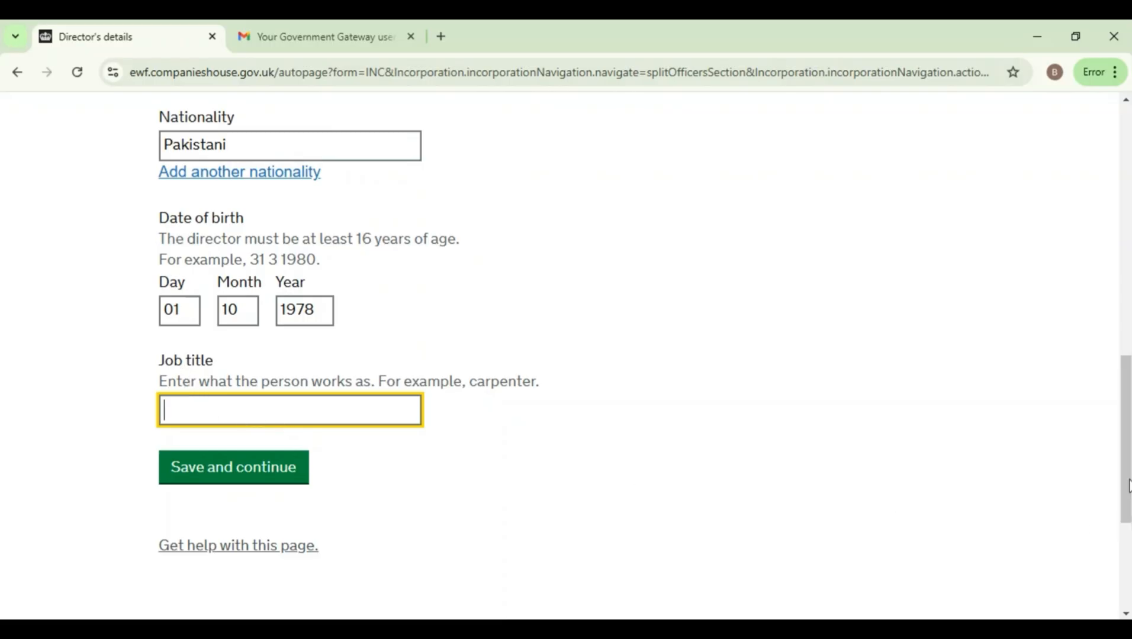
scroll(858, 506, up, 1)
text(E)
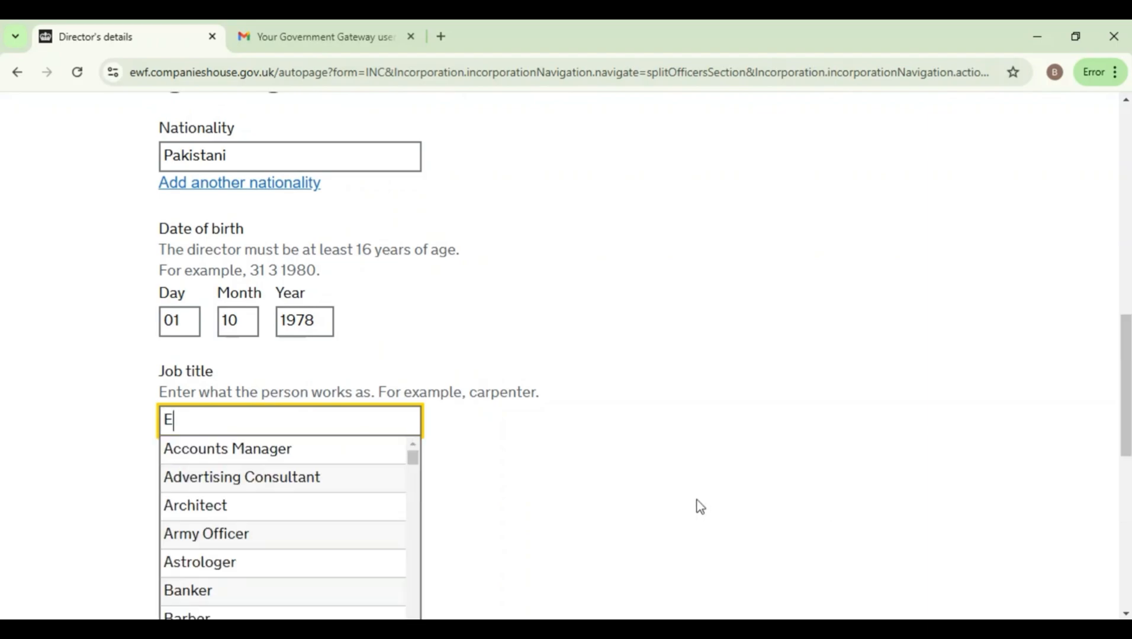
text(comm)
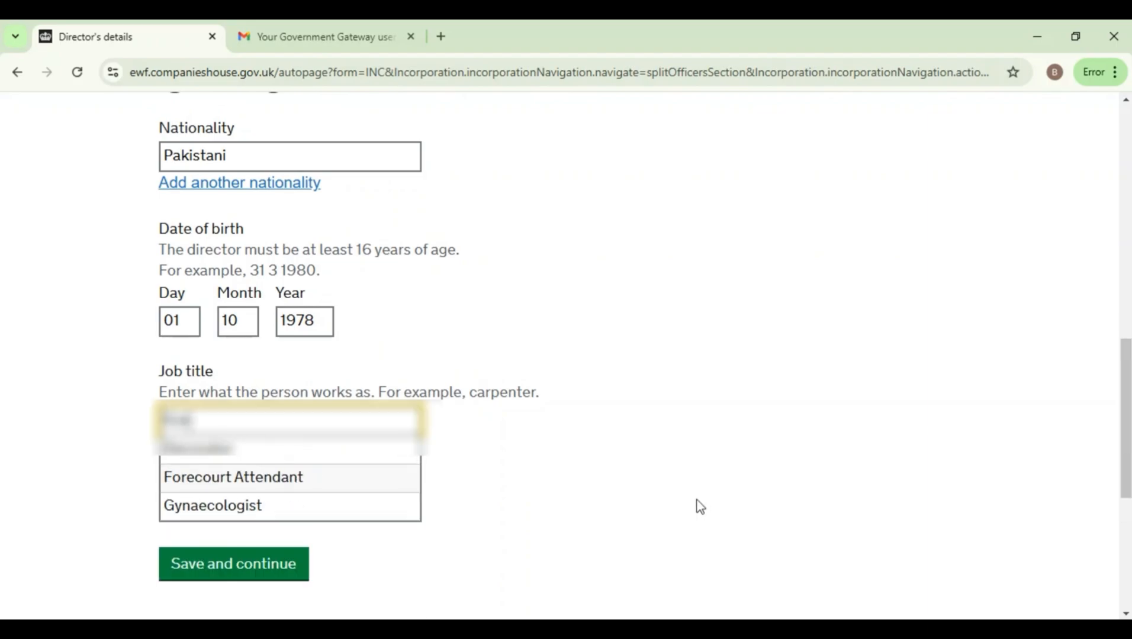
key(BackSpace)
key(BackSpace)
key(BackSpace)
key(BackSpace)
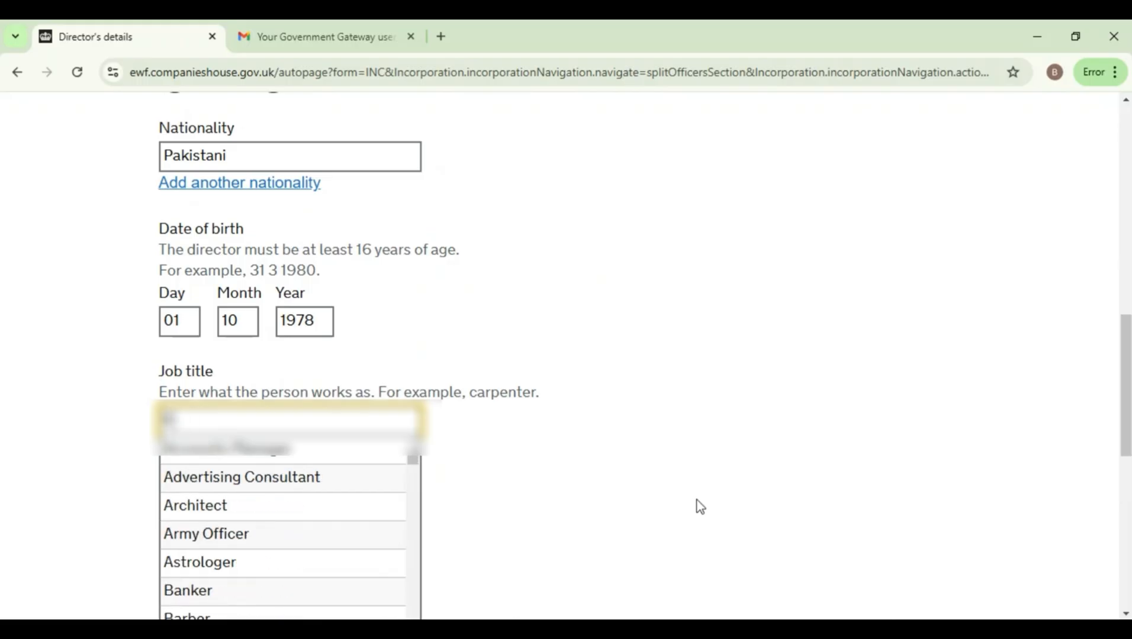
key(BackSpace)
Set the director's job title to Accounts Manager from the suggested occupations and save the director's details
mouse_move(415, 457)
mouse_down()
mouse_move(416, 469)
mouse_move(416, 456)
mouse_up()
click(378, 454)
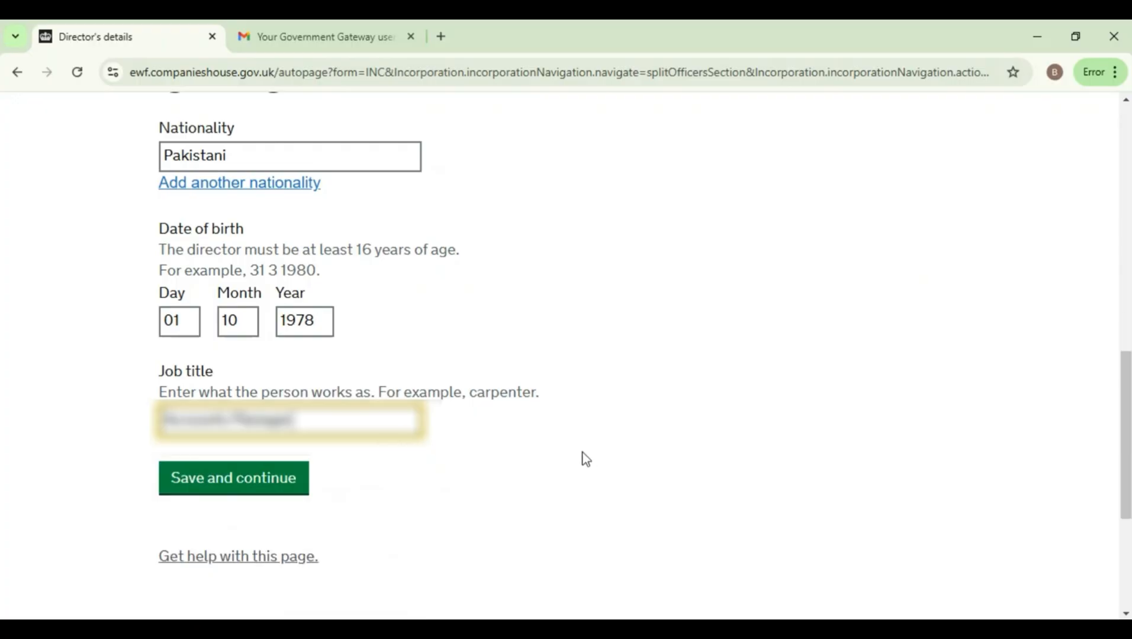
click(267, 481)
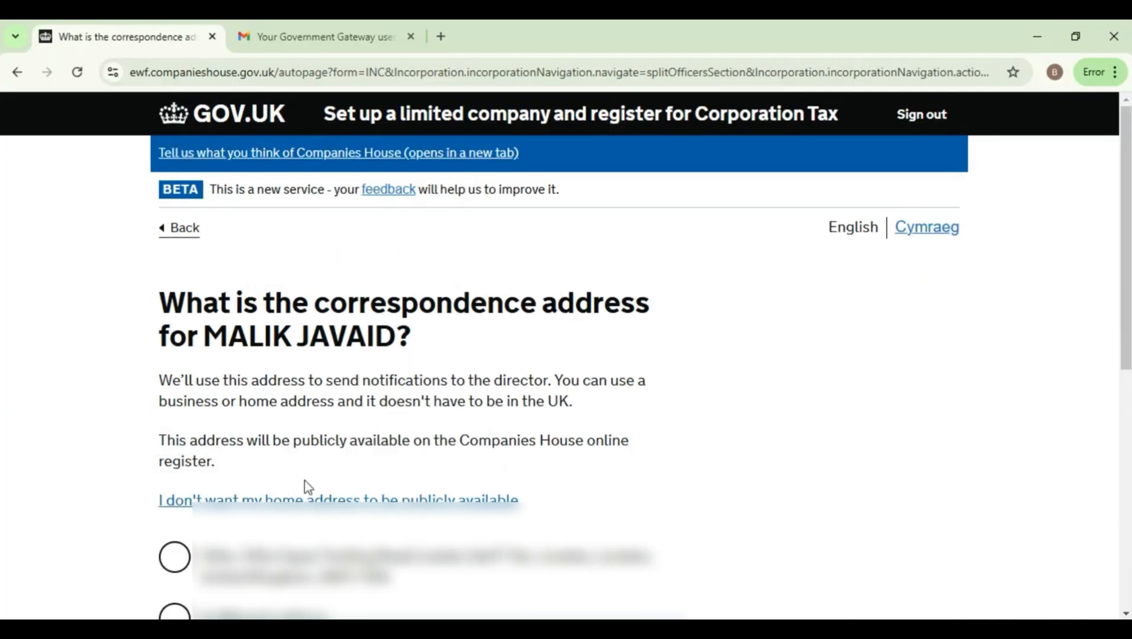
Choose the already listed registered office address as both the director's correspondence address and home address, saving each answer
scroll(487, 500, down, 2)
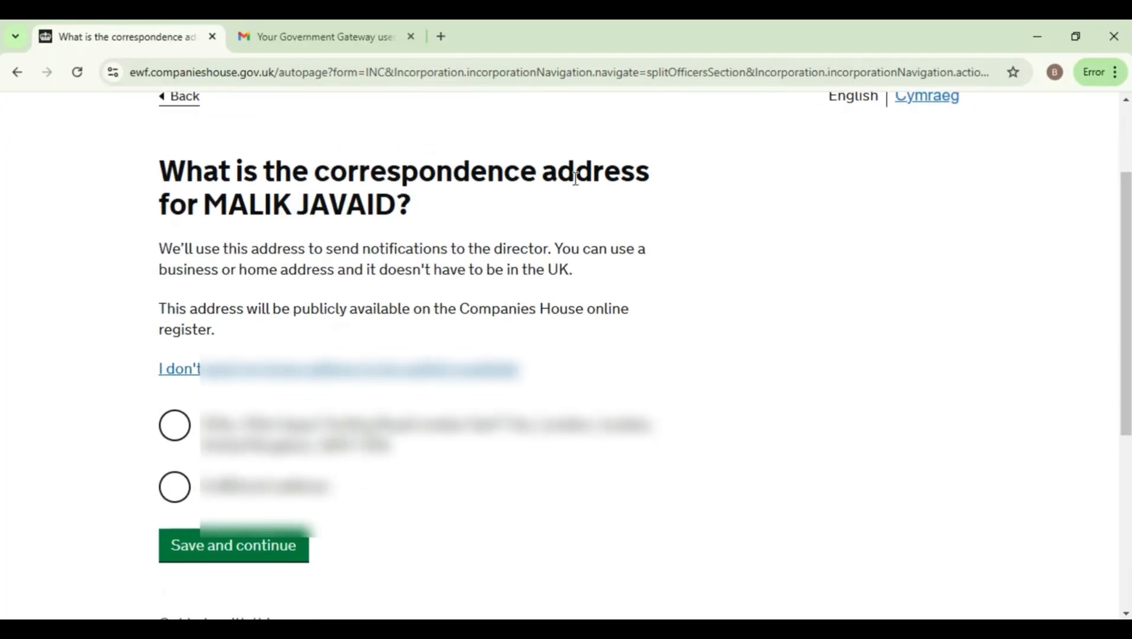
click(185, 423)
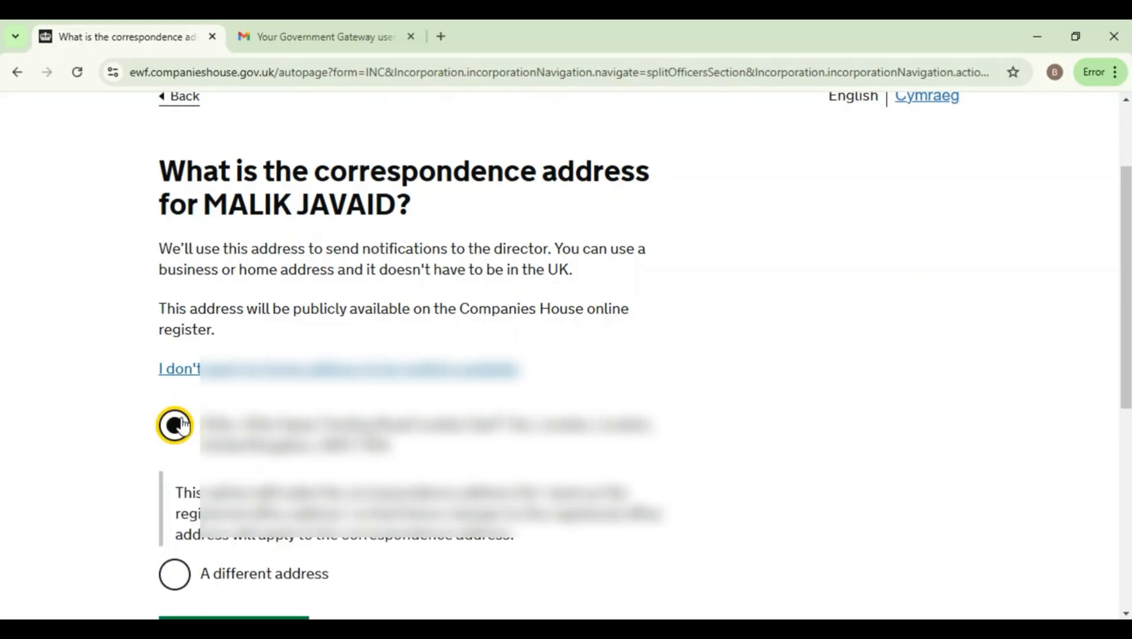
scroll(260, 602, down, 7)
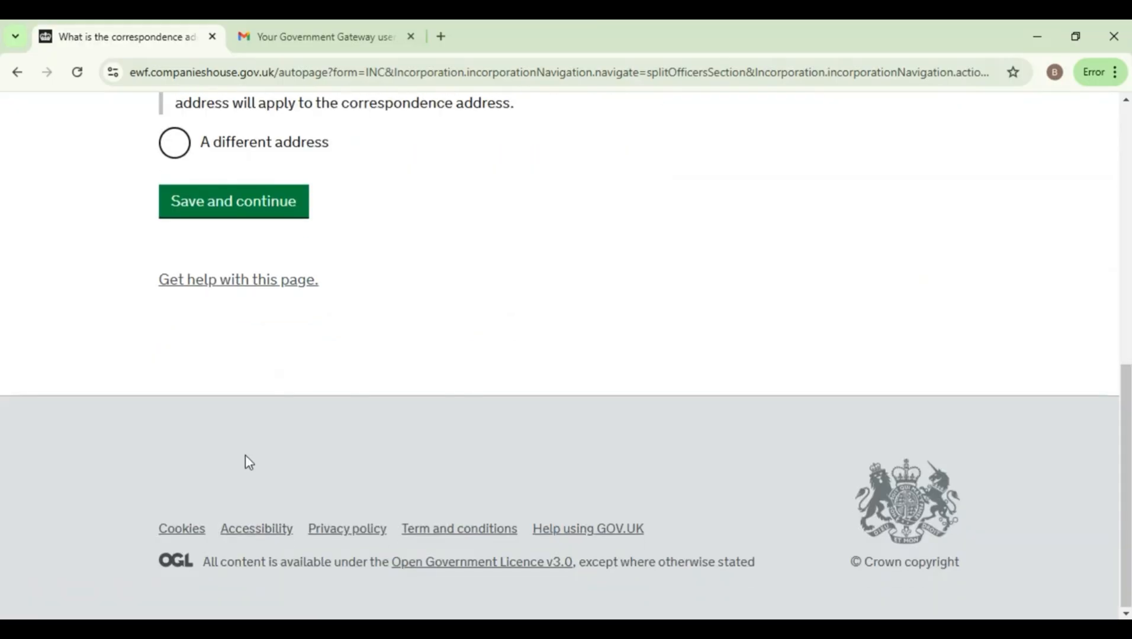
click(228, 211)
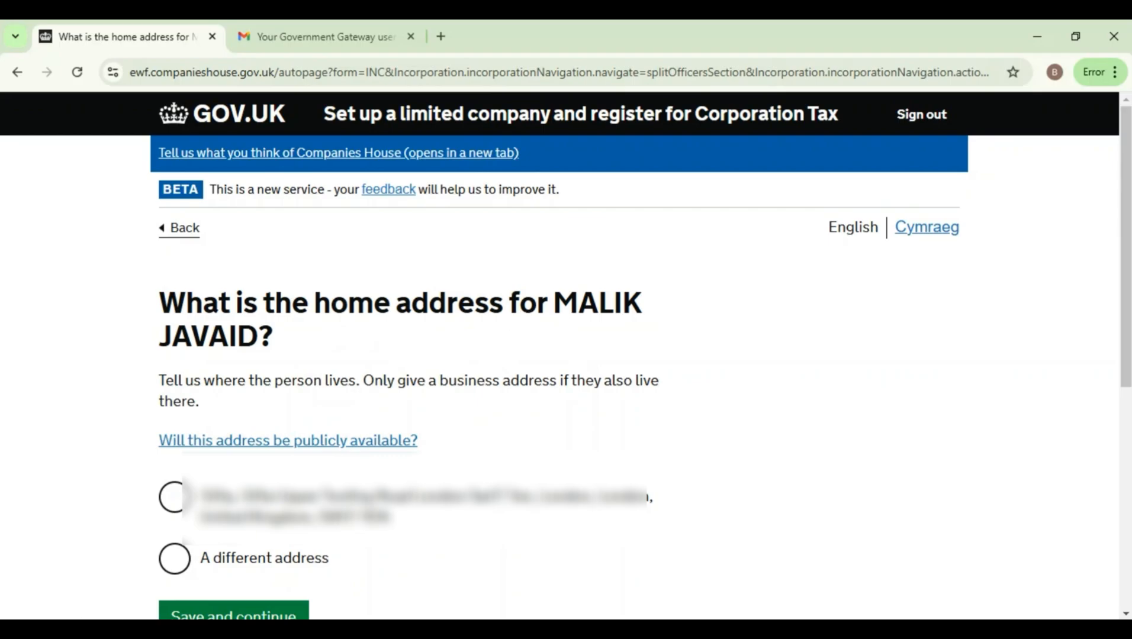
scroll(414, 408, down, 1)
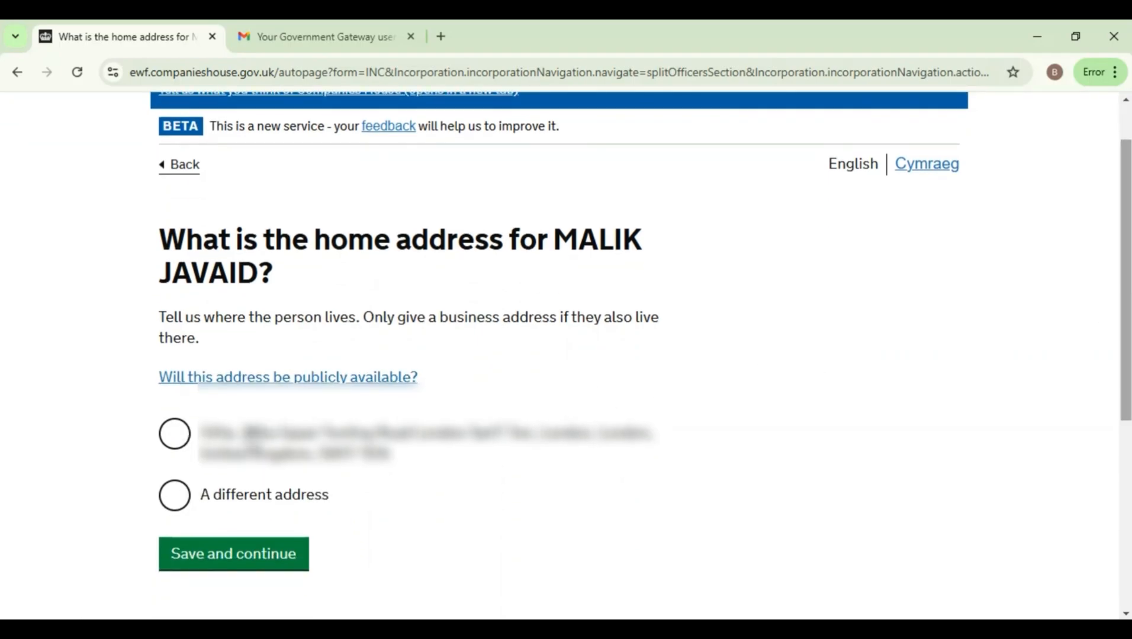
click(190, 440)
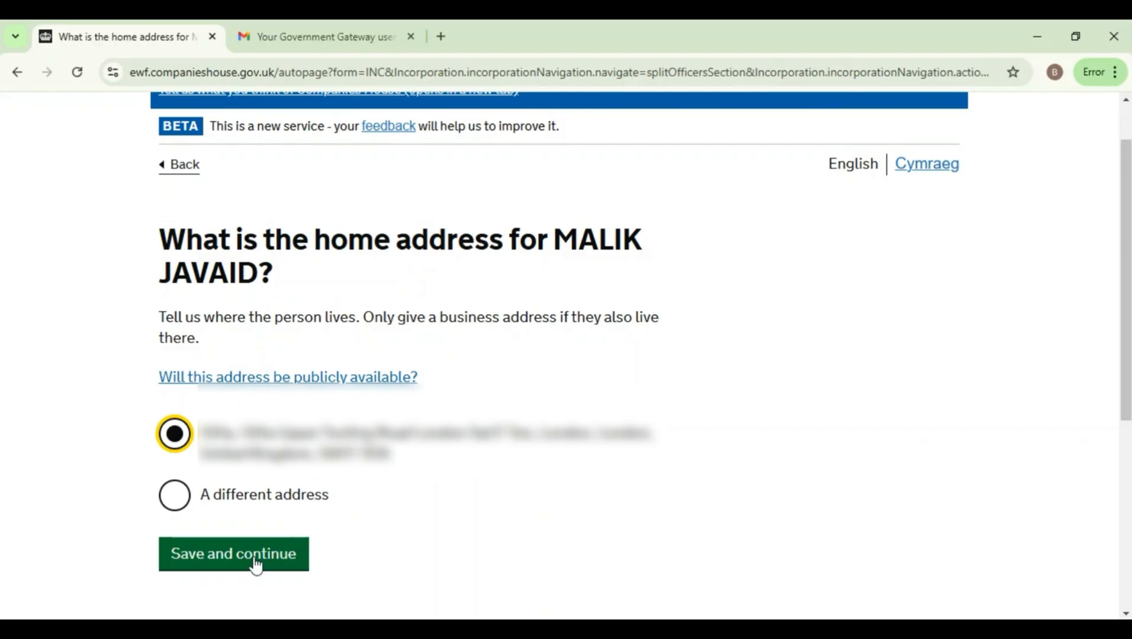
click(256, 563)
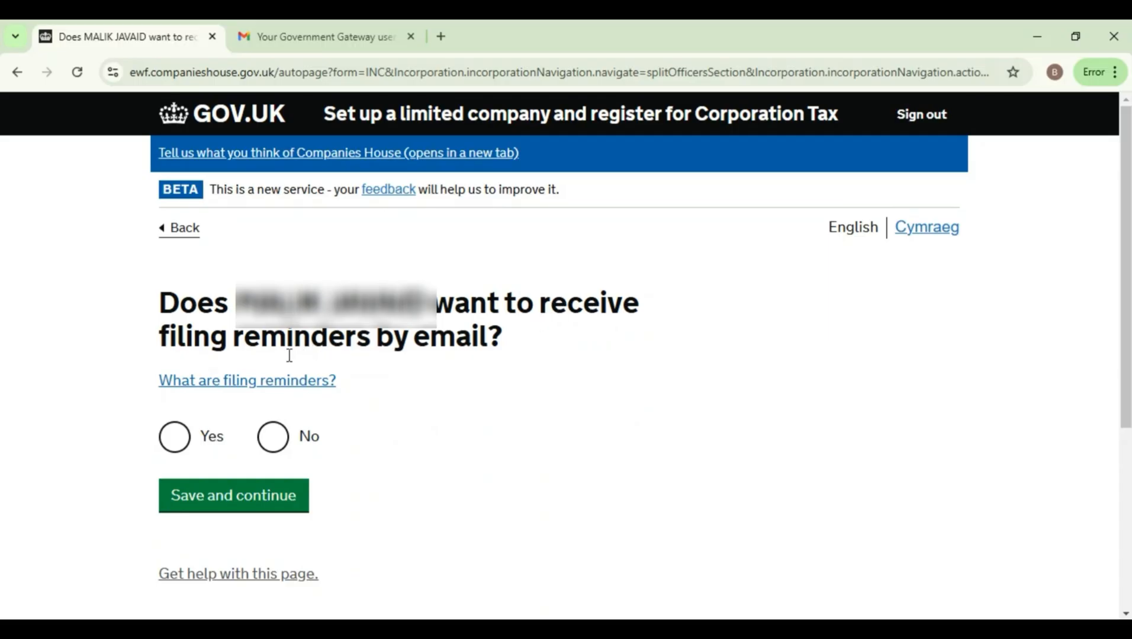
Opt the director in to email filing reminders at the listed email address and answer No to adding another director
click(173, 436)
click(225, 507)
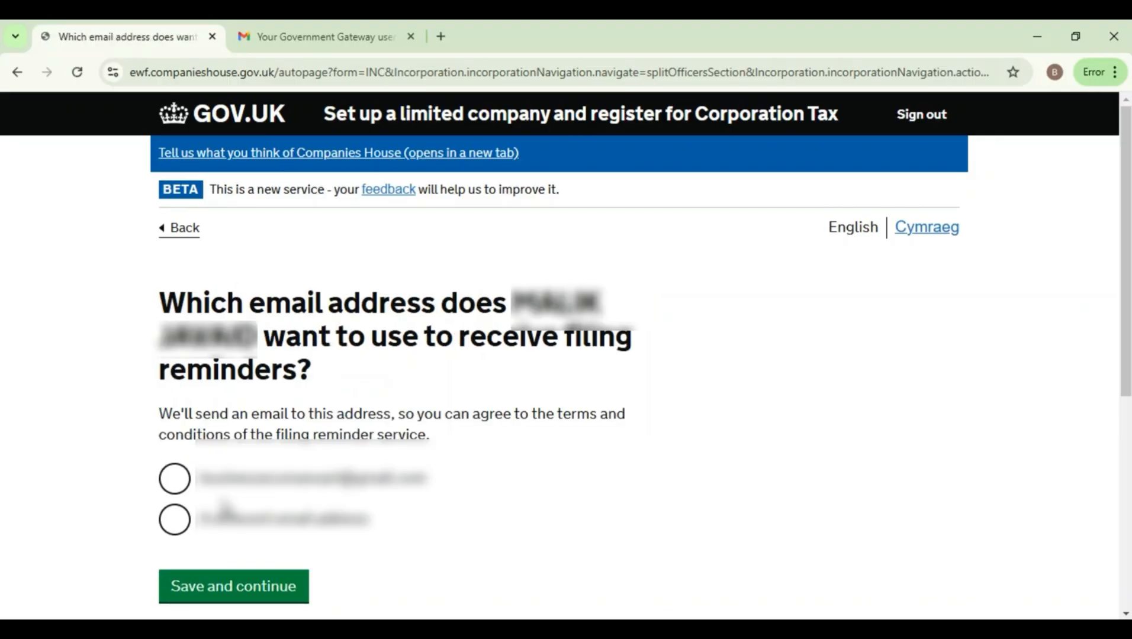
click(176, 481)
click(261, 598)
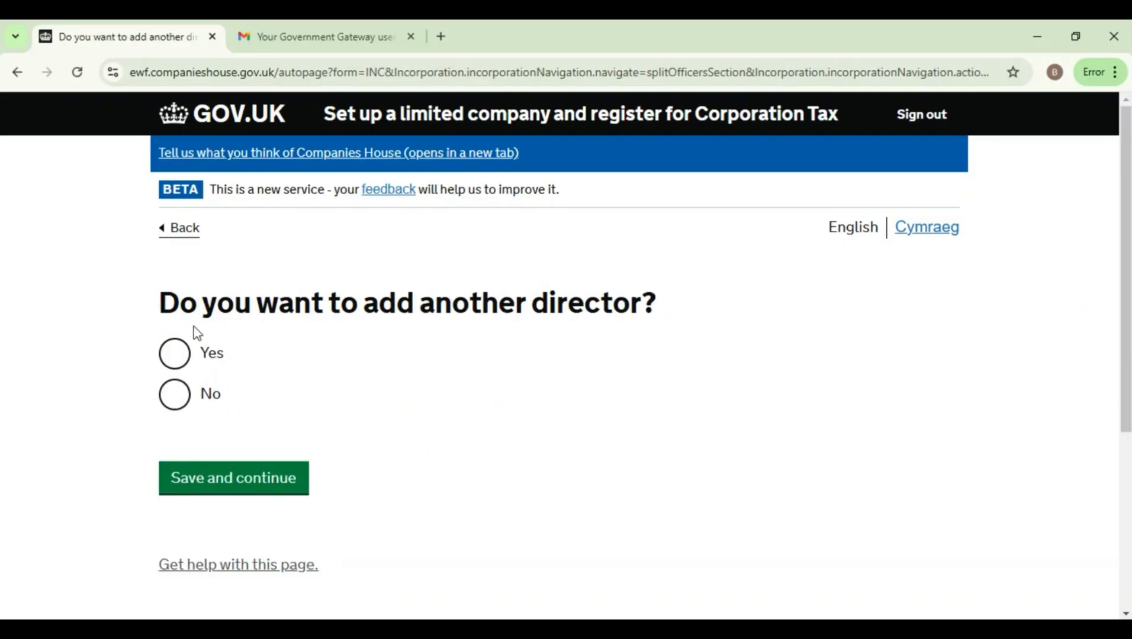
click(179, 395)
click(228, 489)
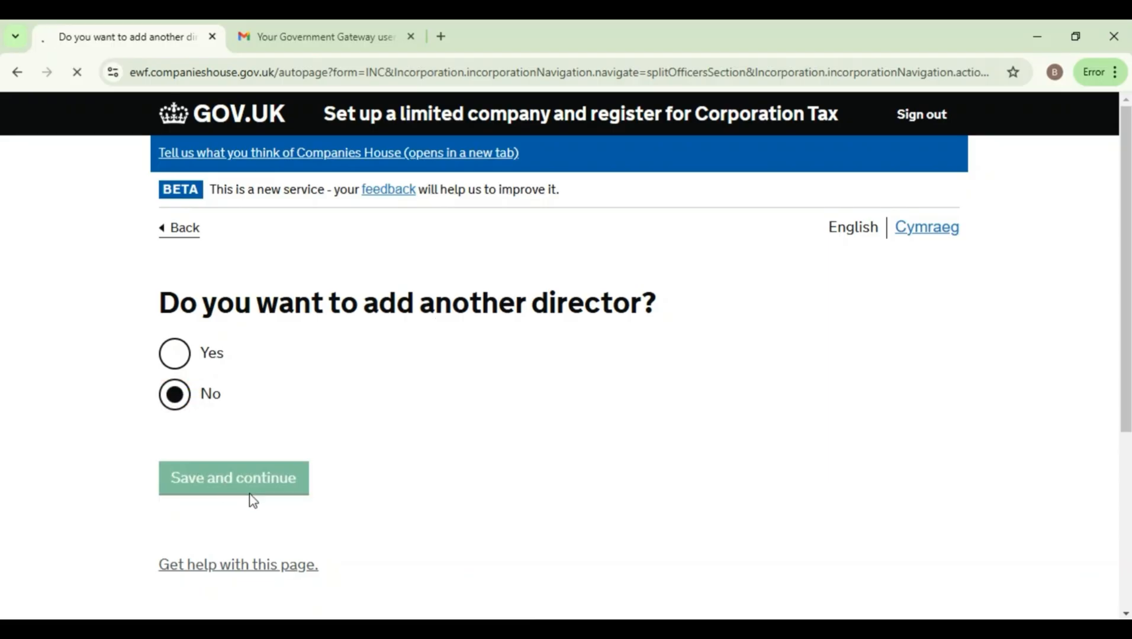
Confirm where the director lives and their agreement to become a director on the director details check, and save it
scroll(1125, 290, down, 2)
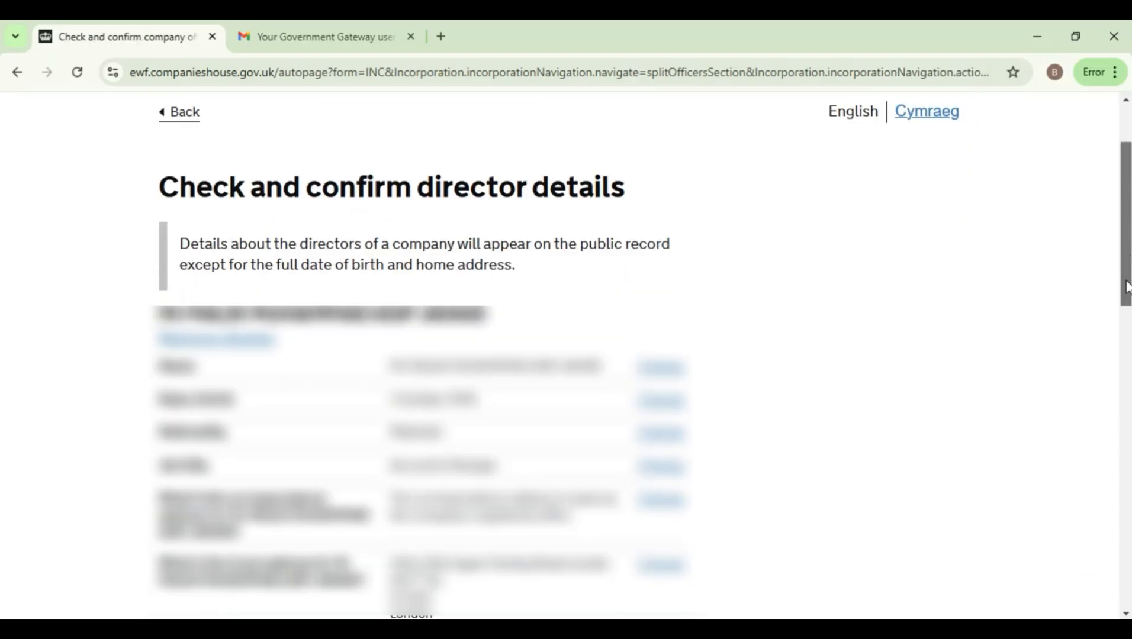
drag(1126, 293, 1127, 300)
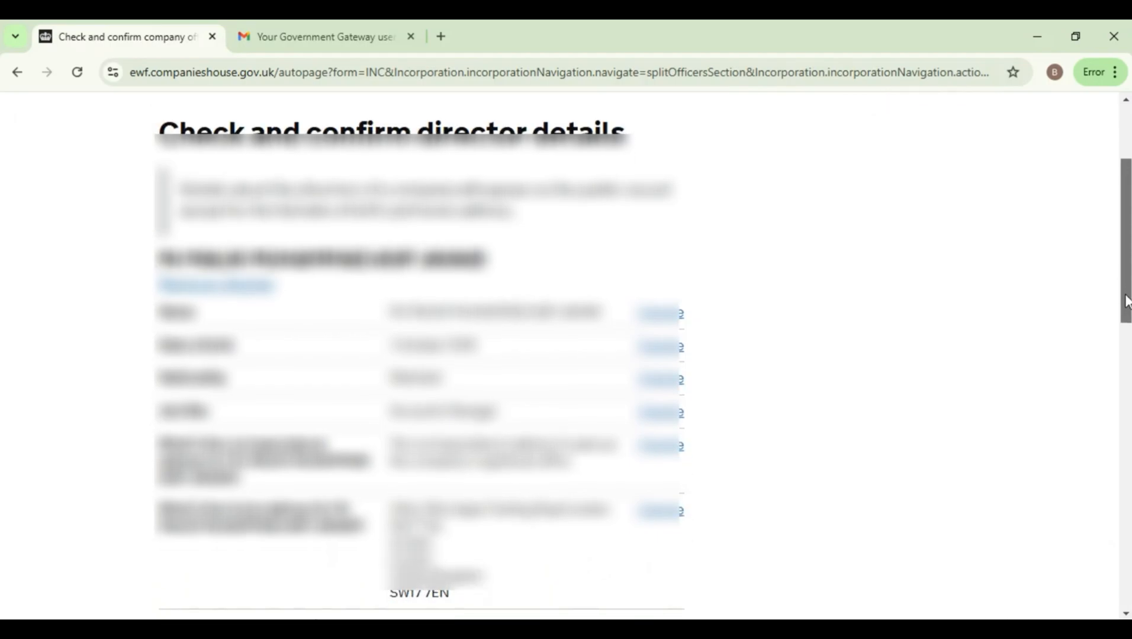
drag(1127, 301, 1129, 453)
click(174, 354)
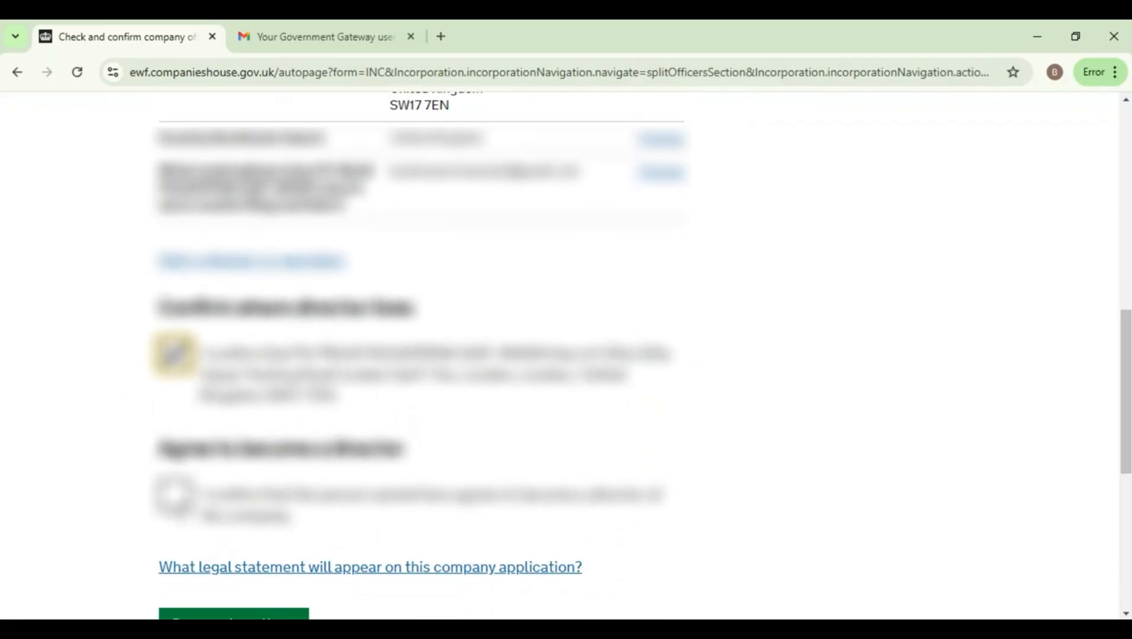
click(174, 494)
scroll(1005, 498, down, 1)
scroll(642, 507, down, 2)
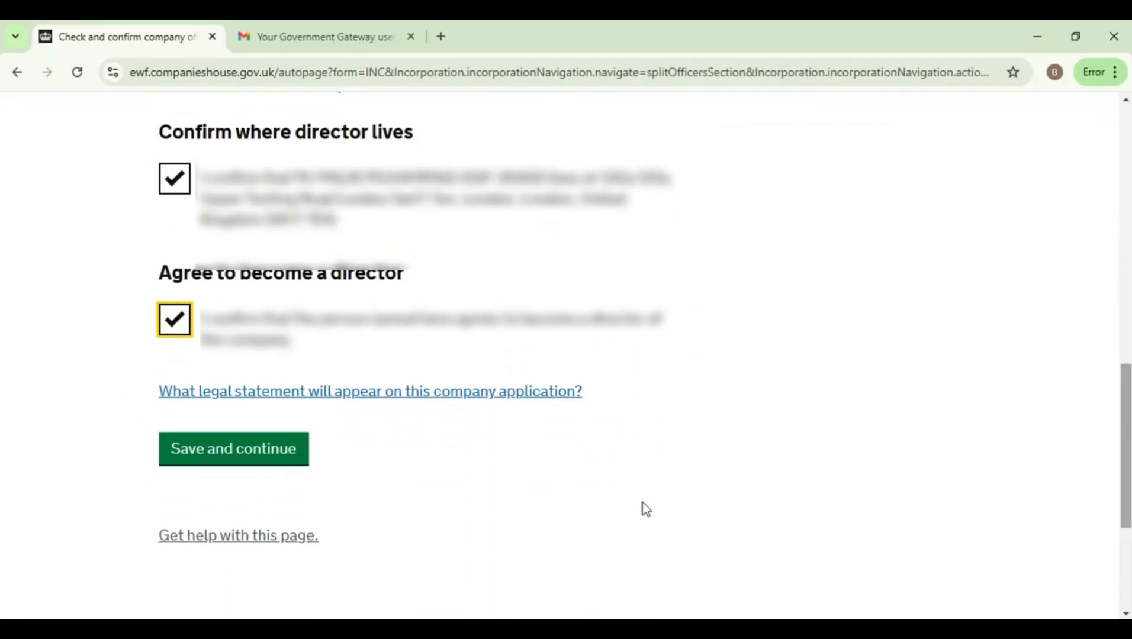
click(270, 469)
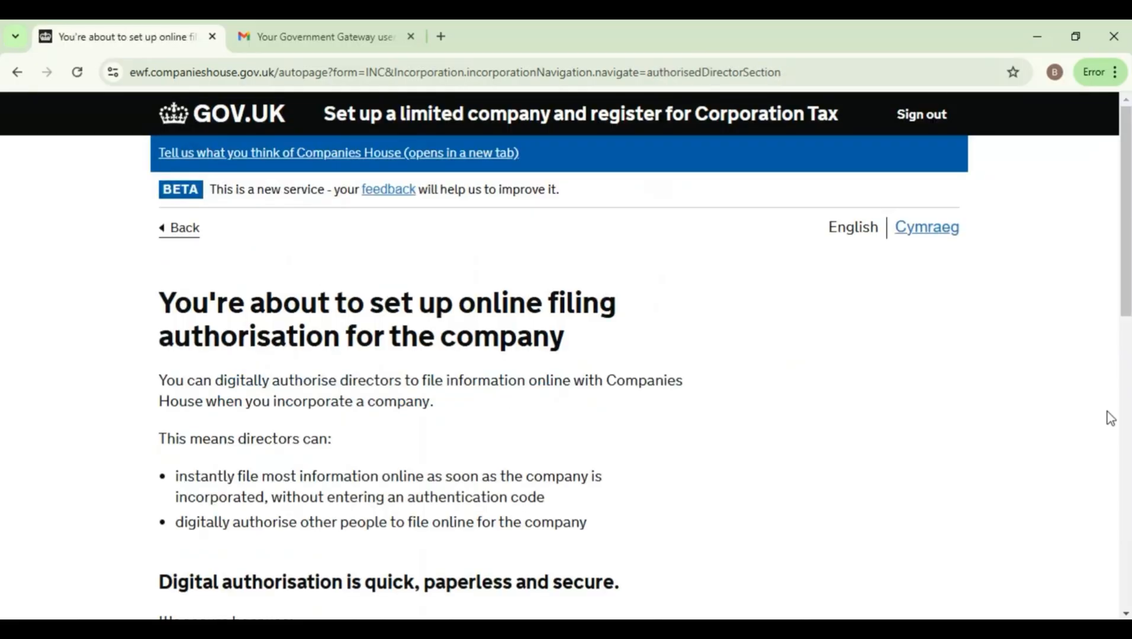
Answer No to digitally authorising the directors to file online for the company and confirm the authorisation details
drag(1127, 267, 1076, 405)
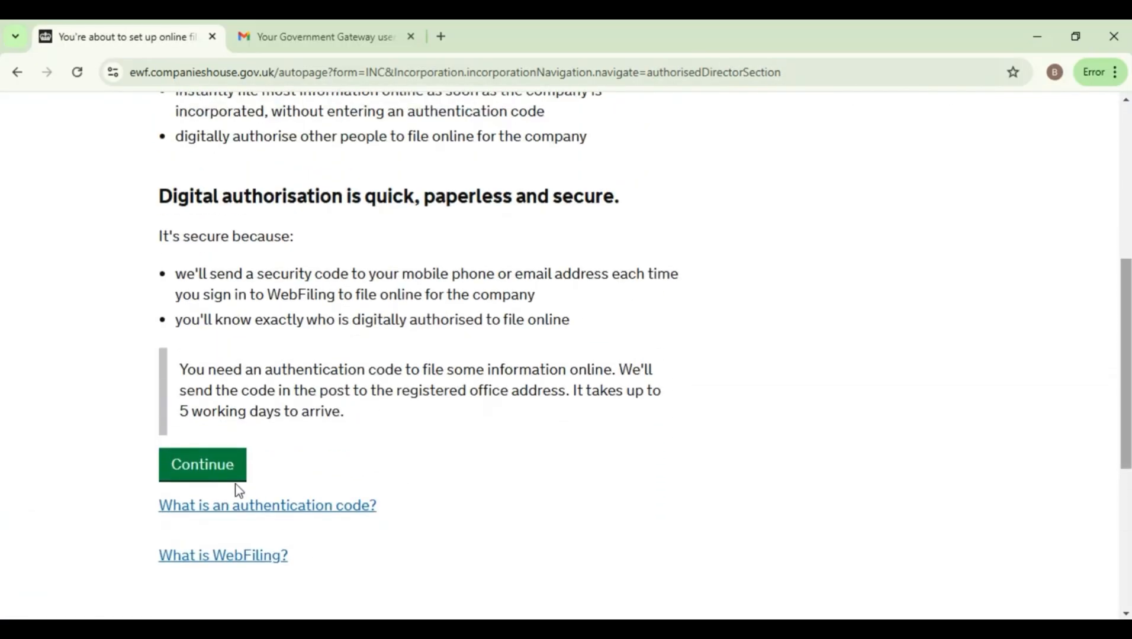
click(215, 470)
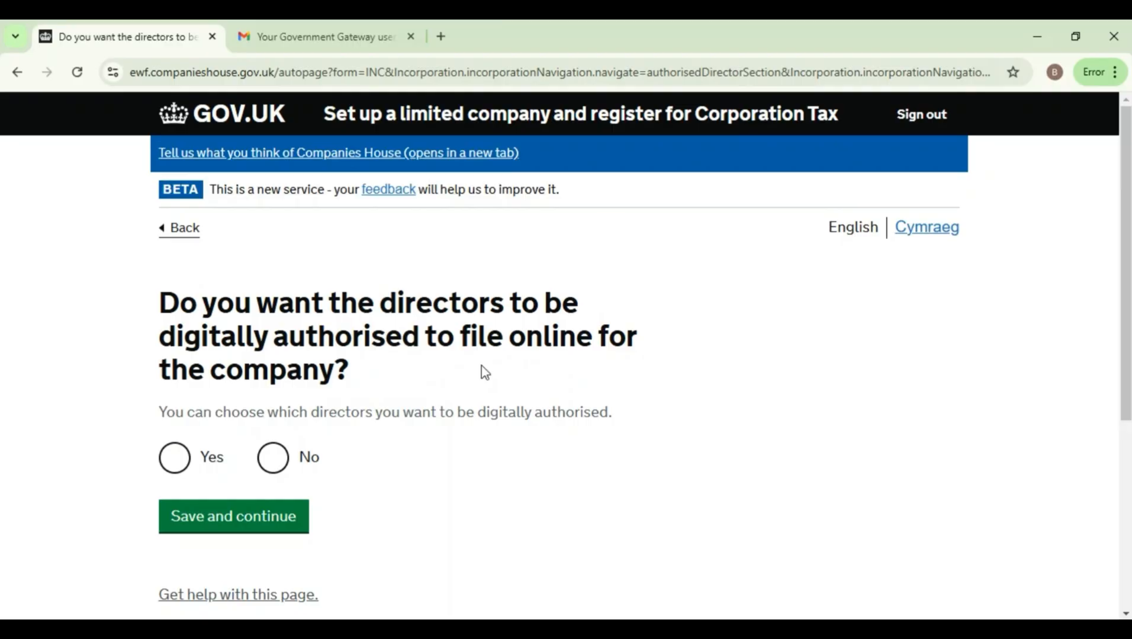
click(277, 461)
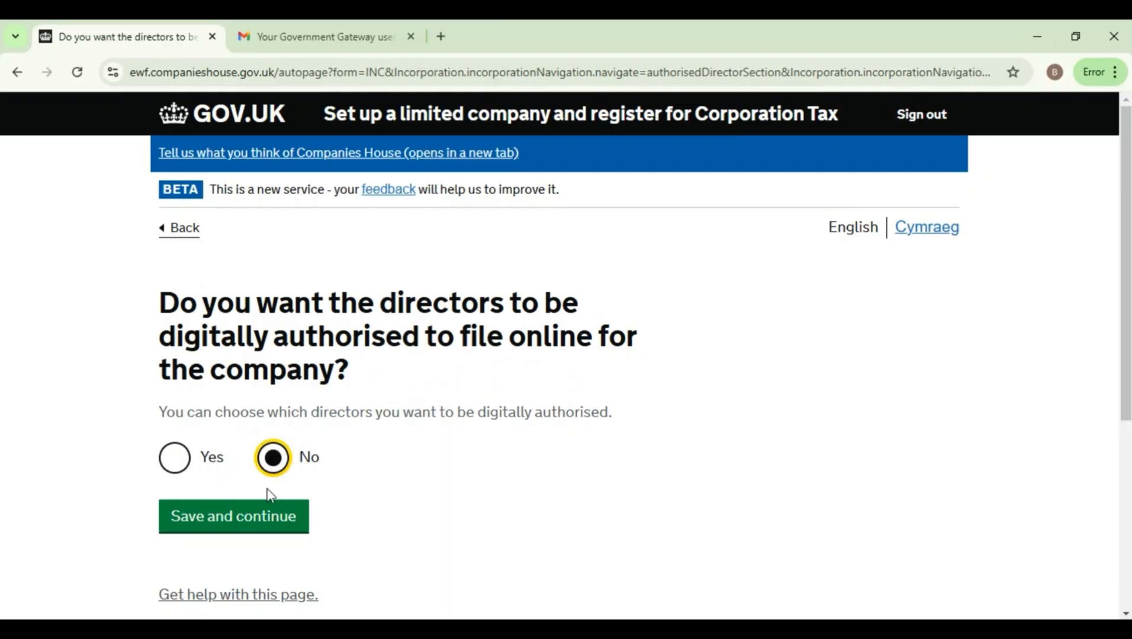
click(262, 514)
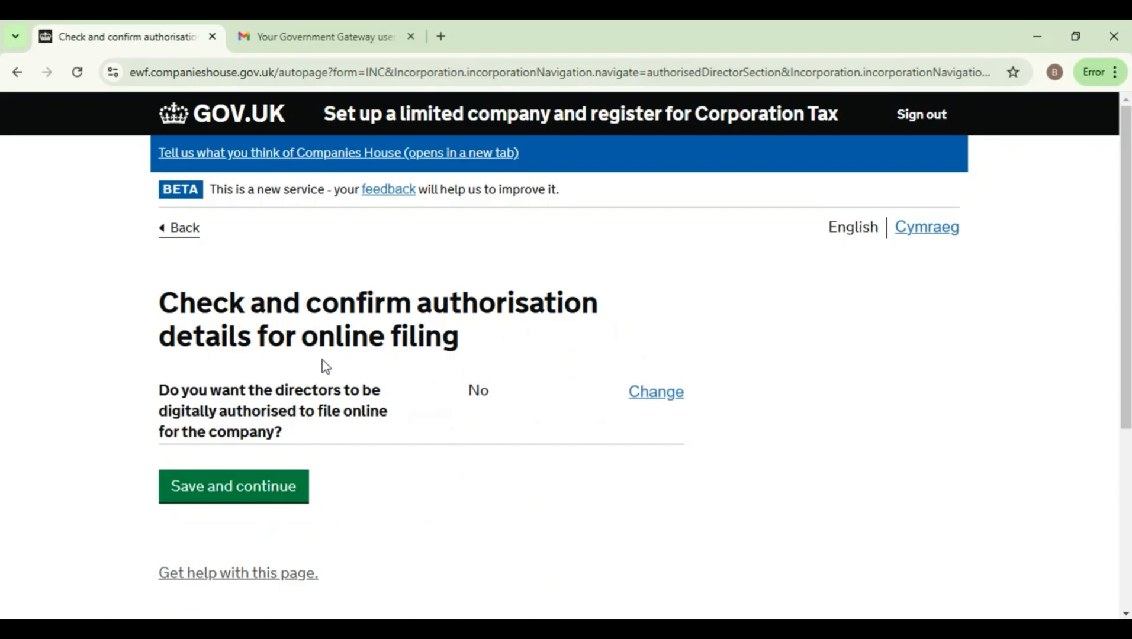
click(278, 489)
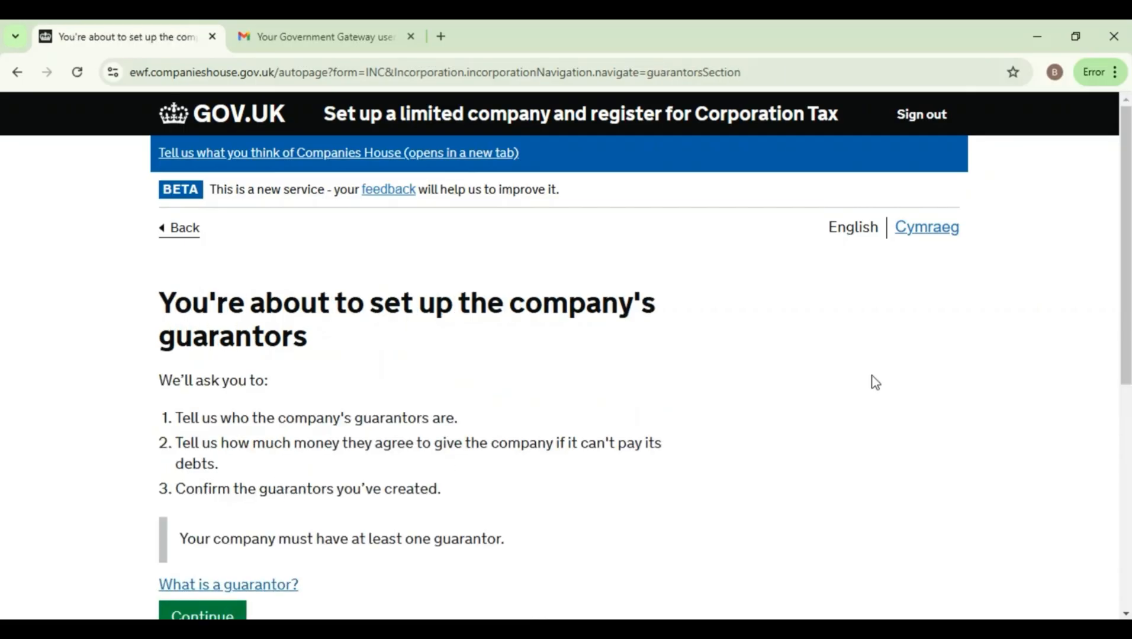
Start the section for setting up the company's guarantors
scroll(1129, 269, down, 2)
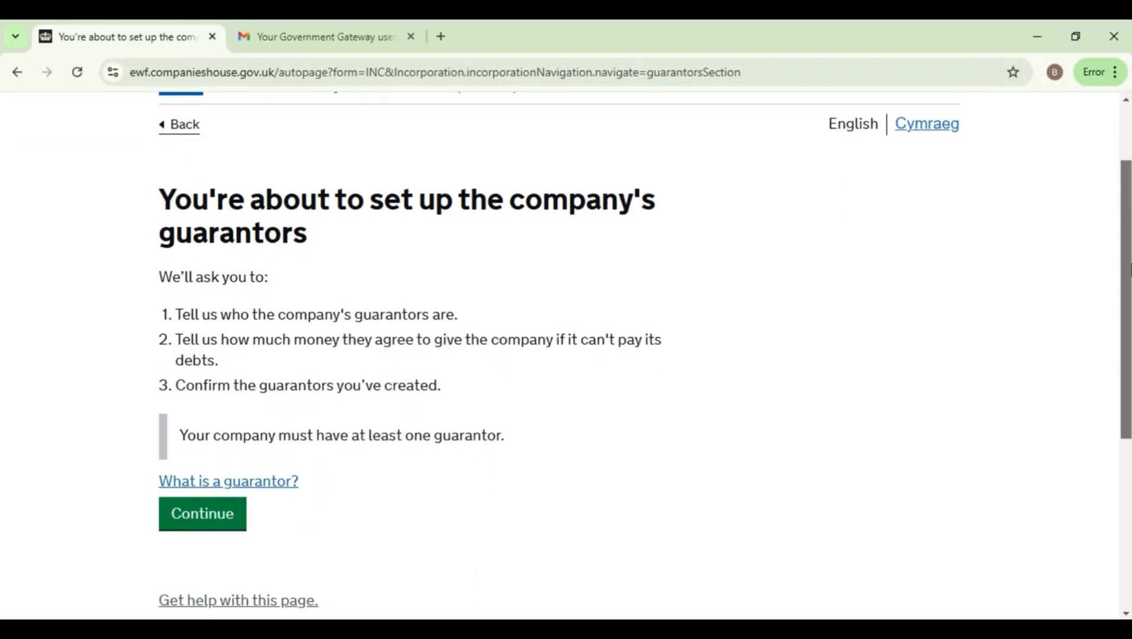
click(209, 524)
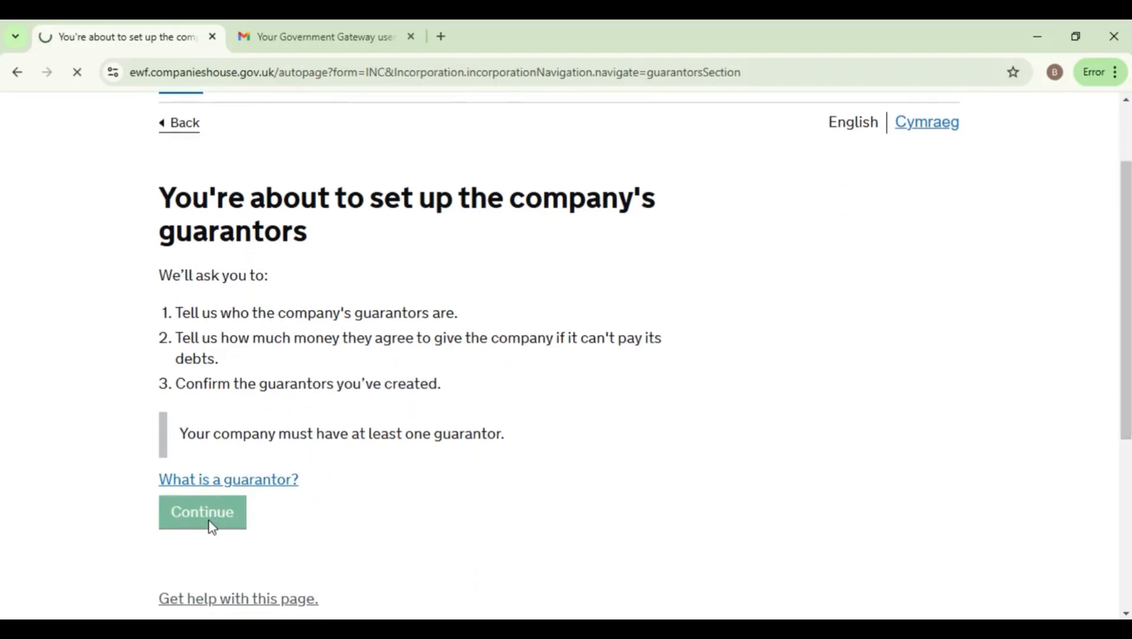
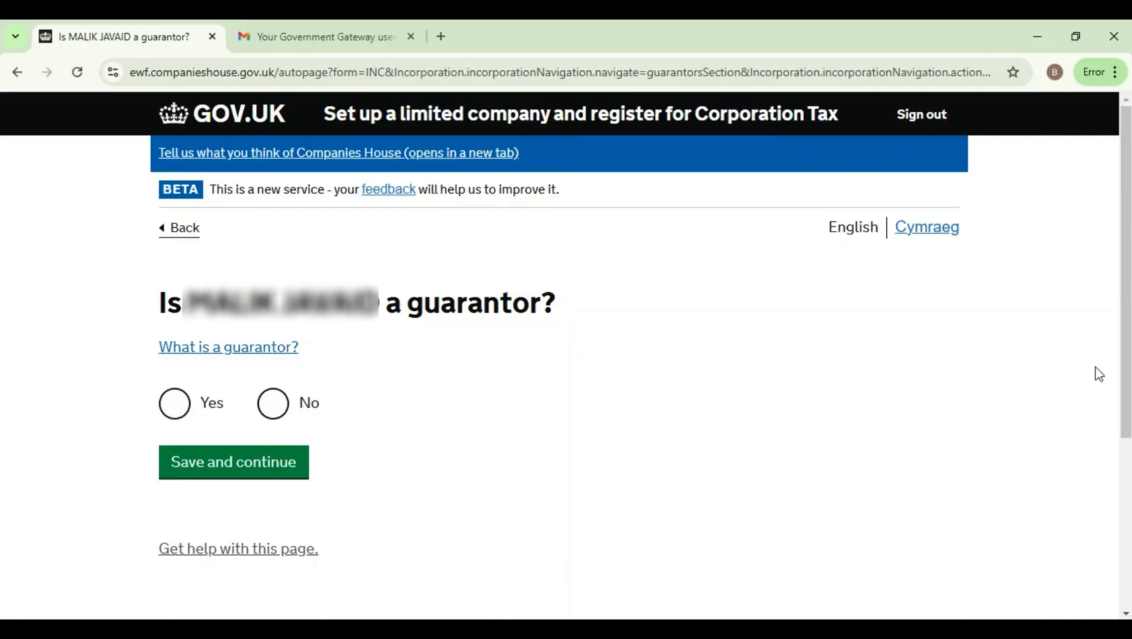
click(274, 411)
click(277, 459)
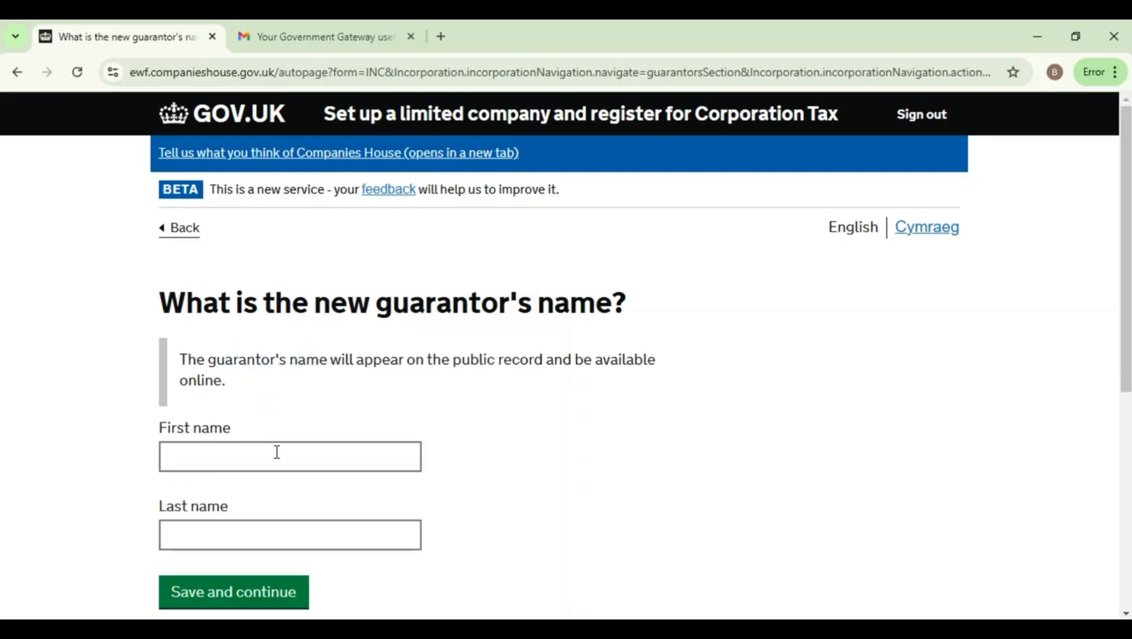
mouse_move(1125, 255)
mouse_down()
mouse_move(1125, 282)
mouse_move(1125, 231)
mouse_move(1125, 381)
mouse_move(1125, 254)
mouse_up()
click(178, 229)
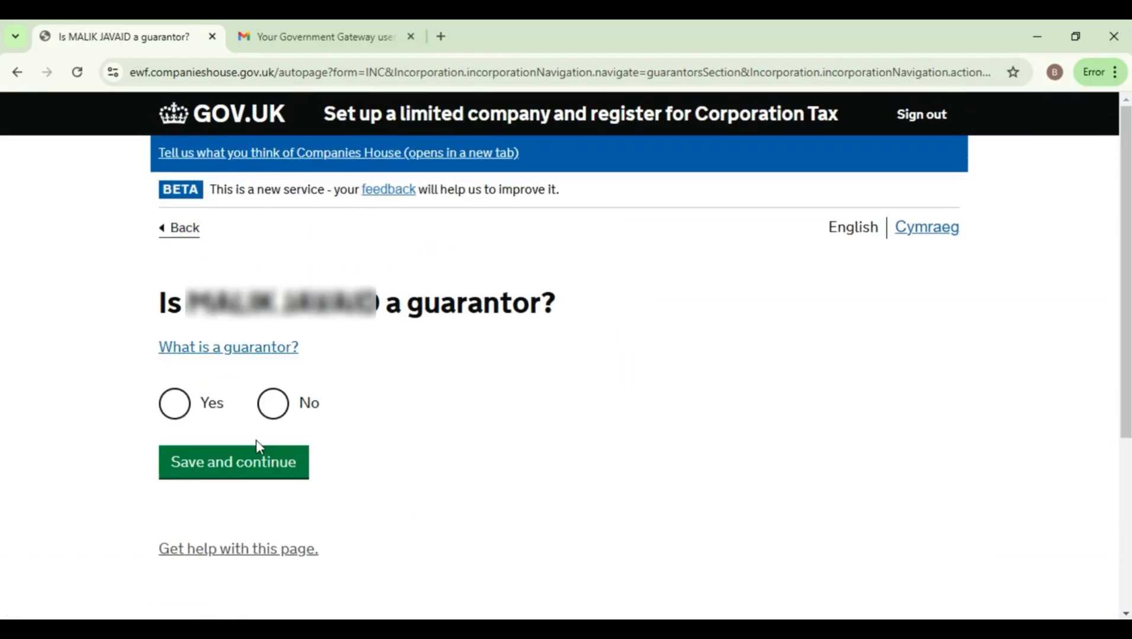
Make the director a guarantor, answer No to adding anybody else, and confirm the guarantor details
click(172, 414)
click(293, 468)
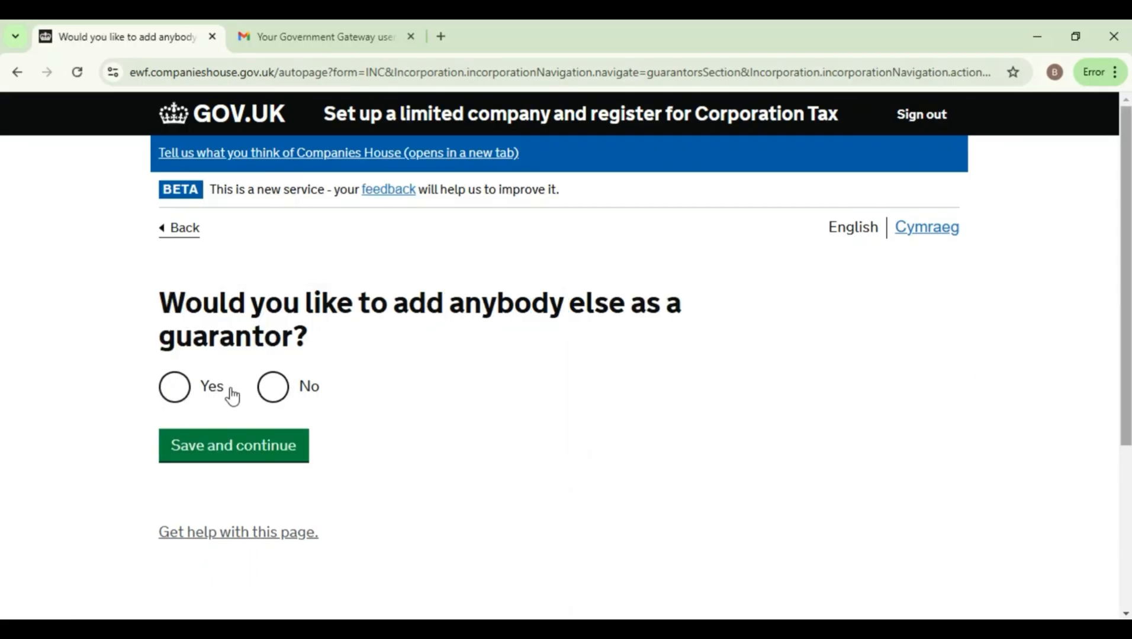
click(266, 390)
click(264, 450)
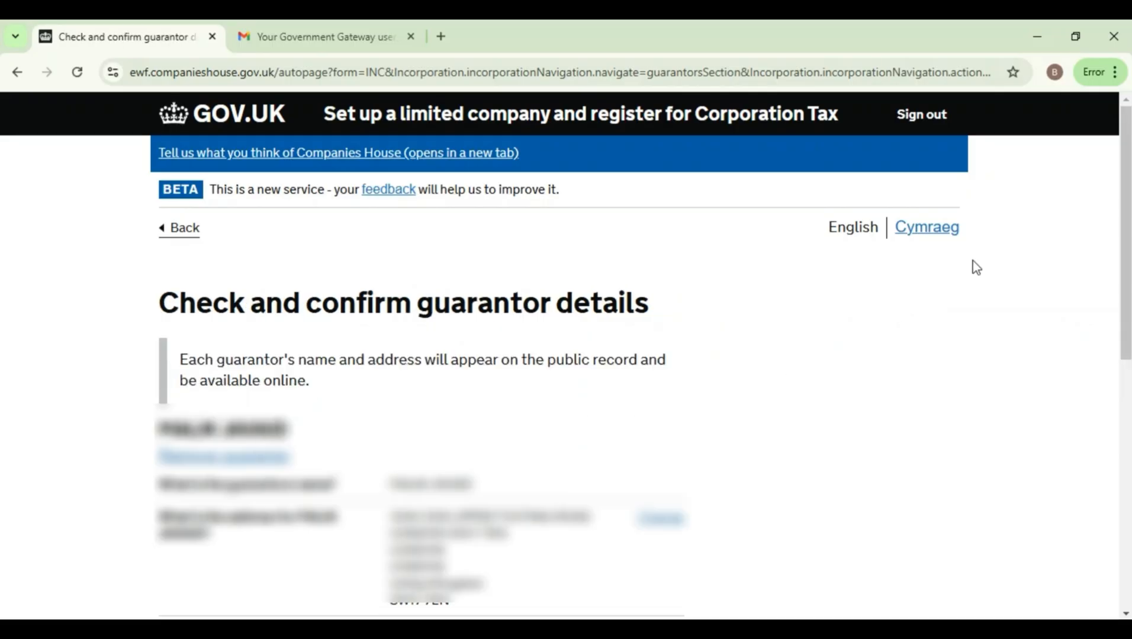
scroll(363, 450, down, 5)
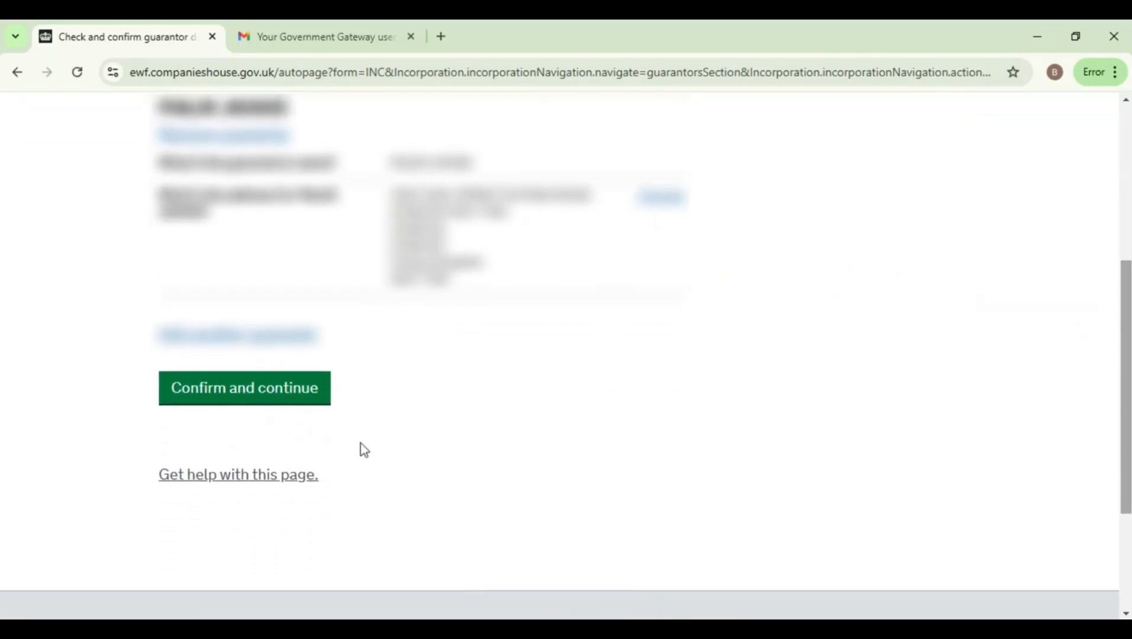
click(278, 400)
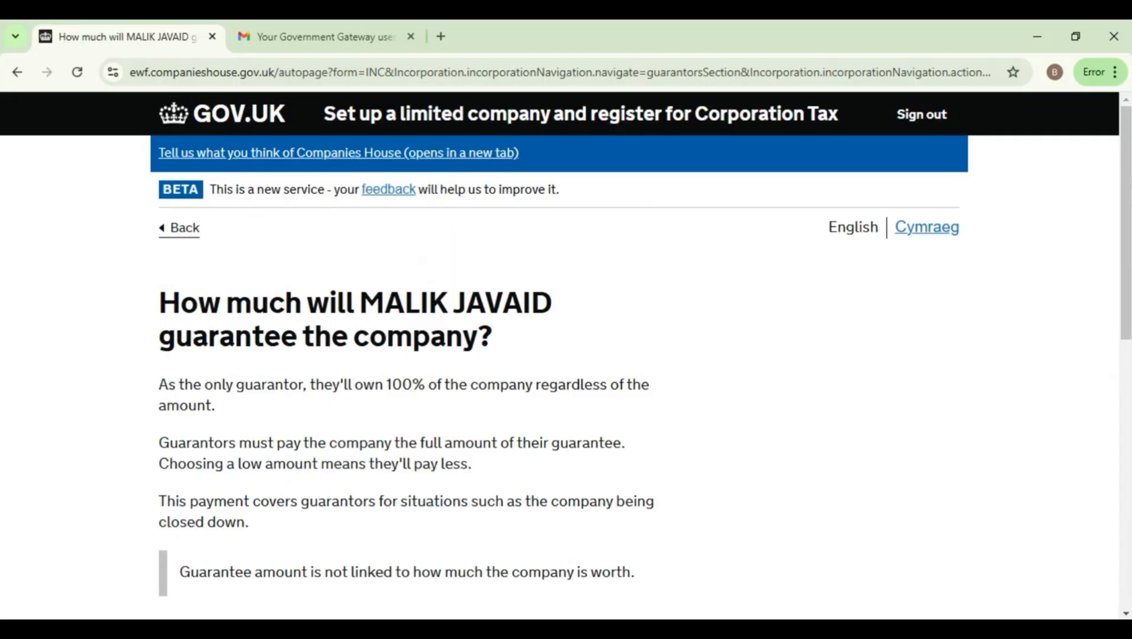
Set the guarantee amount to £1 and confirm the guarantee details
scroll(771, 374, down, 3)
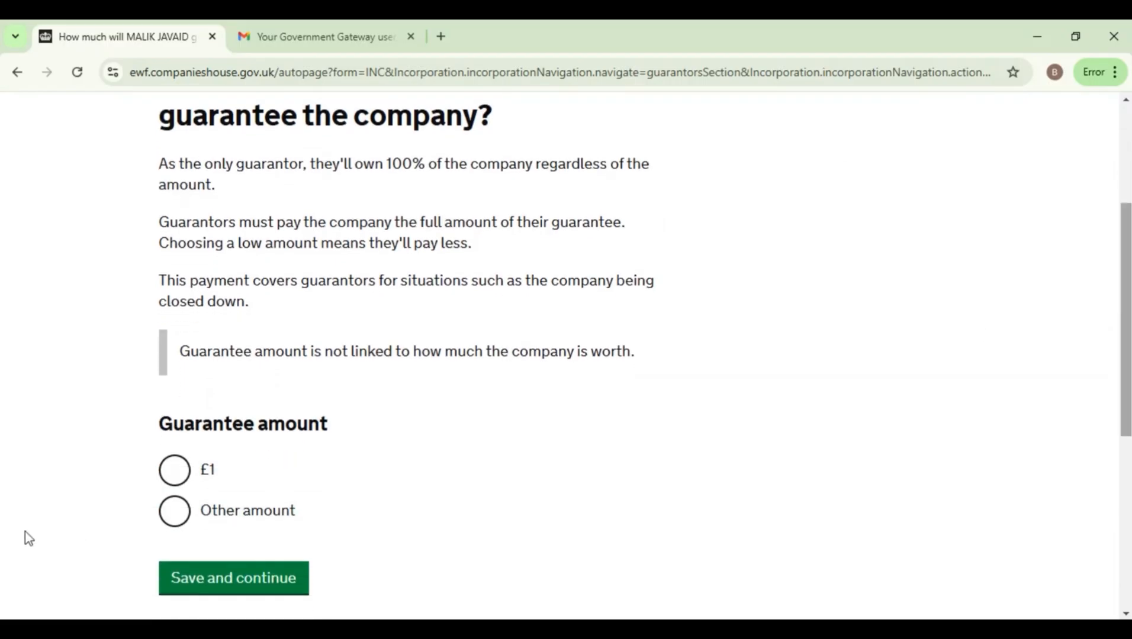
click(172, 470)
click(225, 583)
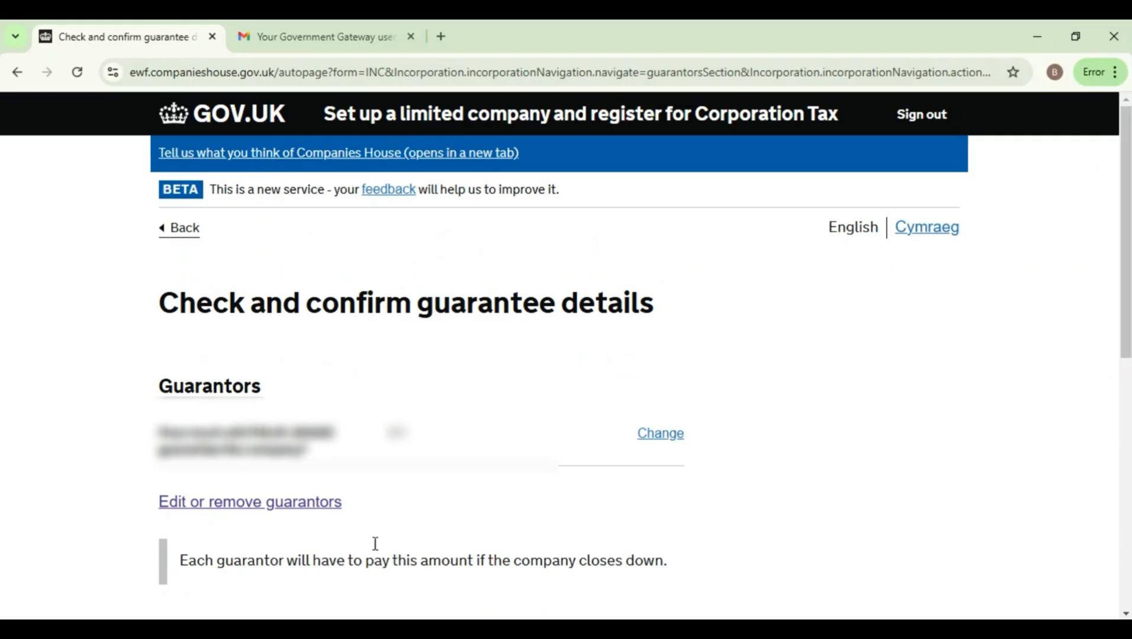
drag(1127, 270, 1127, 413)
click(299, 427)
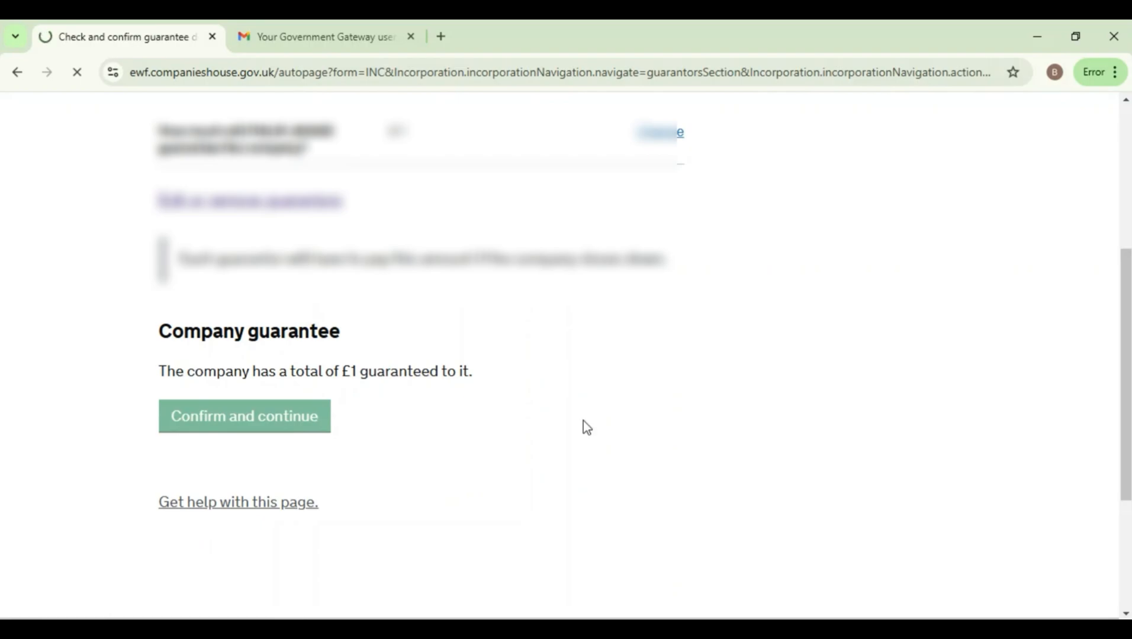
Start the Person with Significant Control section and answer Yes to the guarantor being a person with significant control
scroll(1127, 296, down, 4)
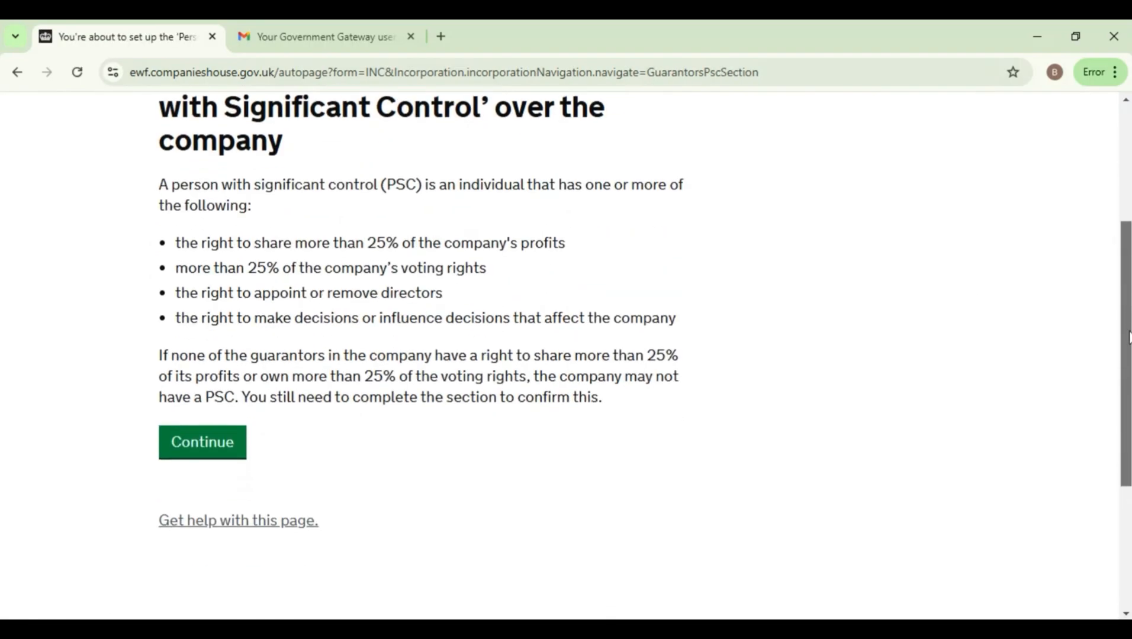
click(239, 448)
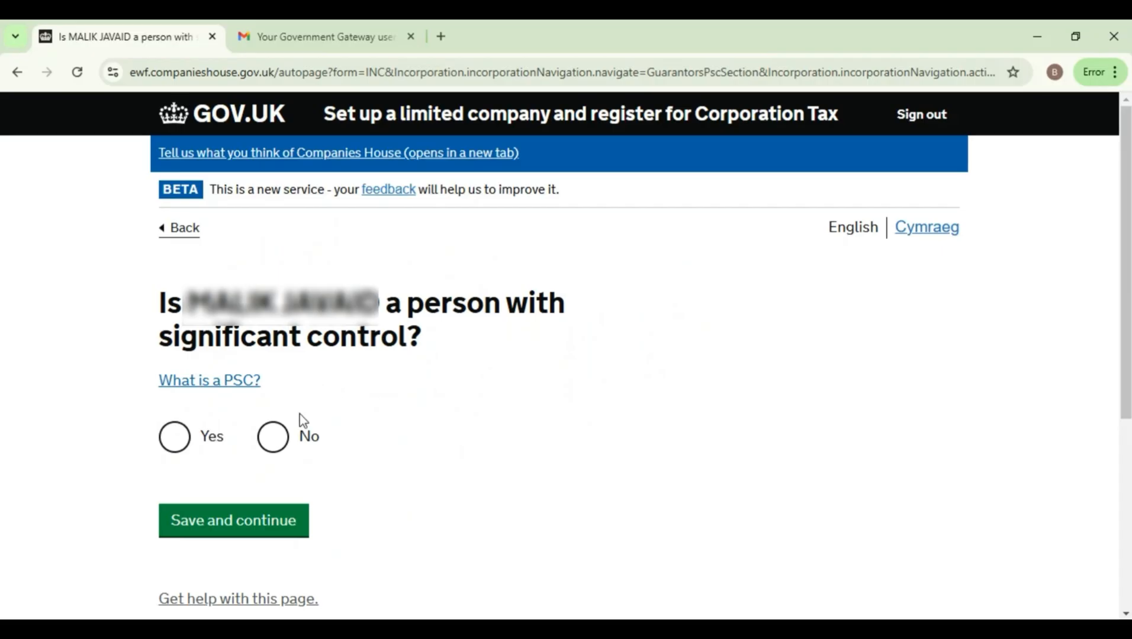
click(188, 451)
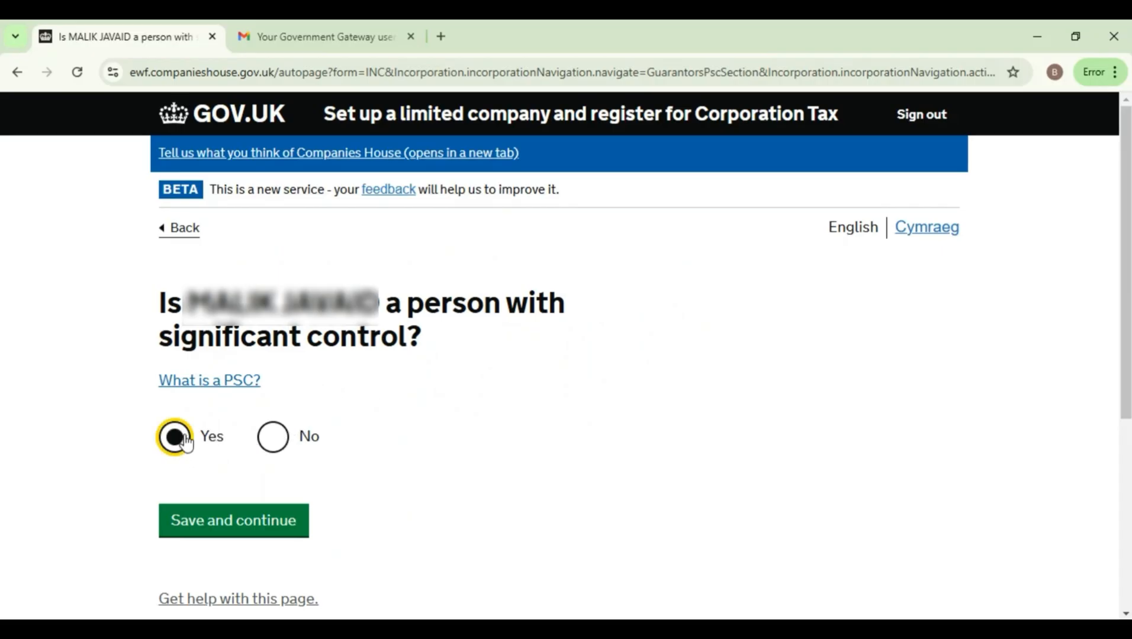
click(235, 520)
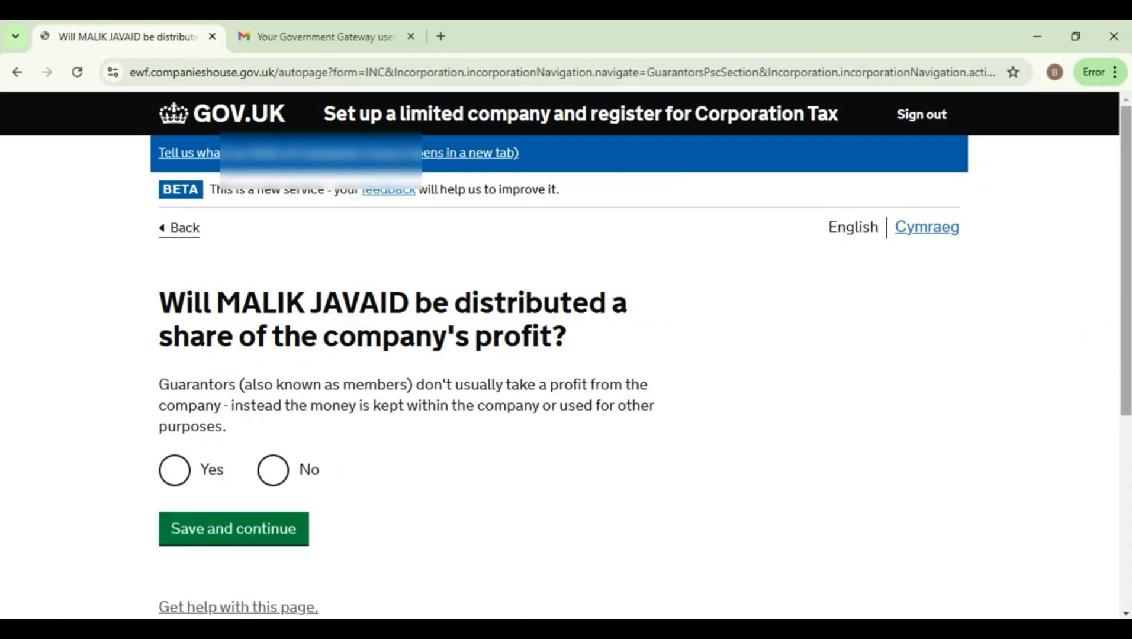
Answer Yes to the guarantor being distributed a share of the company's profit and save the answer
scroll(1128, 397, down, 3)
drag(1127, 398, 1126, 380)
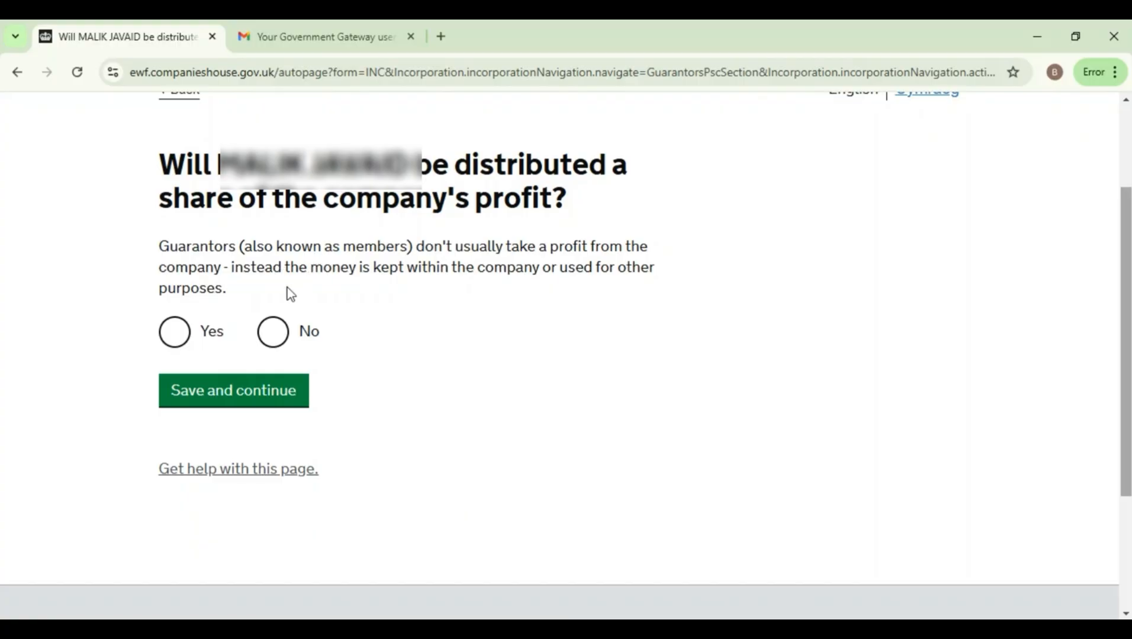
click(188, 339)
click(244, 393)
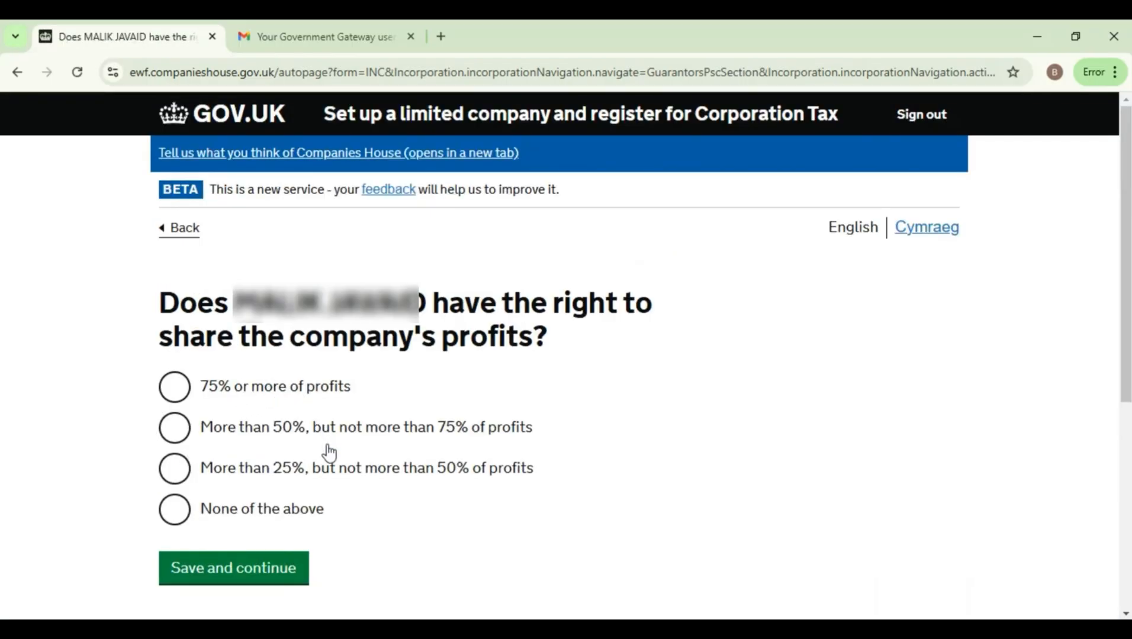
click(197, 230)
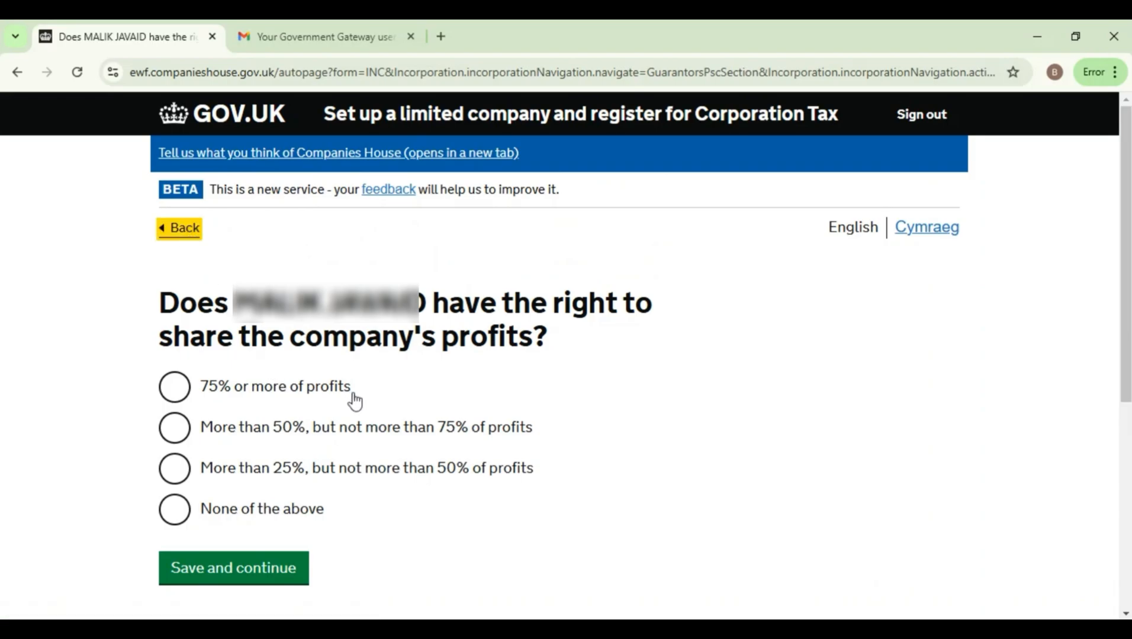
click(177, 230)
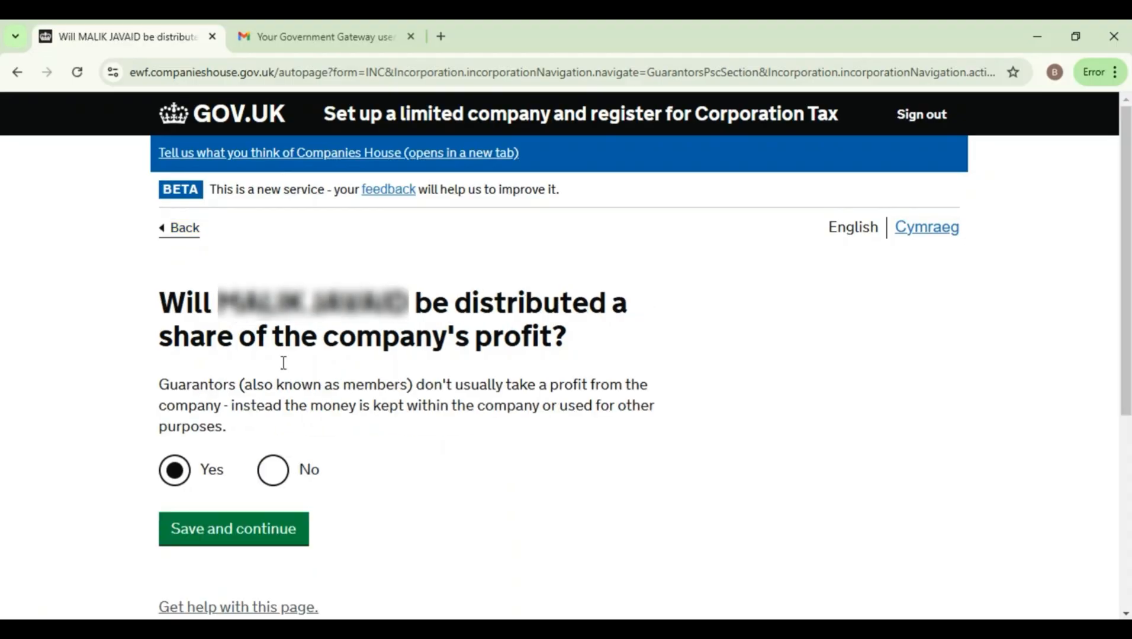
click(273, 469)
click(282, 521)
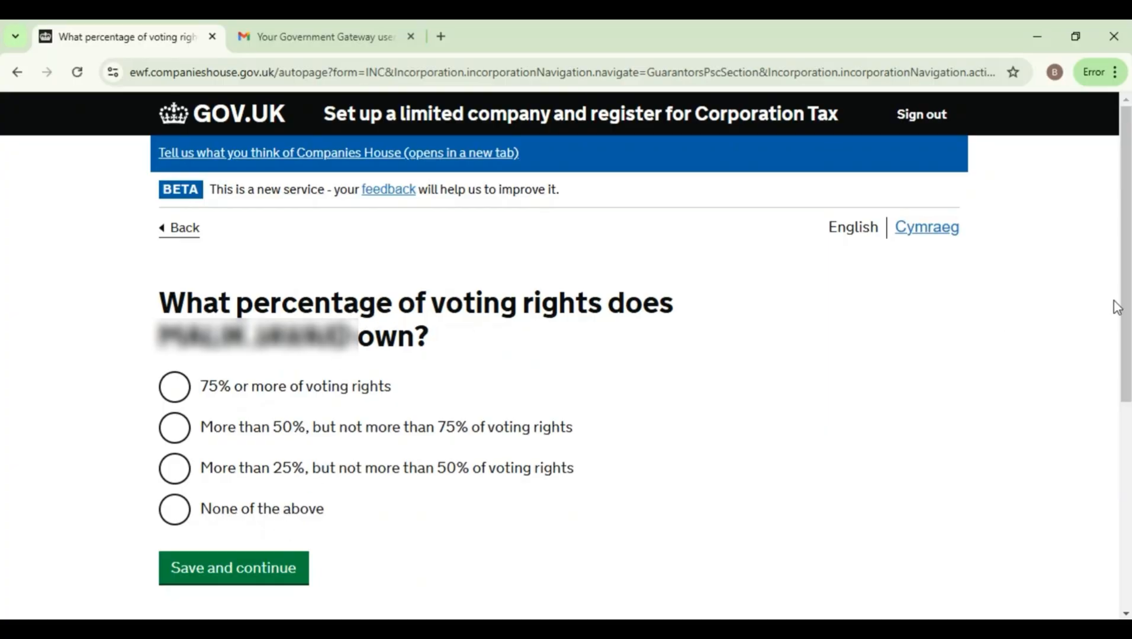
scroll(1117, 307, down, 5)
scroll(1028, 267, up, 5)
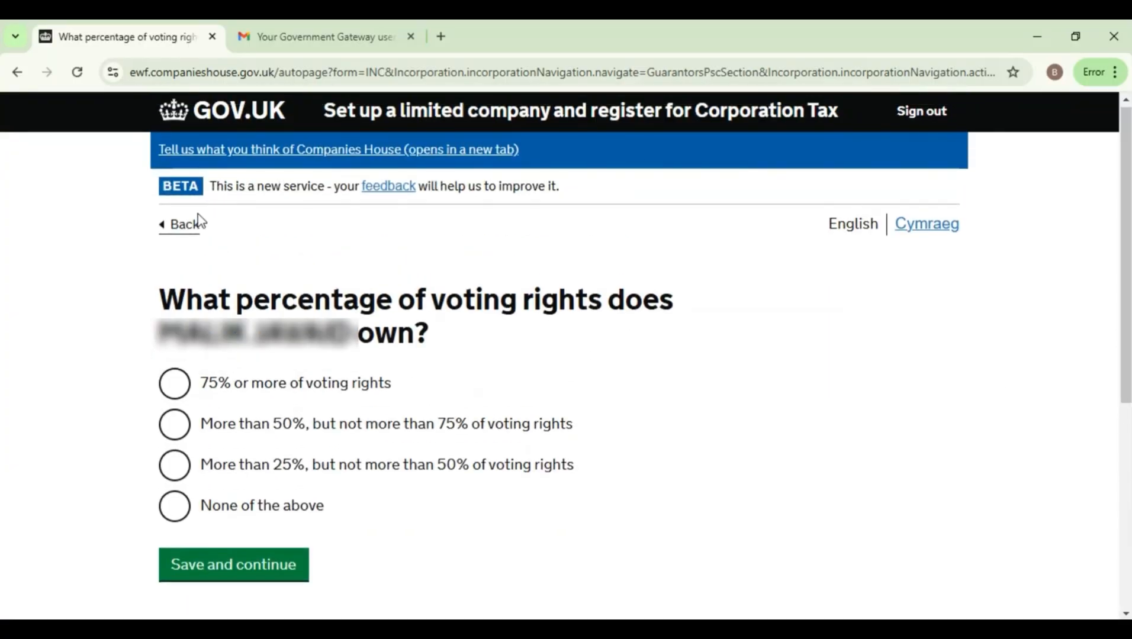
click(167, 232)
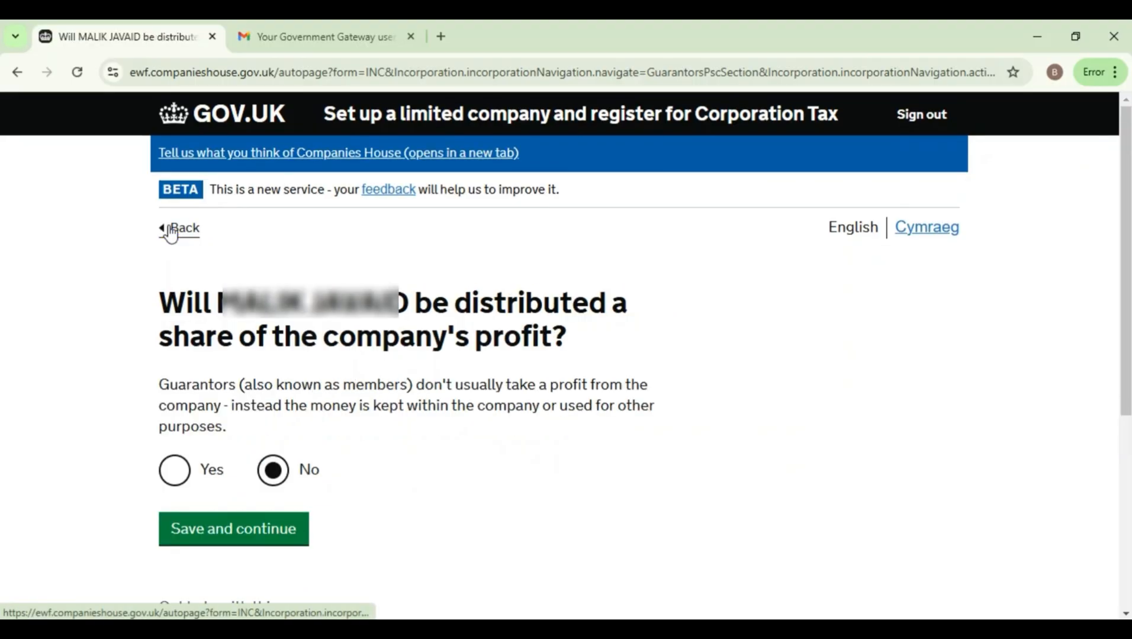
click(171, 232)
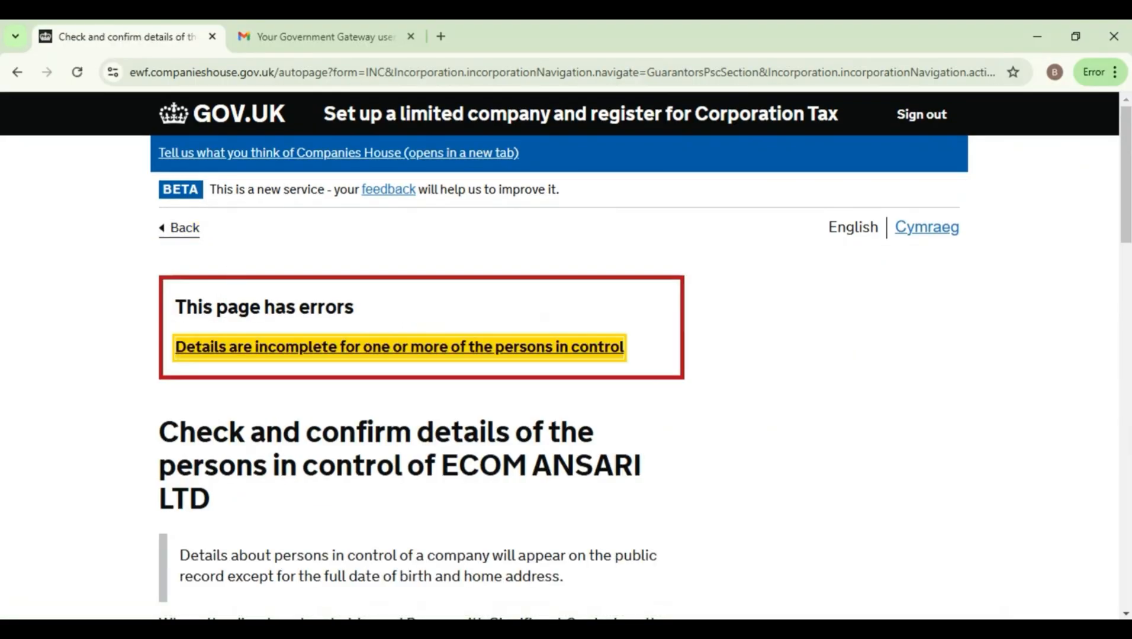
mouse_move(544, 630)
click(488, 582)
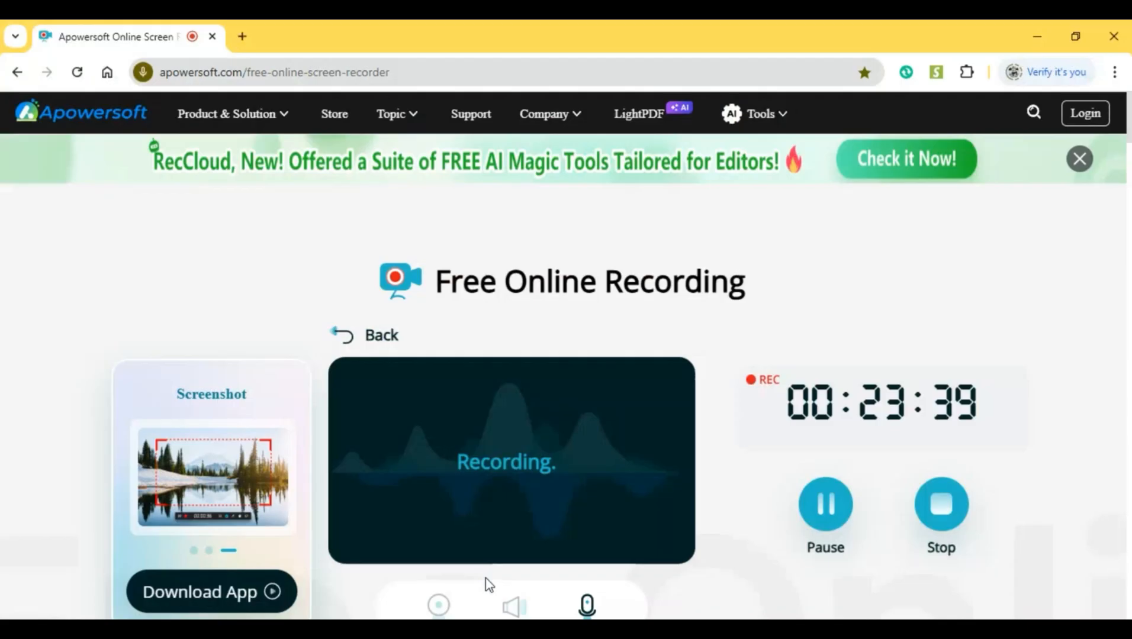
key(alt+Tab)
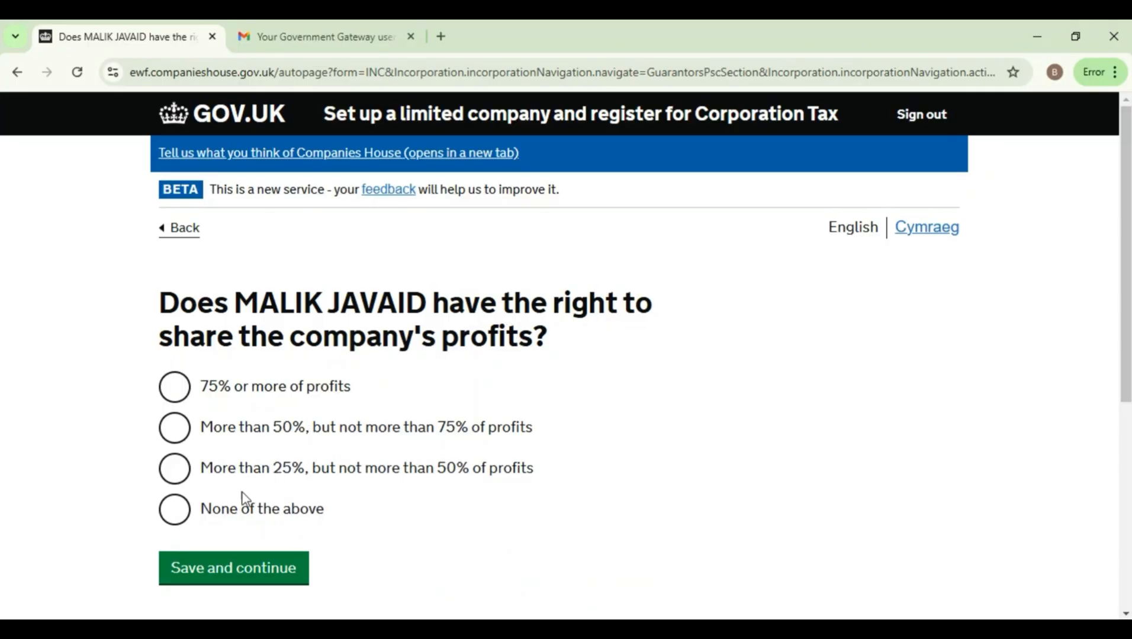
Answer "None of the above" for the guarantor's right to share the company's profits and save the answer
click(177, 518)
click(251, 570)
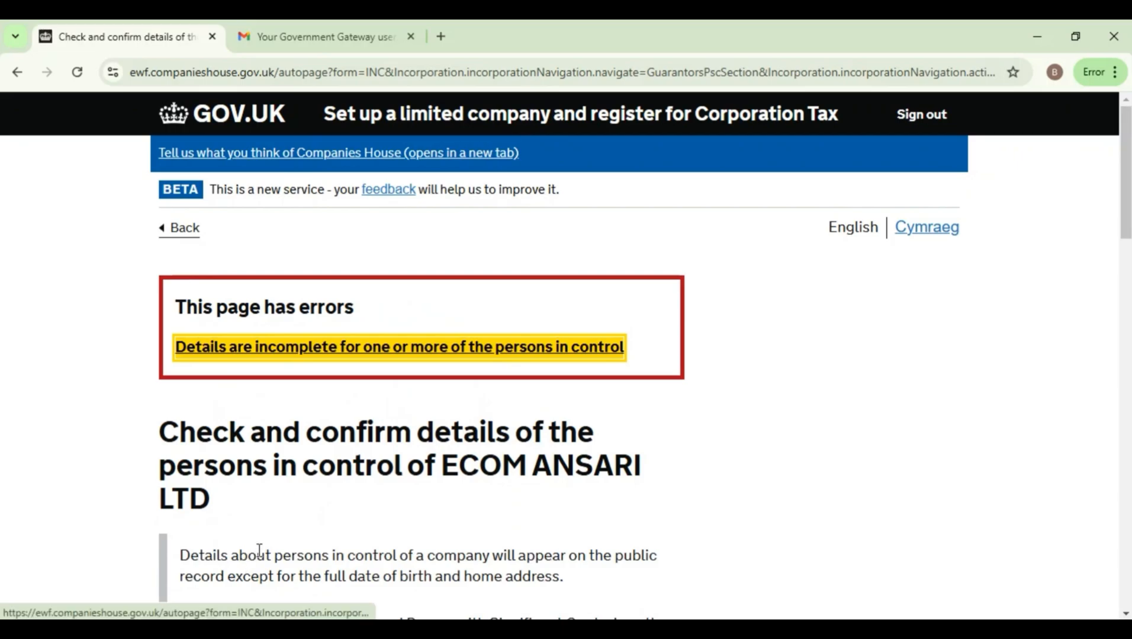
Change the person in control's right to share the company's profits to "More than 25%, but not more than 50% of profits"
scroll(260, 551, down, 5)
scroll(415, 356, down, 4)
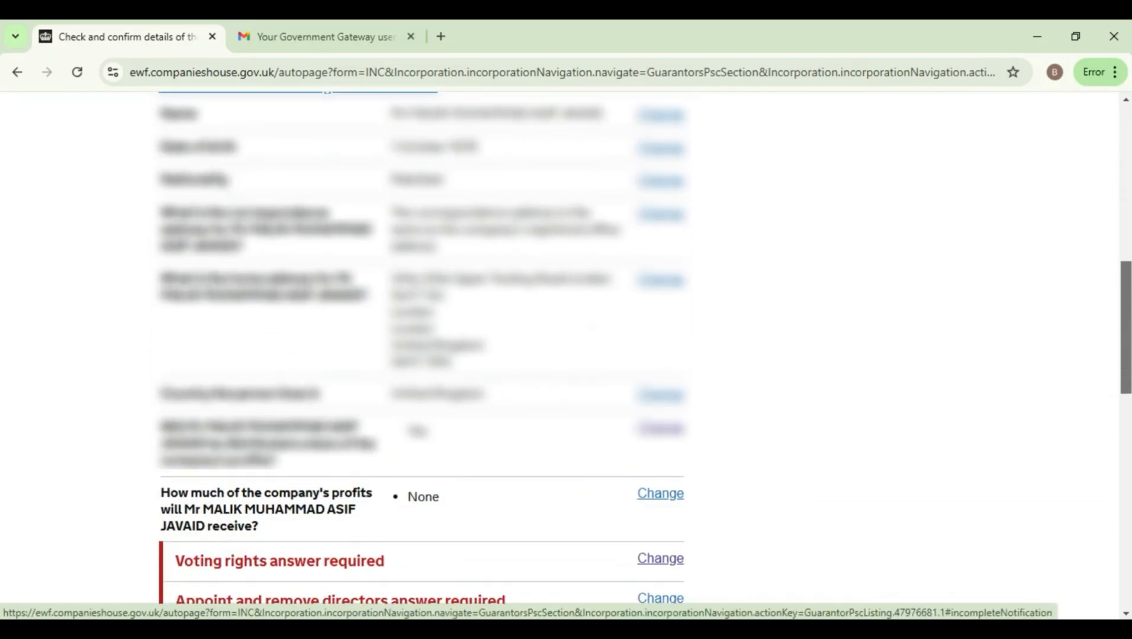
click(653, 497)
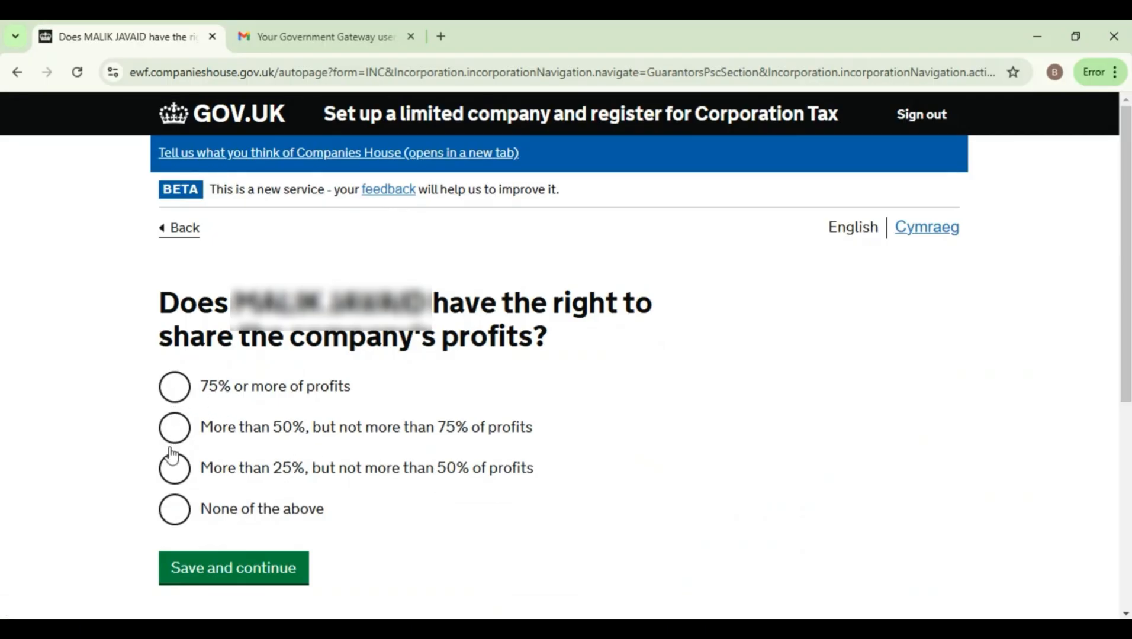
click(173, 475)
click(246, 568)
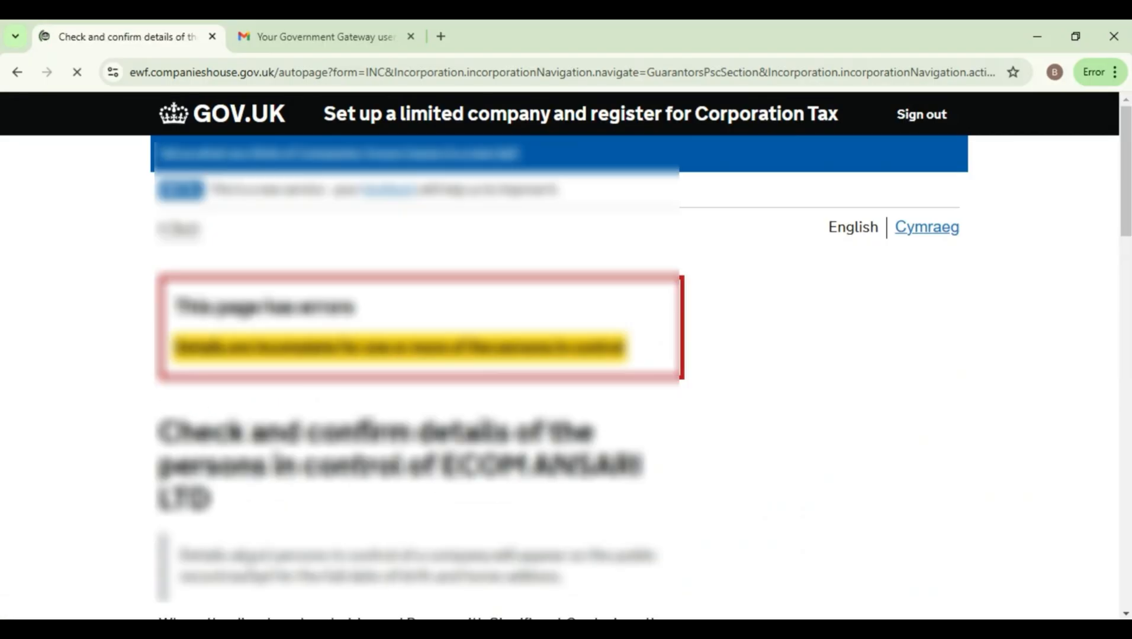
Set the person in control's voting rights to "More than 50%, but not more than 75% of voting rights"
drag(1125, 178, 1126, 370)
click(661, 436)
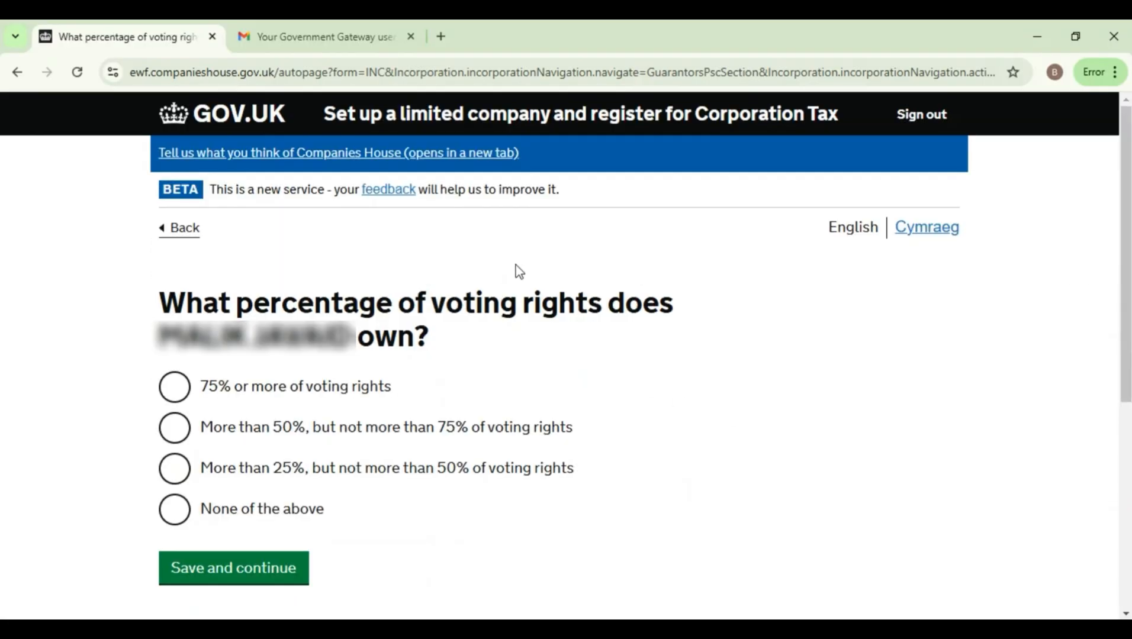
click(179, 434)
click(243, 577)
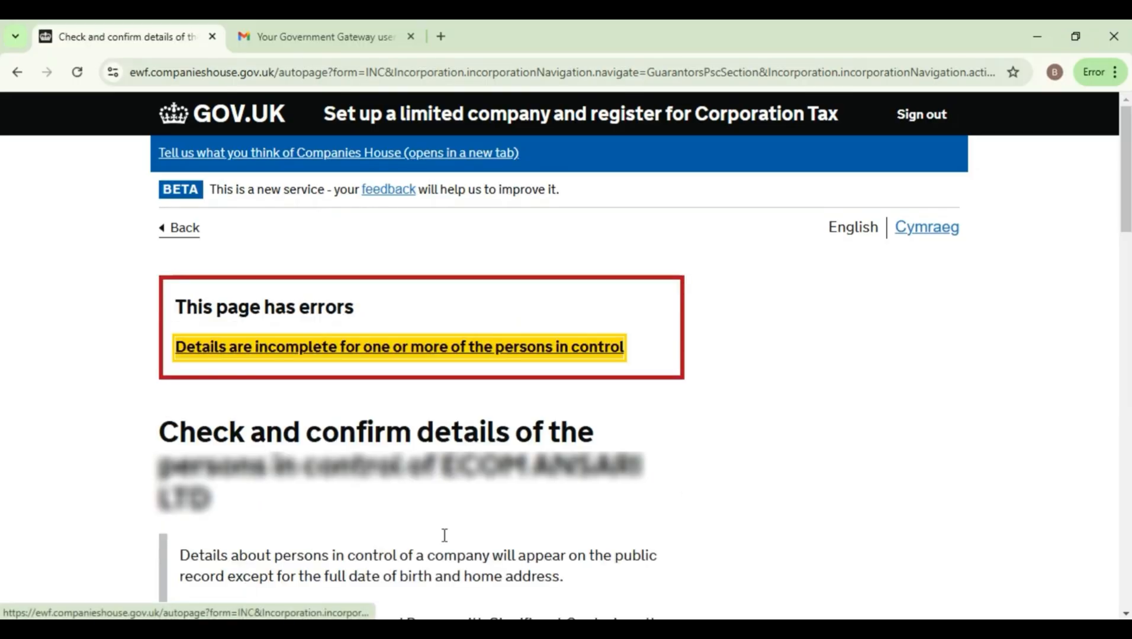
Answer Yes to the person in control having the right to appoint or remove the majority of company directors
drag(1126, 175, 1125, 393)
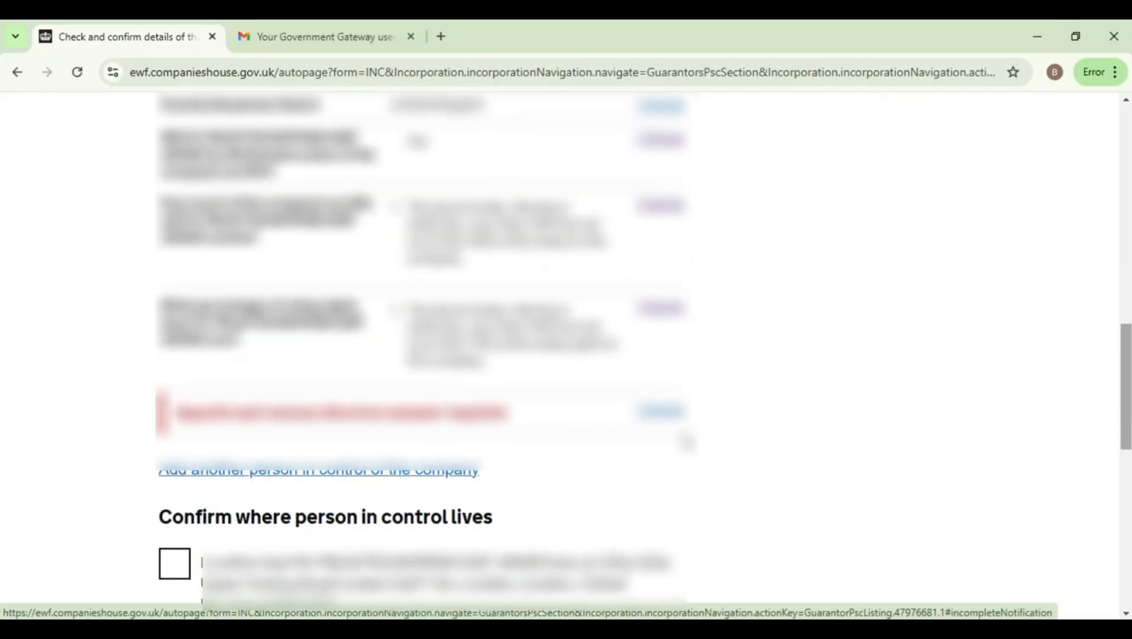
click(660, 410)
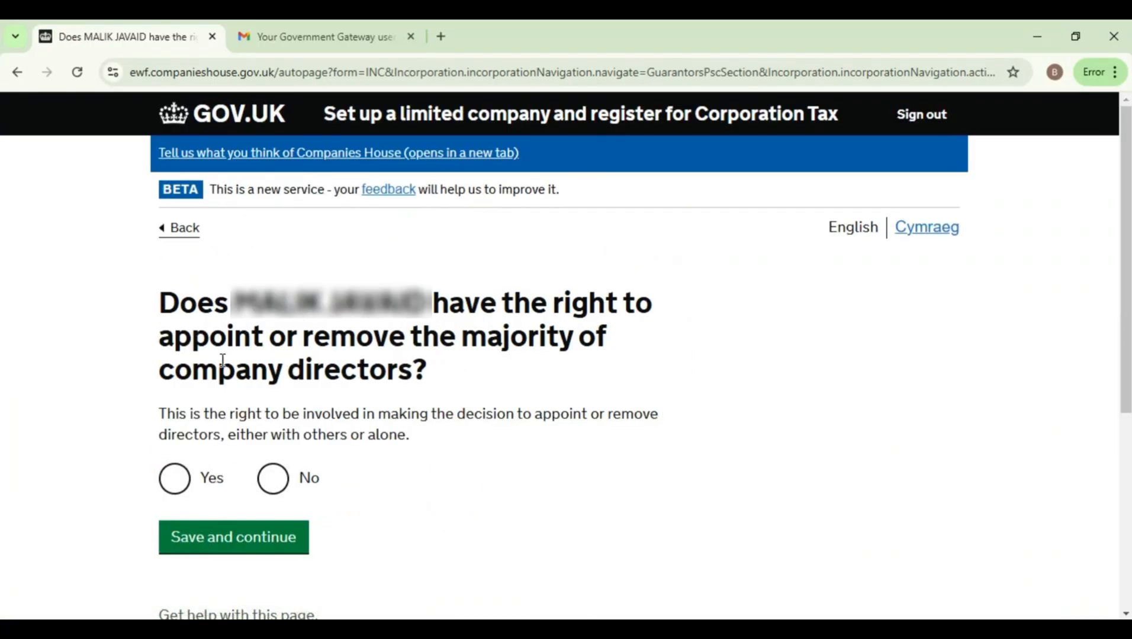
click(179, 483)
click(228, 536)
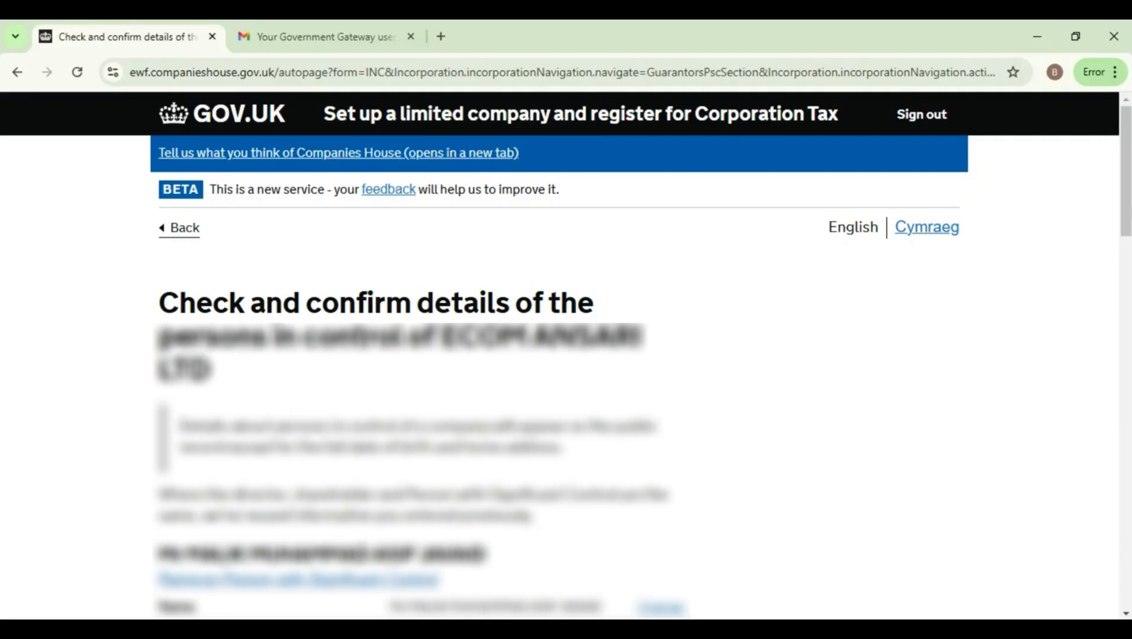
Confirm where the person in control lives and their control of the company, and save the details
scroll(566, 355, down, 16)
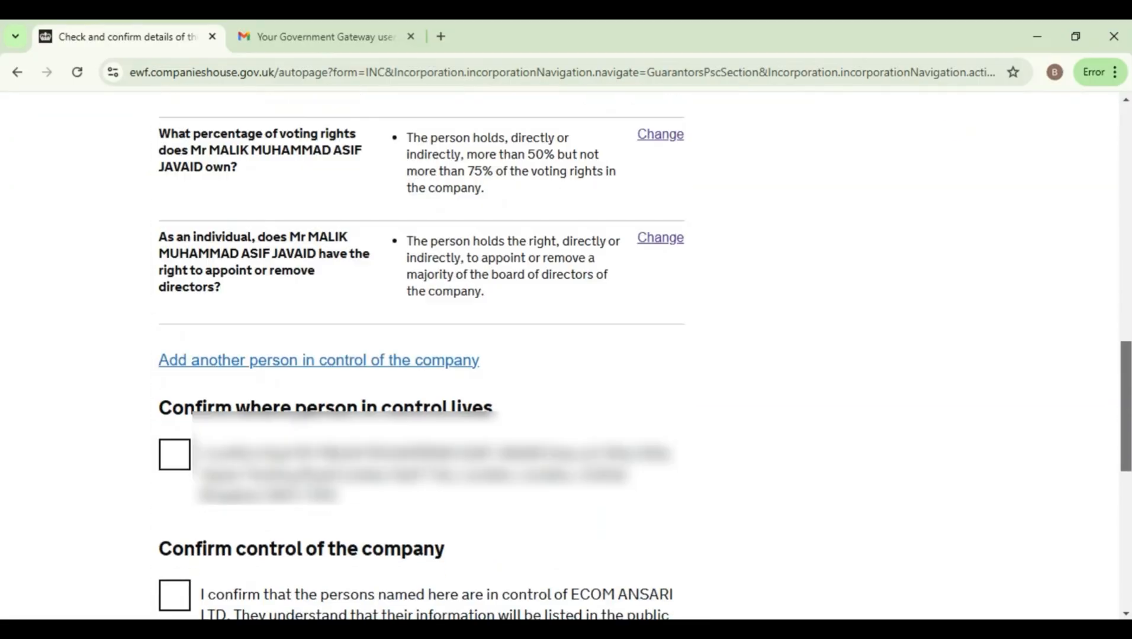
scroll(296, 349, down, 3)
click(174, 287)
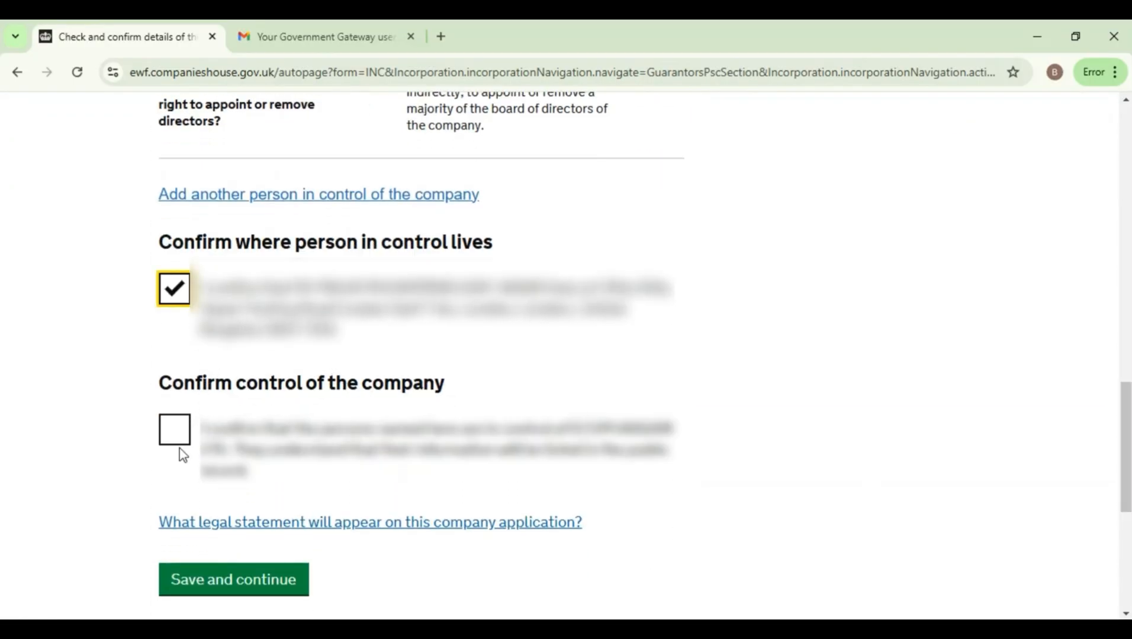
click(177, 439)
click(247, 582)
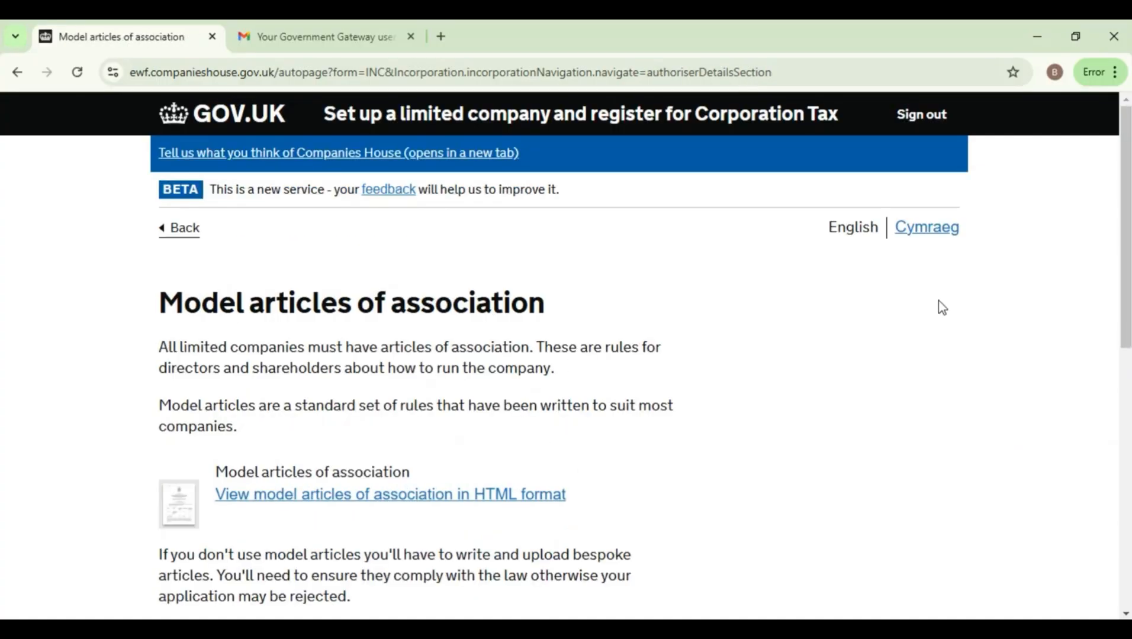
Answer Yes to using model articles of association for the company and save the choice
scroll(1127, 188, down, 2)
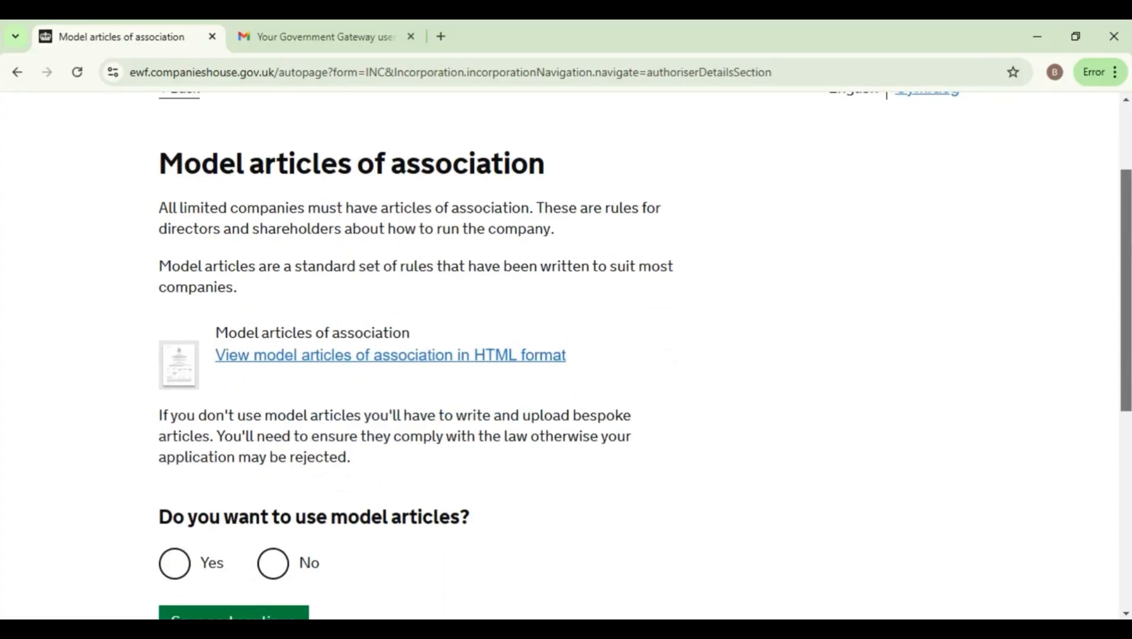
scroll(516, 450, down, 2)
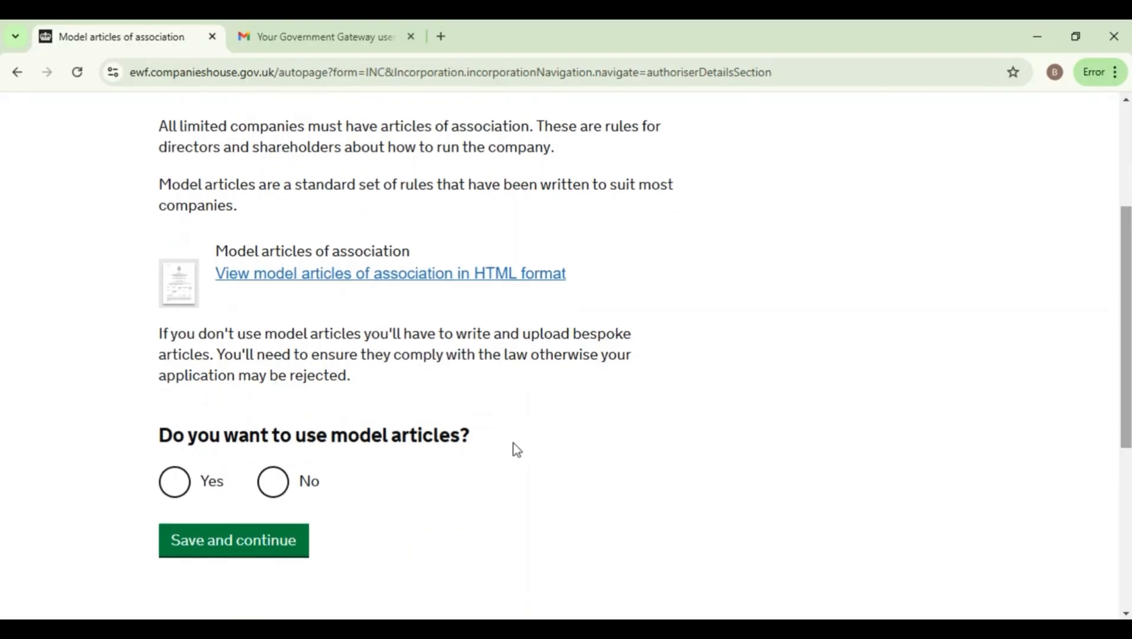
click(182, 489)
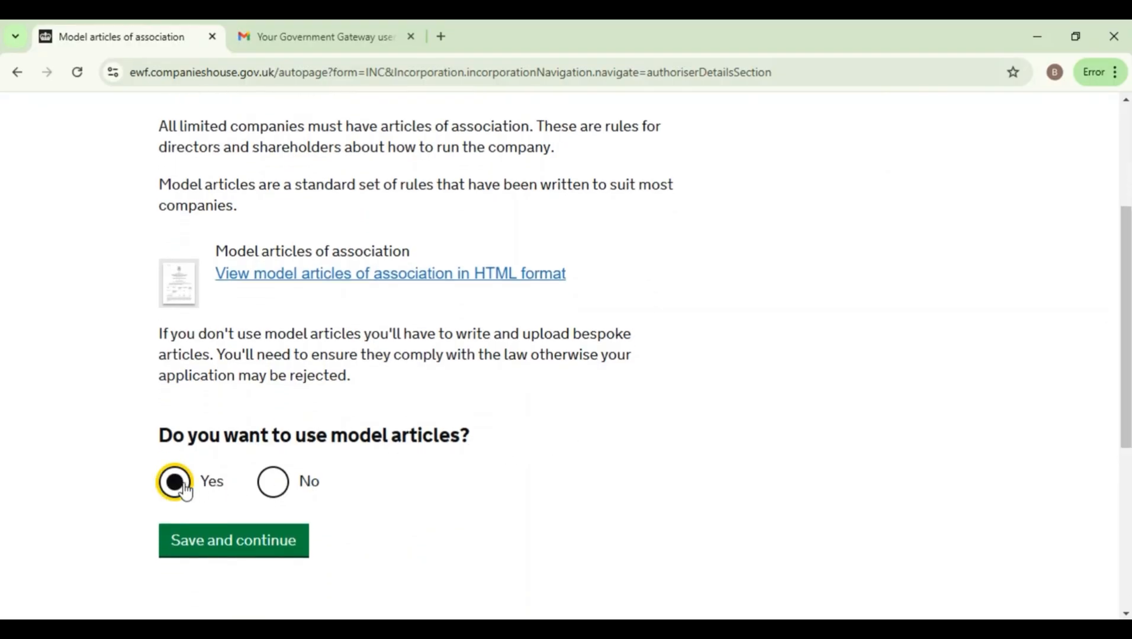
click(230, 563)
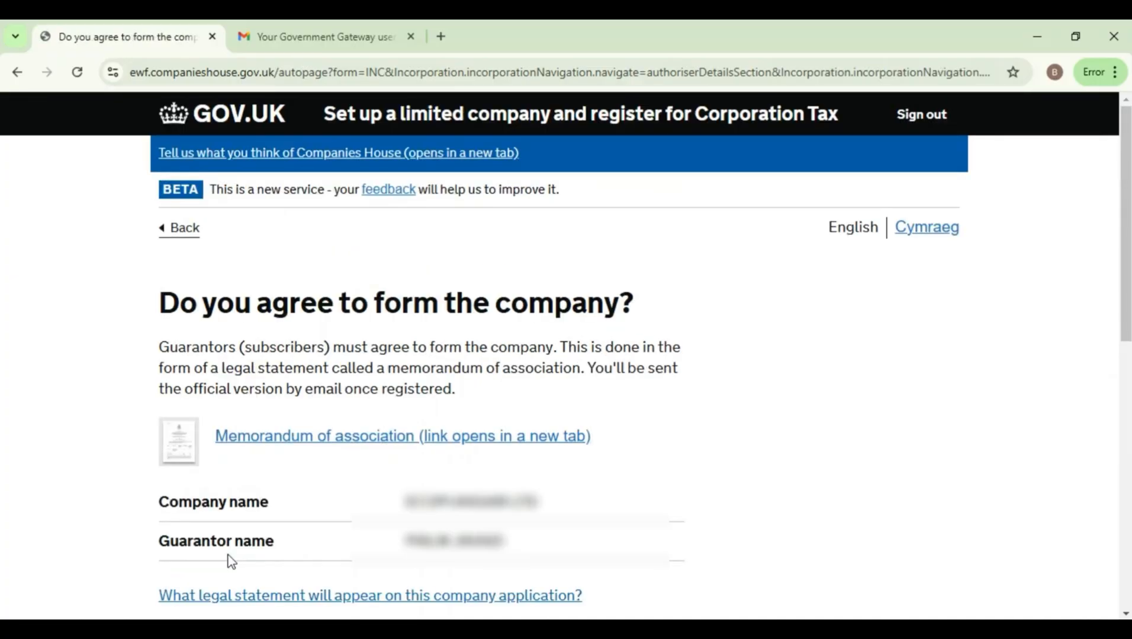
Tick both statements confirming that the guarantor agrees to form the company, and save them
scroll(1124, 329, down, 3)
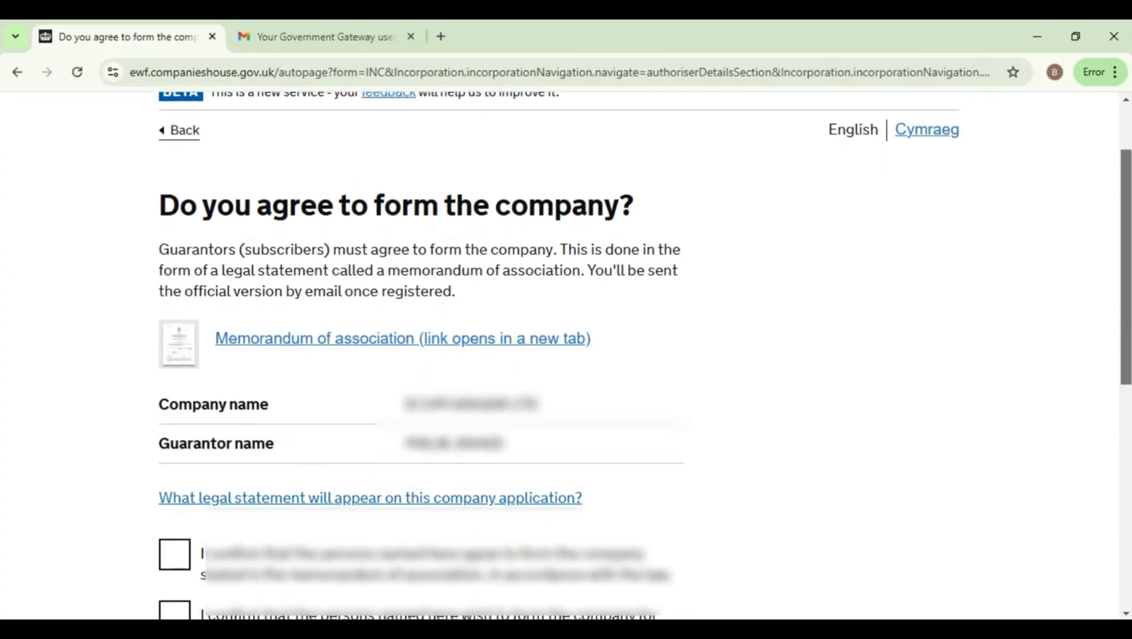
scroll(566, 355, down, 1)
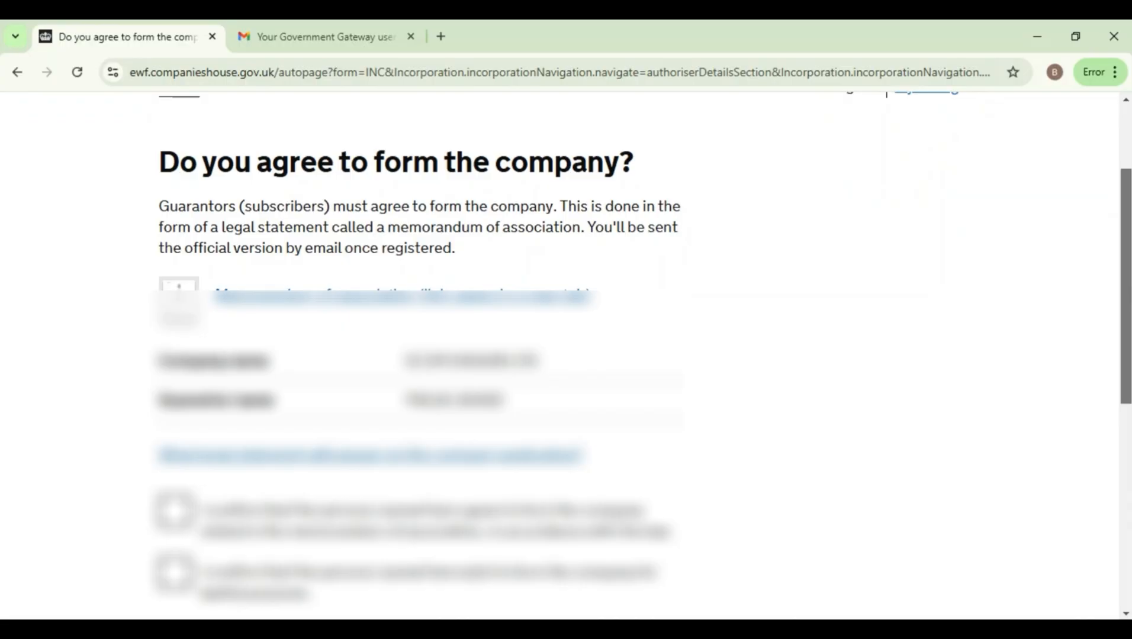
scroll(815, 410, down, 1)
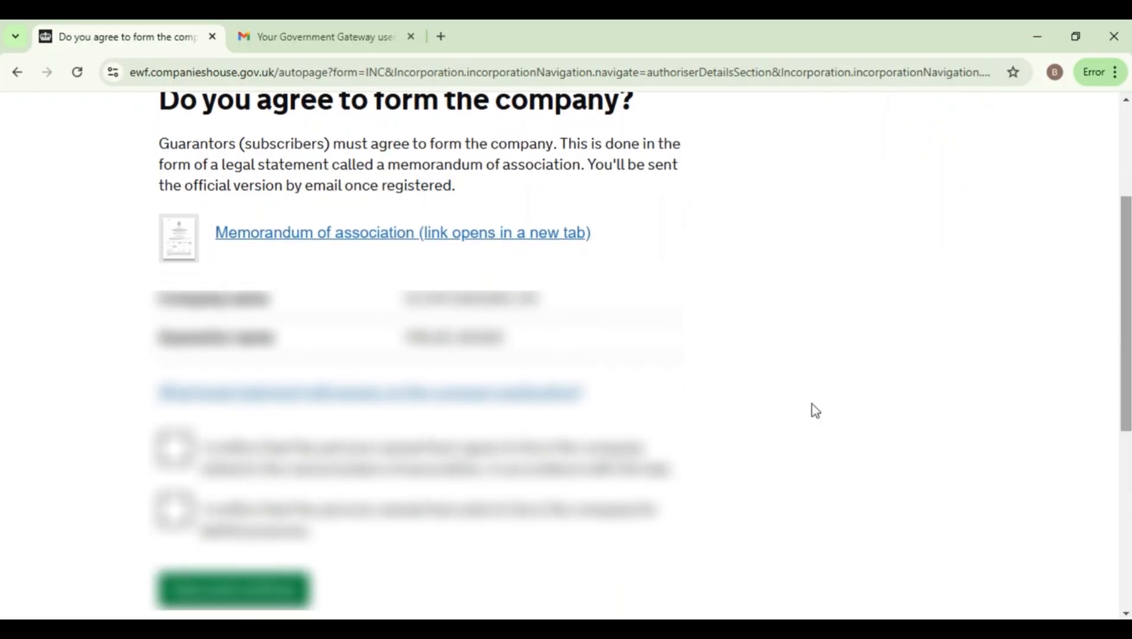
click(175, 450)
click(174, 510)
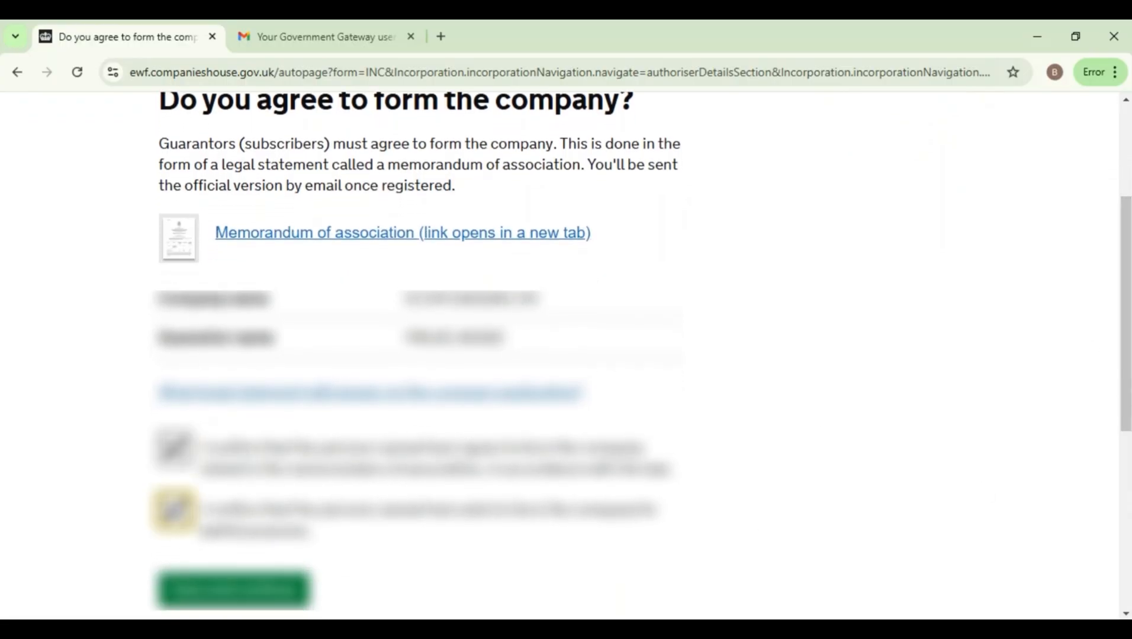
scroll(415, 355, down, 2)
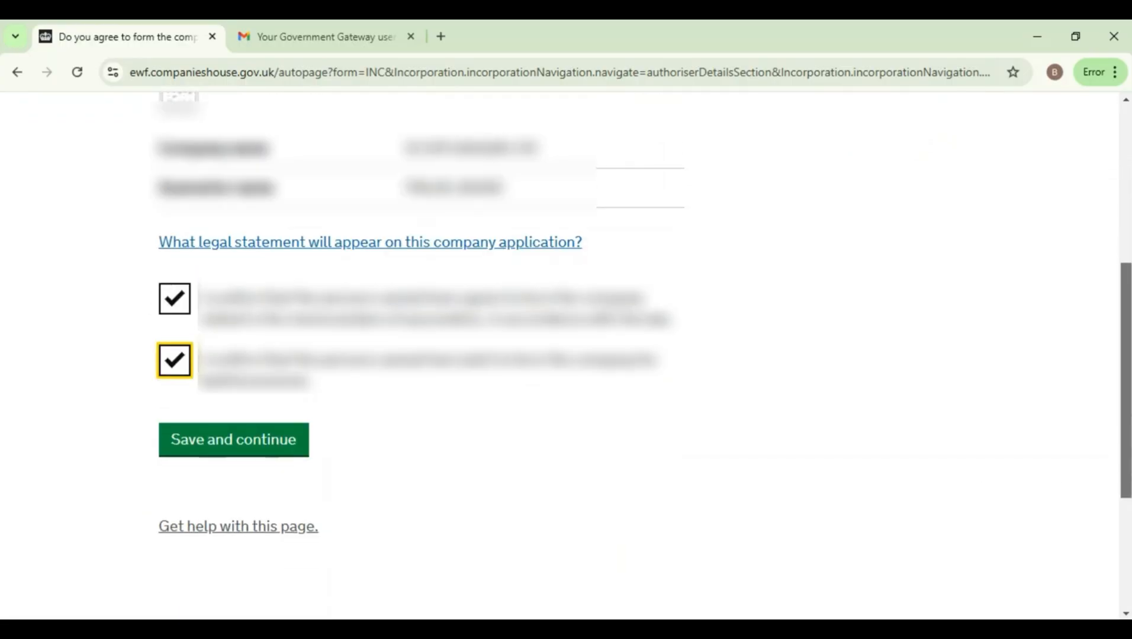
click(268, 440)
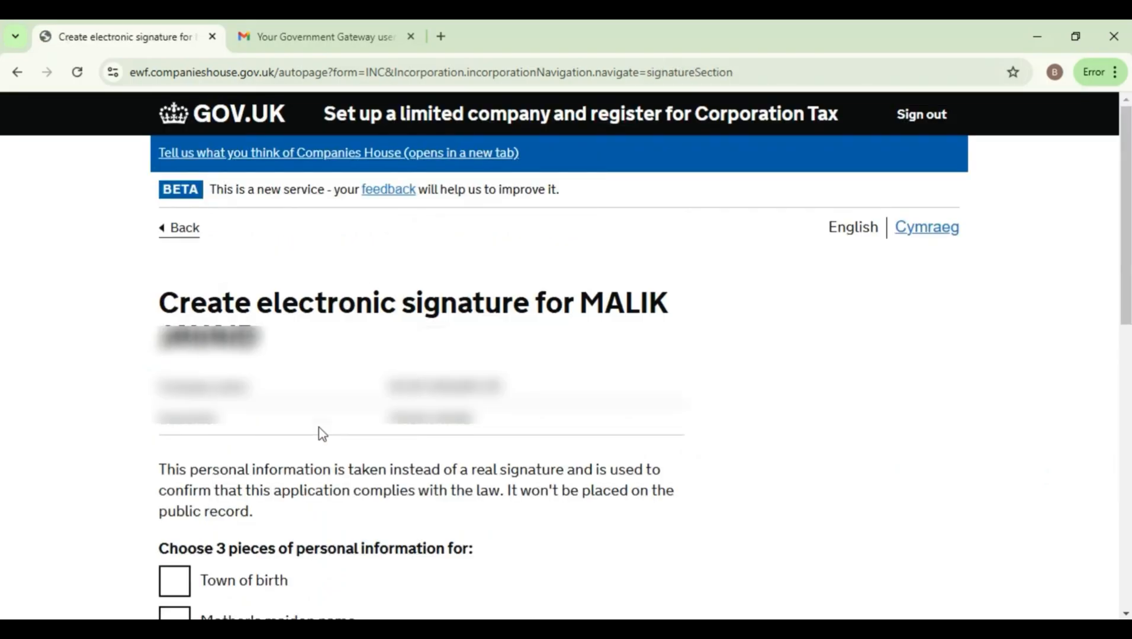
Choose Town of birth as the first piece of electronic signature information and enter its first three letters
scroll(566, 355, down, 2)
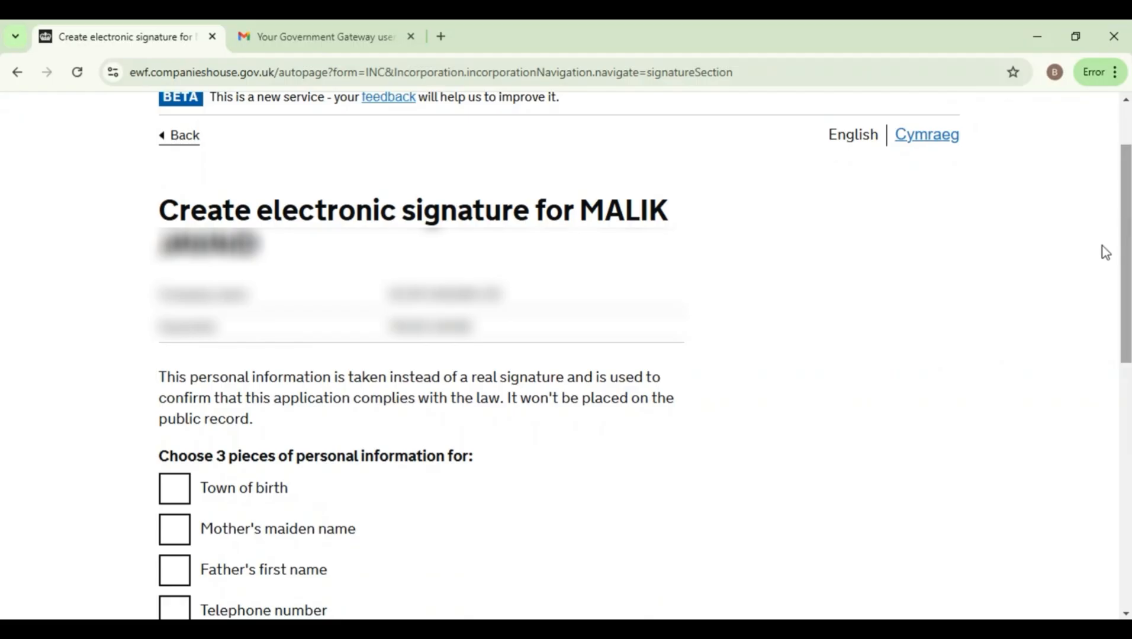
scroll(1104, 252, down, 2)
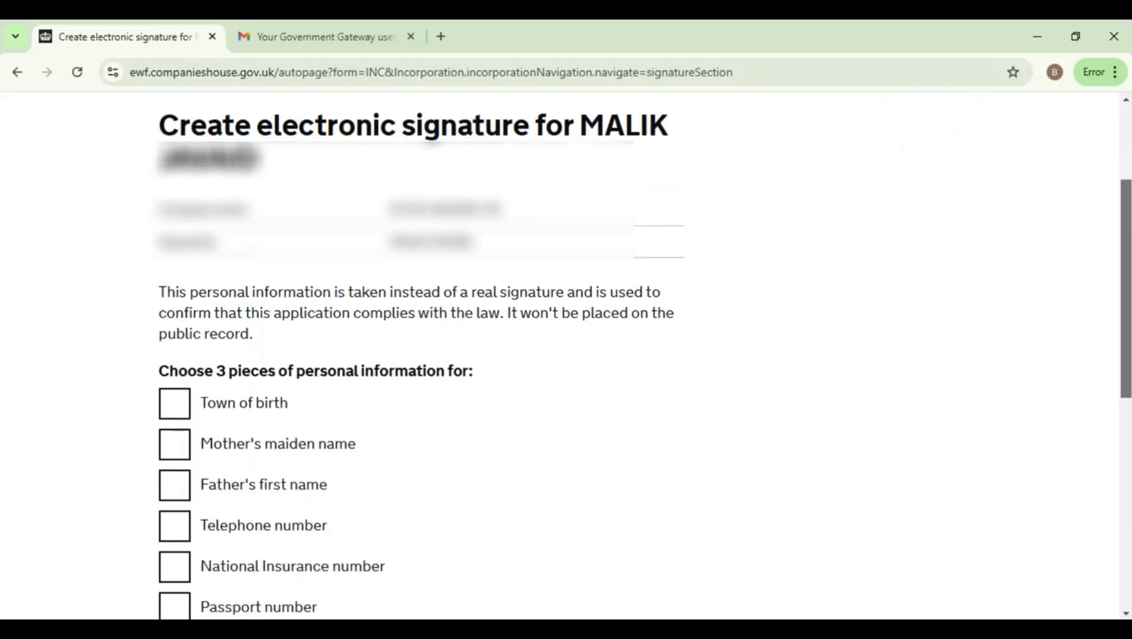
scroll(606, 343, down, 2)
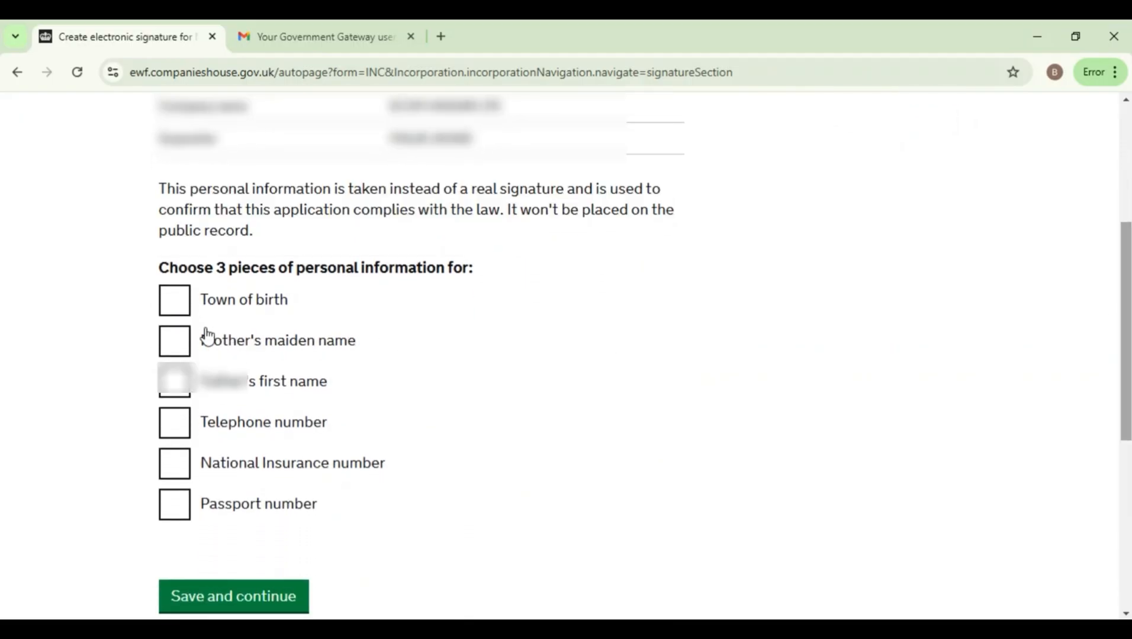
click(174, 300)
click(195, 377)
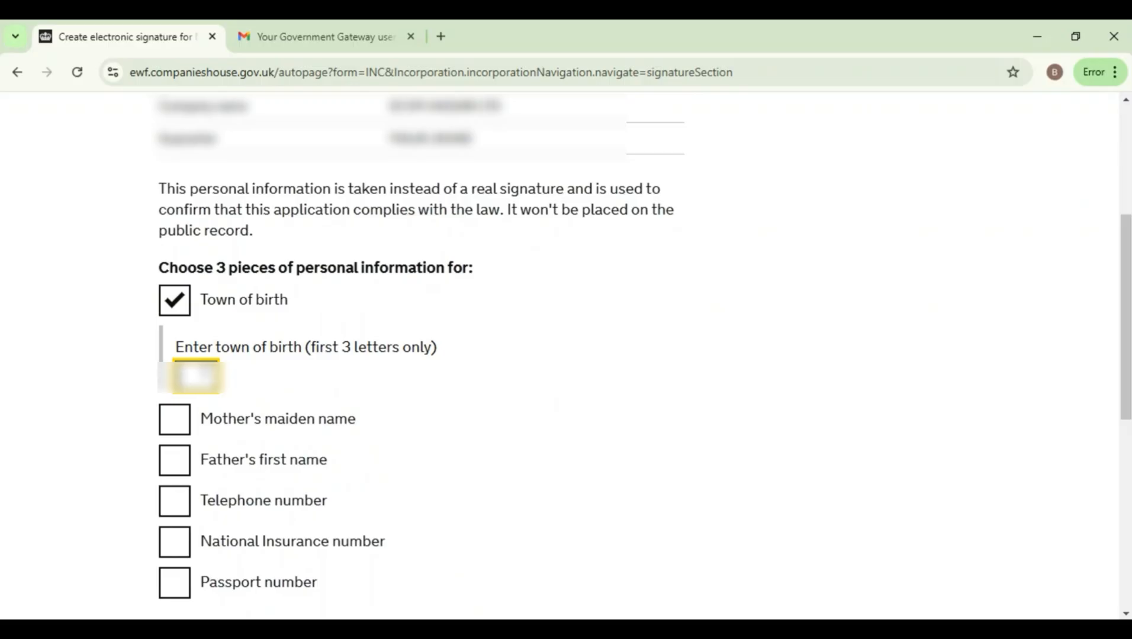
text(???)
Add Passport number to the electronic signature information and enter the last three digits of the passport number
click(179, 589)
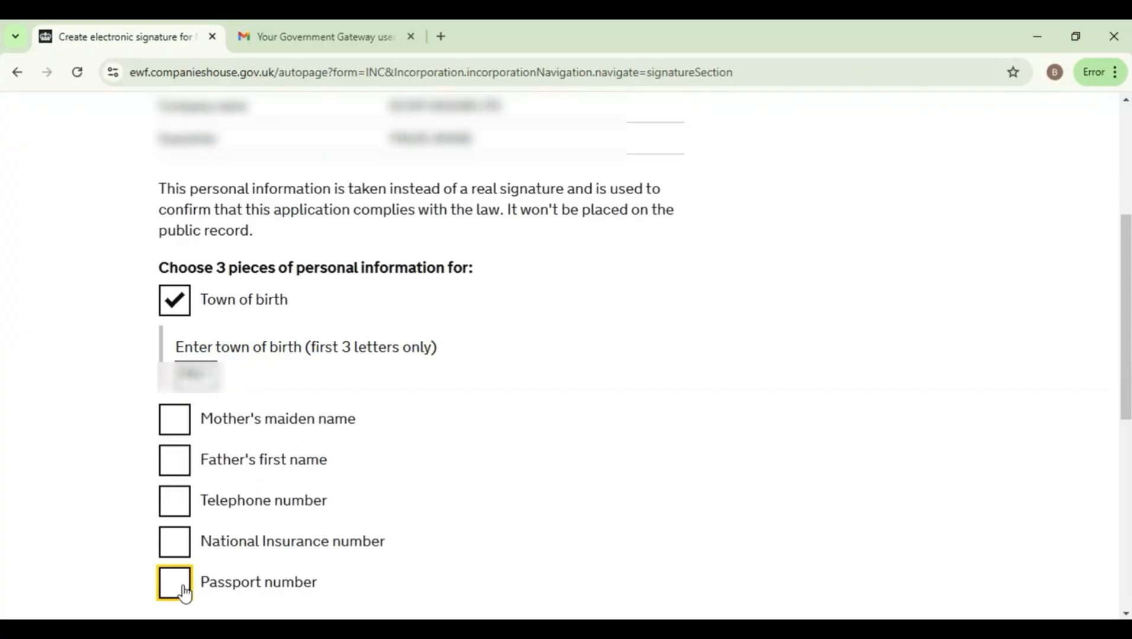
scroll(290, 586, down, 5)
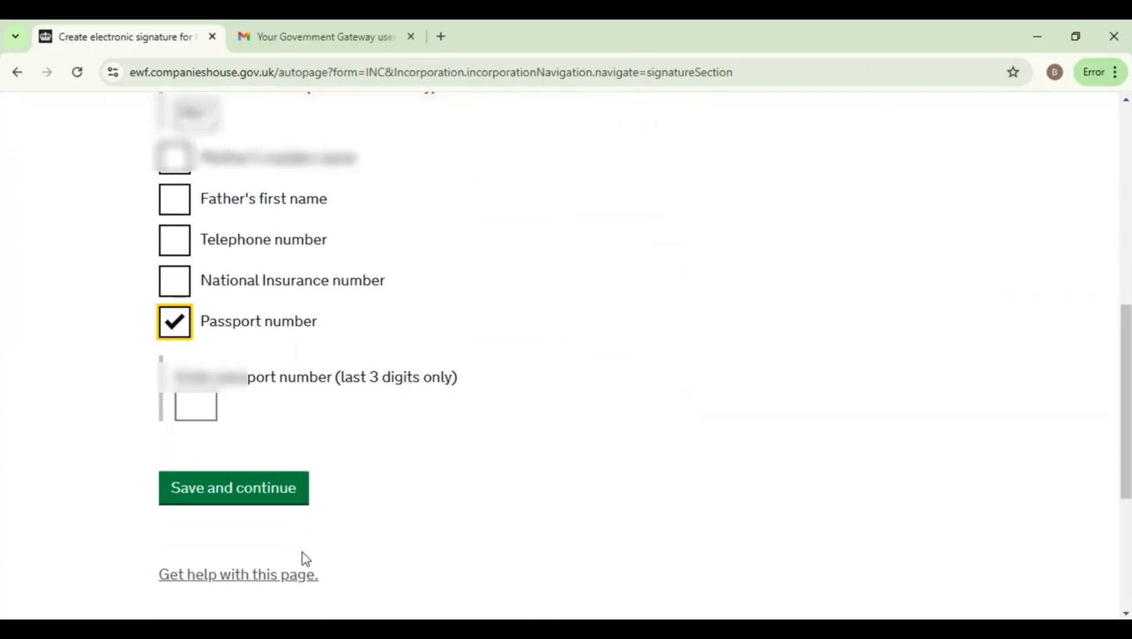
scroll(568, 355, up, 3)
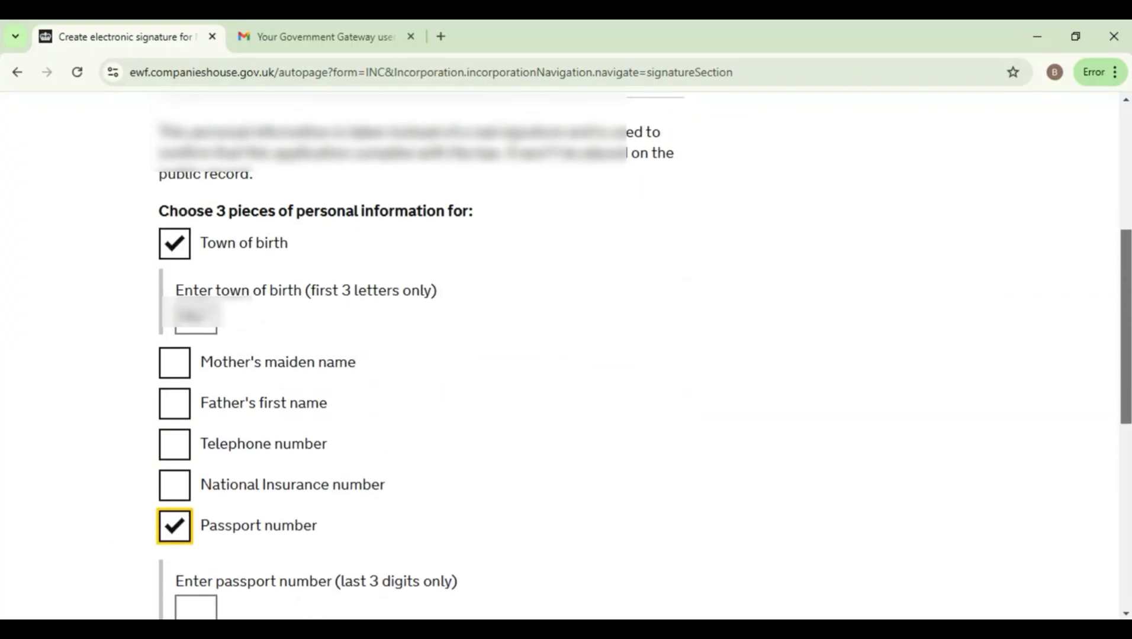
drag(1126, 325, 1126, 438)
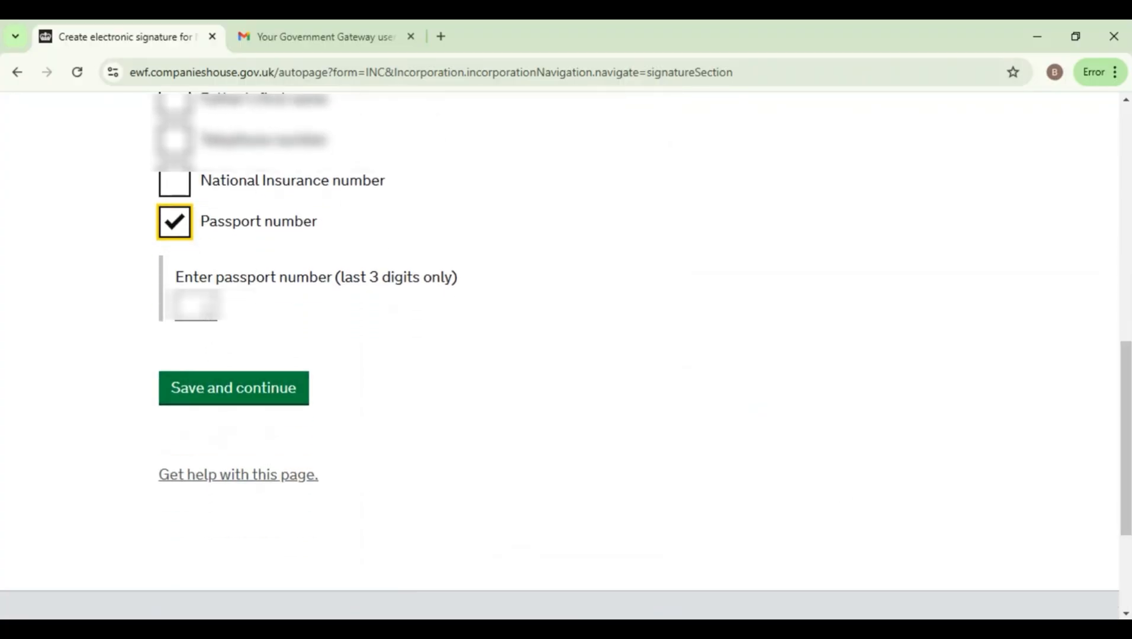
click(200, 306)
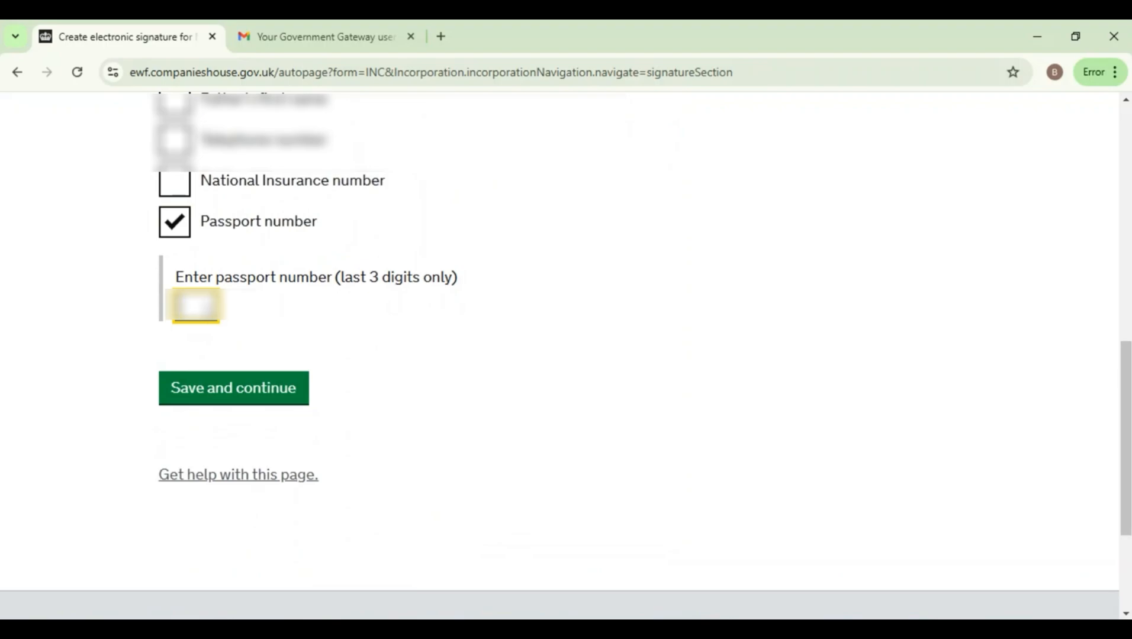
text(****)
Add Telephone number as the third piece of signature information, enter its last three digits and save the signature
scroll(925, 389, up, 2)
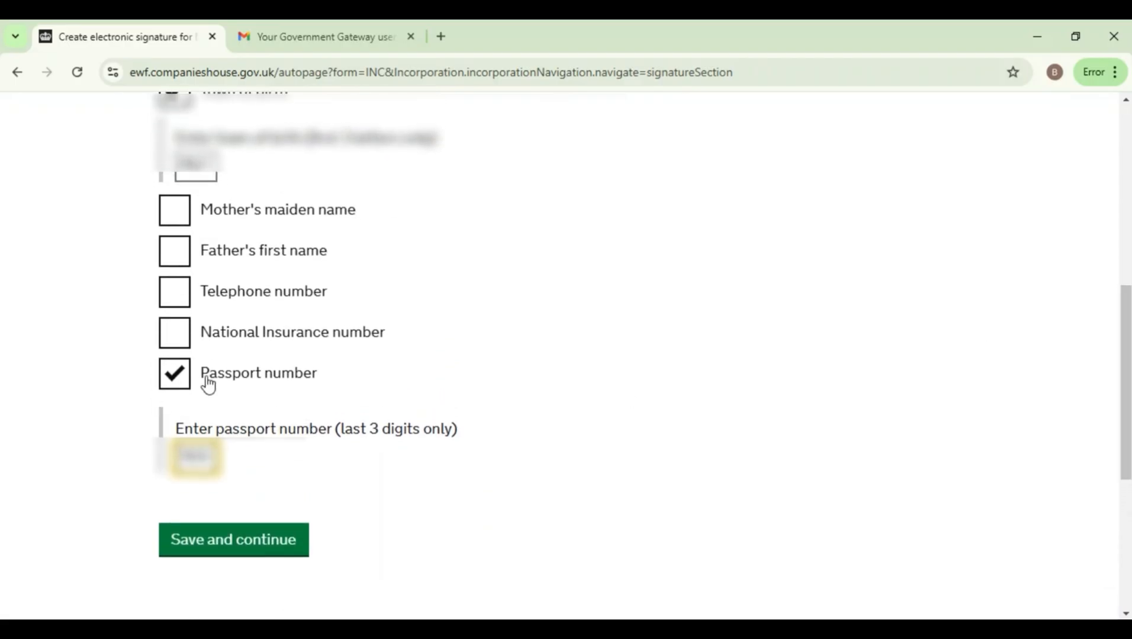
click(190, 307)
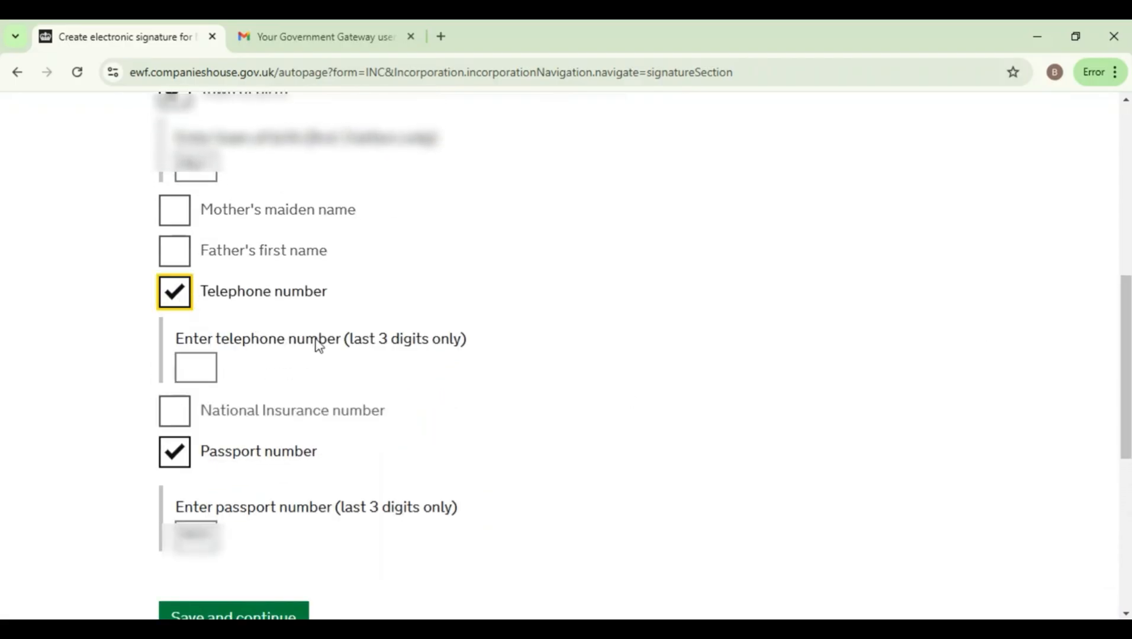
click(198, 372)
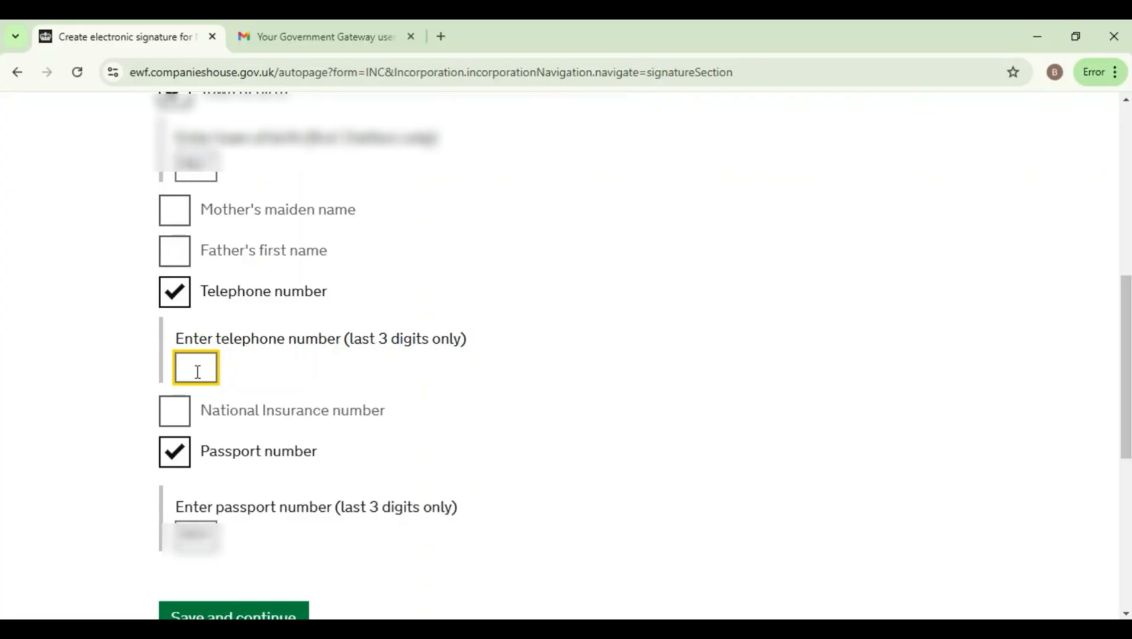
text(496)
scroll(1124, 355, down, 3)
click(286, 416)
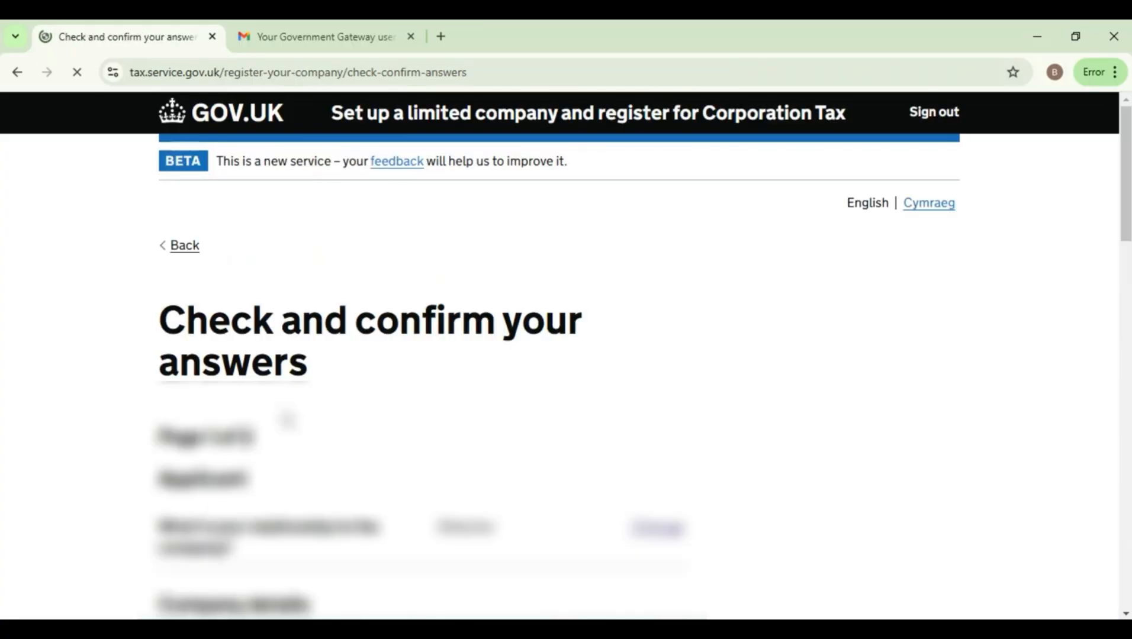
Review page 1 of the application answers through to the company accounting section and continue to page 2
scroll(1124, 177, down, 1)
drag(1123, 188, 1122, 447)
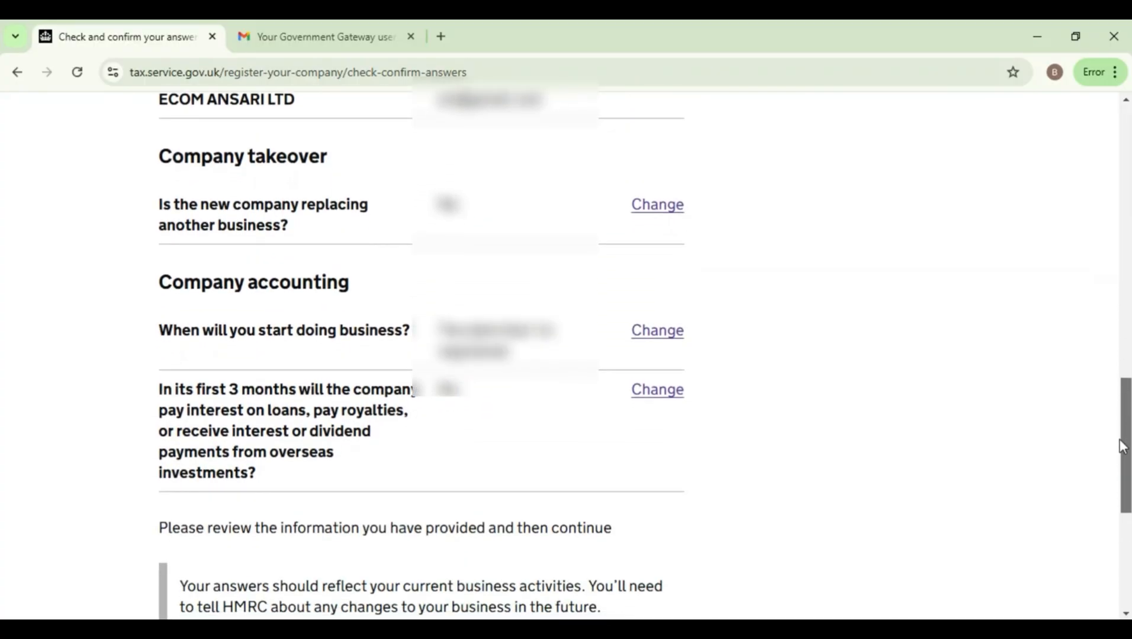
drag(1123, 447, 1127, 521)
click(248, 386)
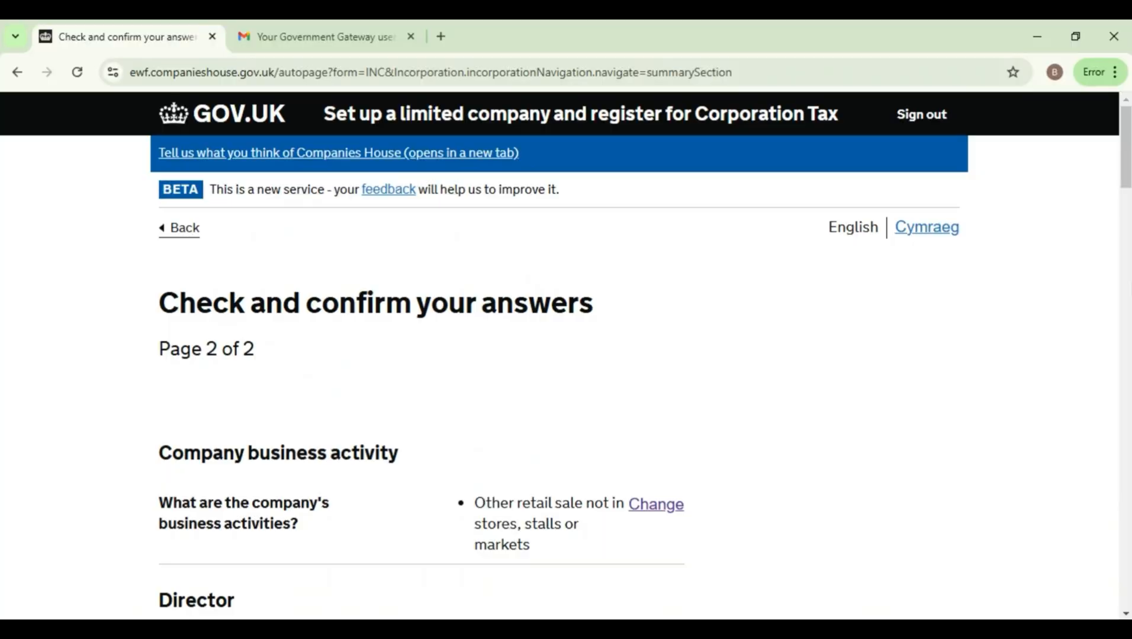
Review the business activity, director and online filing authorisation answers on page 2 of the summary
scroll(566, 350, down, 5)
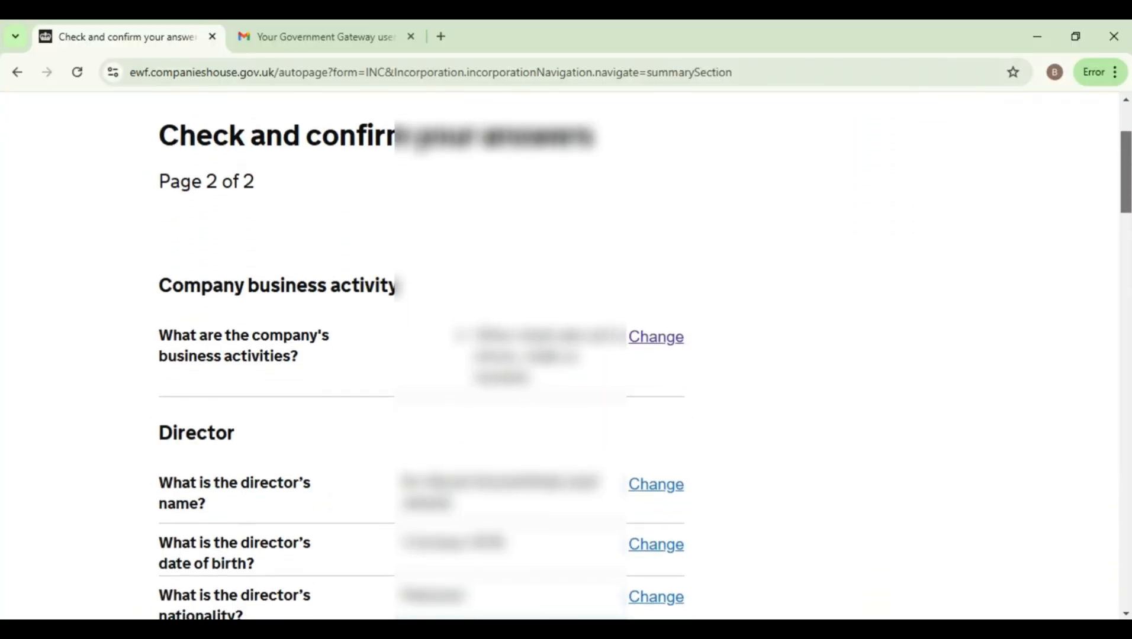
scroll(1128, 239, down, 3)
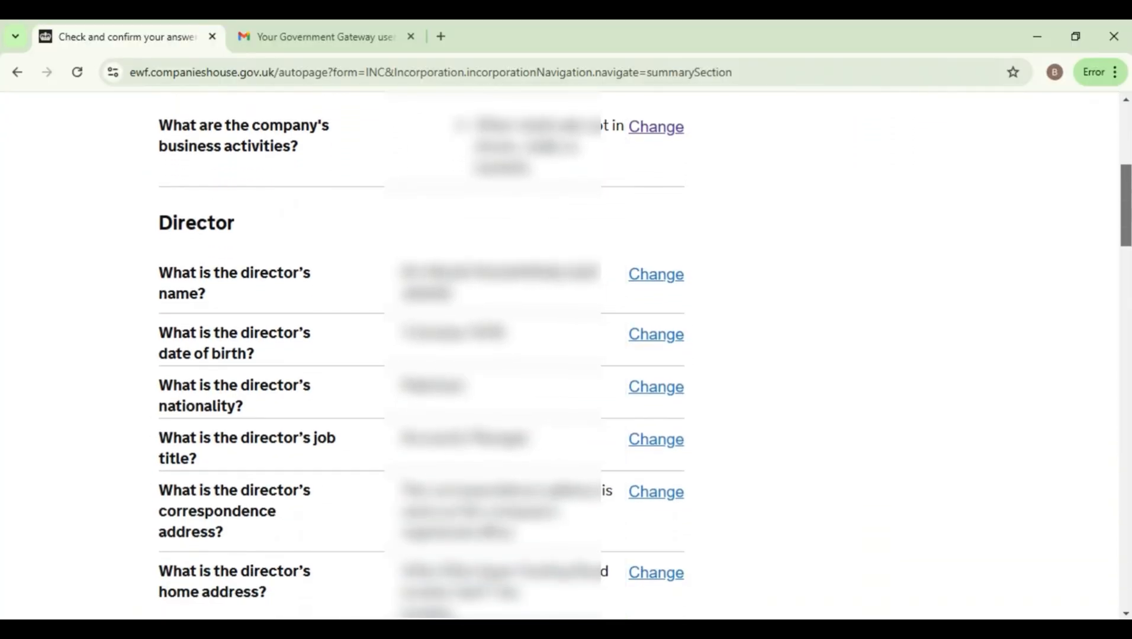
scroll(1128, 239, down, 5)
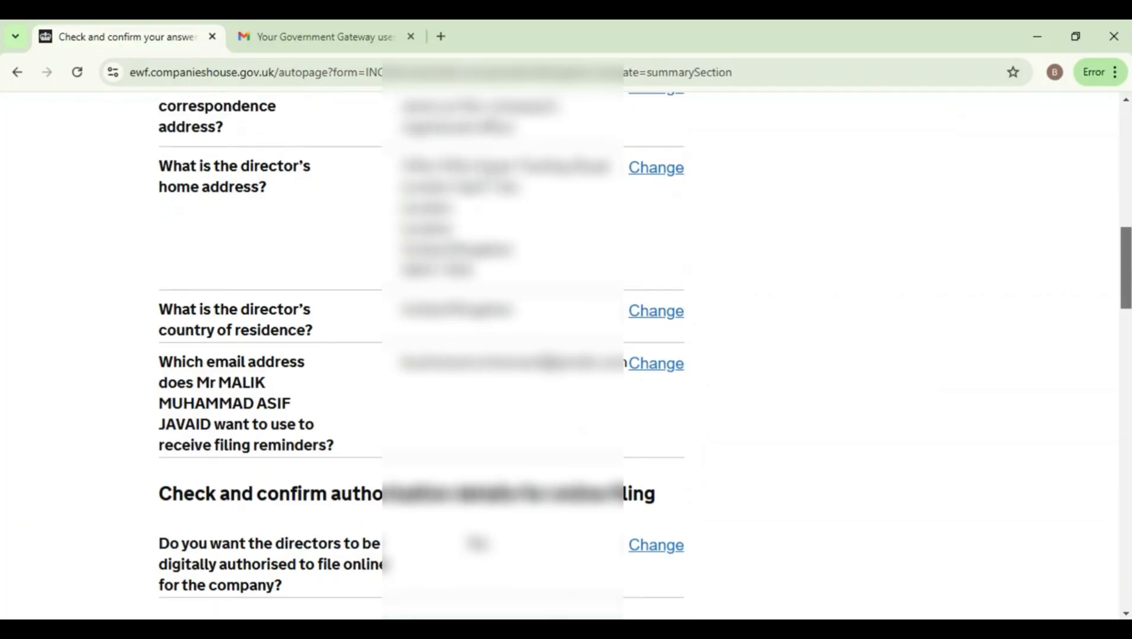
drag(1126, 277, 1125, 315)
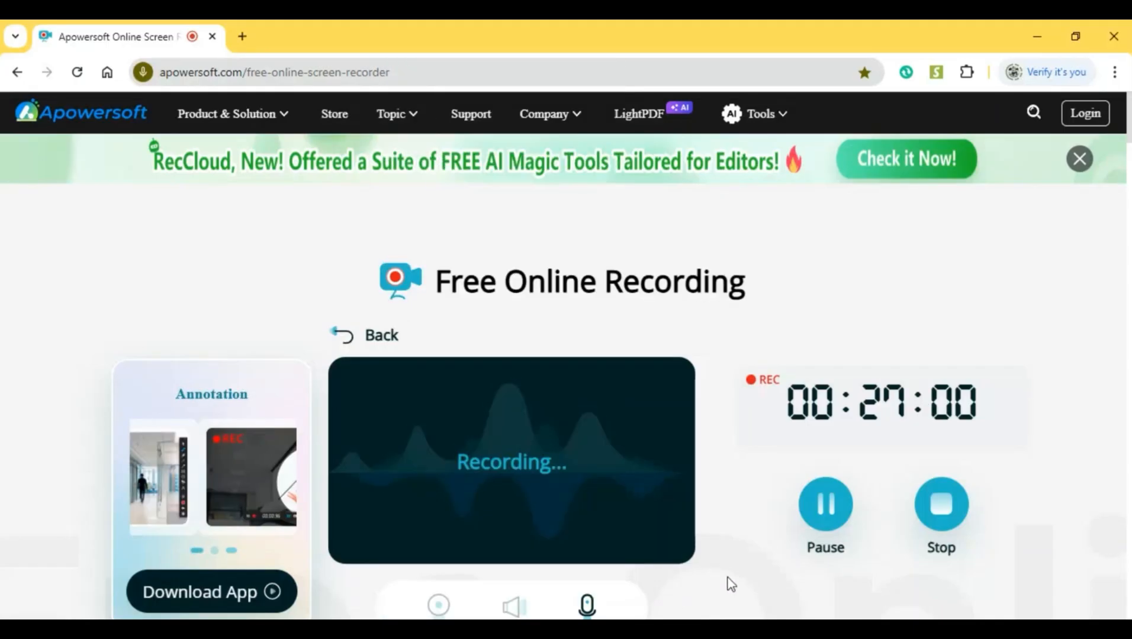
click(832, 510)
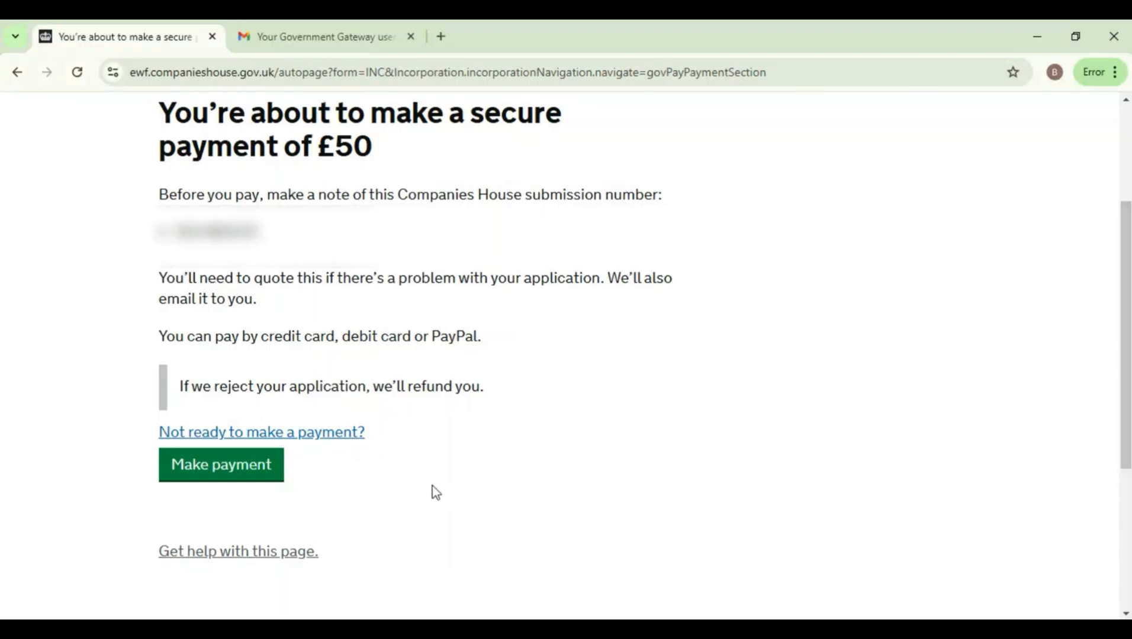
Proceed with the £50 Companies House payment by credit or debit card and bring up the card details form
drag(1129, 380, 1129, 345)
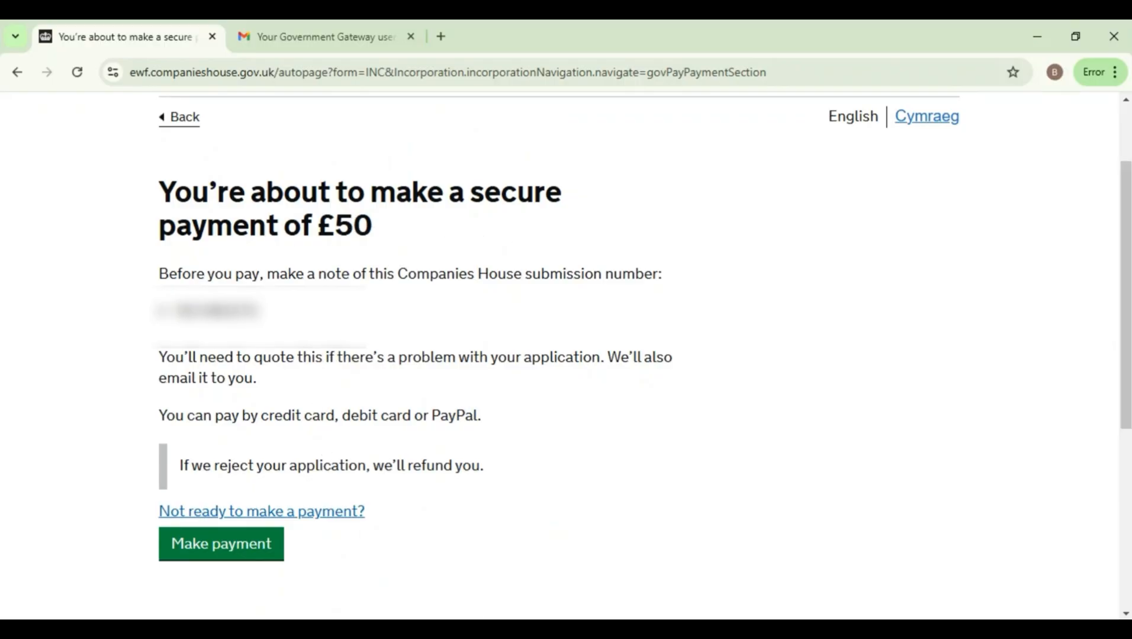
click(254, 555)
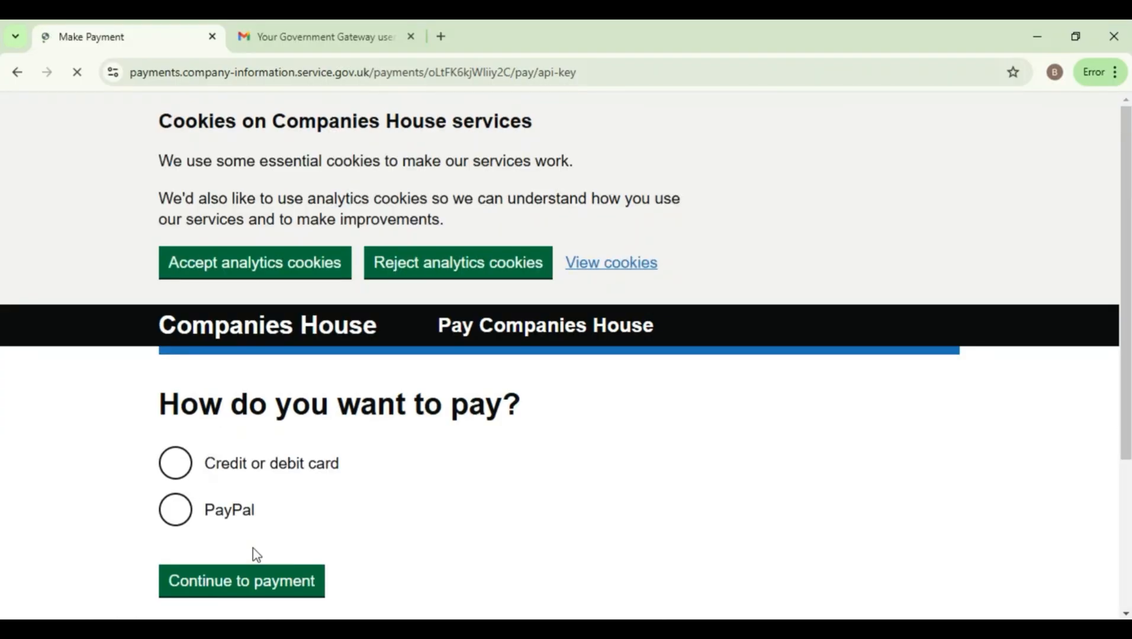
drag(1126, 379, 1126, 413)
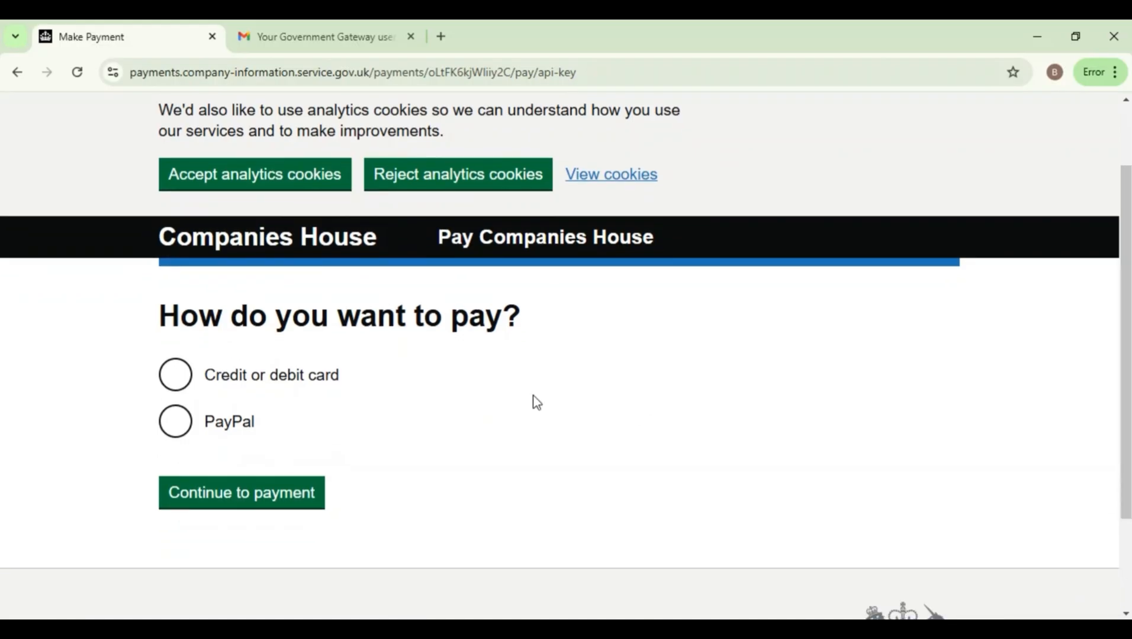
click(268, 375)
click(273, 500)
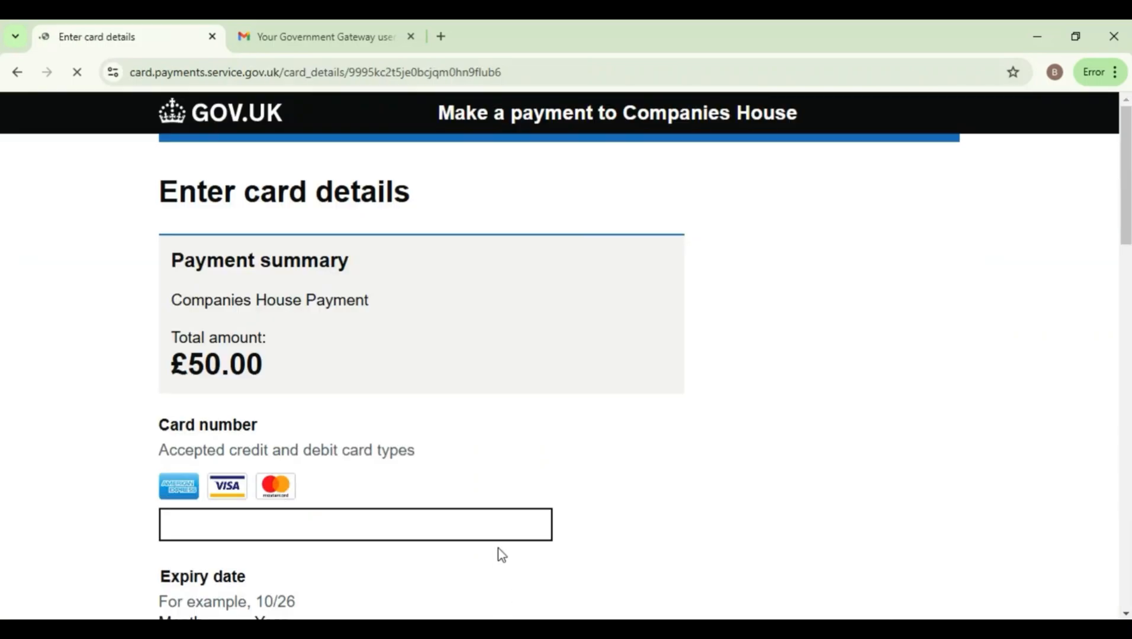
drag(1126, 190, 1126, 260)
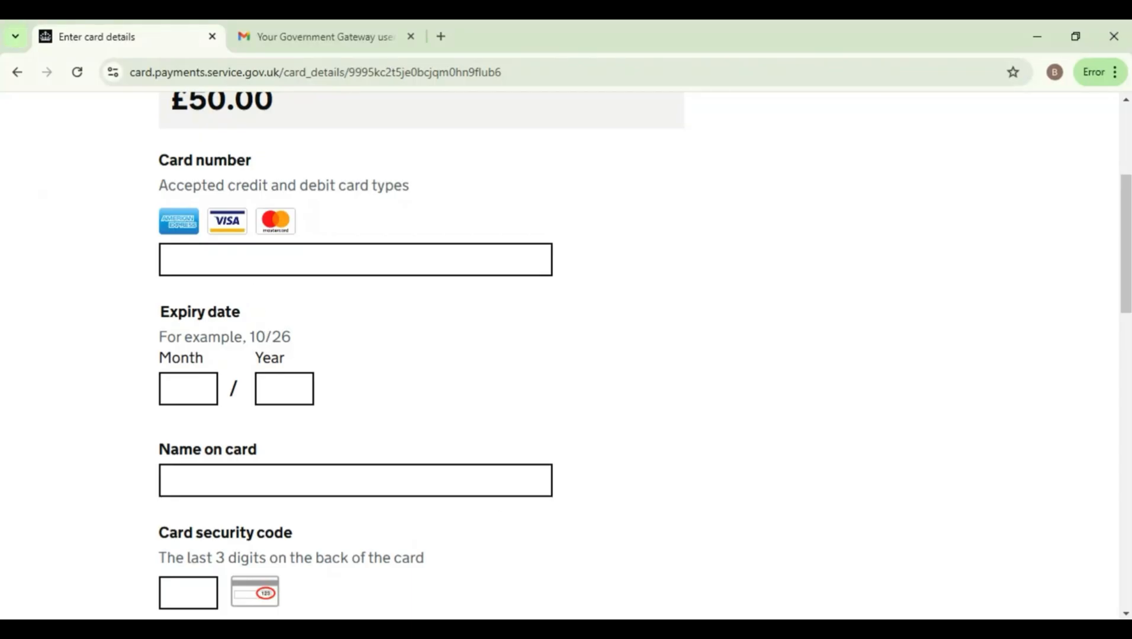
Enter the payment card's number in the card details form
drag(1126, 245, 1127, 224)
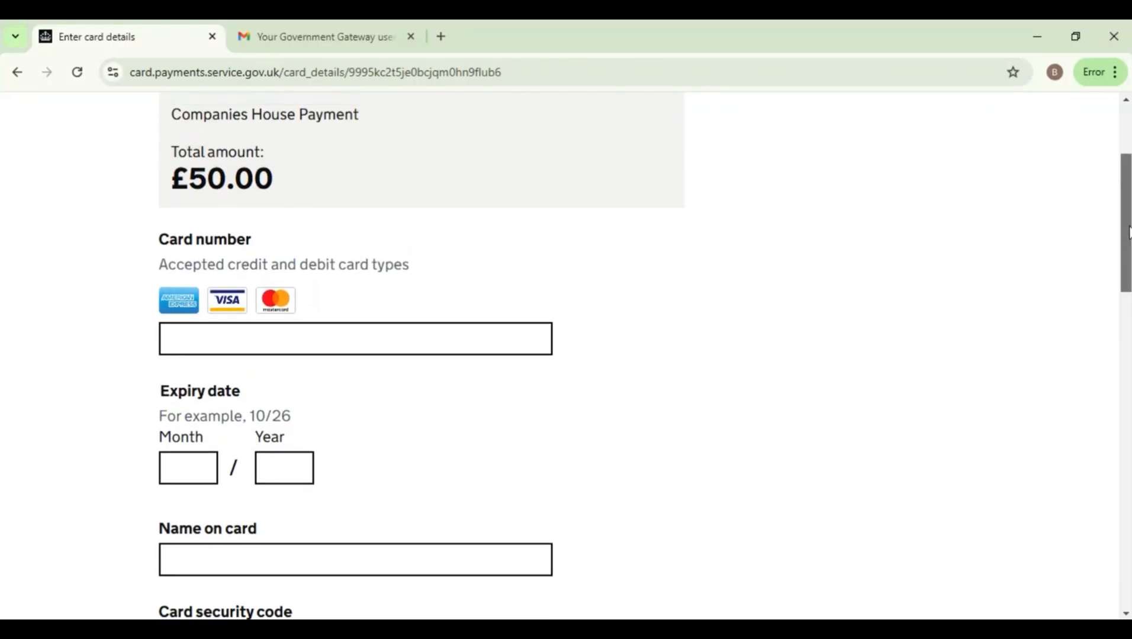
click(325, 340)
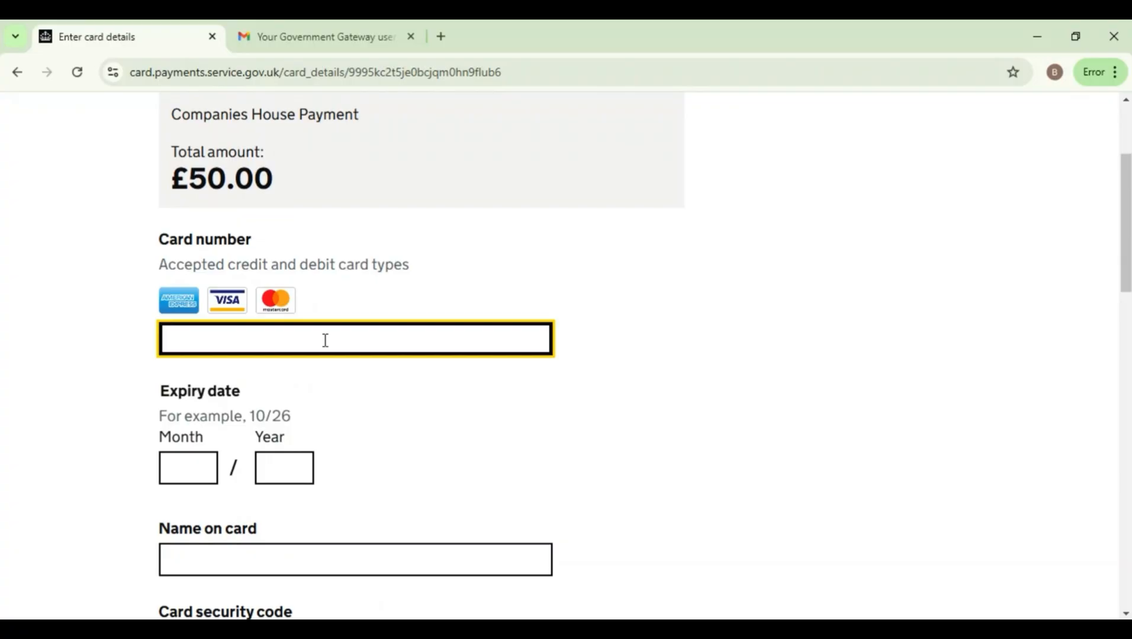
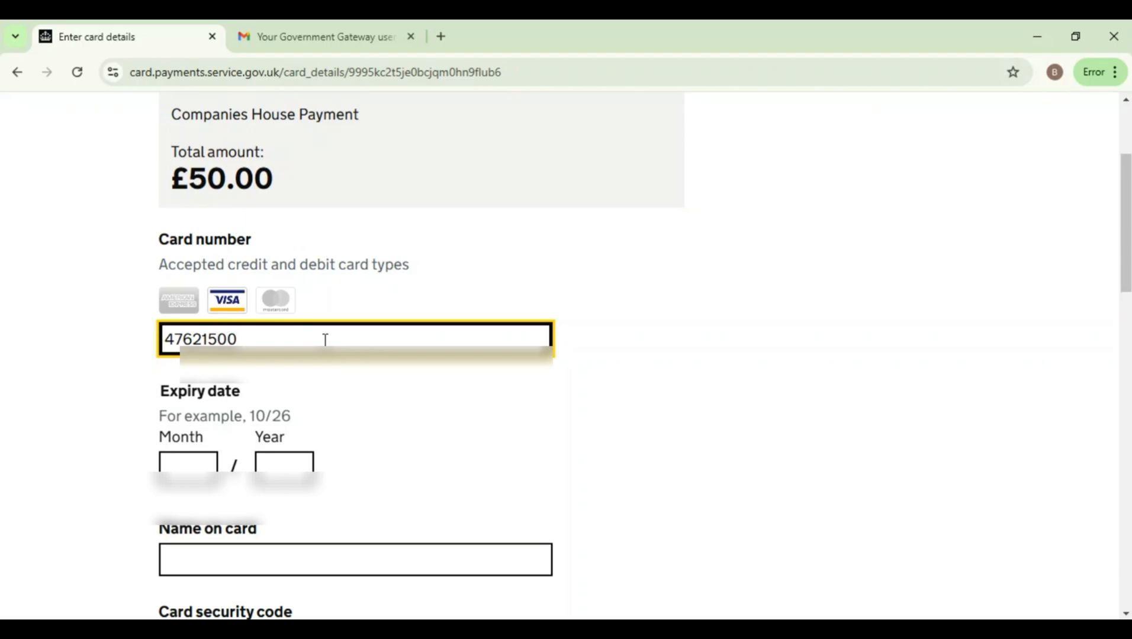
Fill in the remaining card details: expiry month and year, name on card, and the three-digit card security code
click(180, 470)
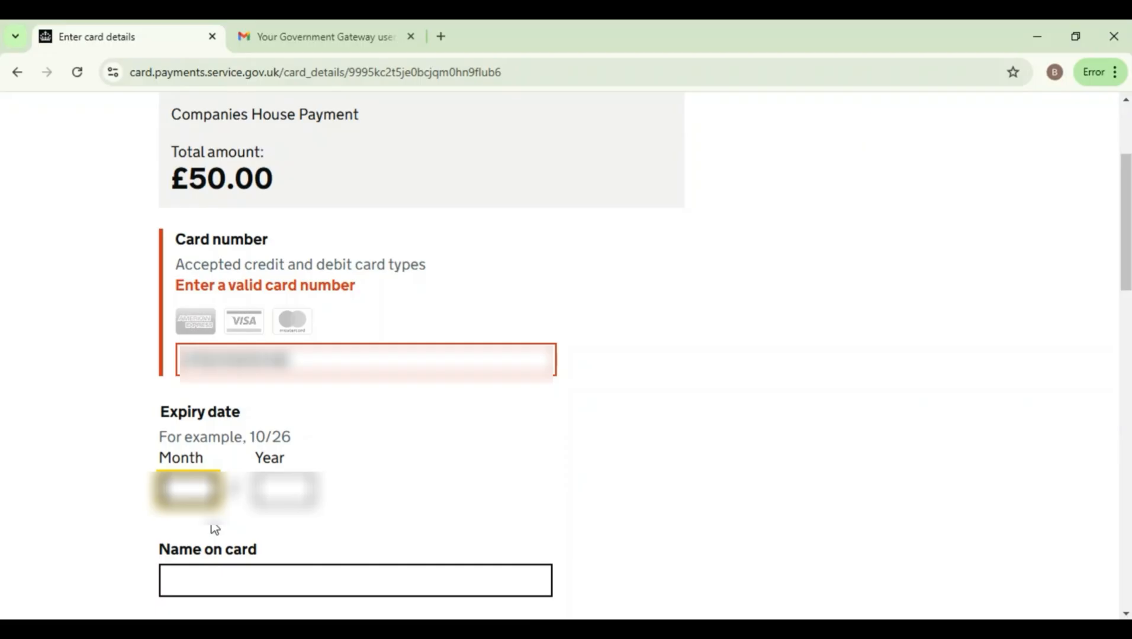
text(••)
click(281, 493)
text(26)
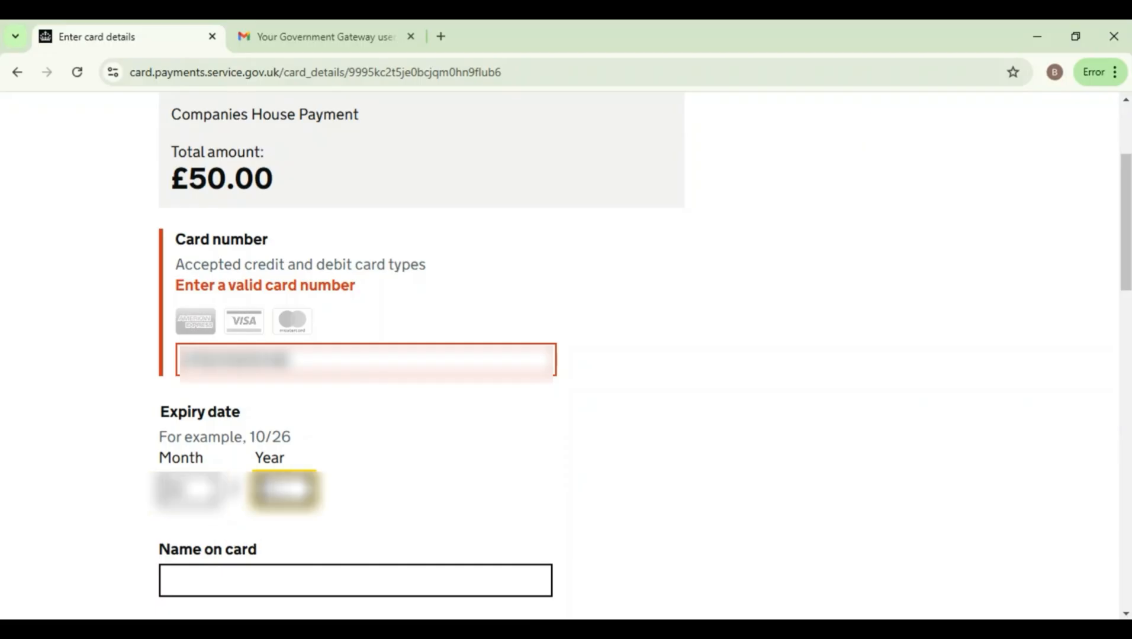
scroll(538, 493, down, 2)
key(Tab)
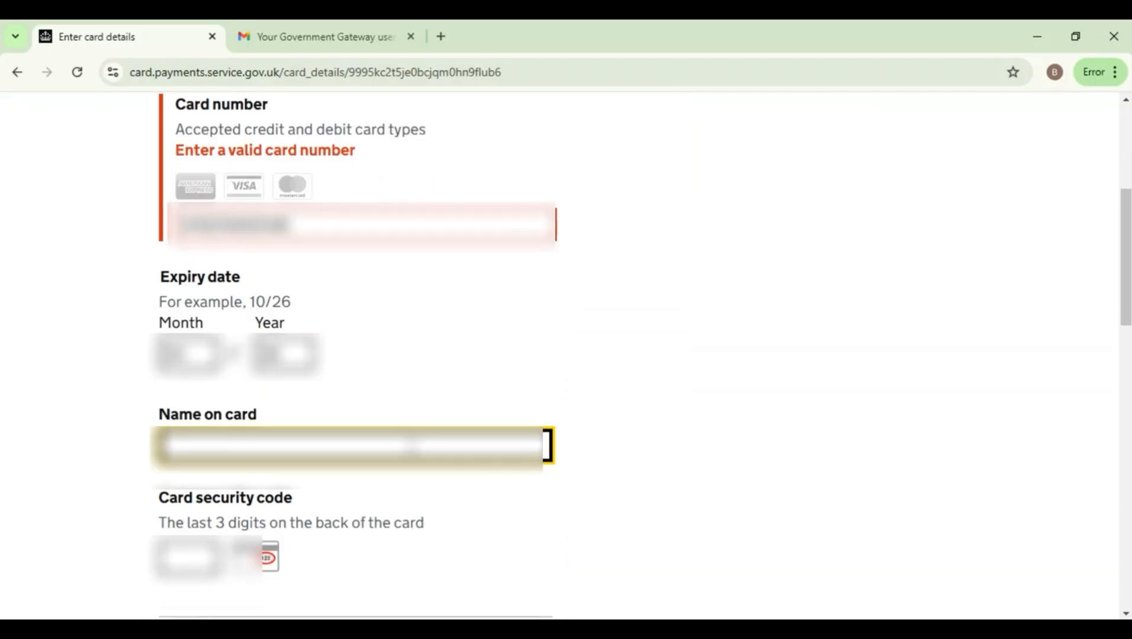
text(********)
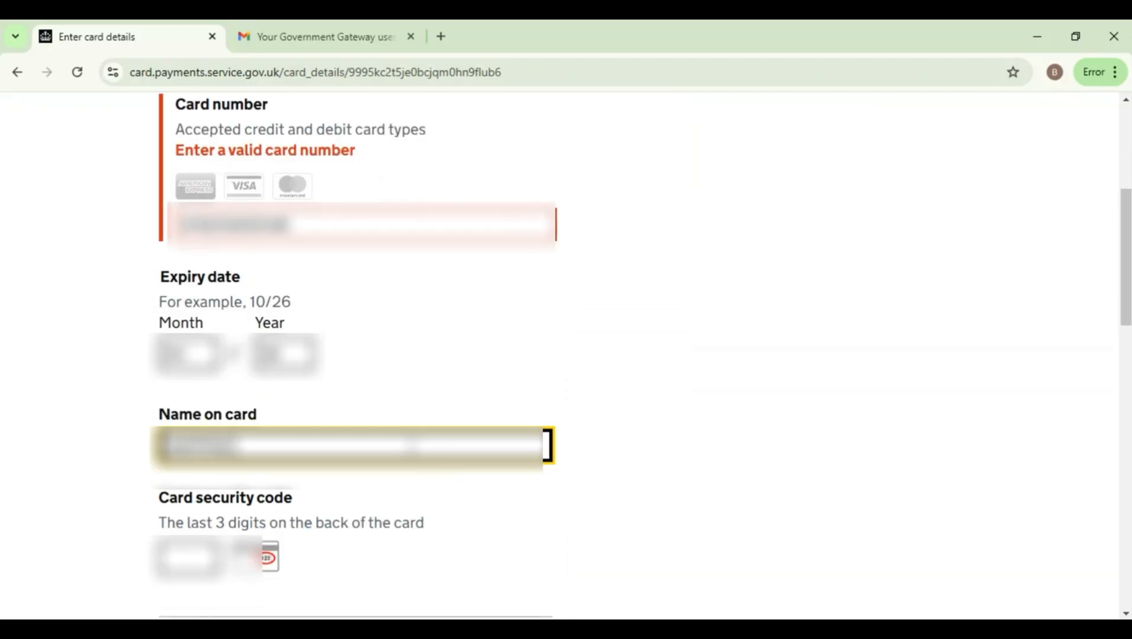
text(*****)
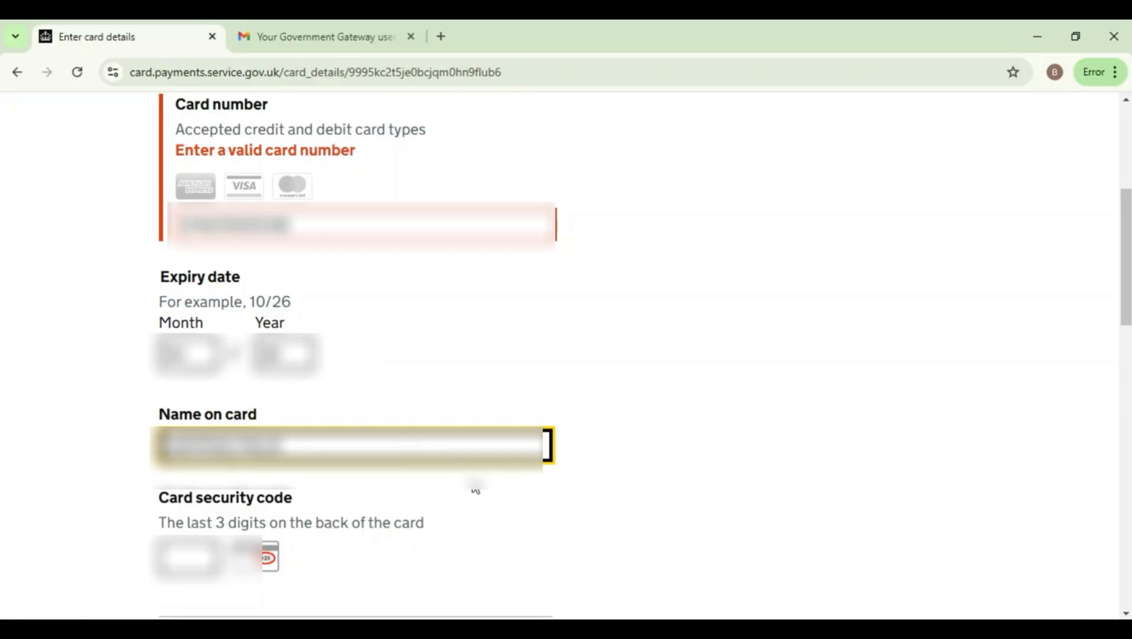
click(218, 570)
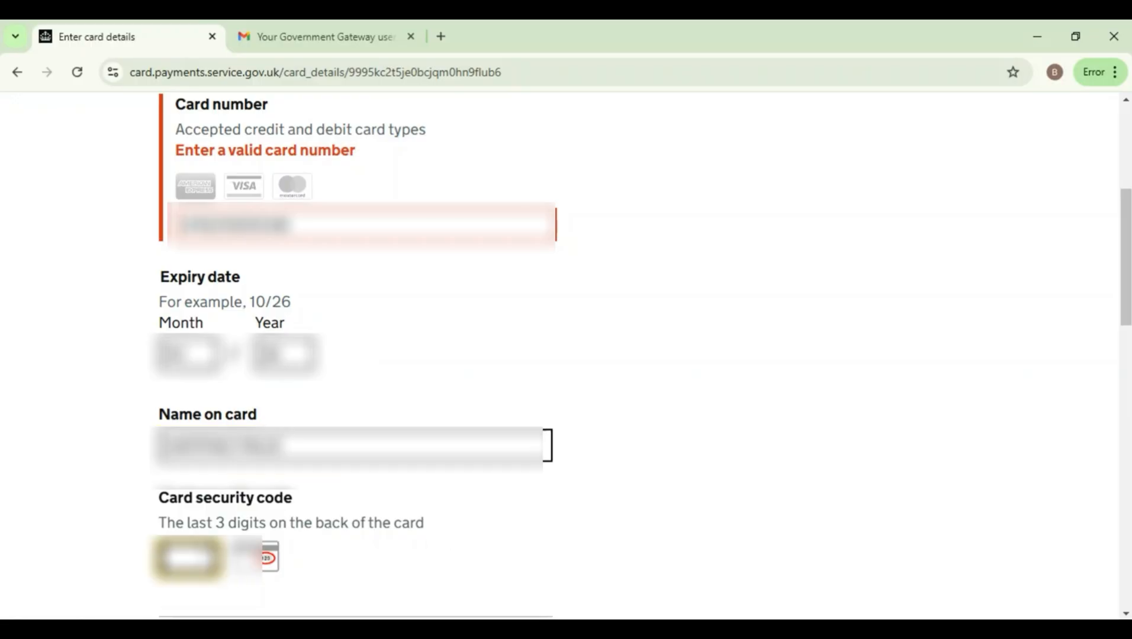
text(***)
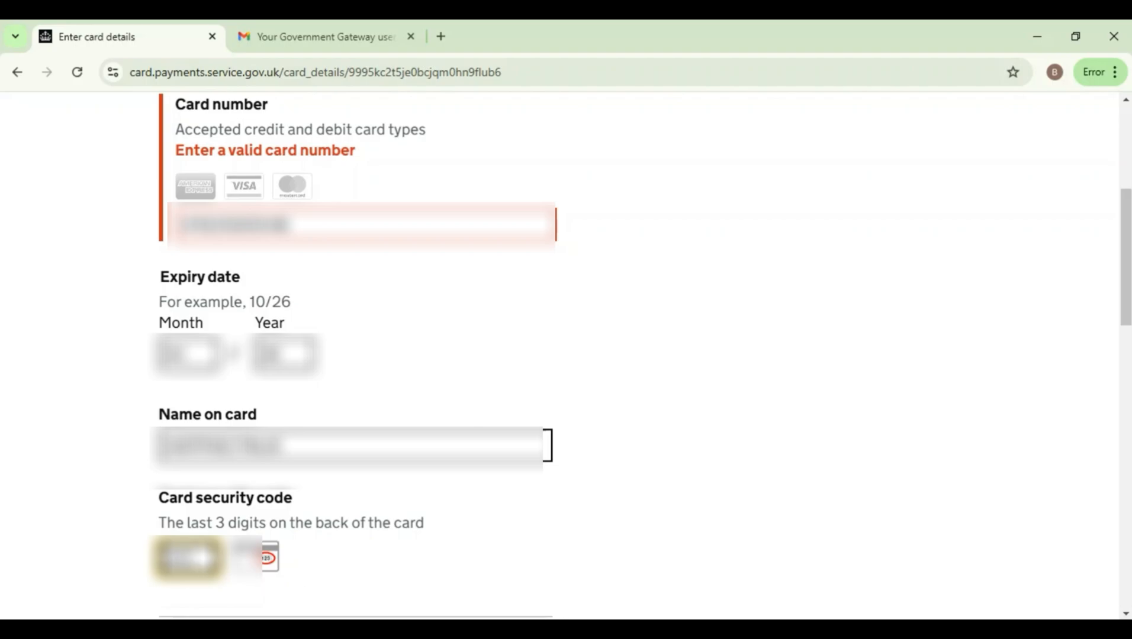
Set the billing address country to Pakistan and enter the card's town or city and postcode
drag(1125, 261, 1123, 396)
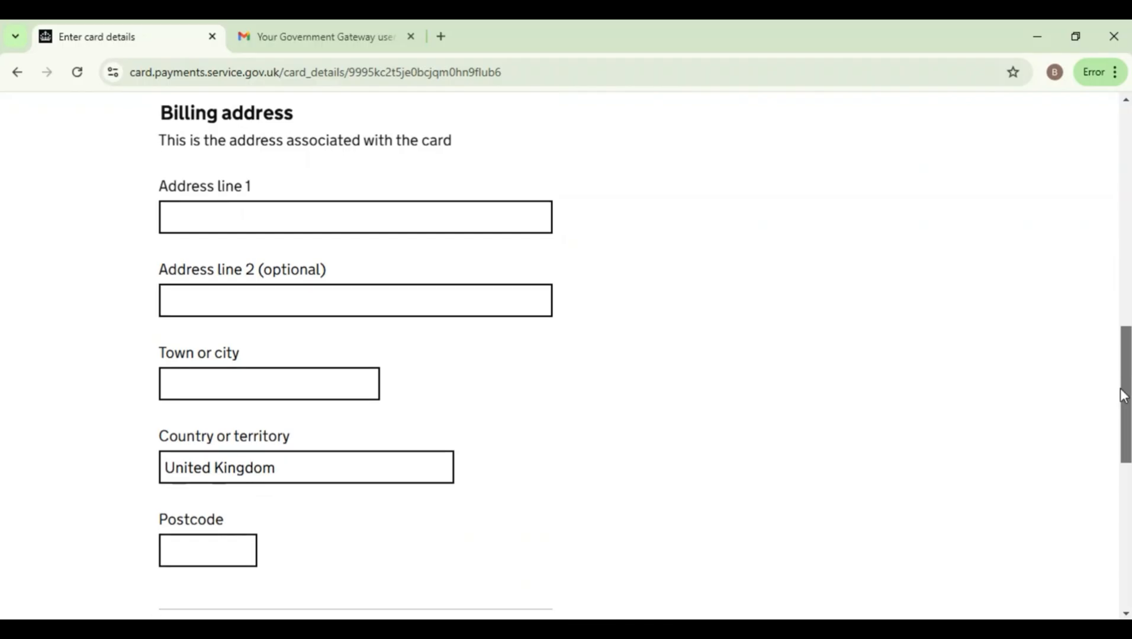
click(286, 218)
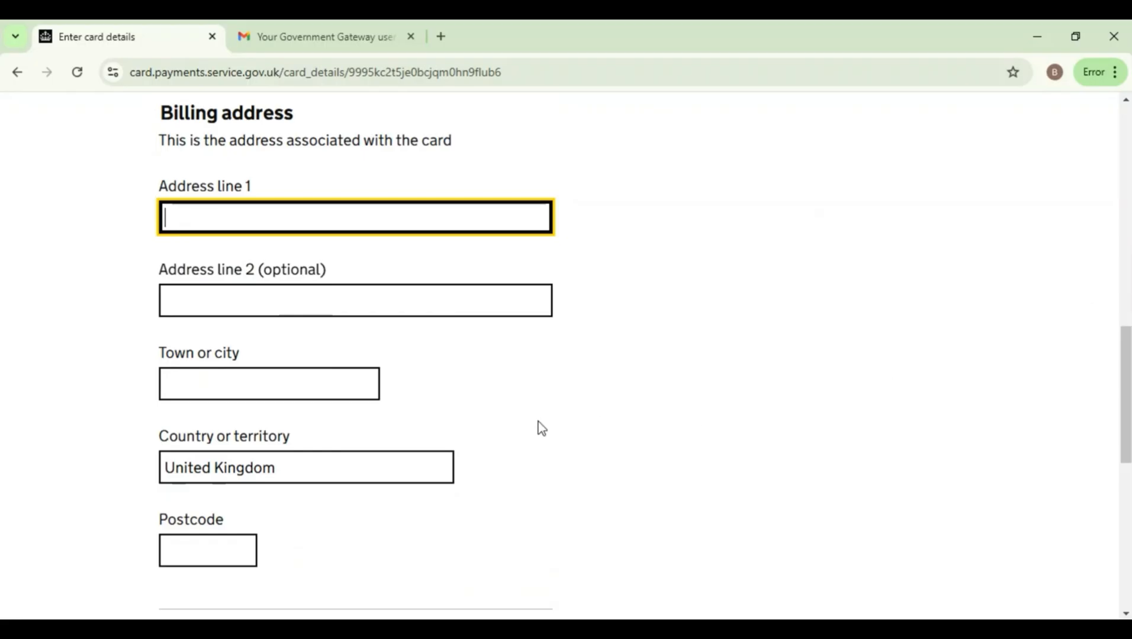
click(339, 464)
text(pa)
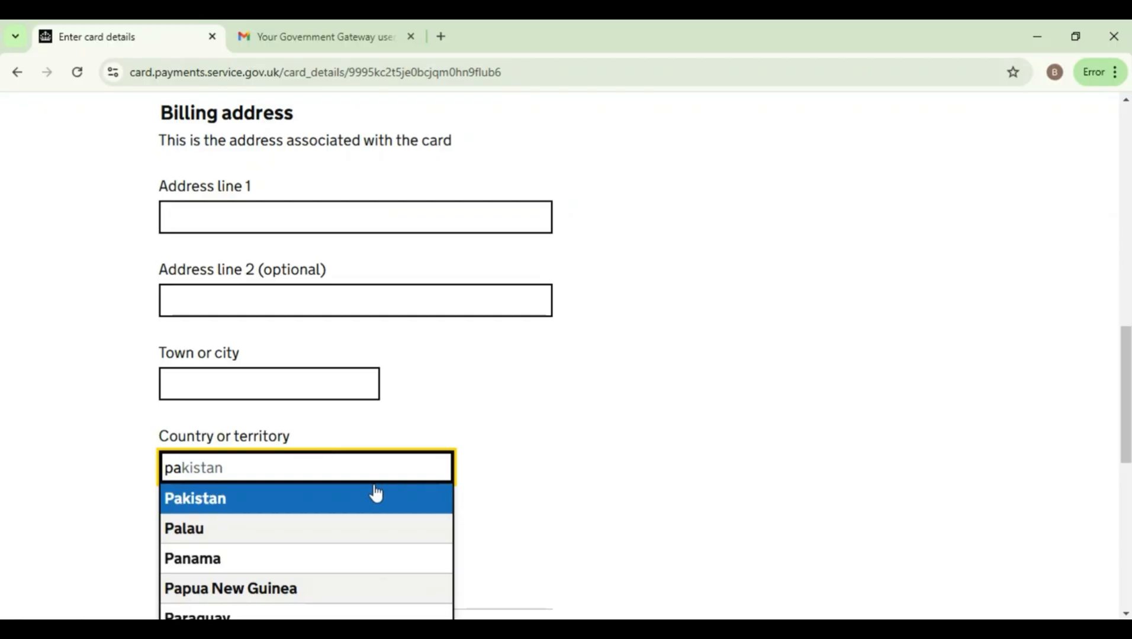
click(331, 500)
click(265, 389)
text(M)
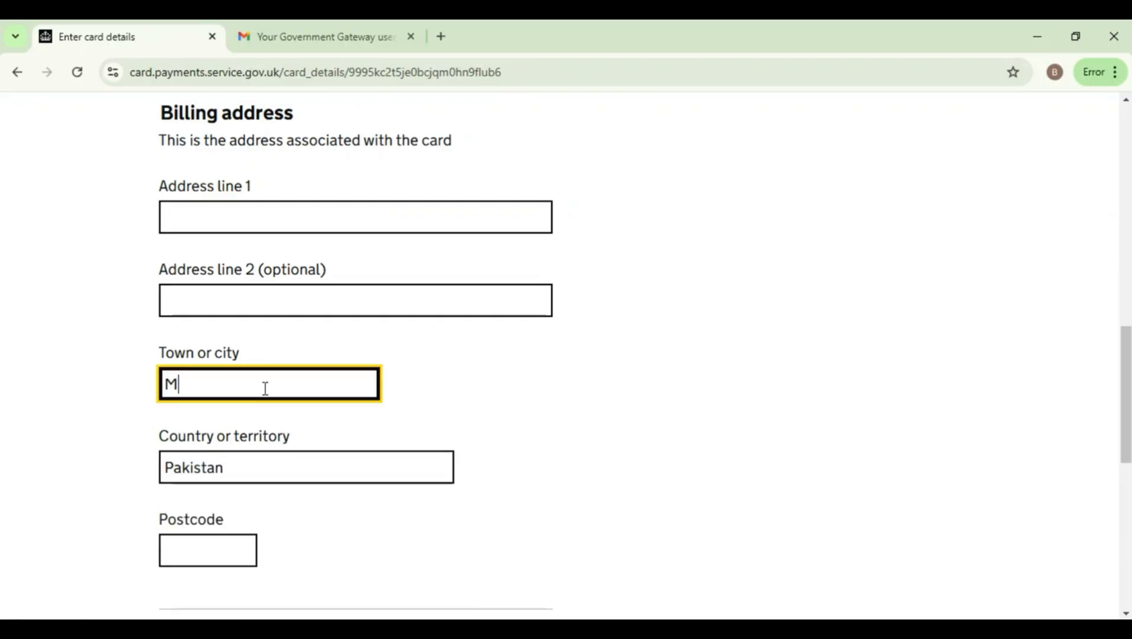
text(ultan)
click(211, 545)
text(66000)
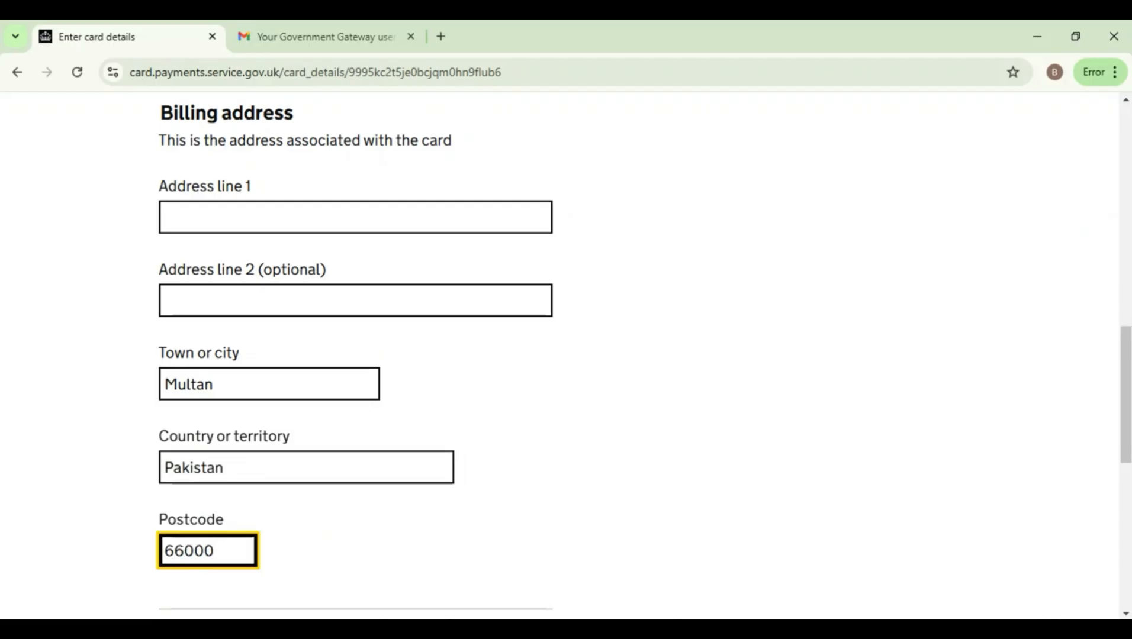
Enter the cardholder's street address in the first line of the billing address
scroll(1127, 430, up, 3)
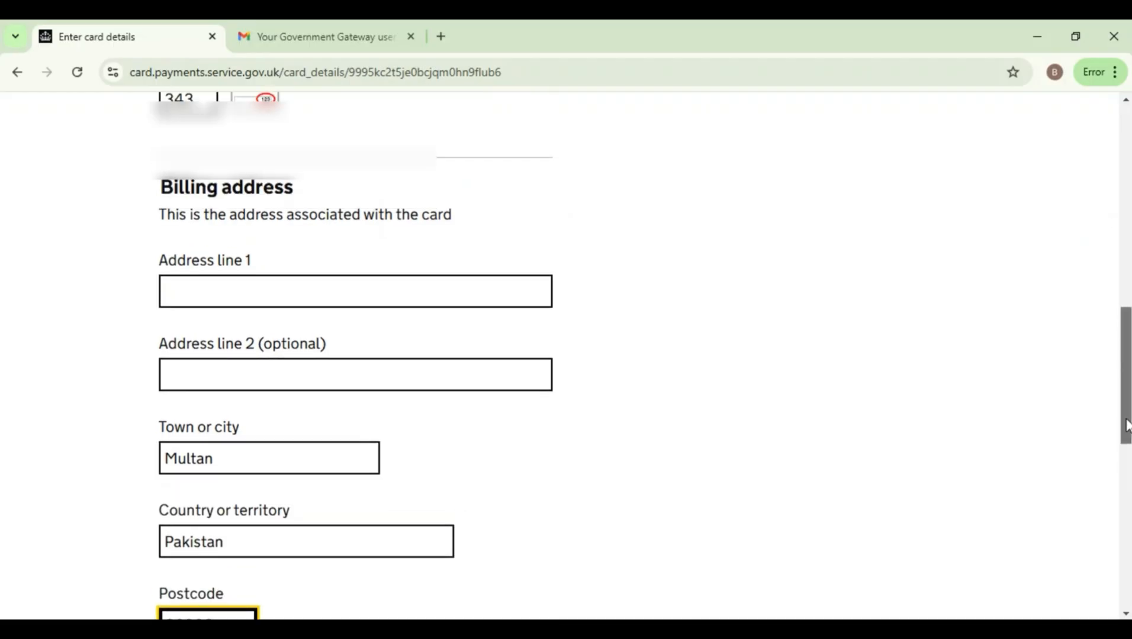
click(330, 374)
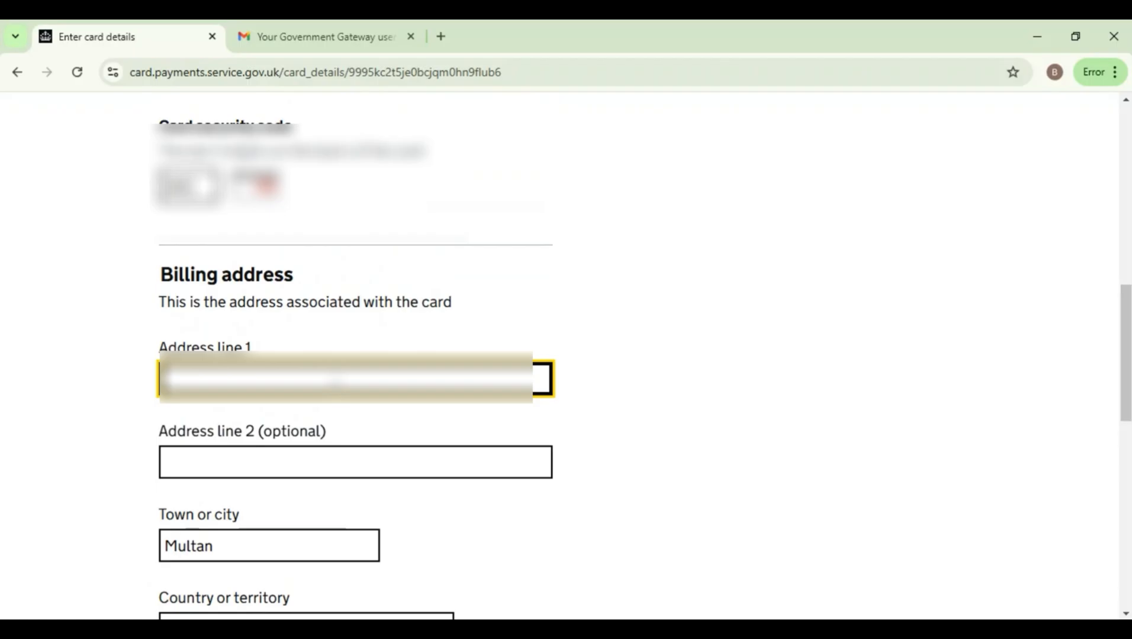
text(...)
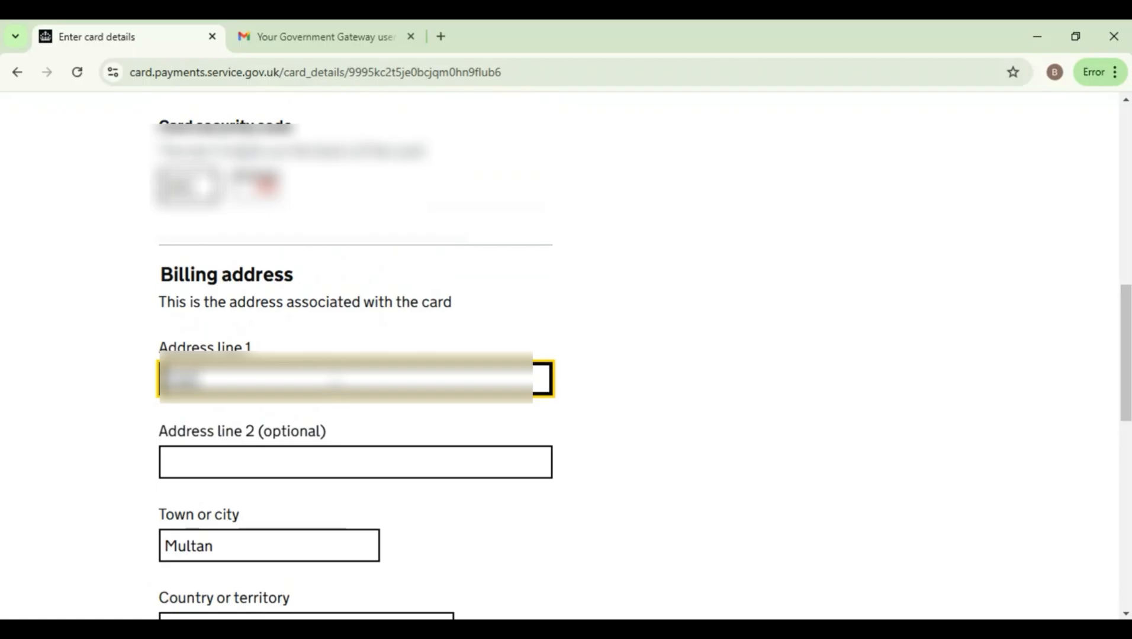
text(......)
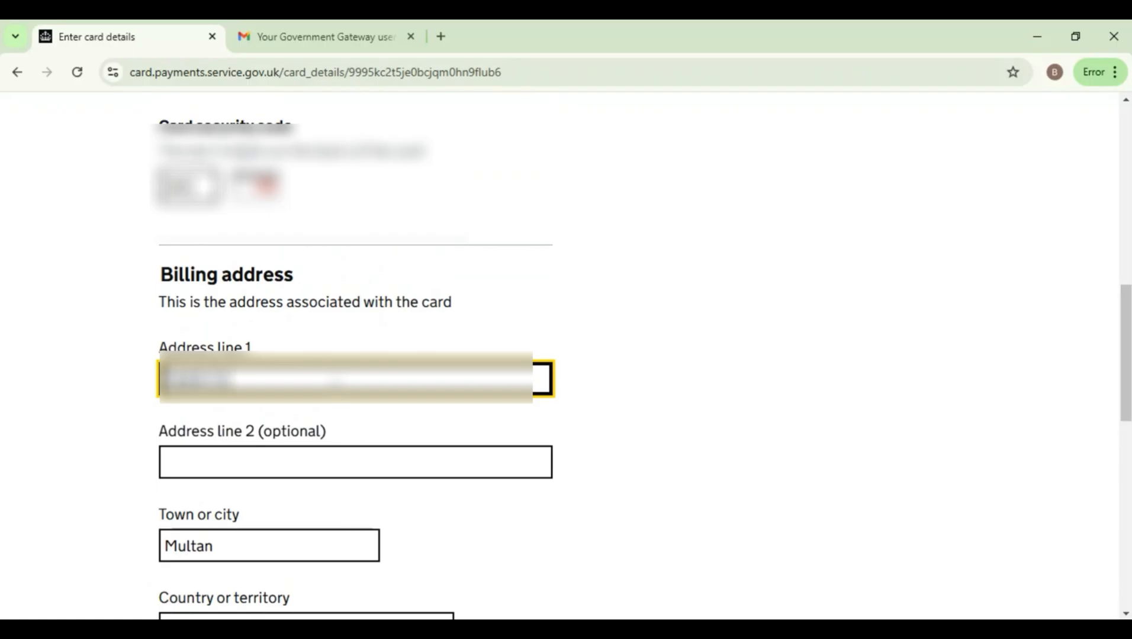
text(...)
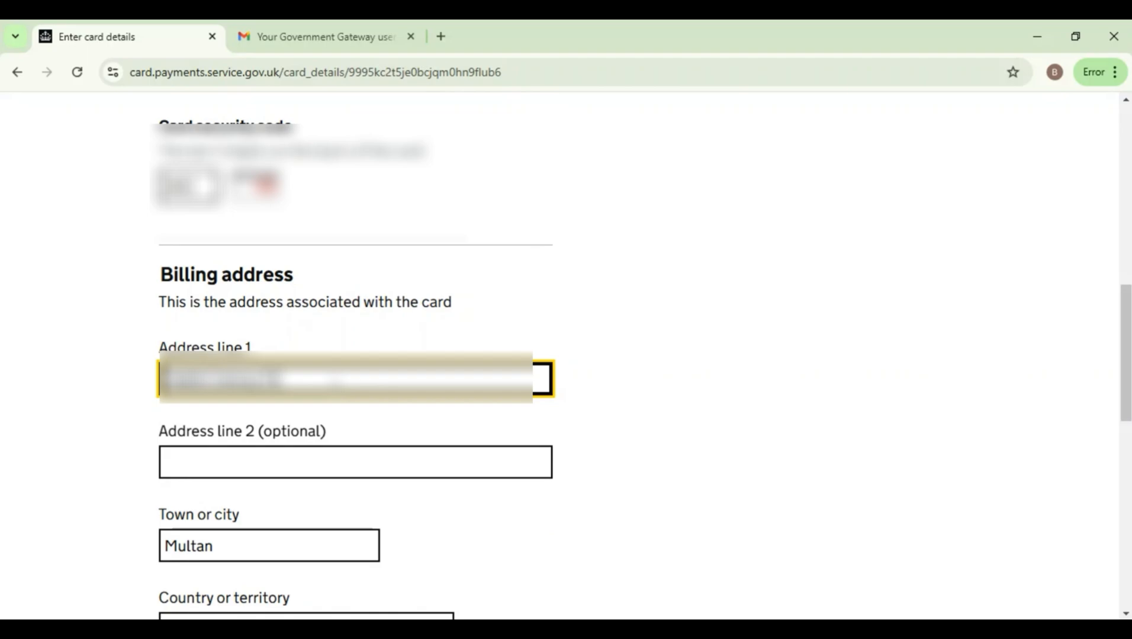
text(...)
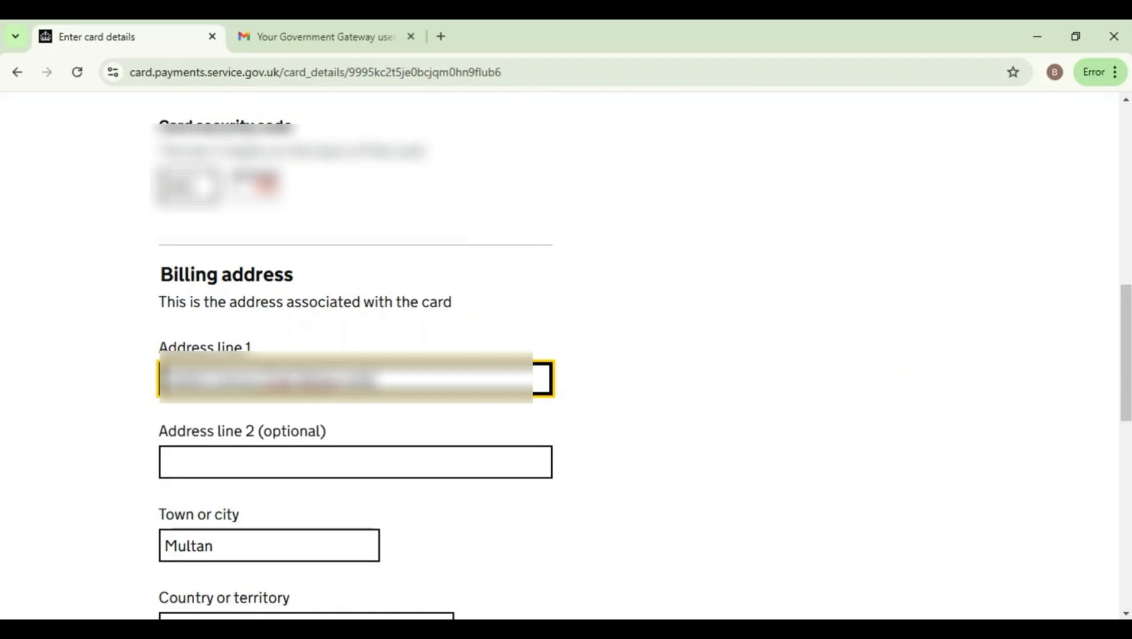
key(BackSpace)
key(BackSpace)
key(BackSpace)
key(BackSpace)
text(.........)
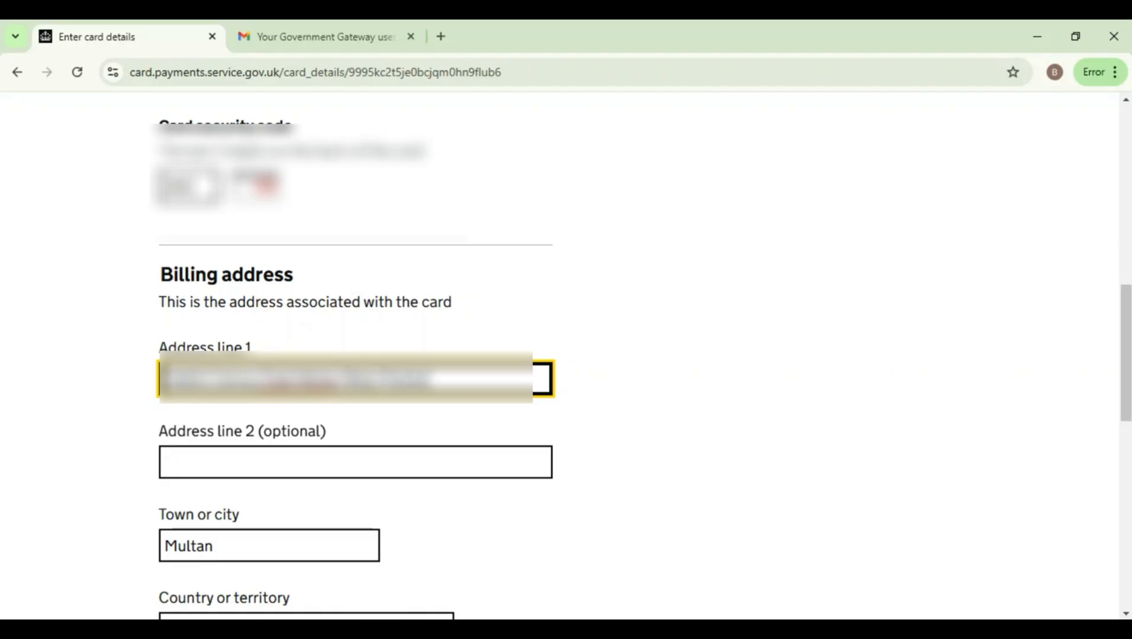
Enter the payment confirmation e-mail, checking it against the account signed in to Gmail, and submit the card details
scroll(1127, 438, down, 5)
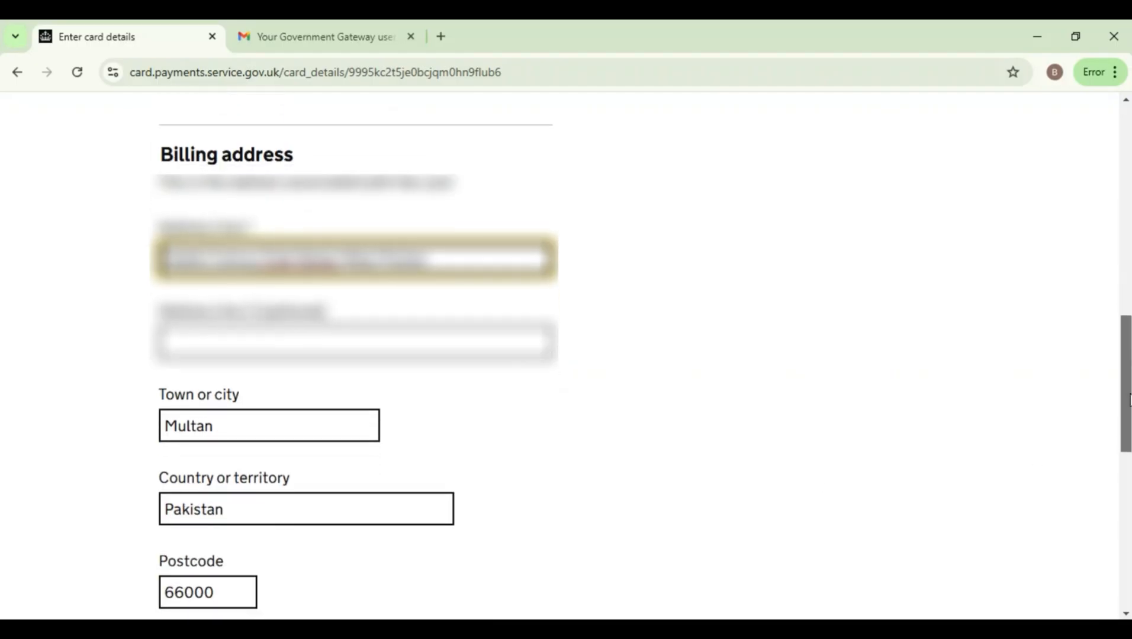
scroll(1126, 462, down, 1)
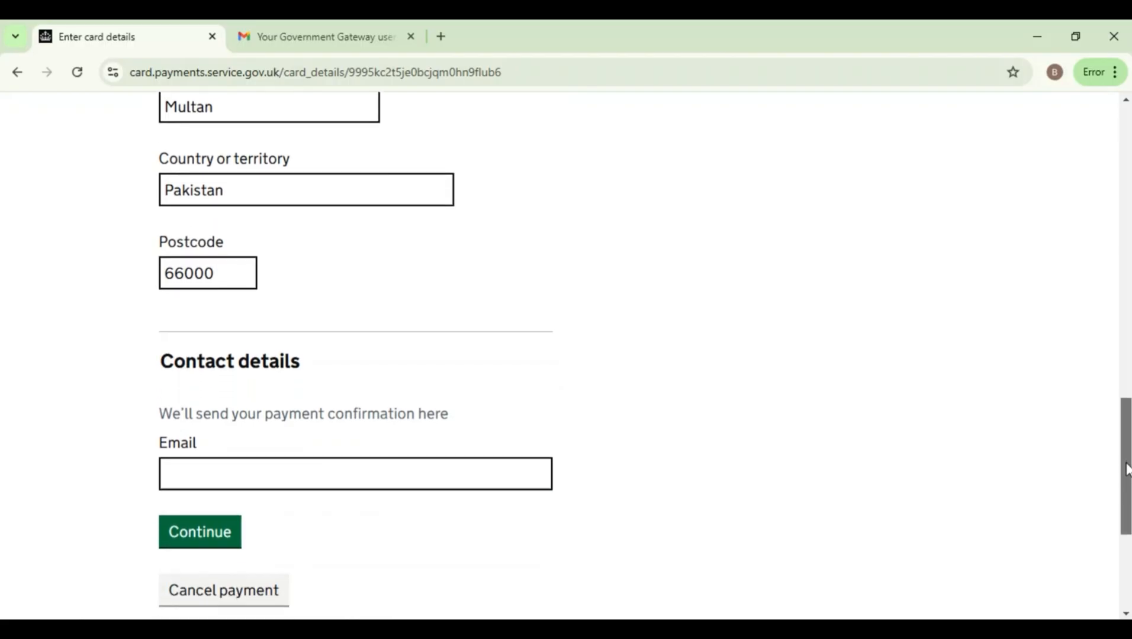
click(391, 457)
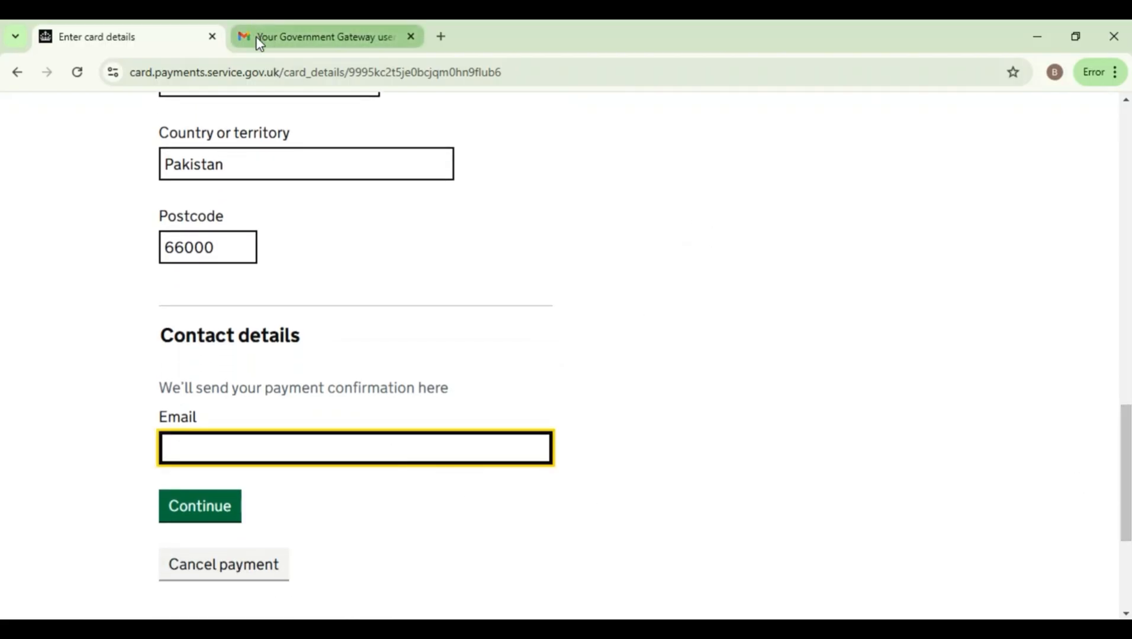
key(ctrl+z)
click(296, 36)
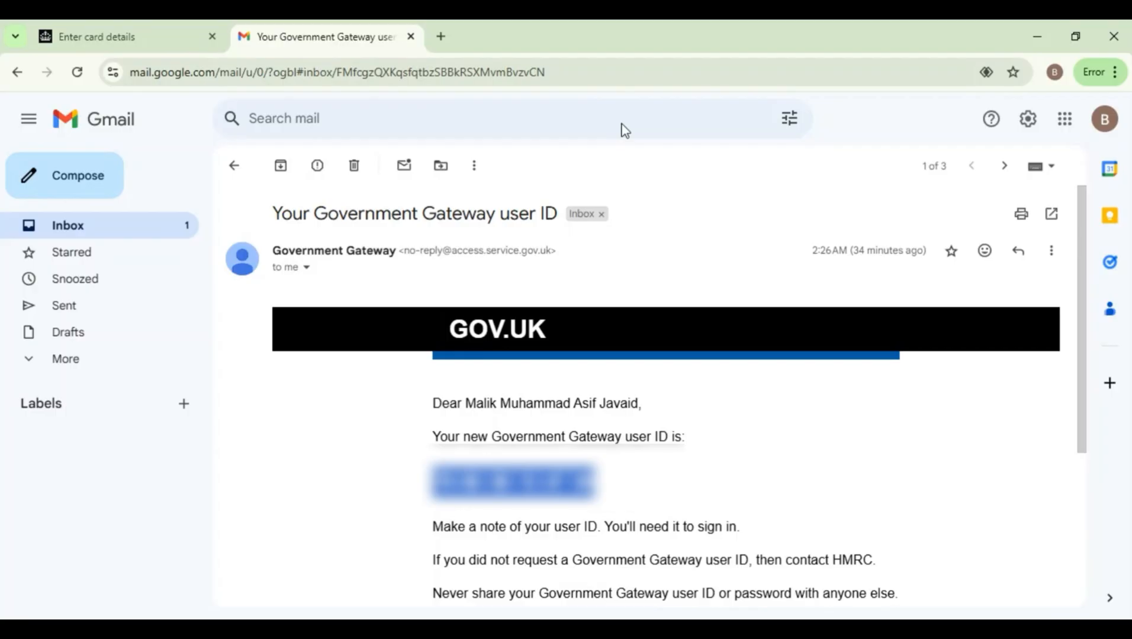
click(1104, 119)
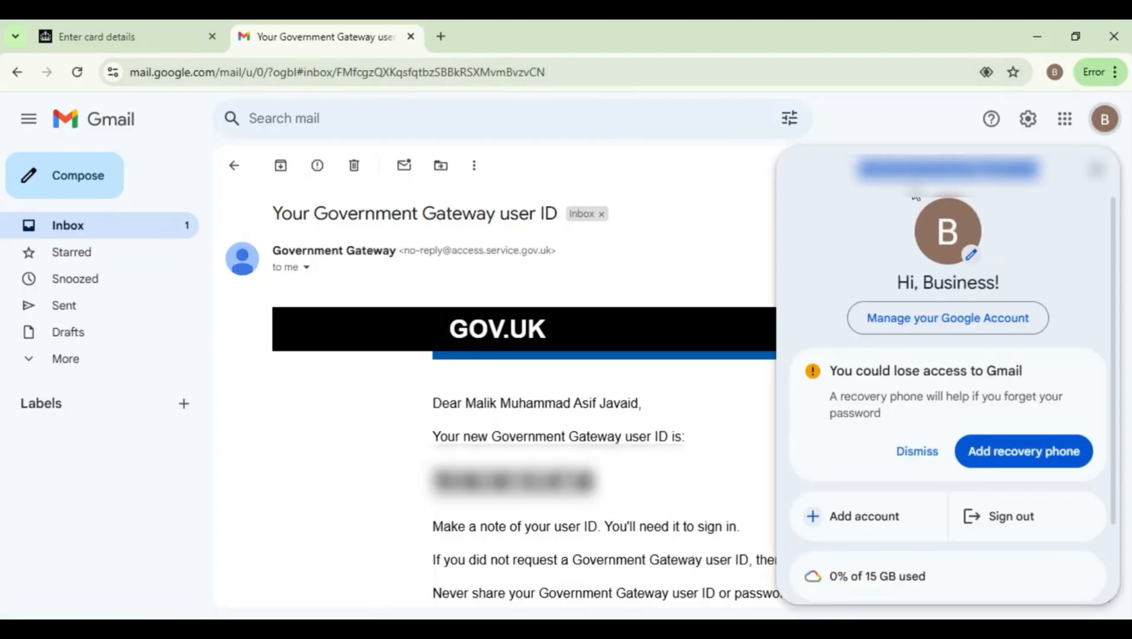
click(177, 35)
key(ctrl+v)
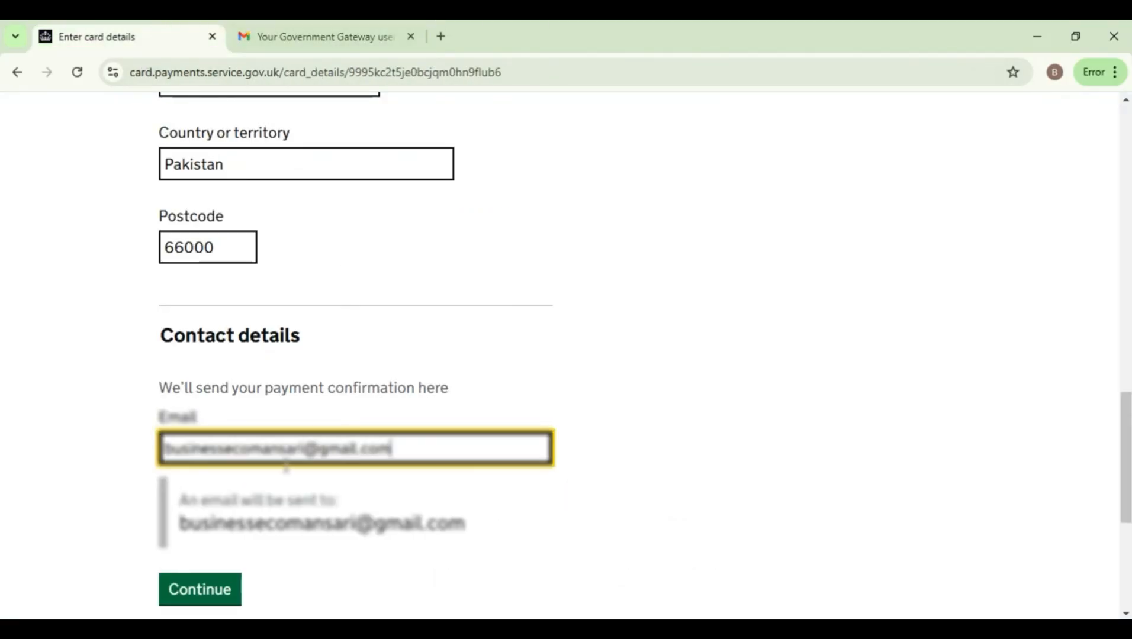
scroll(652, 385, down, 3)
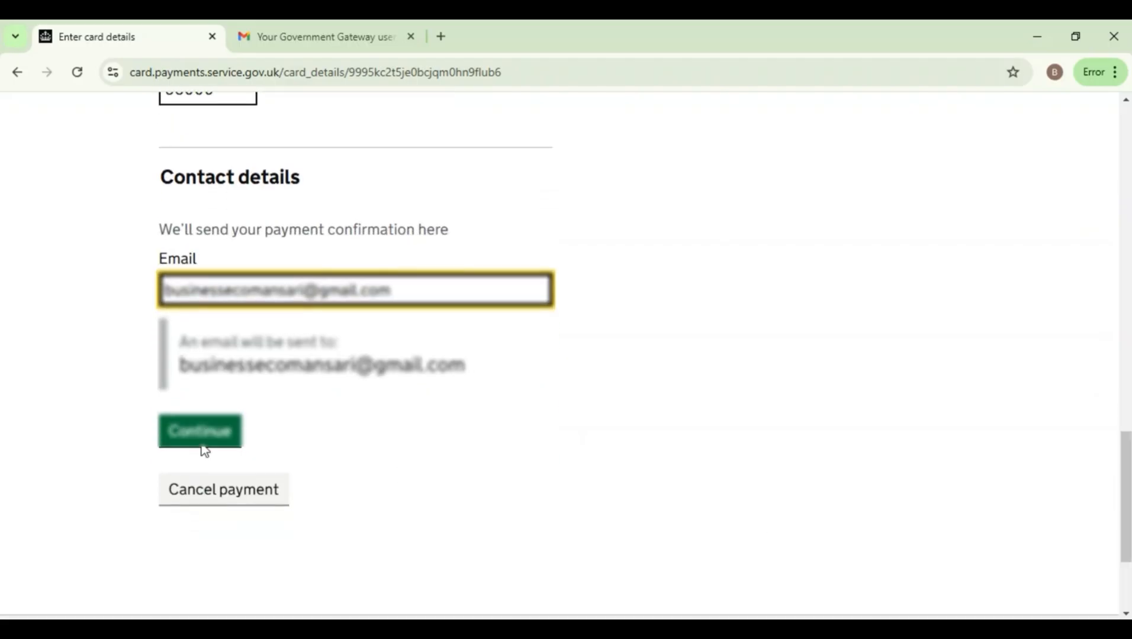
click(188, 437)
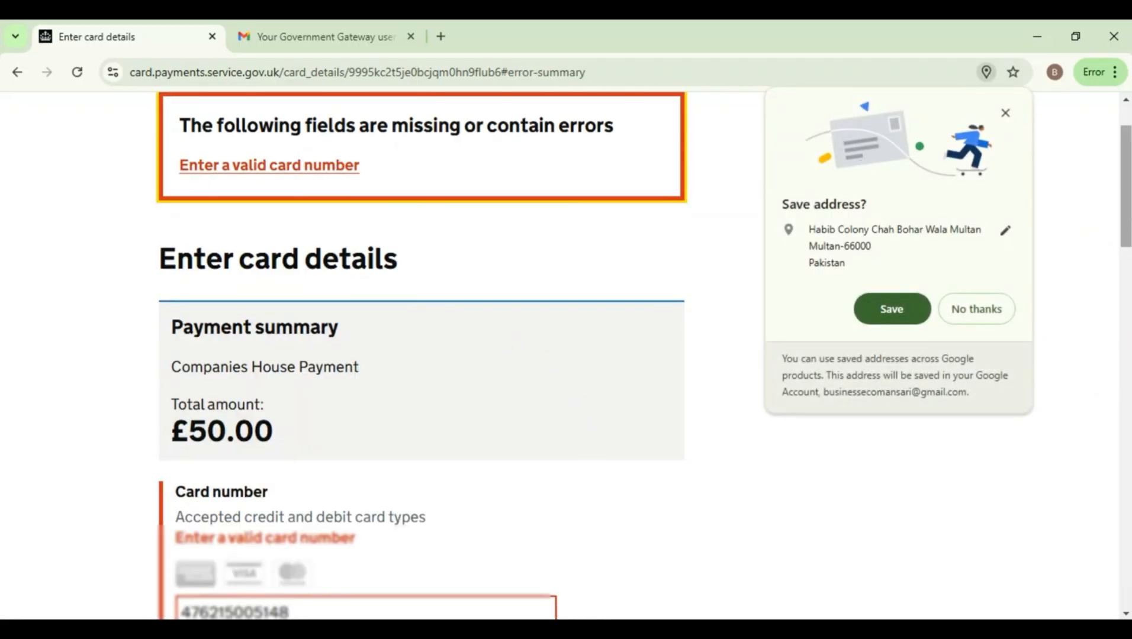
Correct the card number by adding its missing digits
scroll(1124, 189, down, 3)
click(262, 355)
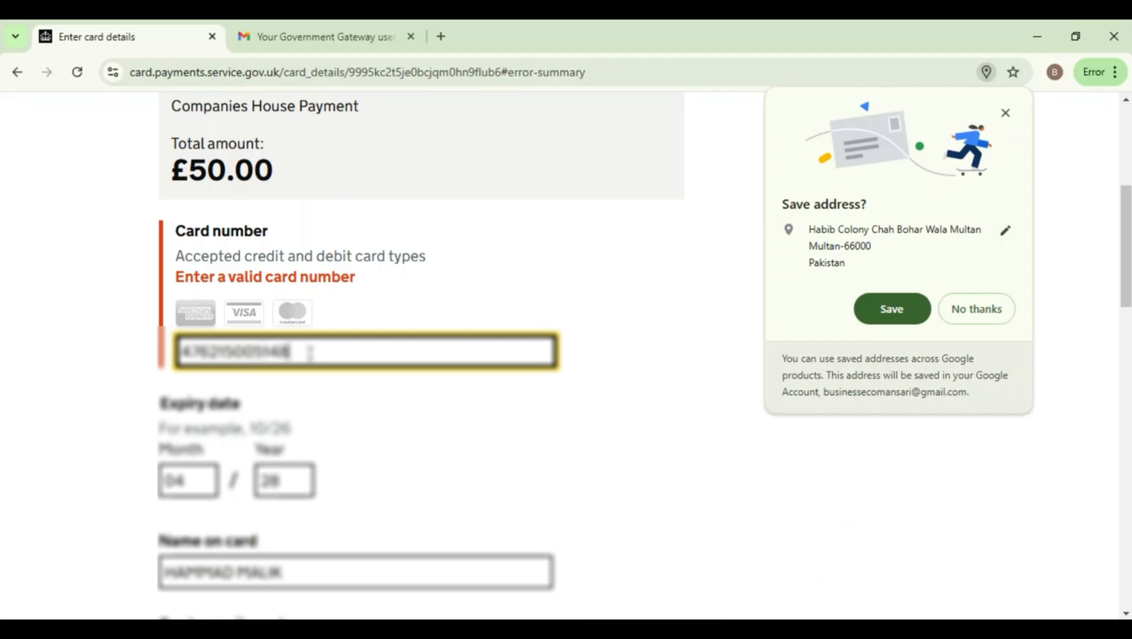
text(**)
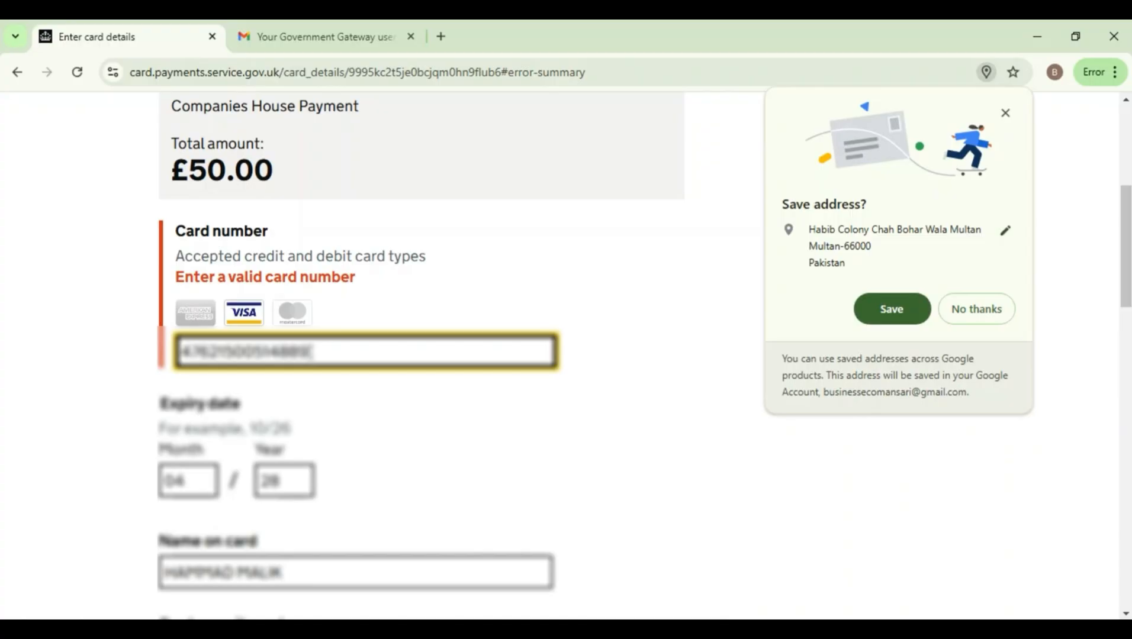
text(**)
Decline saving the billing address in the browser and resubmit the card details
click(1003, 313)
drag(1126, 291, 1126, 538)
click(187, 414)
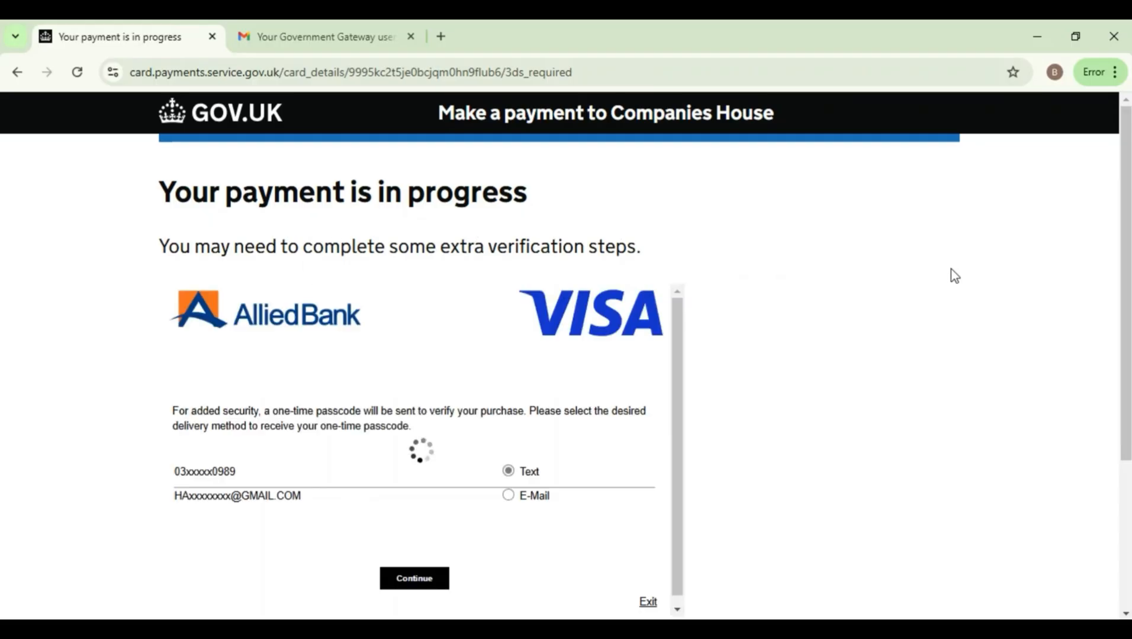
Request the bank's one-time passcode by text, enter the verification code and submit it for the Companies House transaction
drag(1125, 215, 1115, 309)
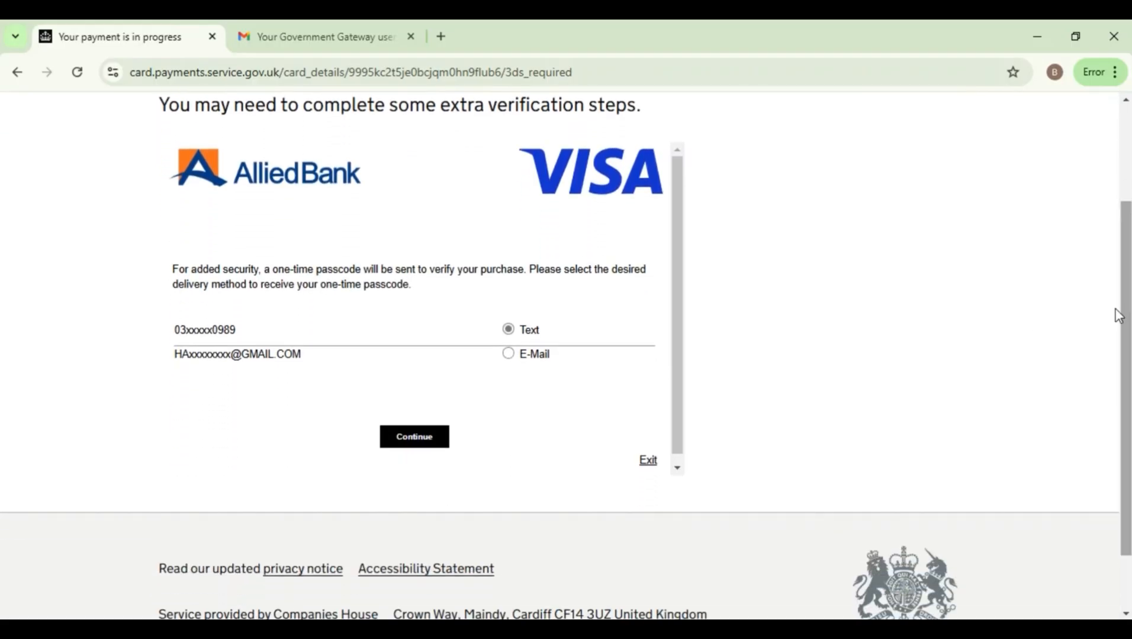
click(415, 438)
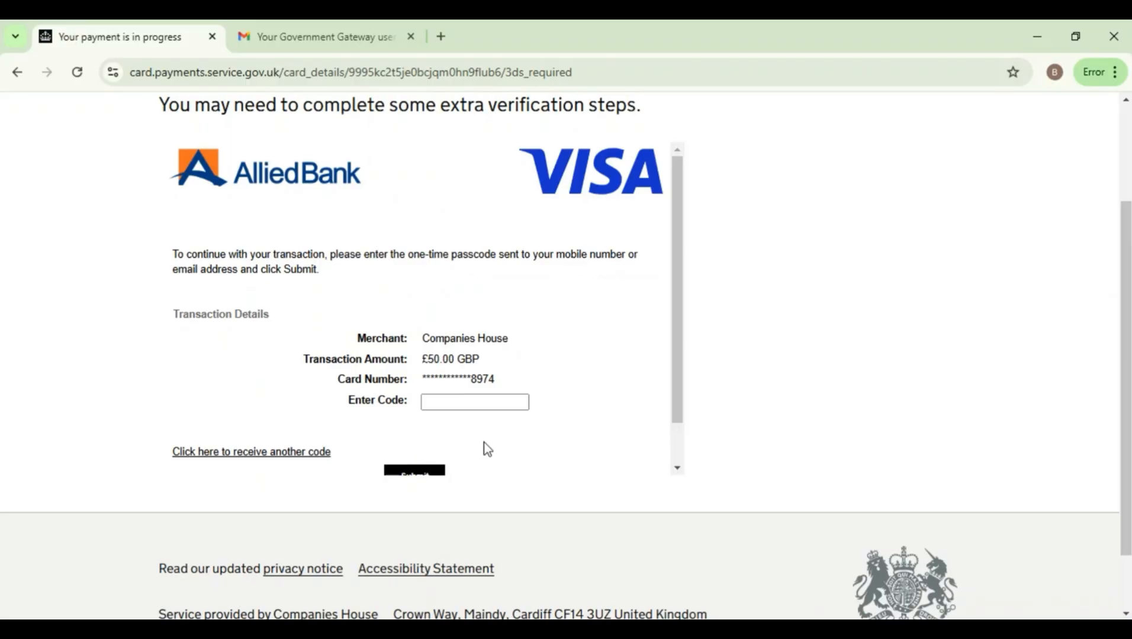
click(489, 402)
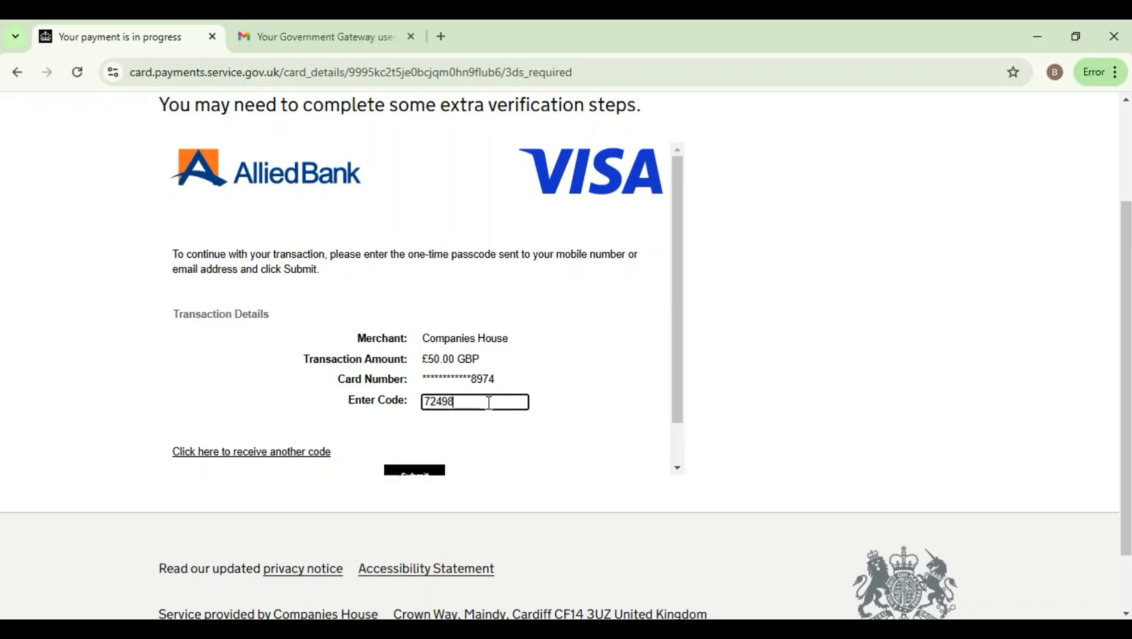
scroll(488, 398, down, 1)
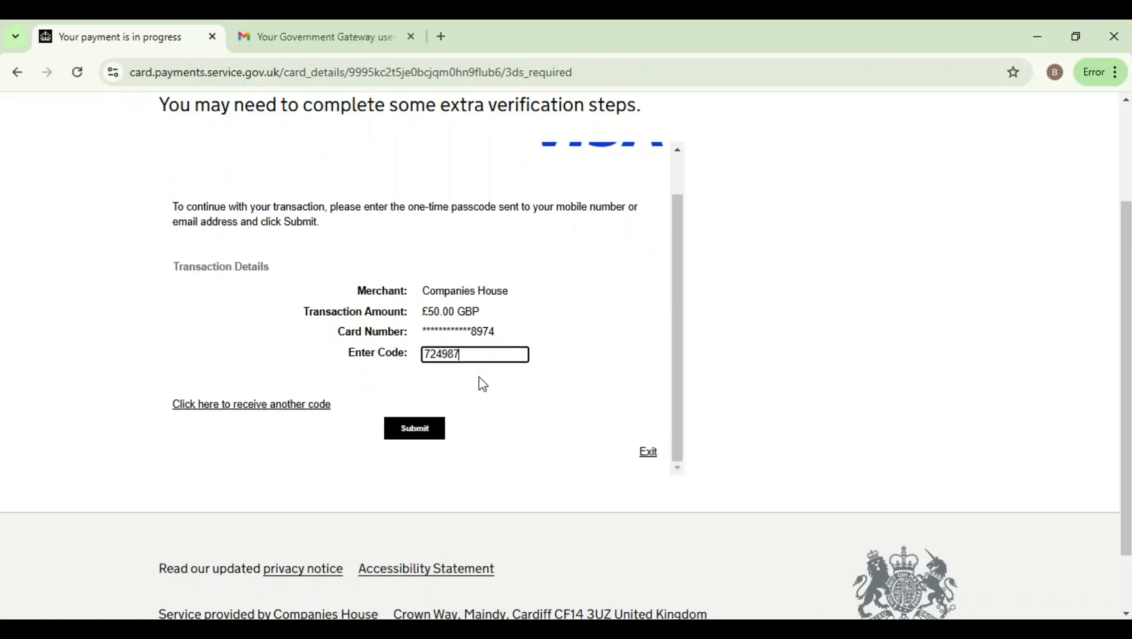
click(400, 437)
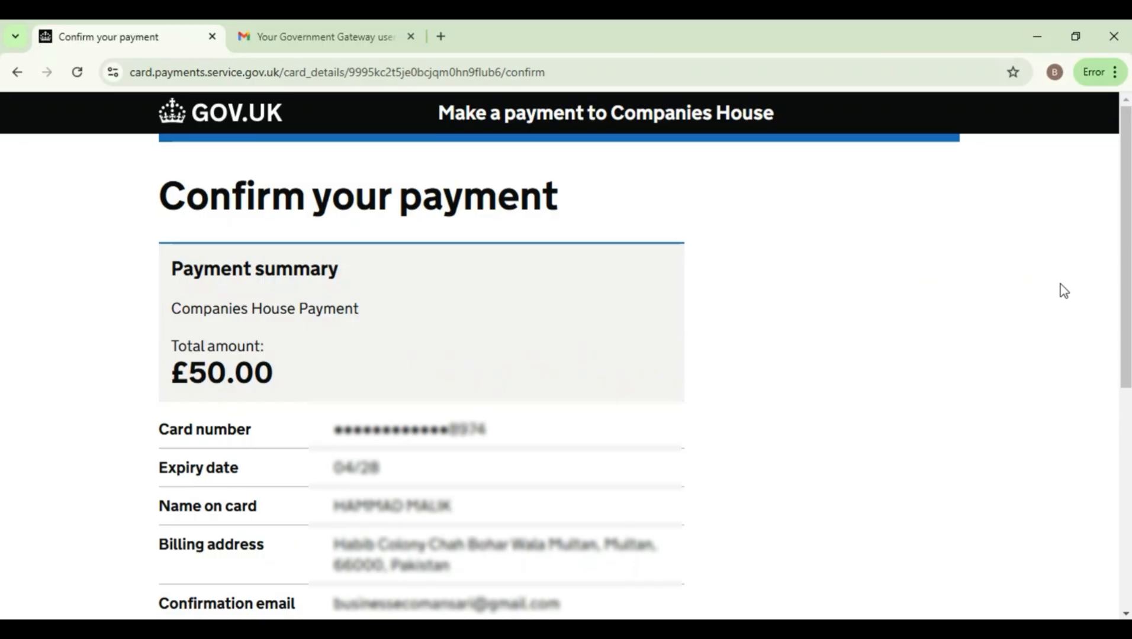
Review the payment summary and confirm the £50.00 payment to Companies House
scroll(770, 367, down, 3)
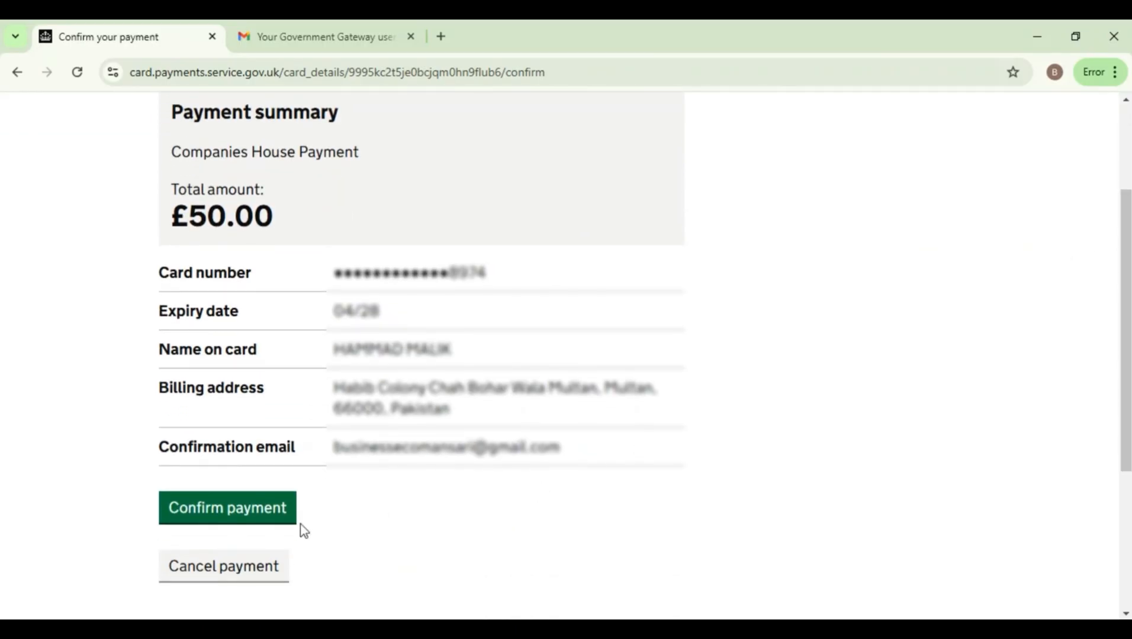
click(258, 513)
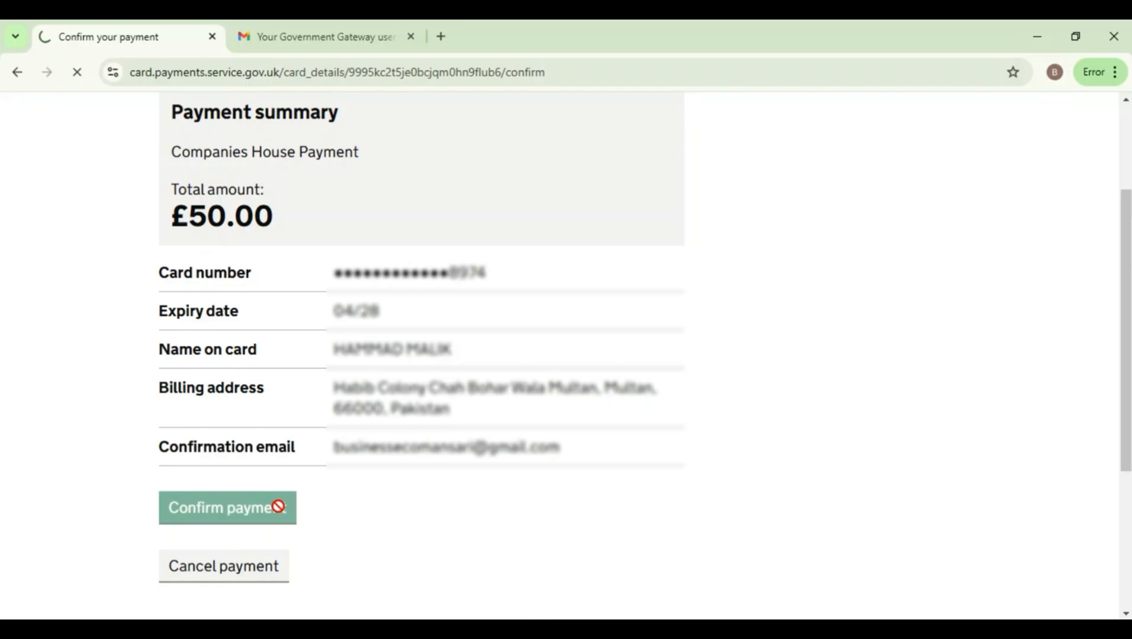
scroll(452, 505, up, 1)
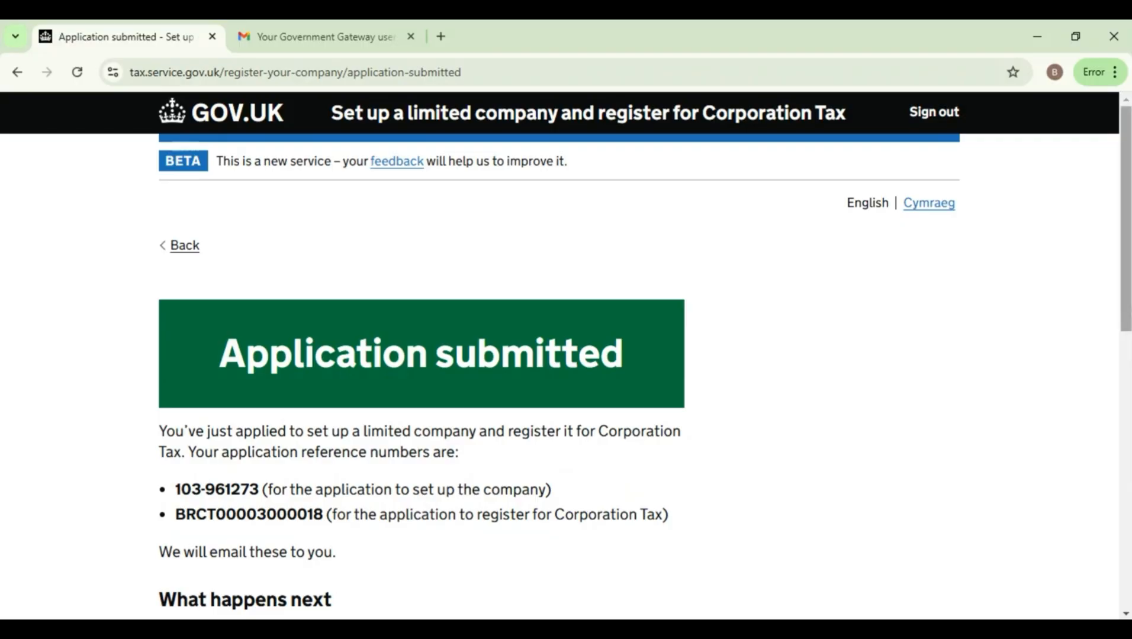
drag(1128, 349, 1109, 407)
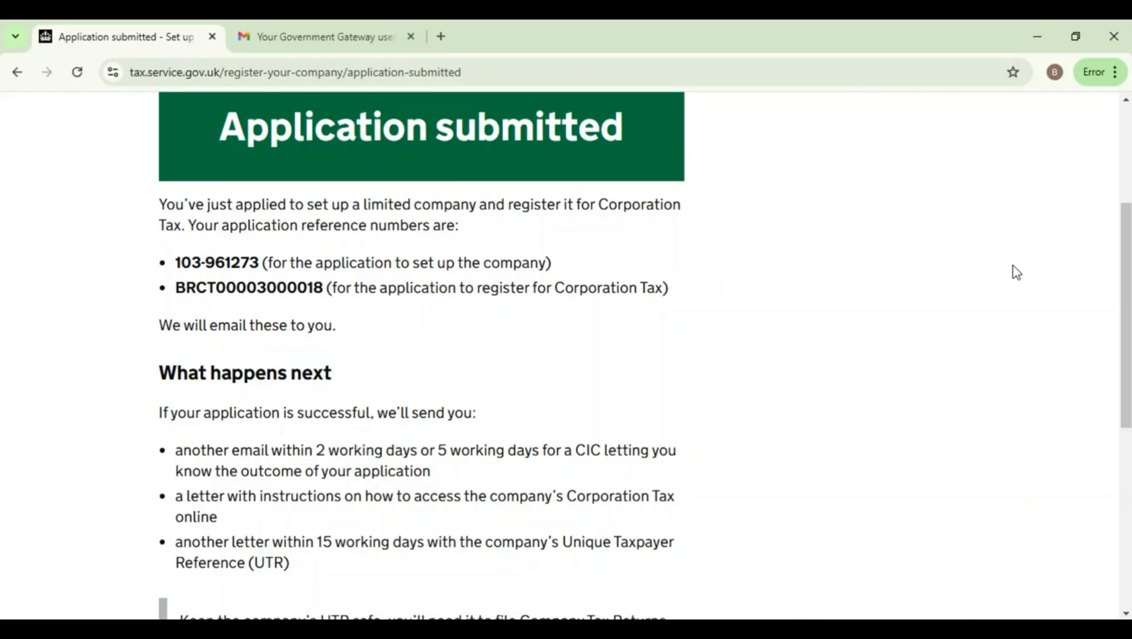
Read what happens after the application is submitted, then continue to the company registration overview and check the incorporation and Corporation Tax statuses
drag(1128, 294, 1128, 387)
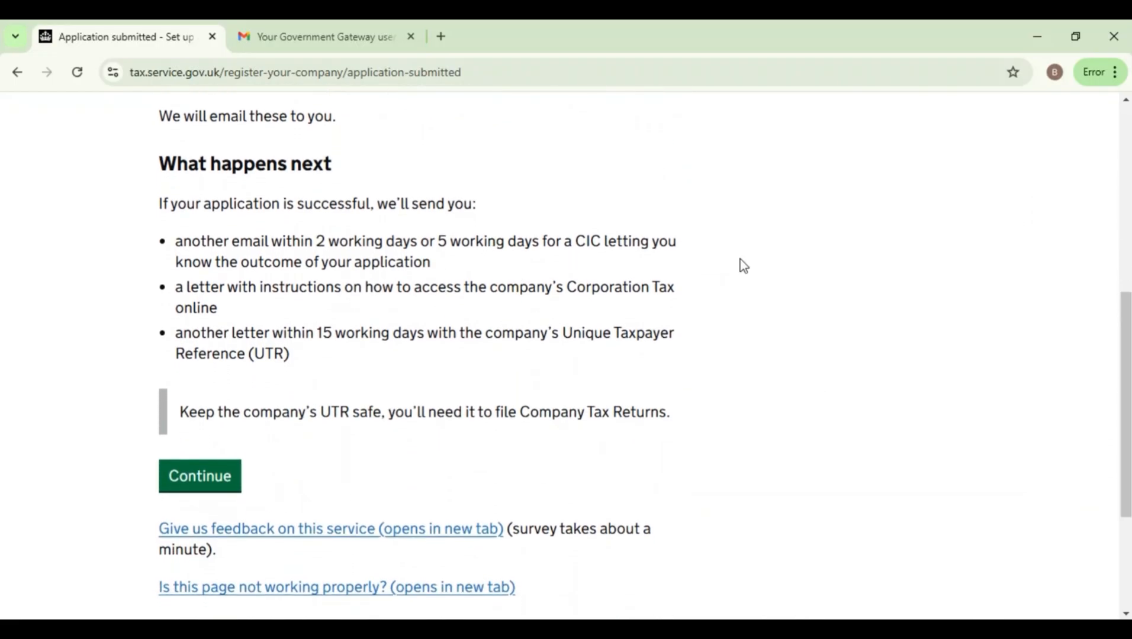
drag(1126, 340, 1105, 324)
click(199, 521)
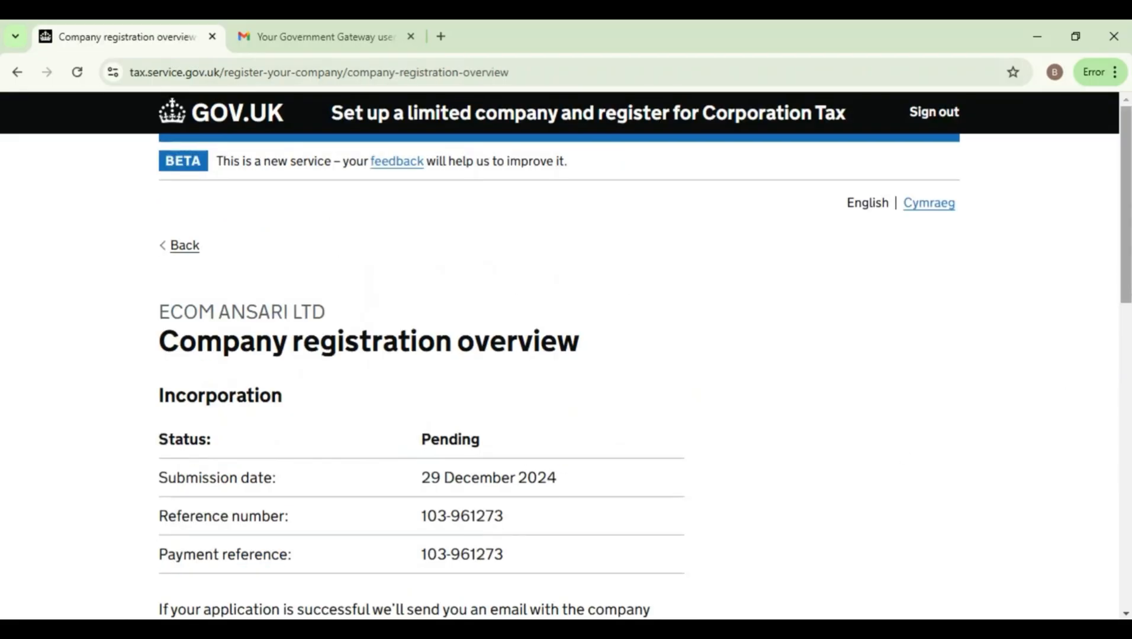
scroll(566, 355, down, 4)
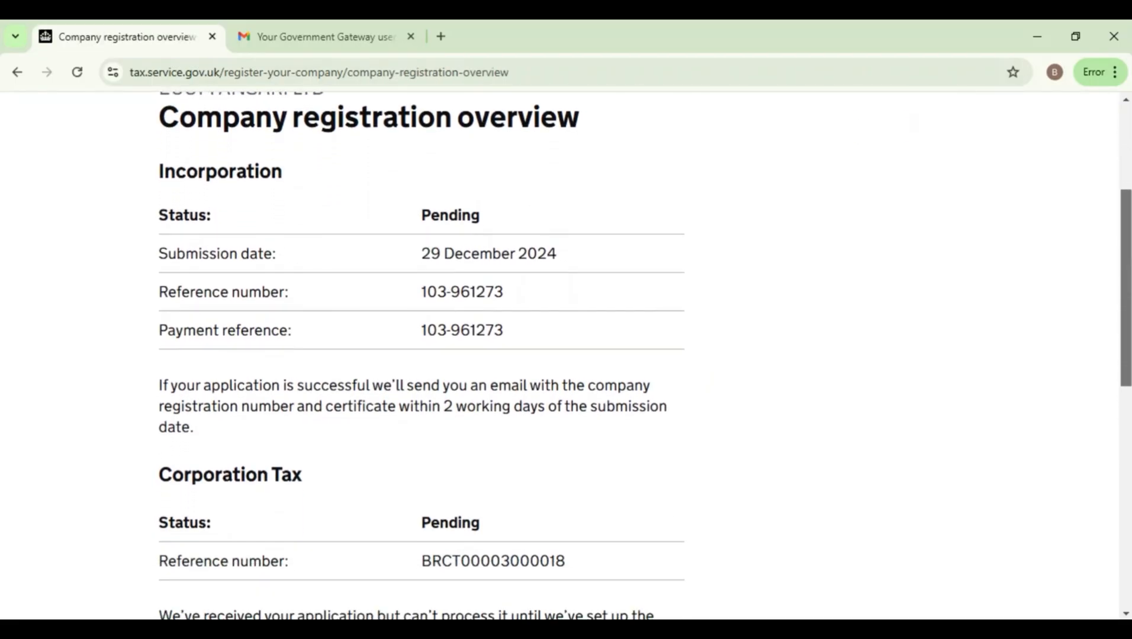
drag(1128, 267, 1066, 166)
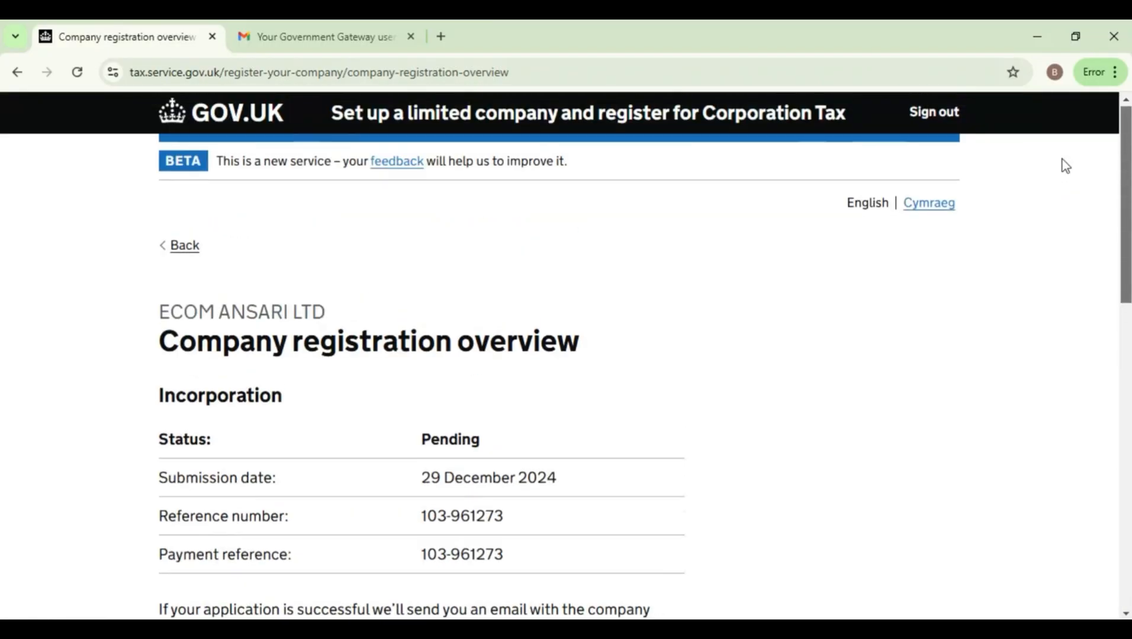
Switch to Gmail, read the Companies House e-mail about the received company application and return to the inbox
click(278, 34)
click(232, 165)
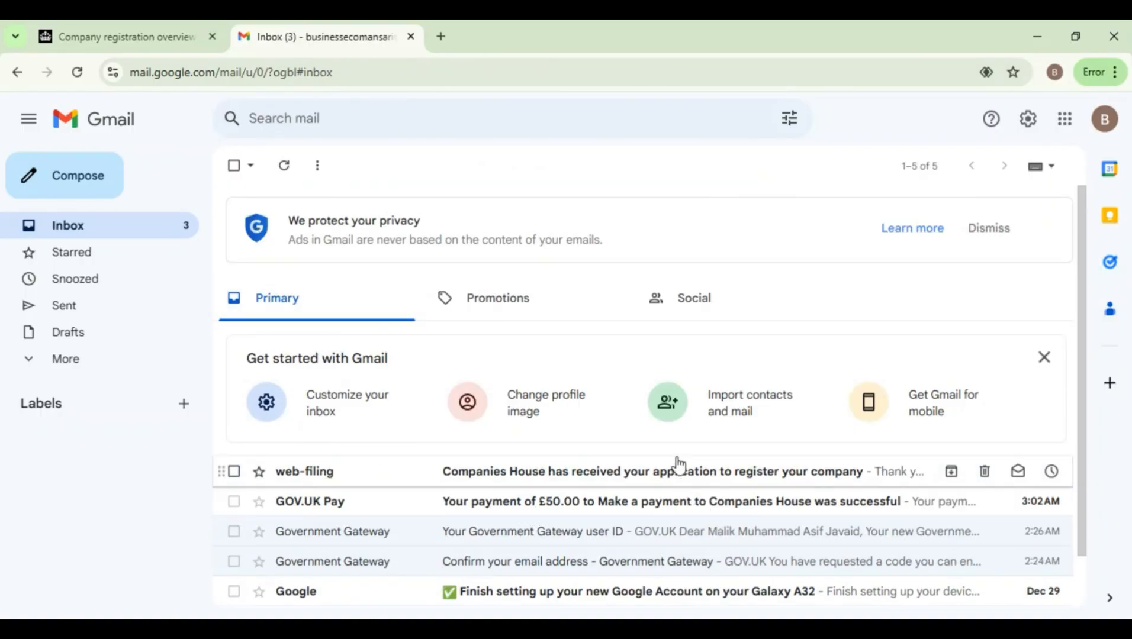
click(678, 465)
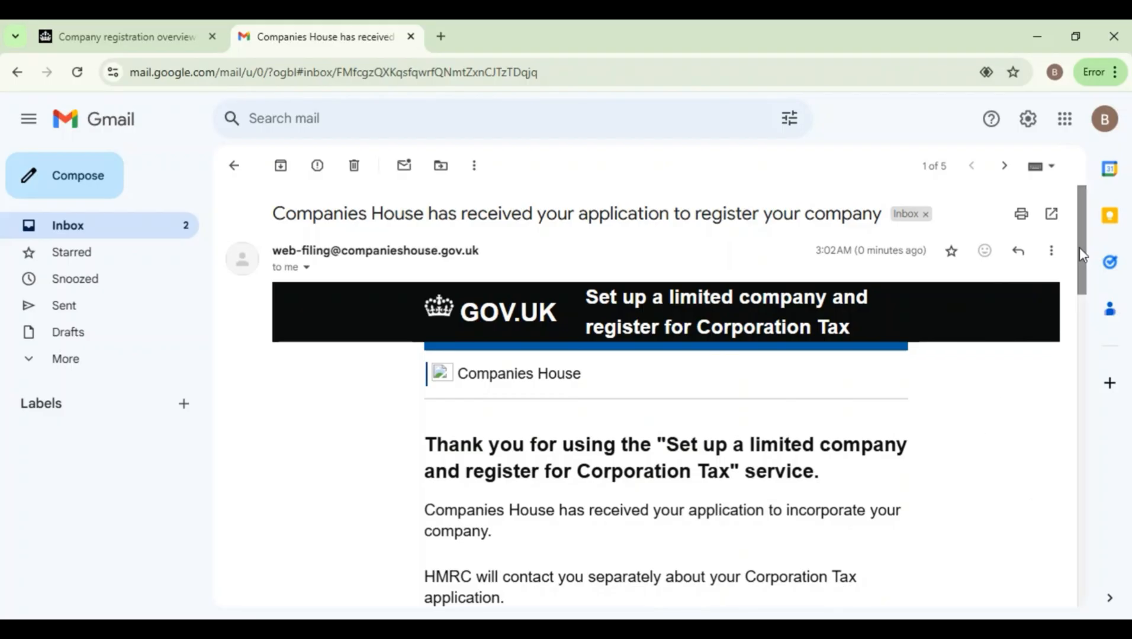
drag(1075, 253, 1081, 447)
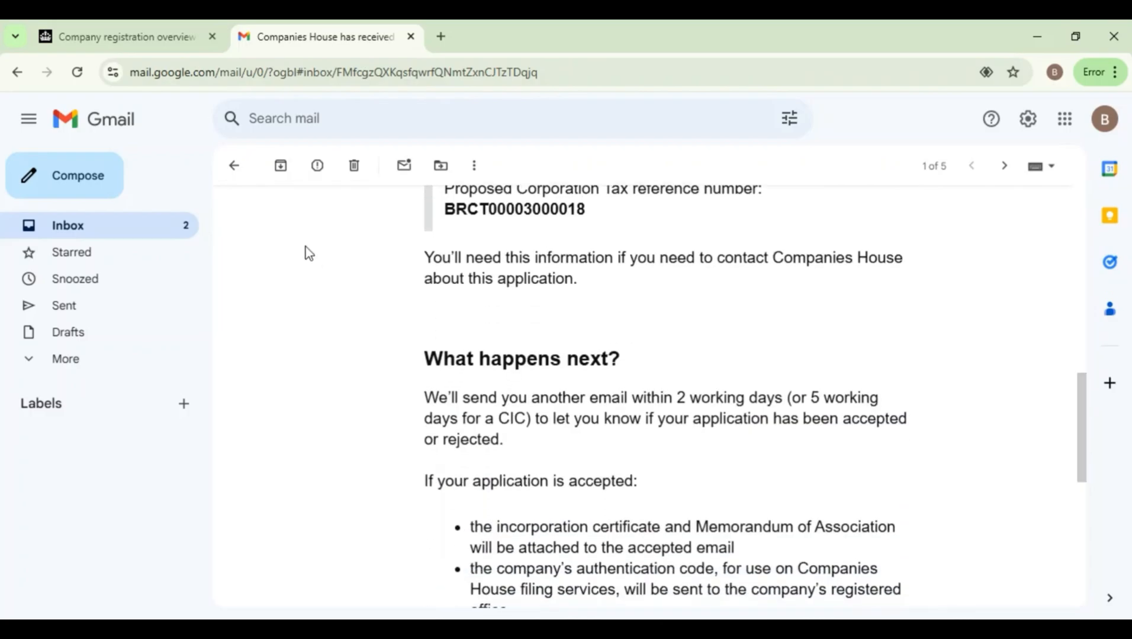
click(236, 167)
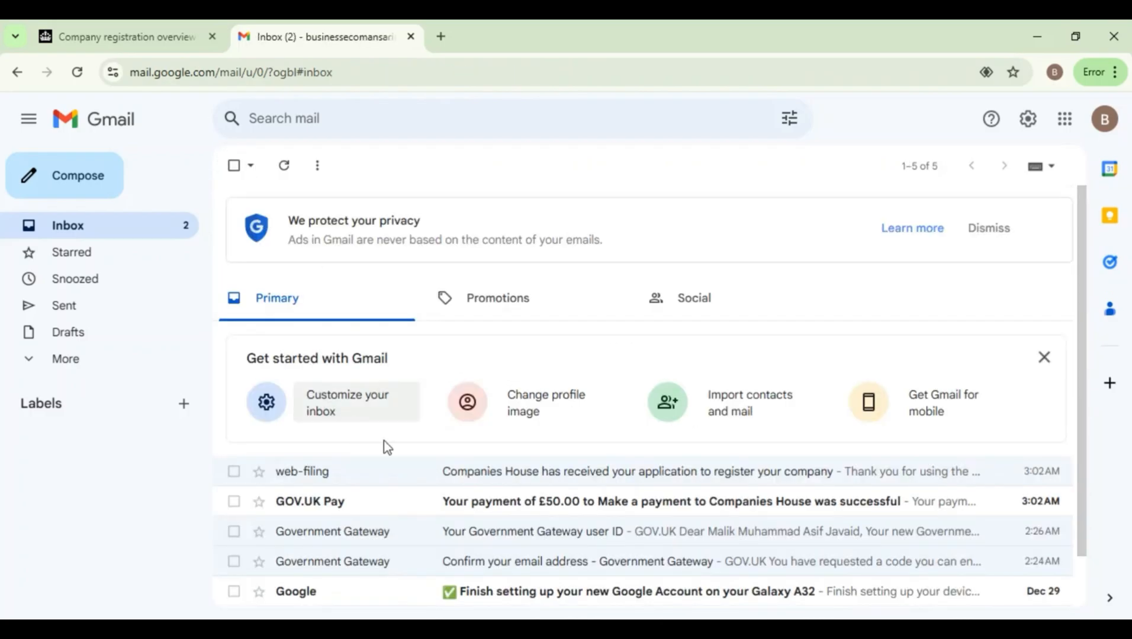
Read the GOV.UK Pay e-mail about the £50.00 Companies House payment, return to the inbox and reload Gmail
click(496, 515)
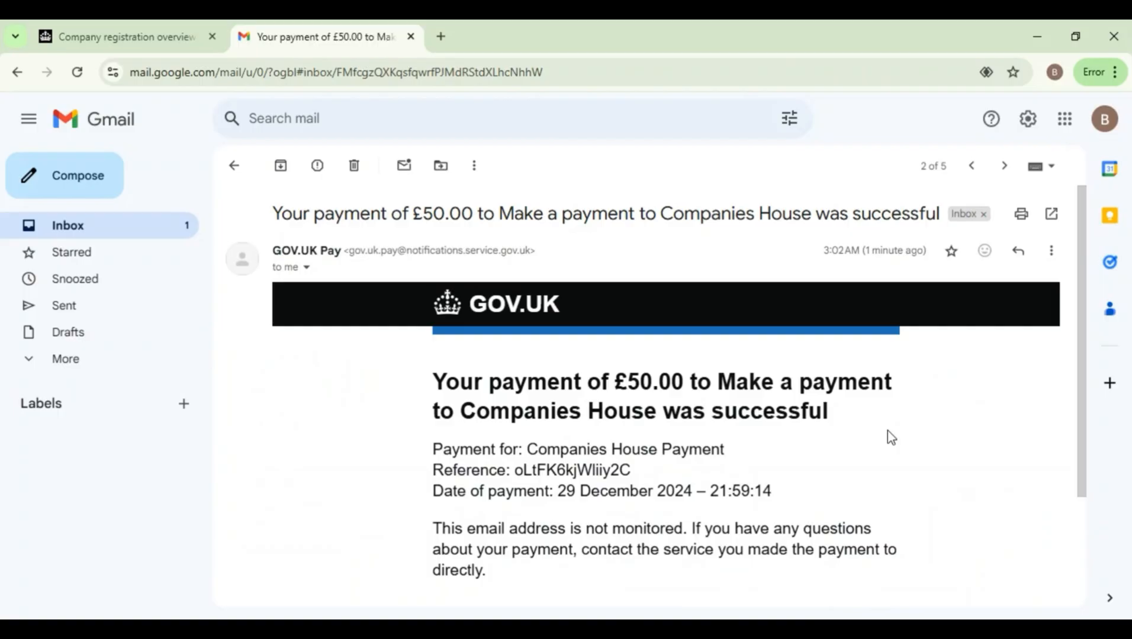
drag(1074, 290, 1075, 213)
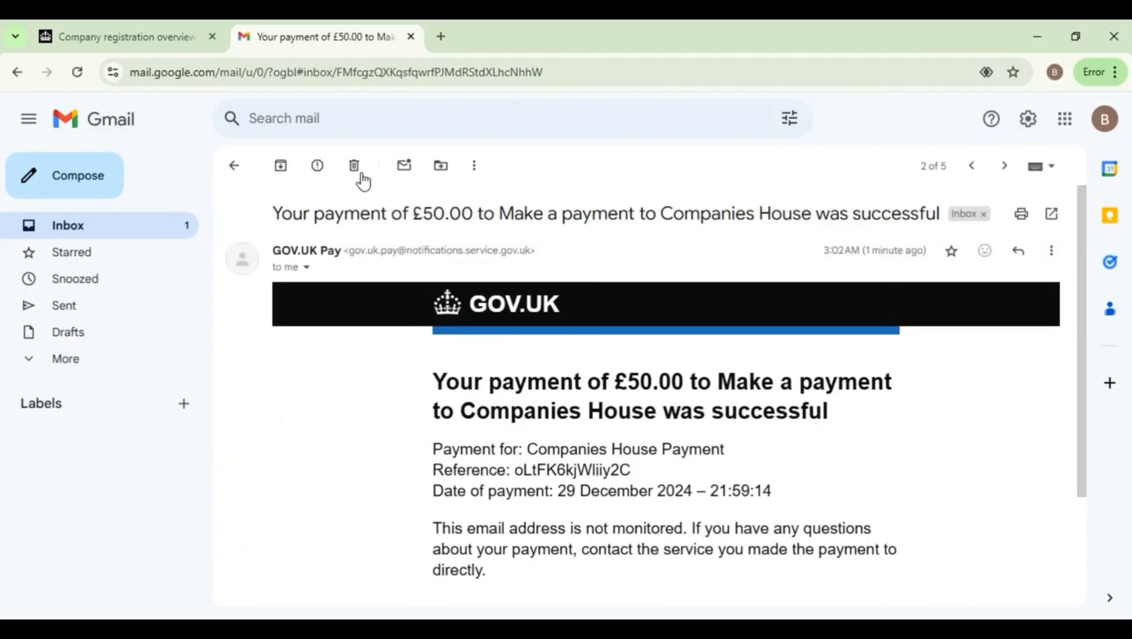
click(233, 171)
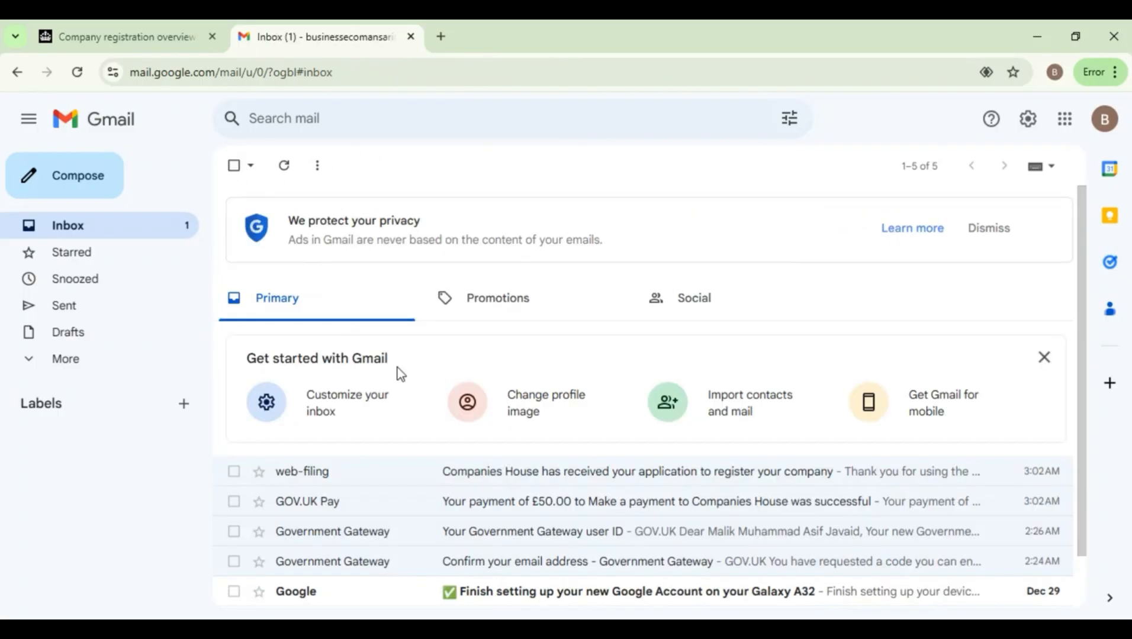
click(77, 72)
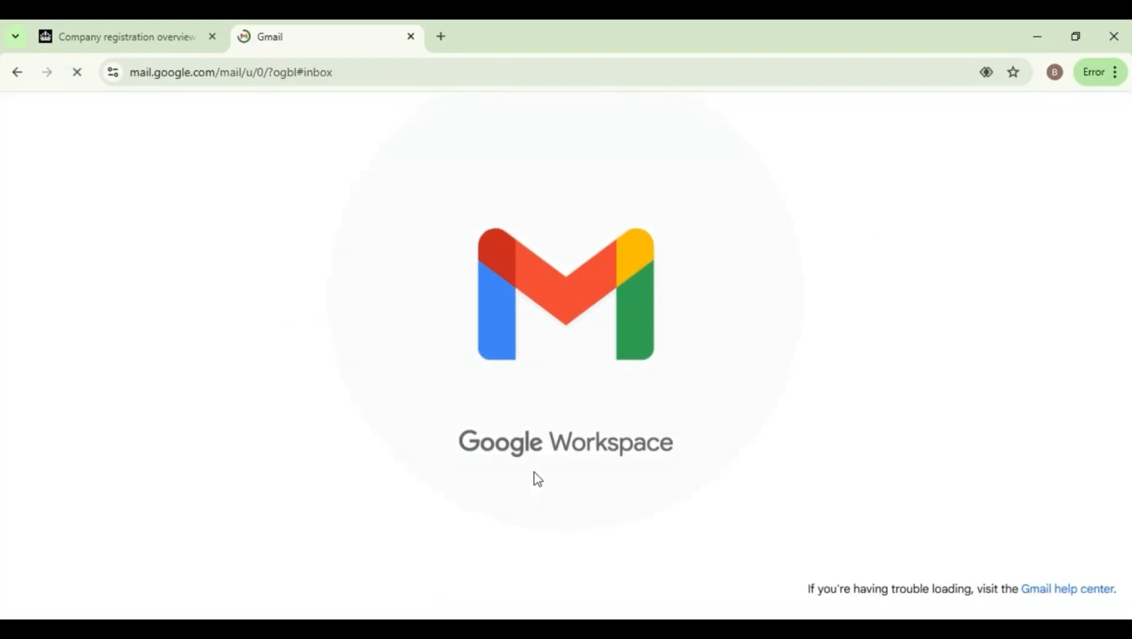